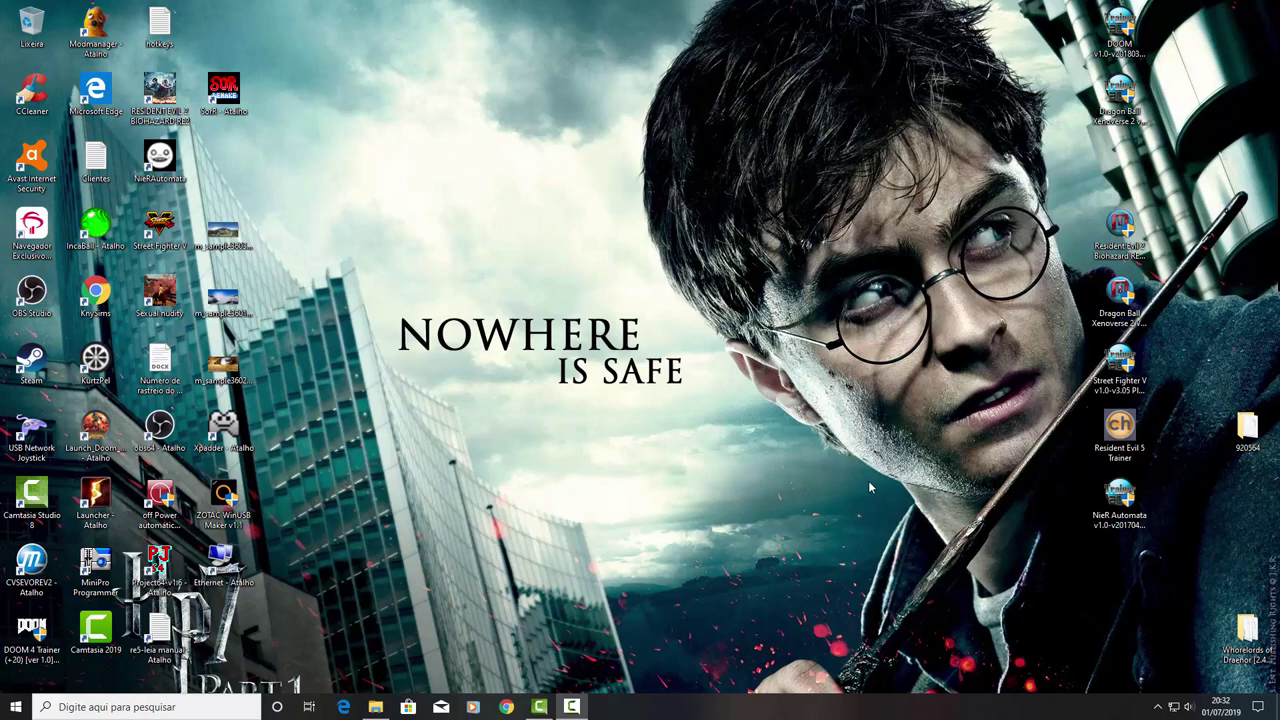
# Step: Open the The.Sims.4.StrangerVille-CODEX folder inside Games on the HD Hitach (G:) drive in File Explorer
pyautogui.click(378, 707)
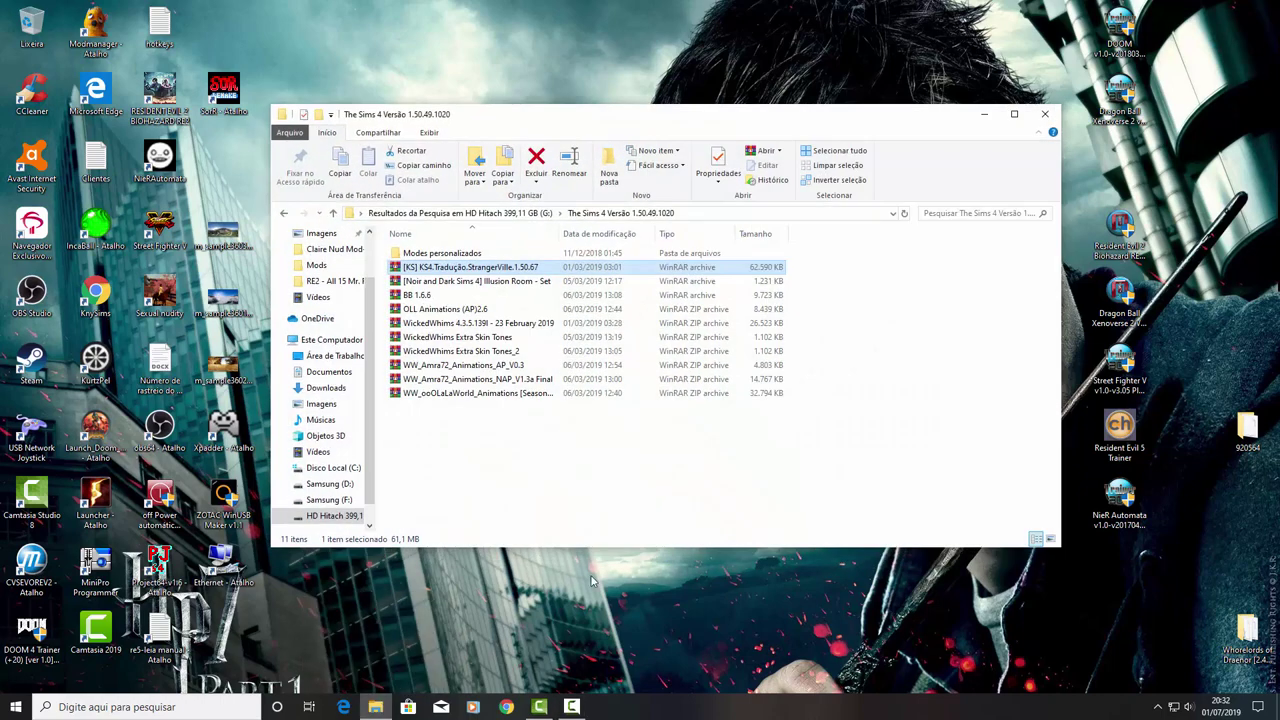
pyautogui.moveTo(635, 117); pyautogui.dragTo(683, 131)
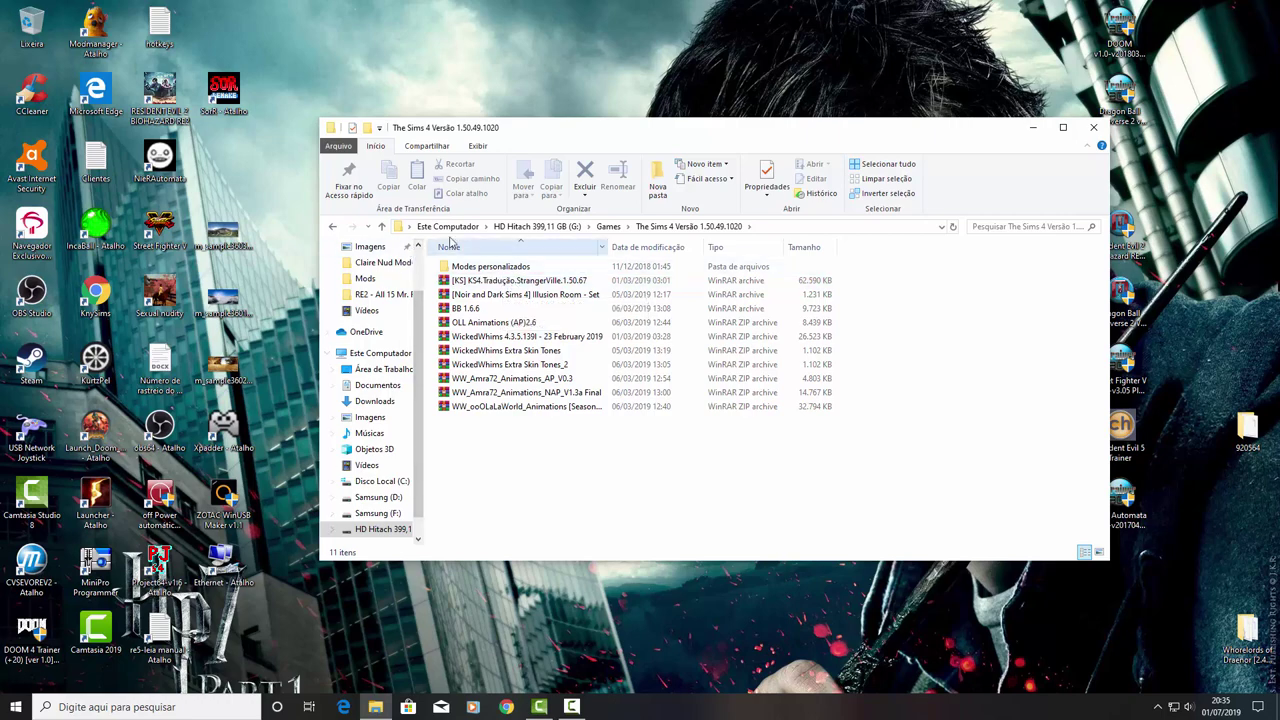
pyautogui.click(545, 228)
pyautogui.scroll(-2, 487, 470)
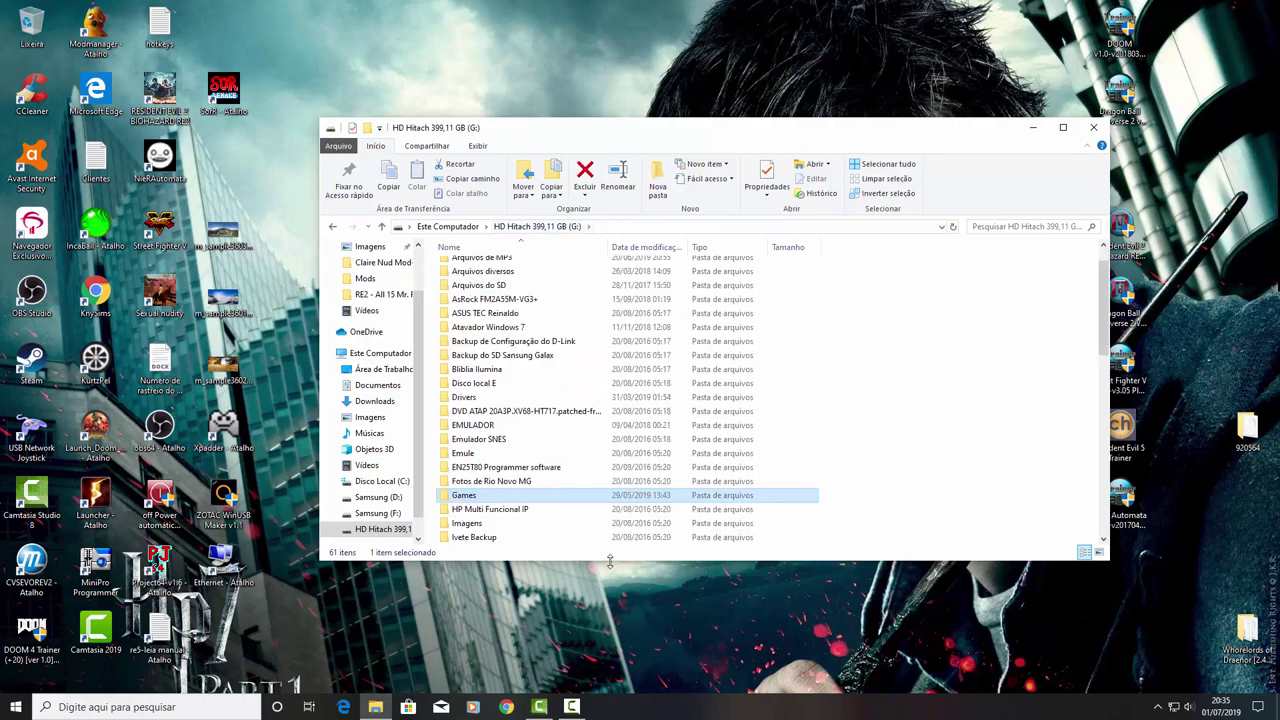
pyautogui.doubleClick(477, 455)
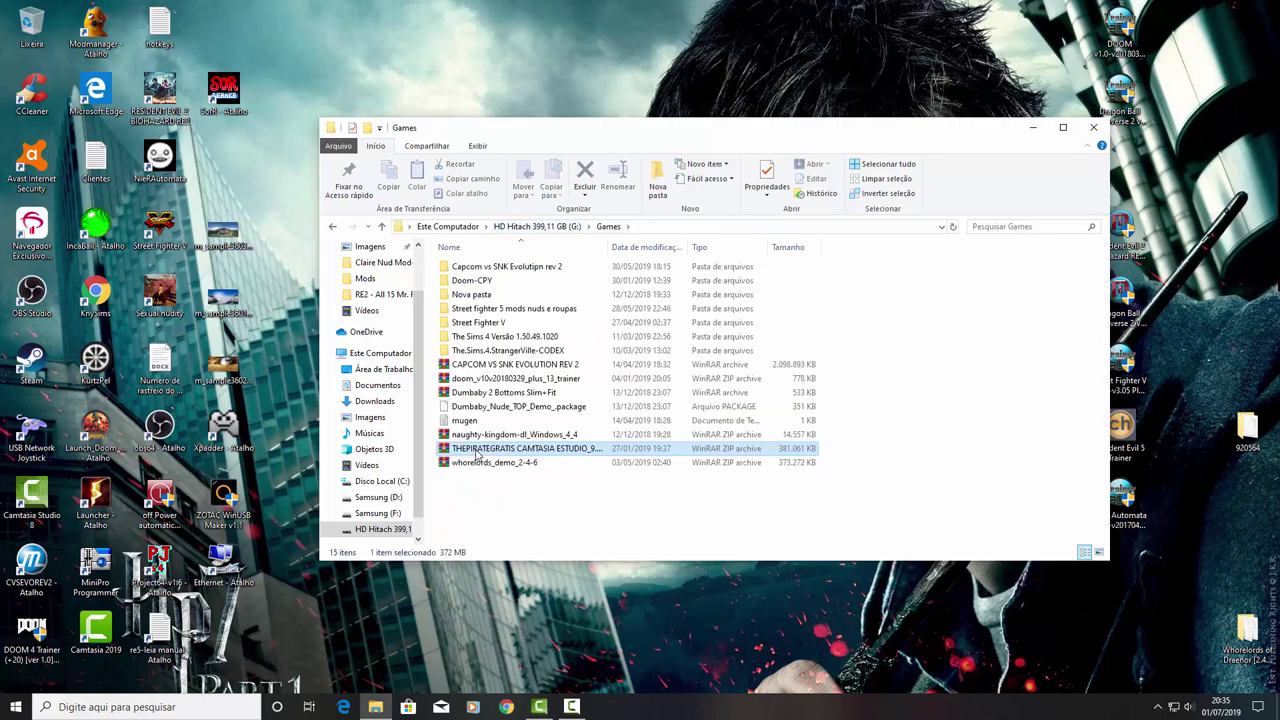
pyautogui.click(508, 350)
pyautogui.press('Return')
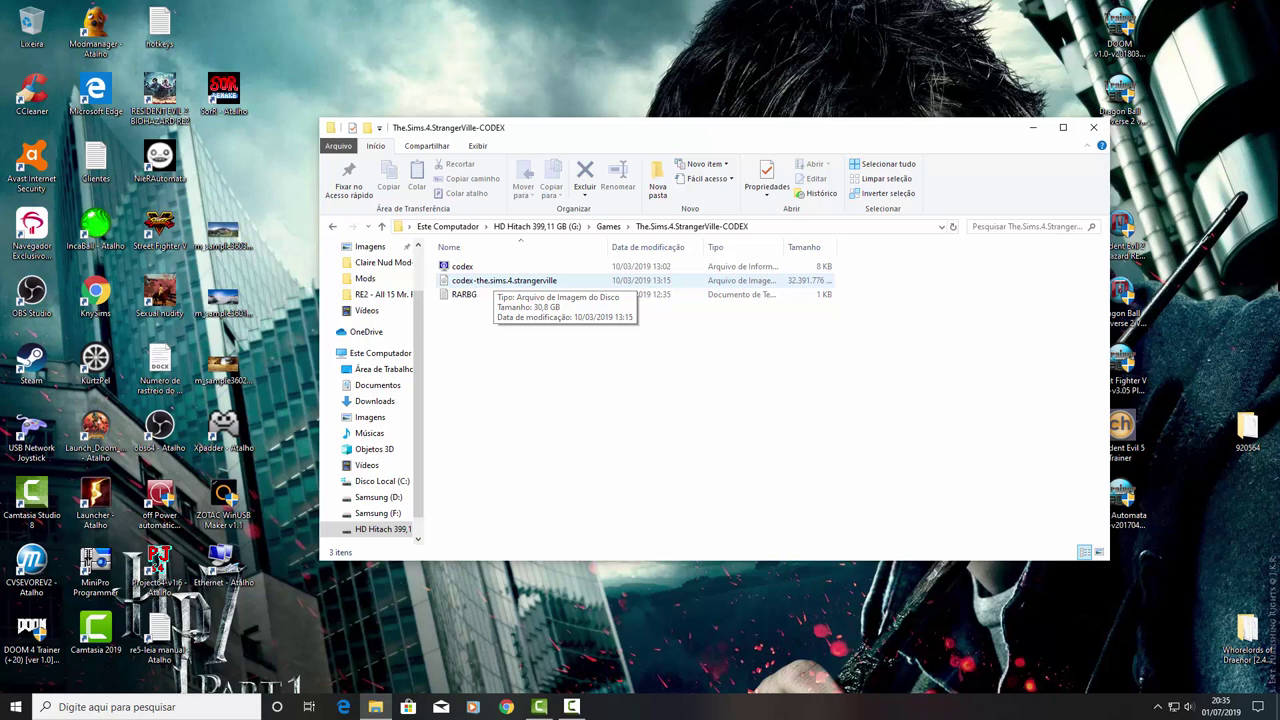
# Step: Mount the codex-the.sims.4.strangerville disc image and run its setup, installing the game to D:\Games\The Sims 4 StrangerVille with a desktop shortcut
pyautogui.rightClick(493, 281)
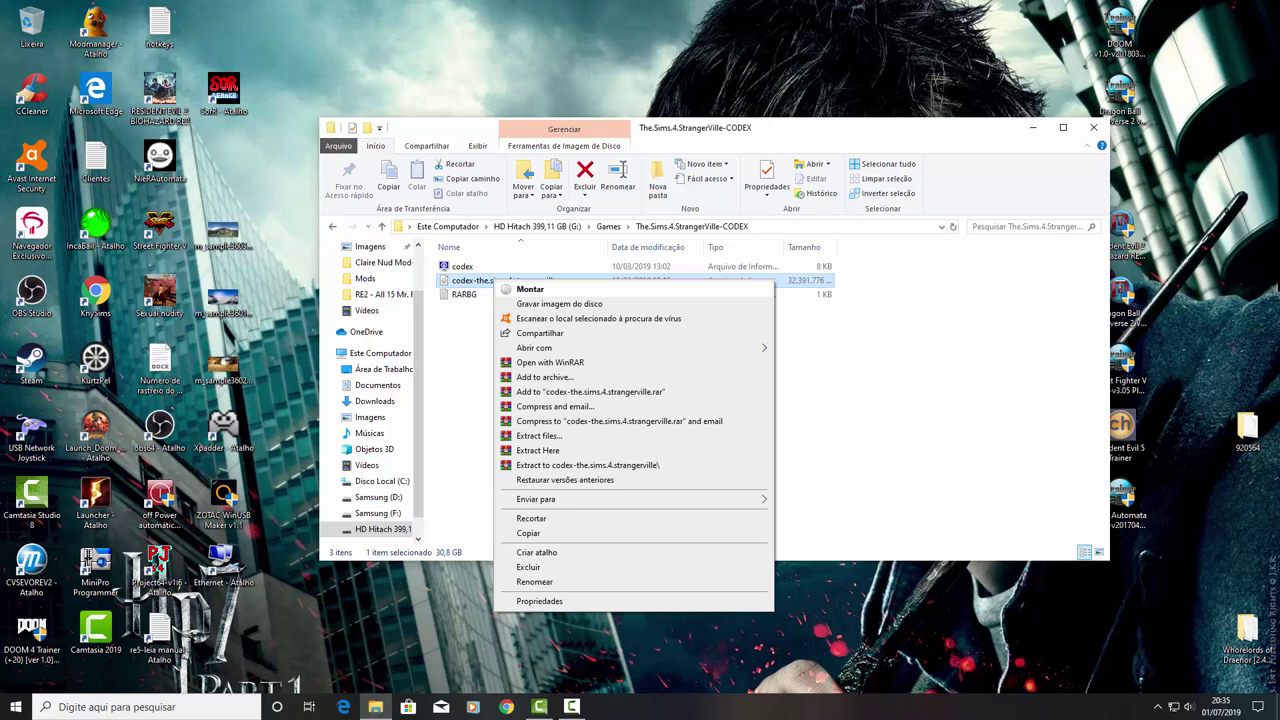
pyautogui.click(530, 289)
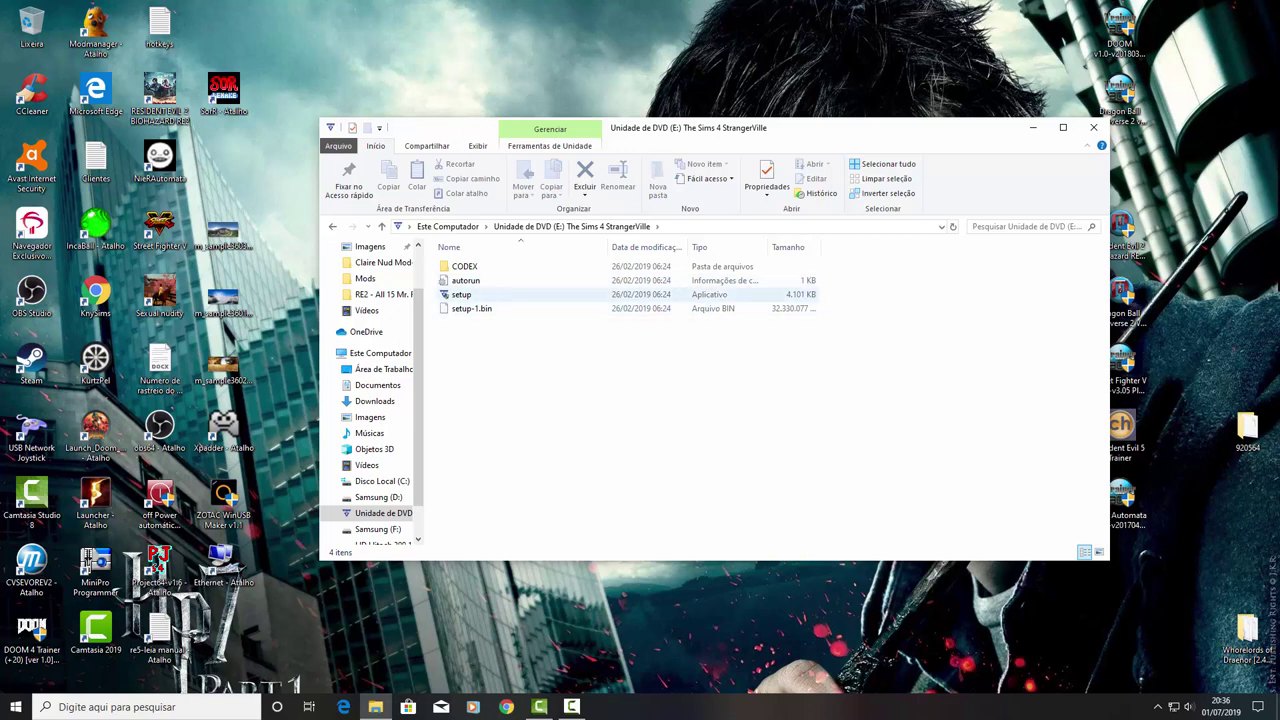
pyautogui.click(461, 294)
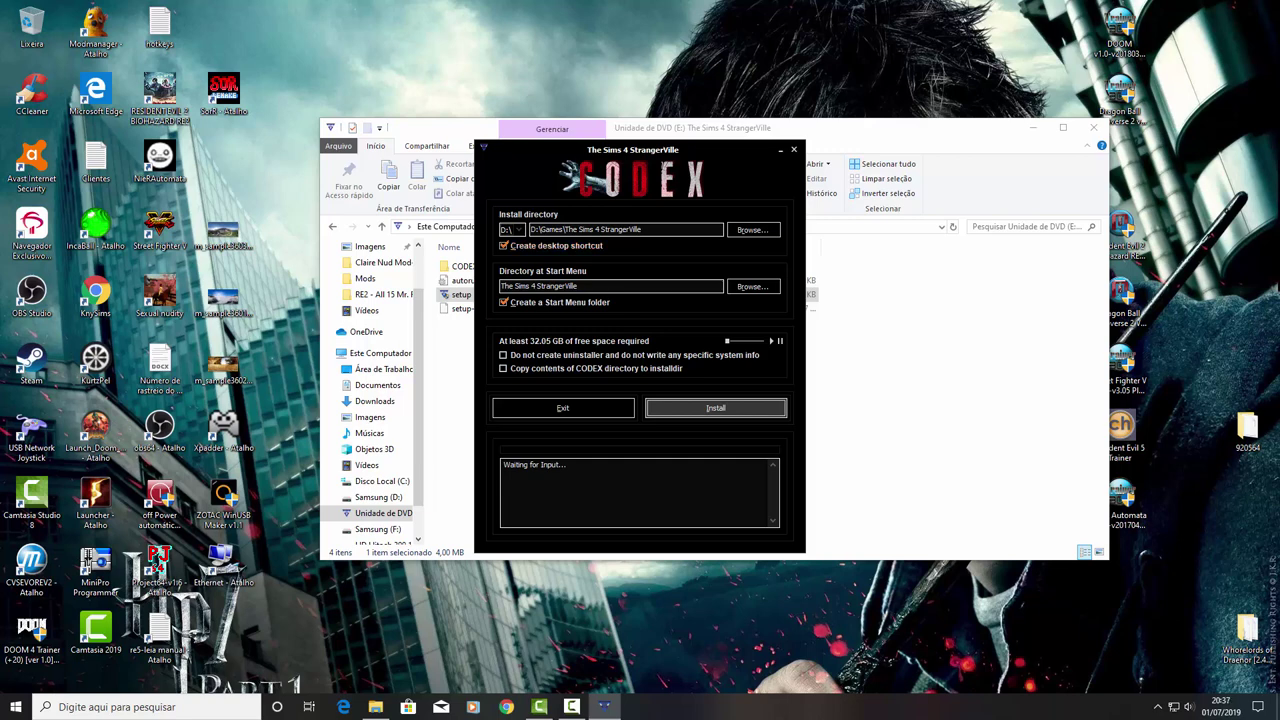
pyautogui.press('Return')
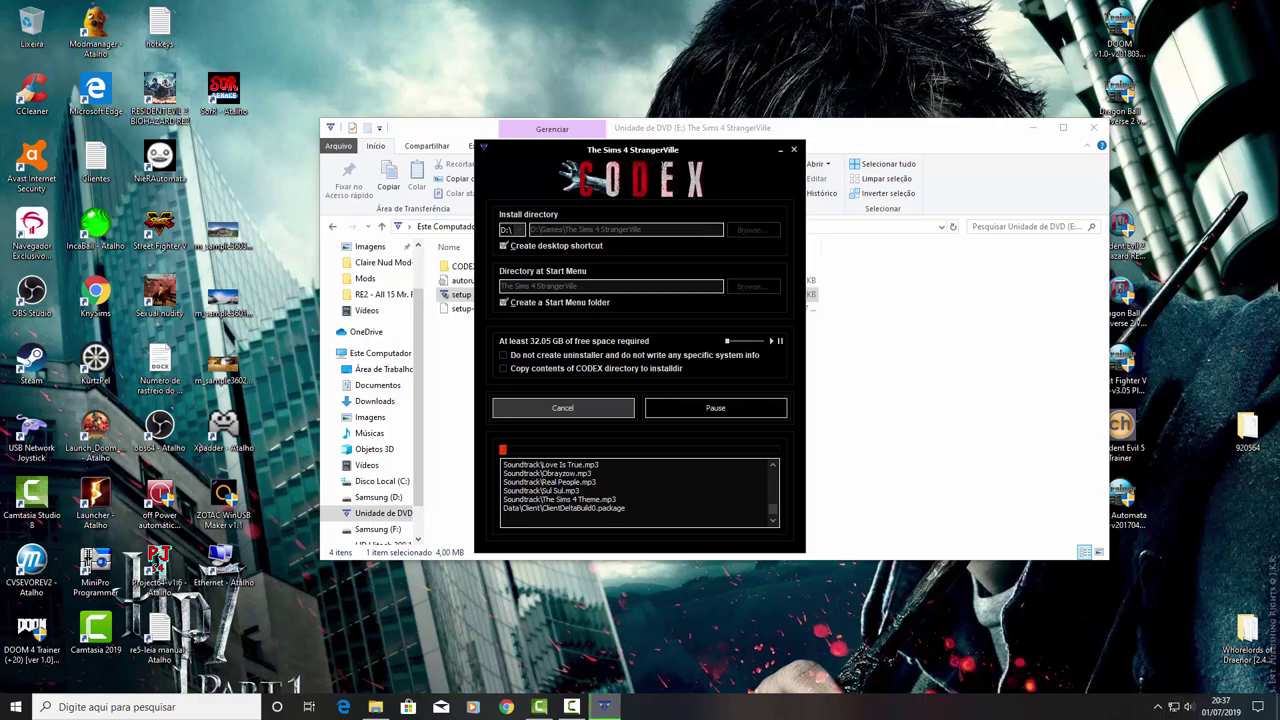
pyautogui.moveTo(671, 147); pyautogui.dragTo(685, 144)
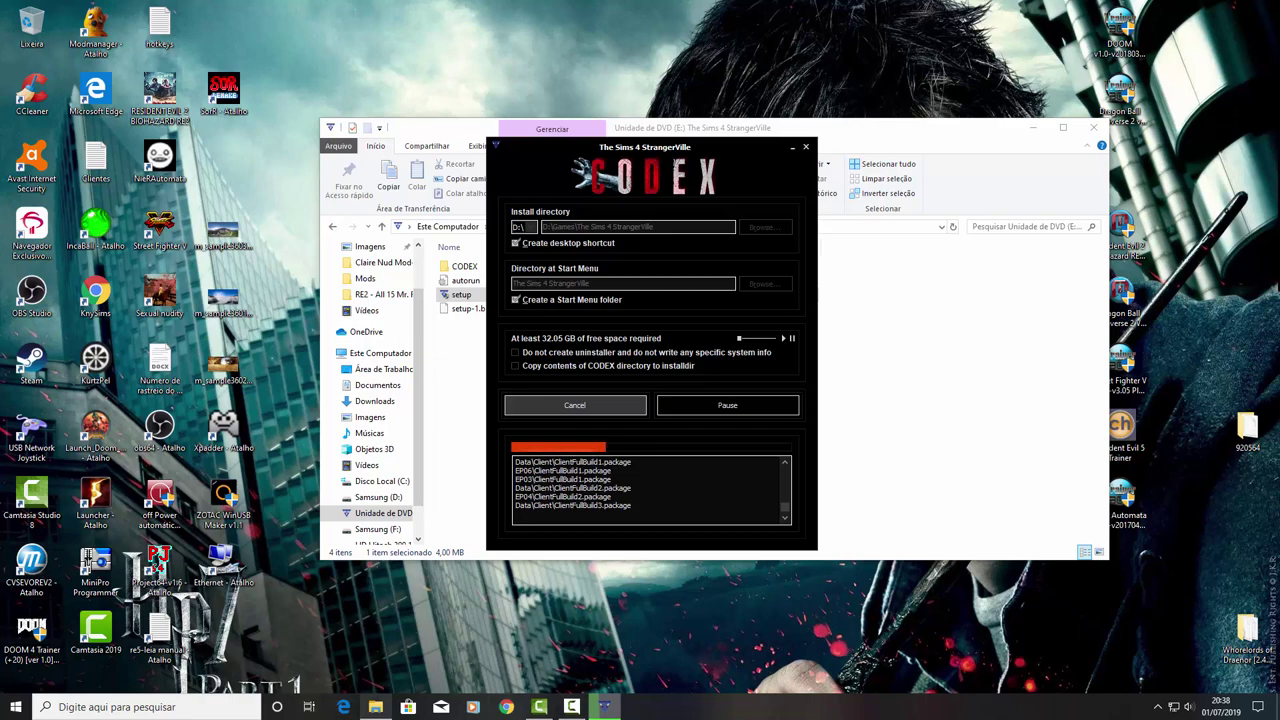
# Step: Check the free space of the drives in Este Computador during the installation, and finish the installer once it is done
pyautogui.moveTo(375, 707)
pyautogui.click(378, 640)
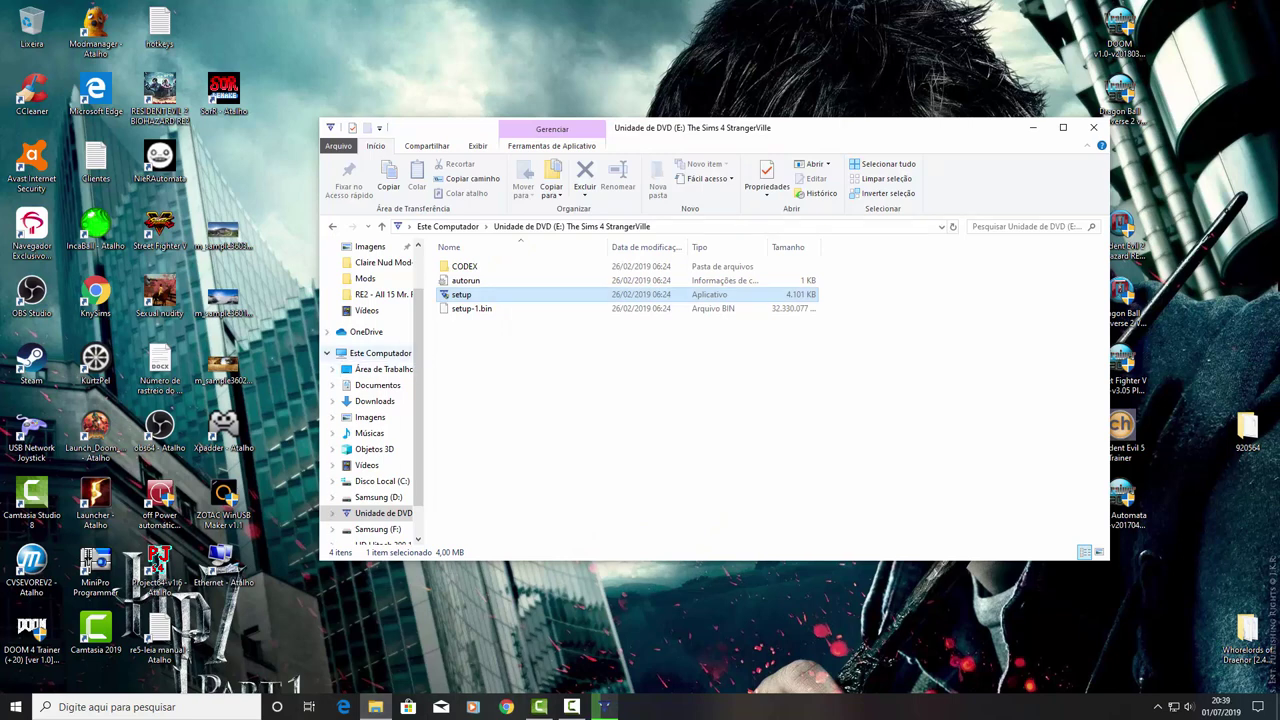
pyautogui.click(380, 353)
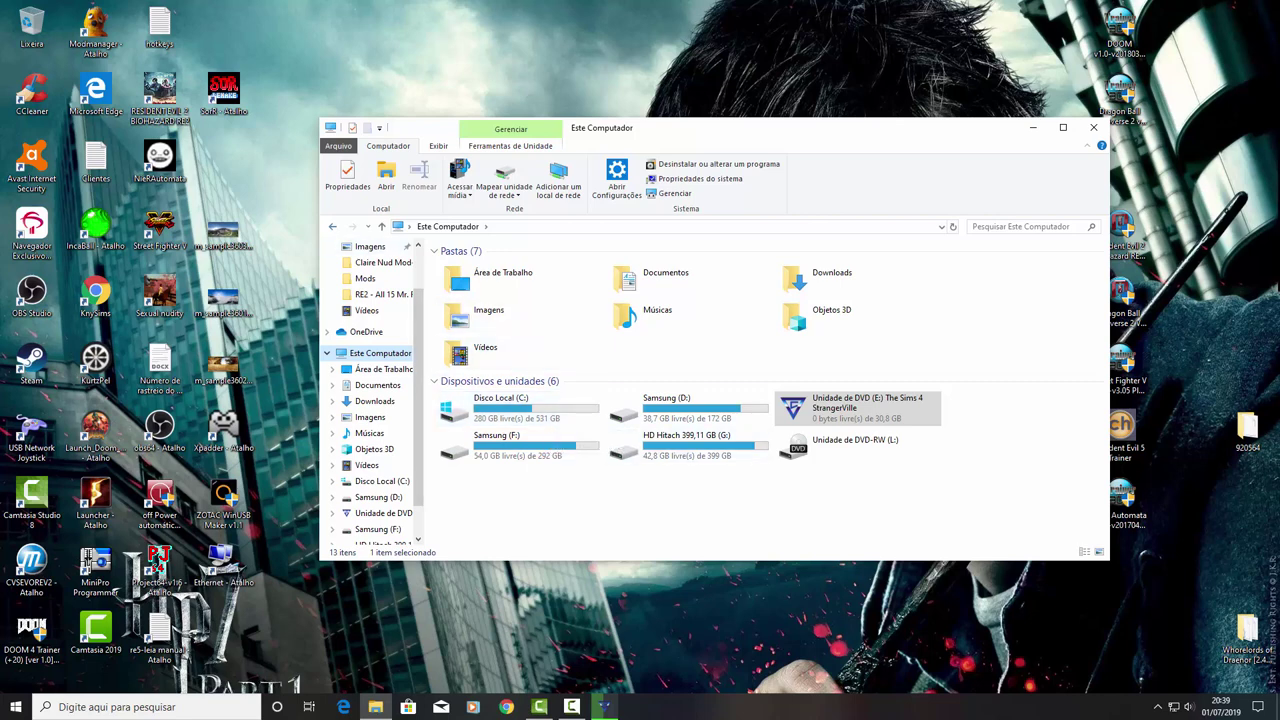
pyautogui.press('Return')
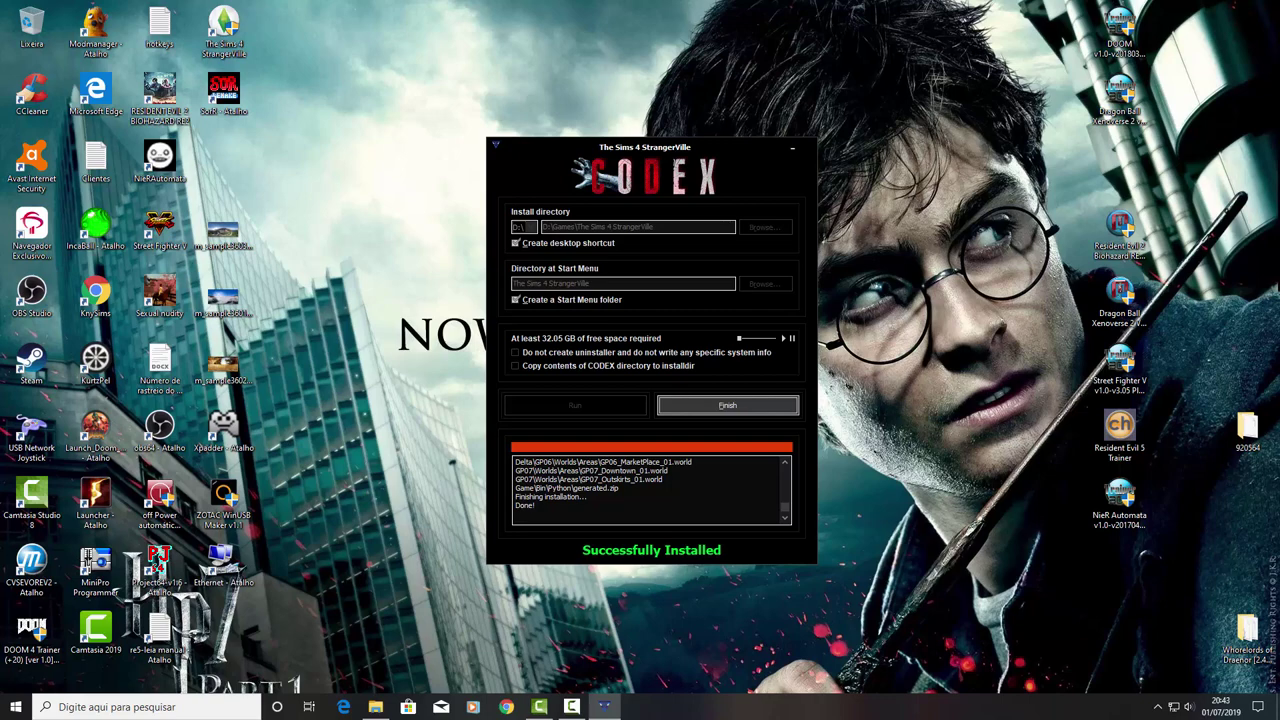
pyautogui.press('Return')
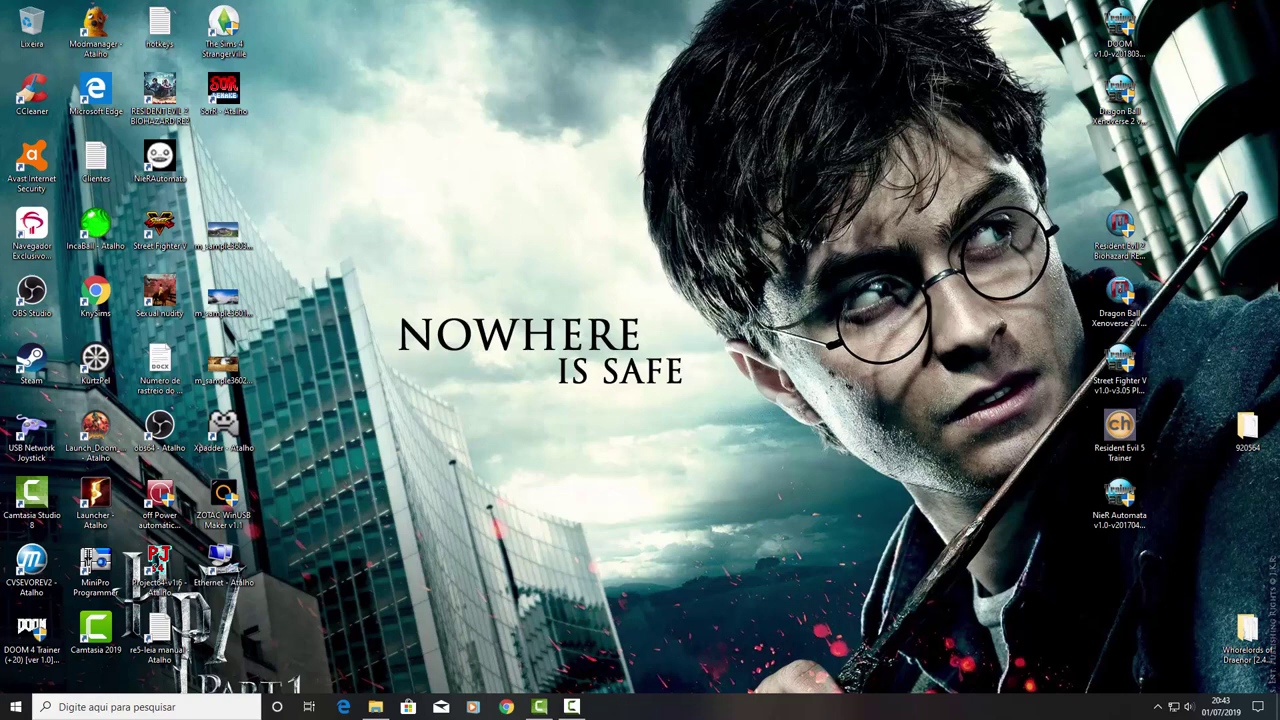
# Step: Go back through the visited folders on the G: drive and reopen The.Sims.4.StrangerVille-CODEX in Games
pyautogui.click(375, 706)
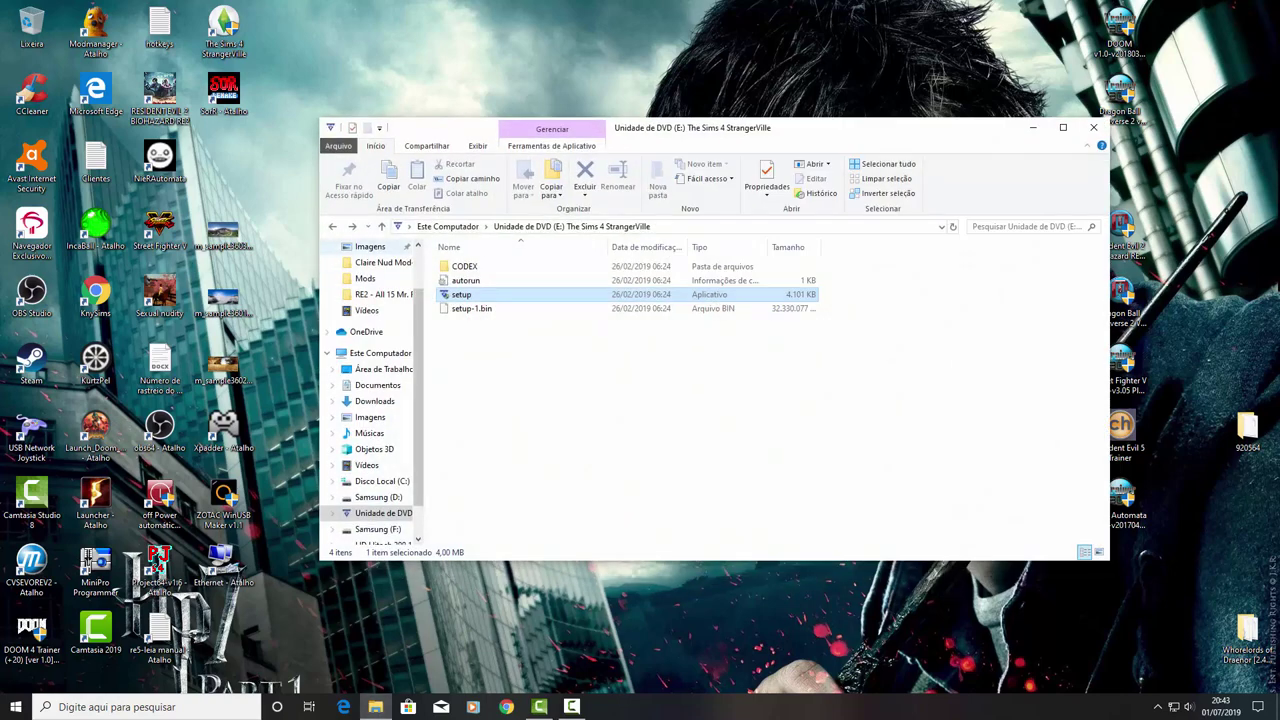
pyautogui.hotkey('alt', 'Left')
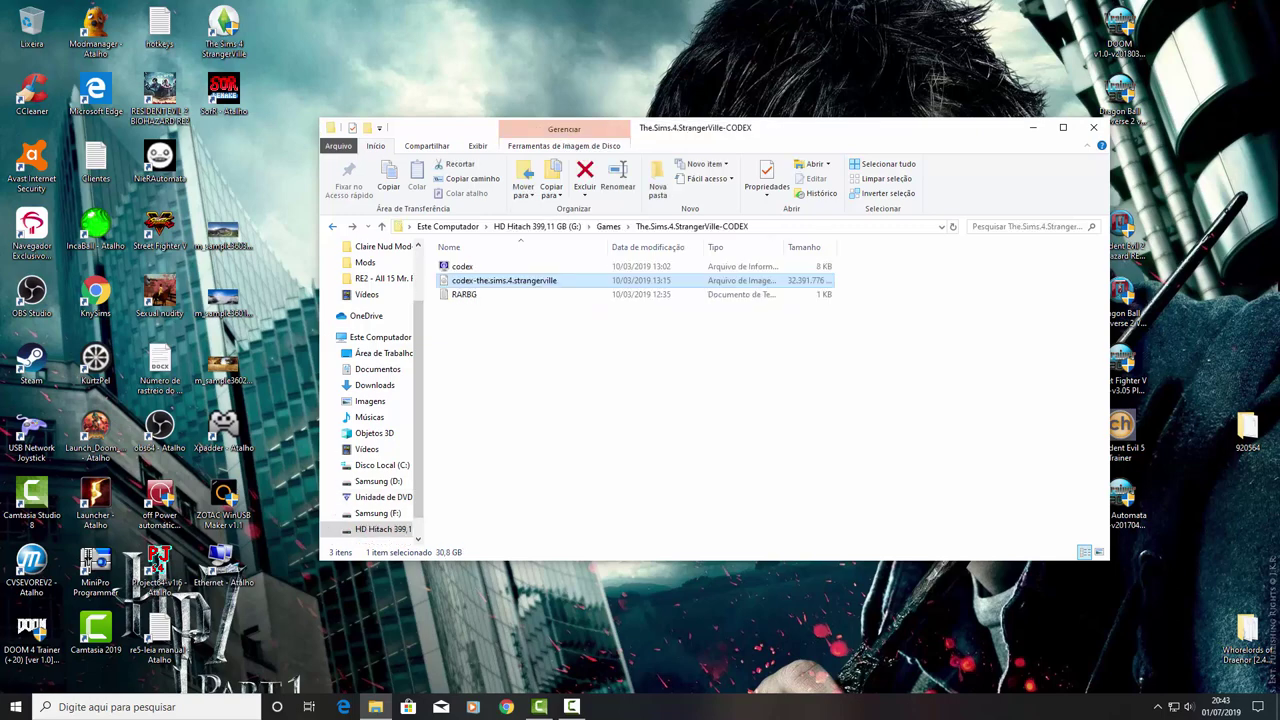
pyautogui.hotkey('alt', 'Left')
pyautogui.hotkey('alt', 'Left')
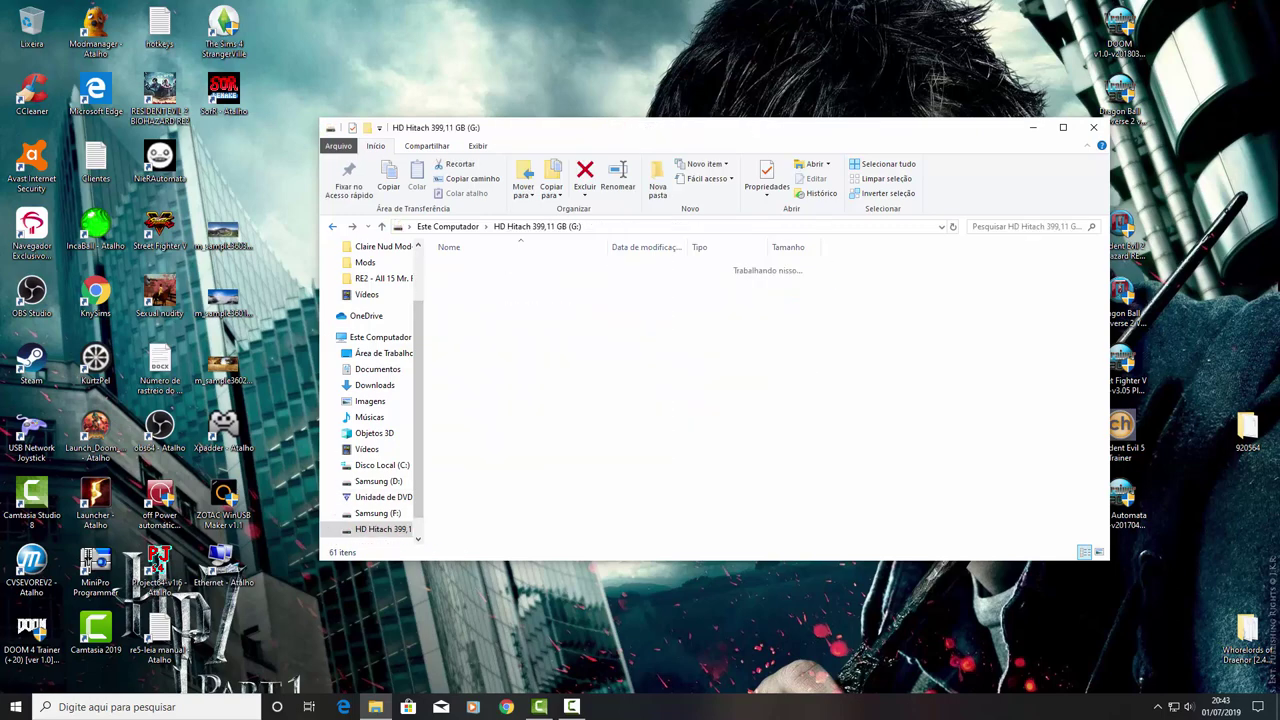
pyautogui.hotkey('alt', 'Left')
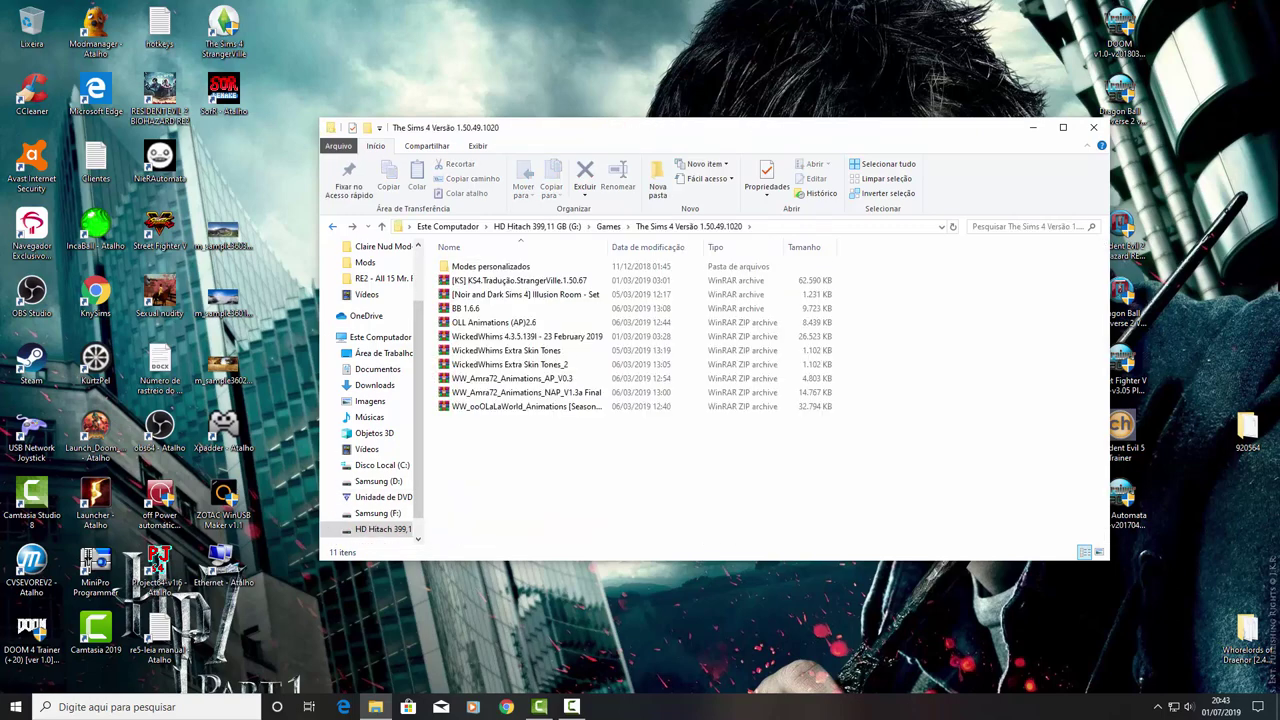
pyautogui.hotkey('alt', 'Left')
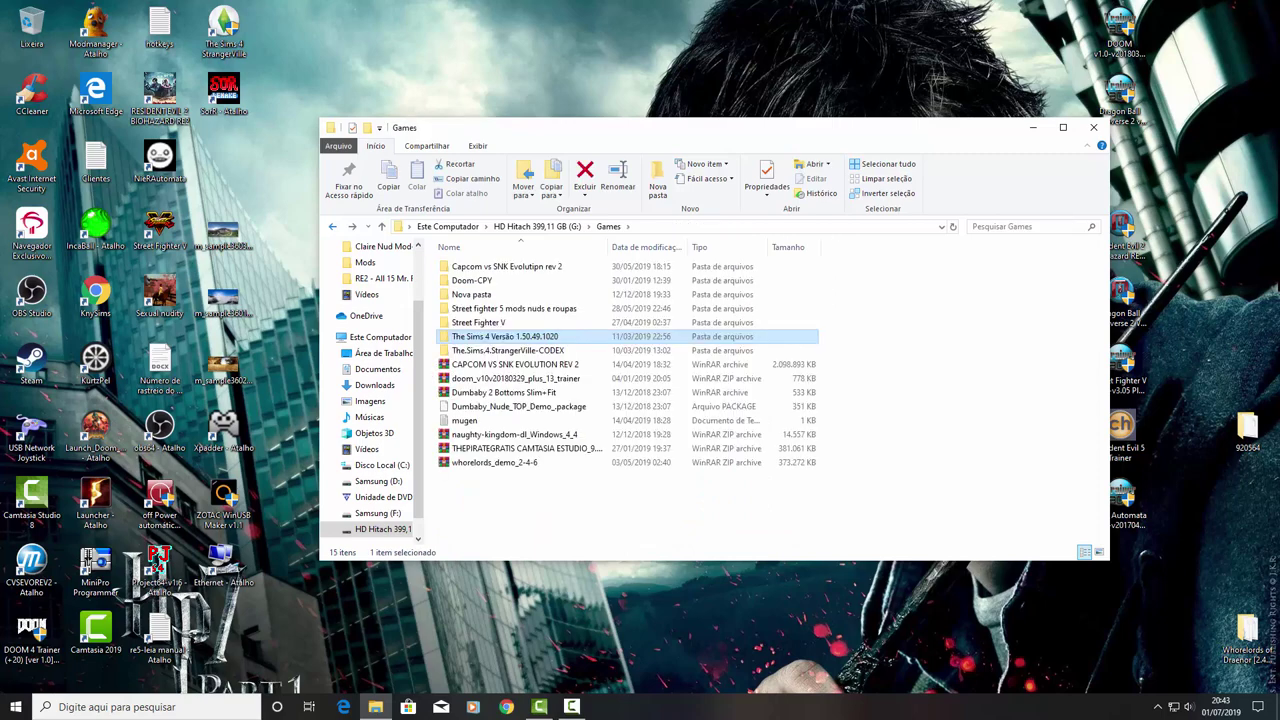
pyautogui.hotkey('alt', 'Left')
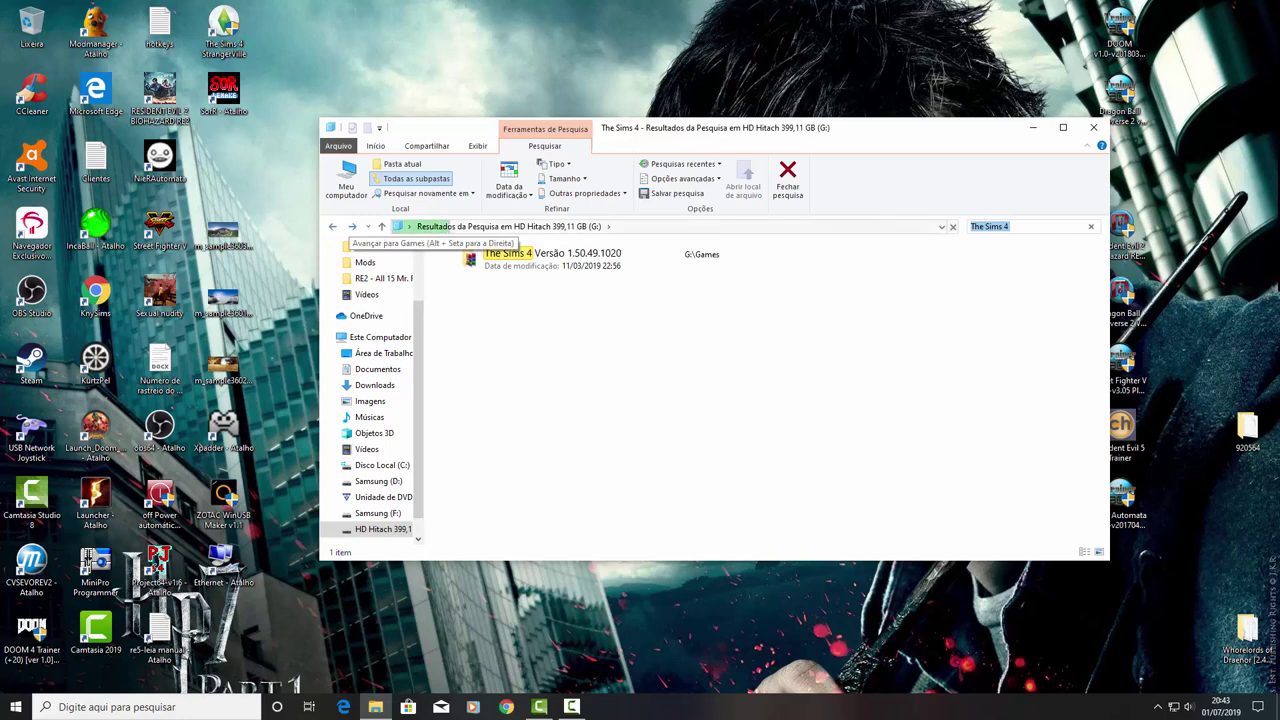
pyautogui.hotkey('alt', 'Left')
pyautogui.hotkey('alt', 'Left')
pyautogui.hotkey('alt', 'Left')
pyautogui.hotkey('alt', 'Left')
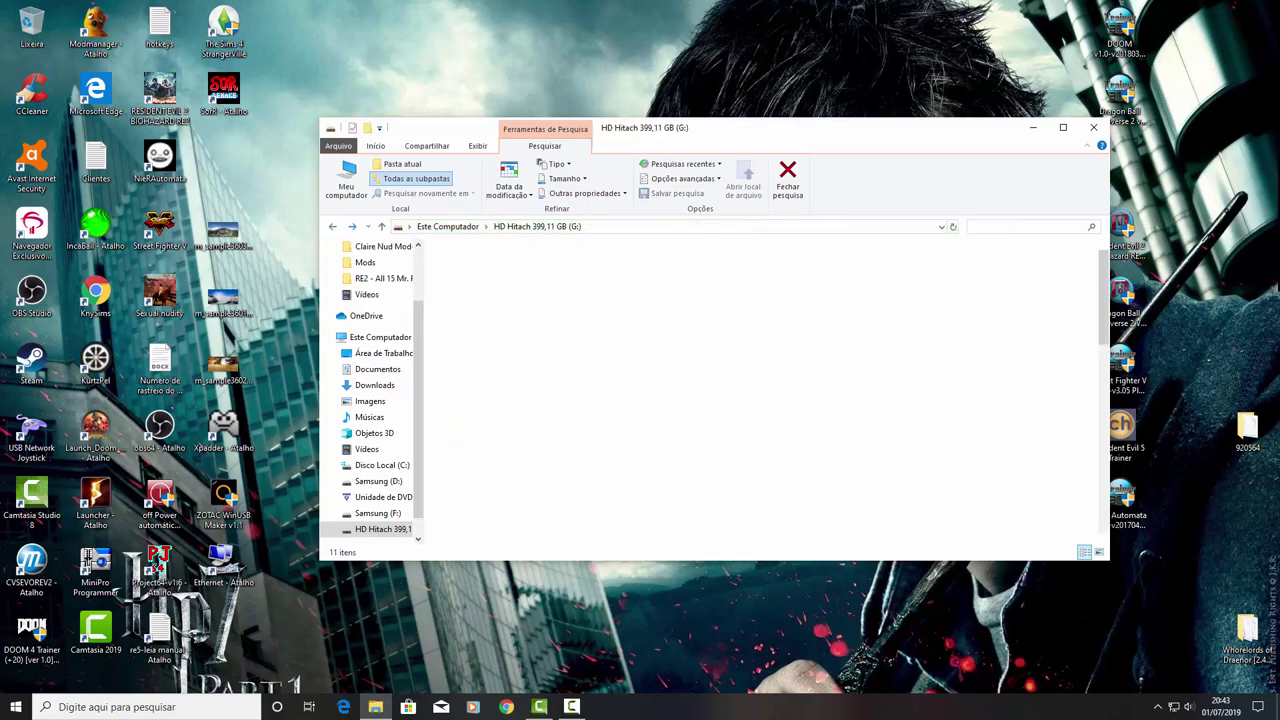
pyautogui.press('Return')
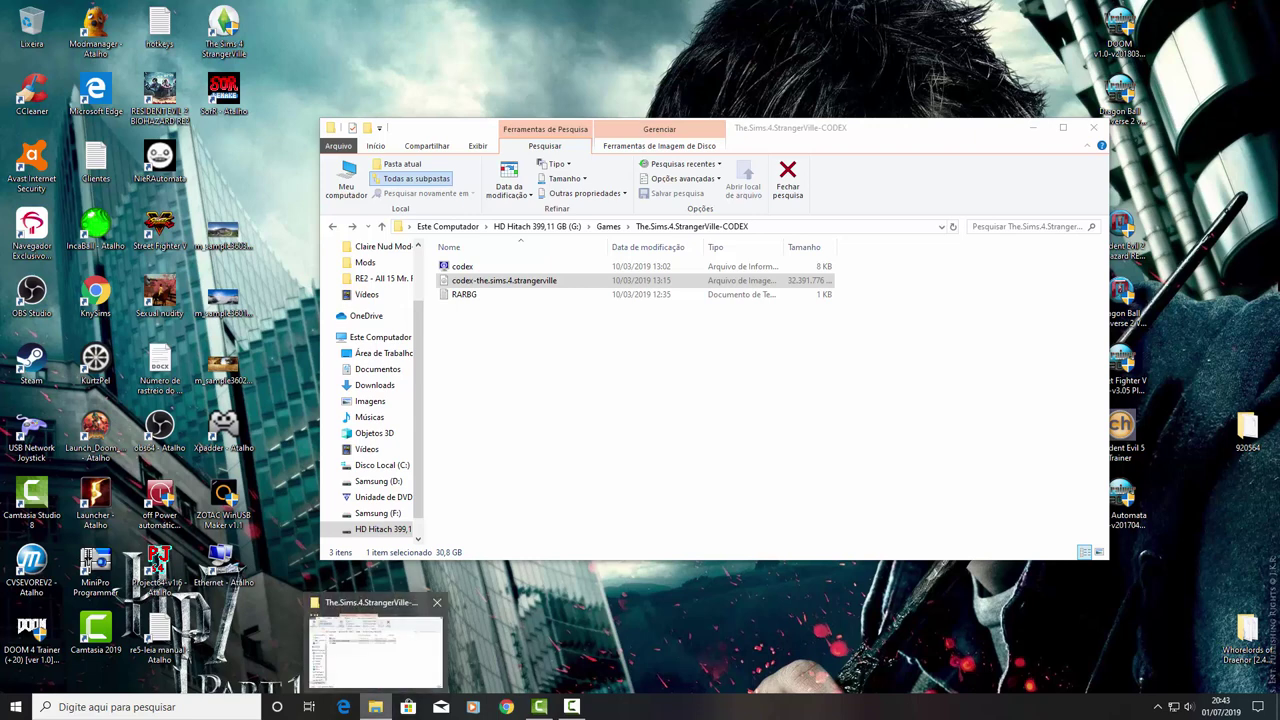
# Step: Open a second File Explorer window at D:\Games\The Sims 4 StrangerVille and look through the installed game folders
pyautogui.rightClick(375, 707)
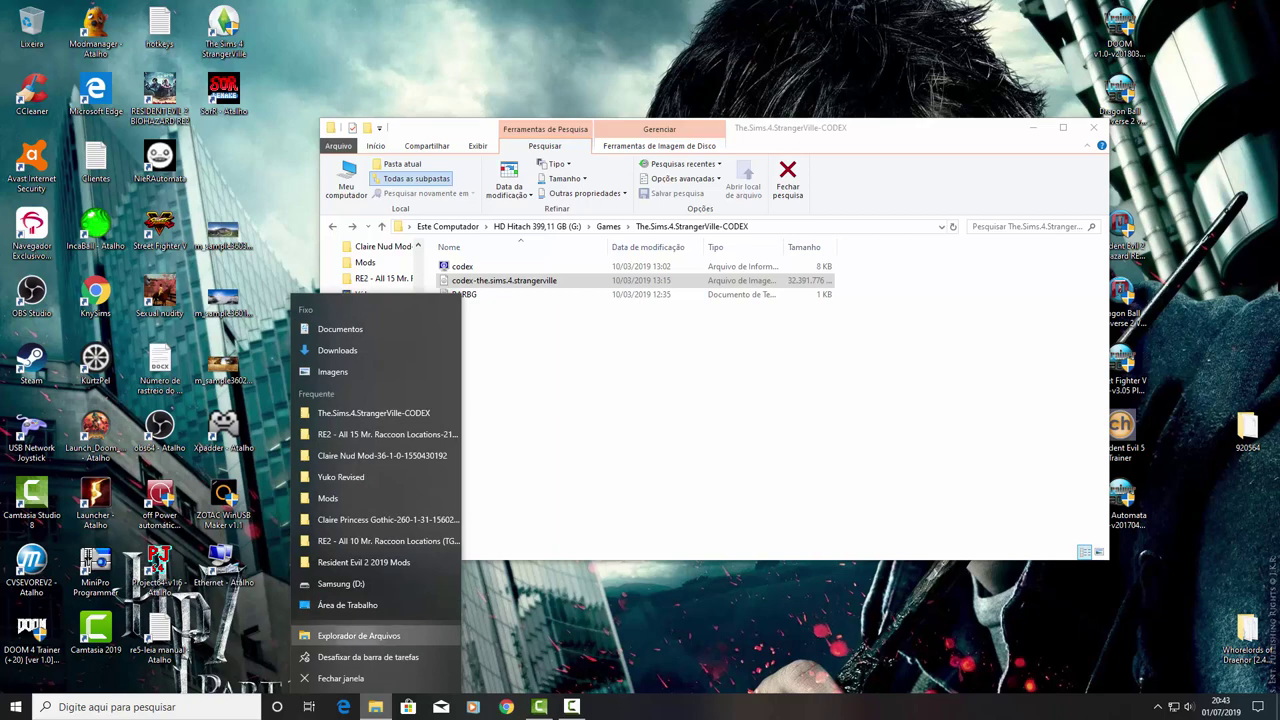
pyautogui.click(358, 636)
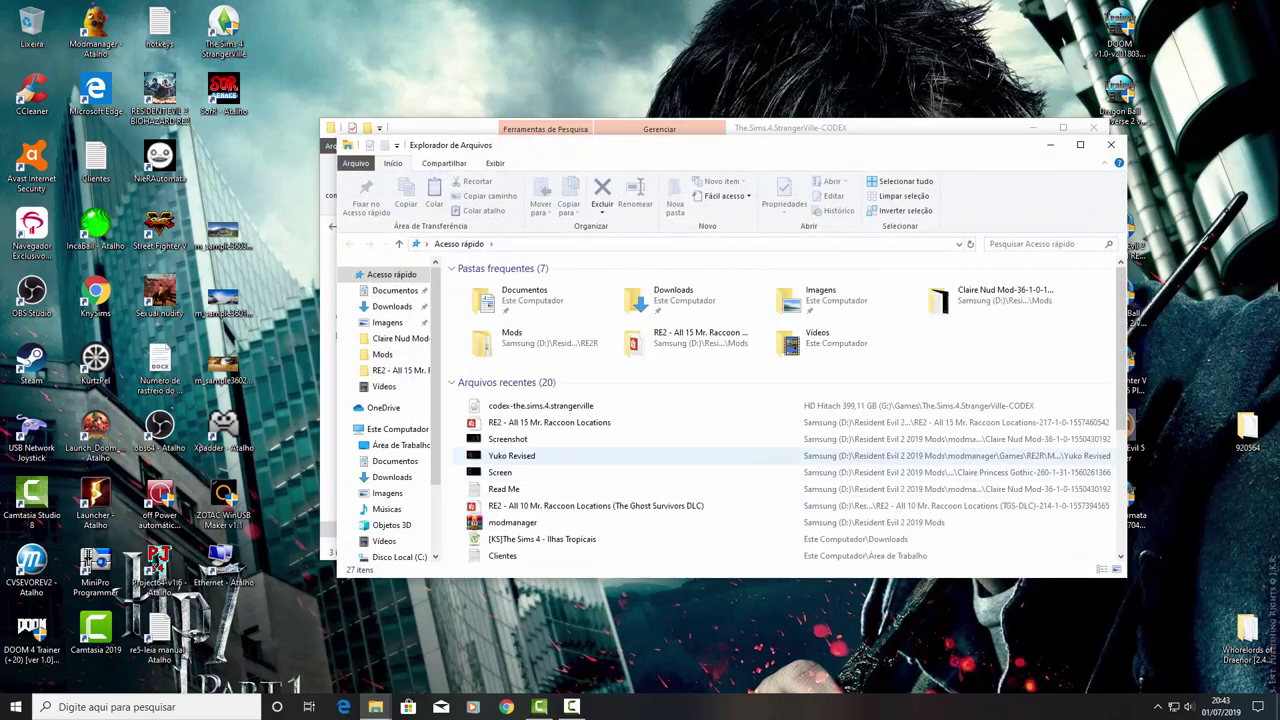
pyautogui.scroll(-1, 390, 420)
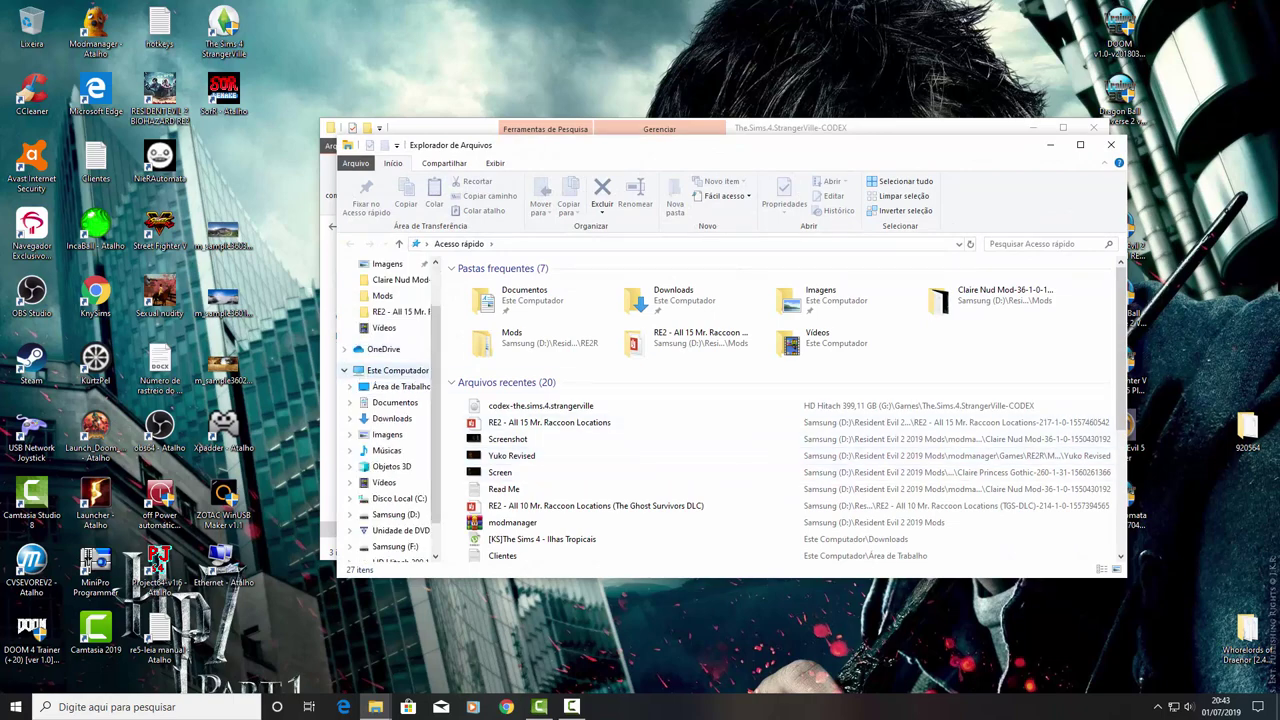
pyautogui.click(397, 370)
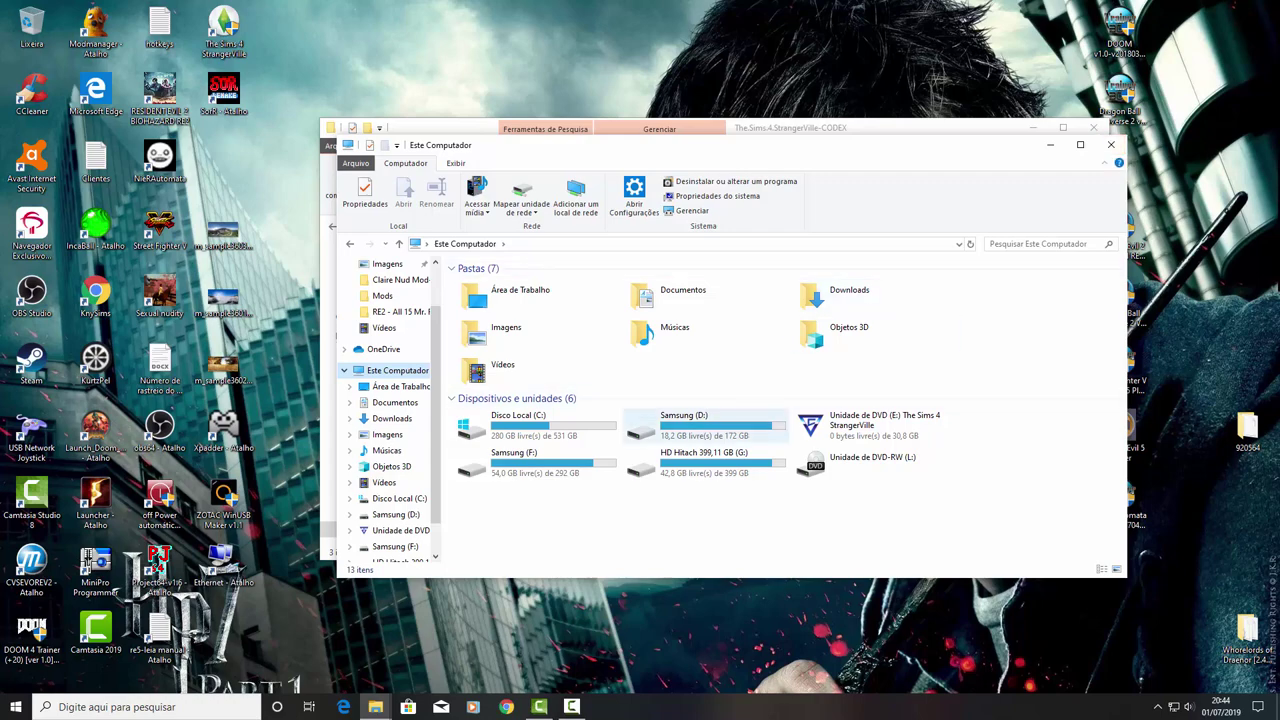
pyautogui.doubleClick(700, 425)
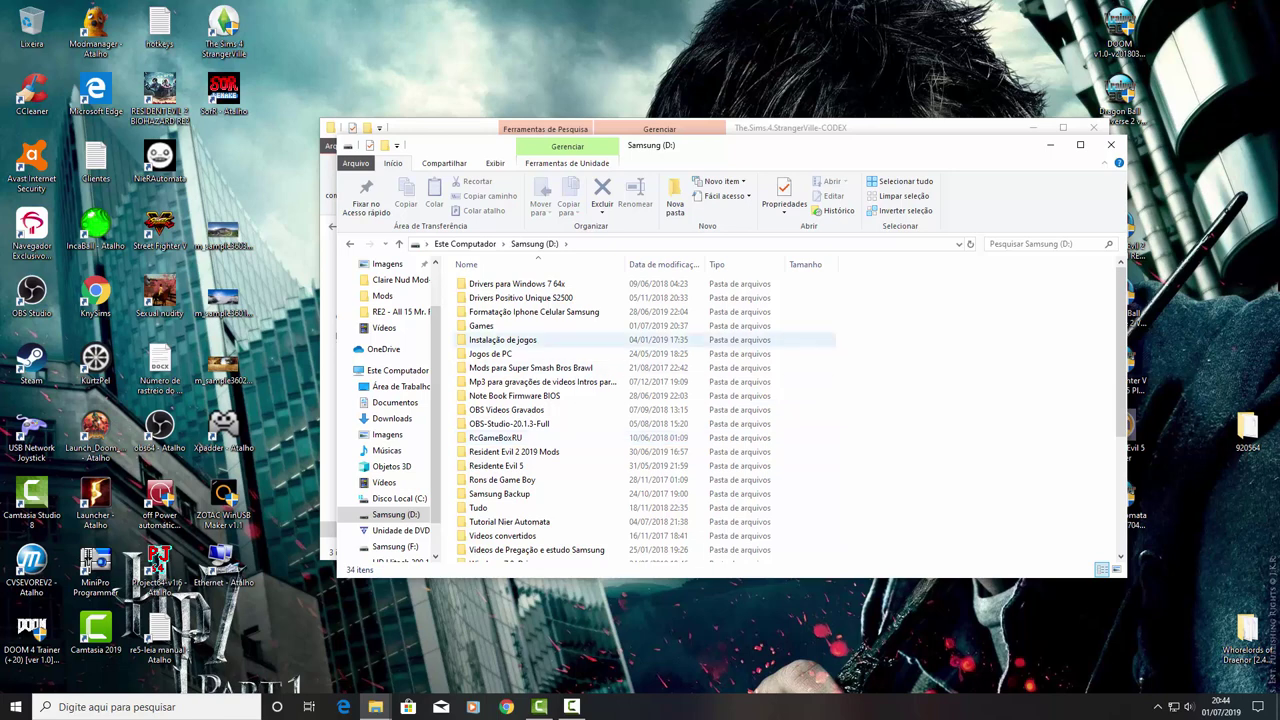
pyautogui.click(490, 326)
pyautogui.press('Return')
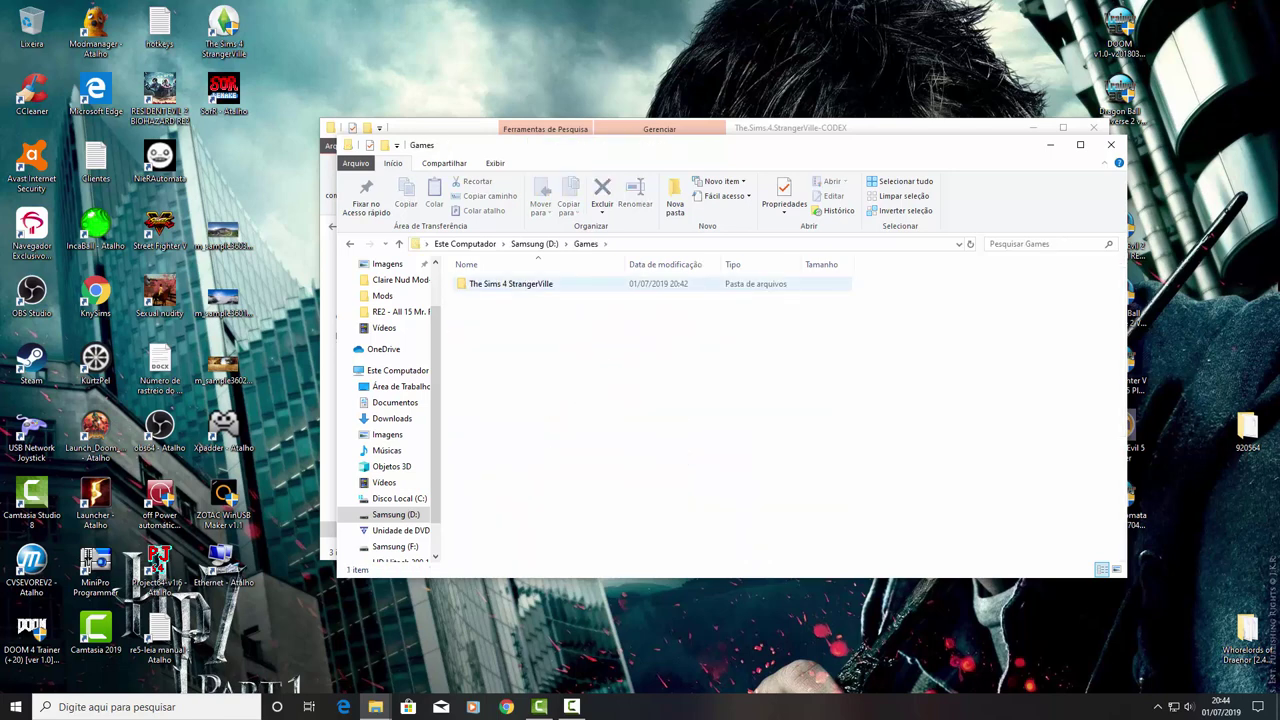
pyautogui.doubleClick(520, 284)
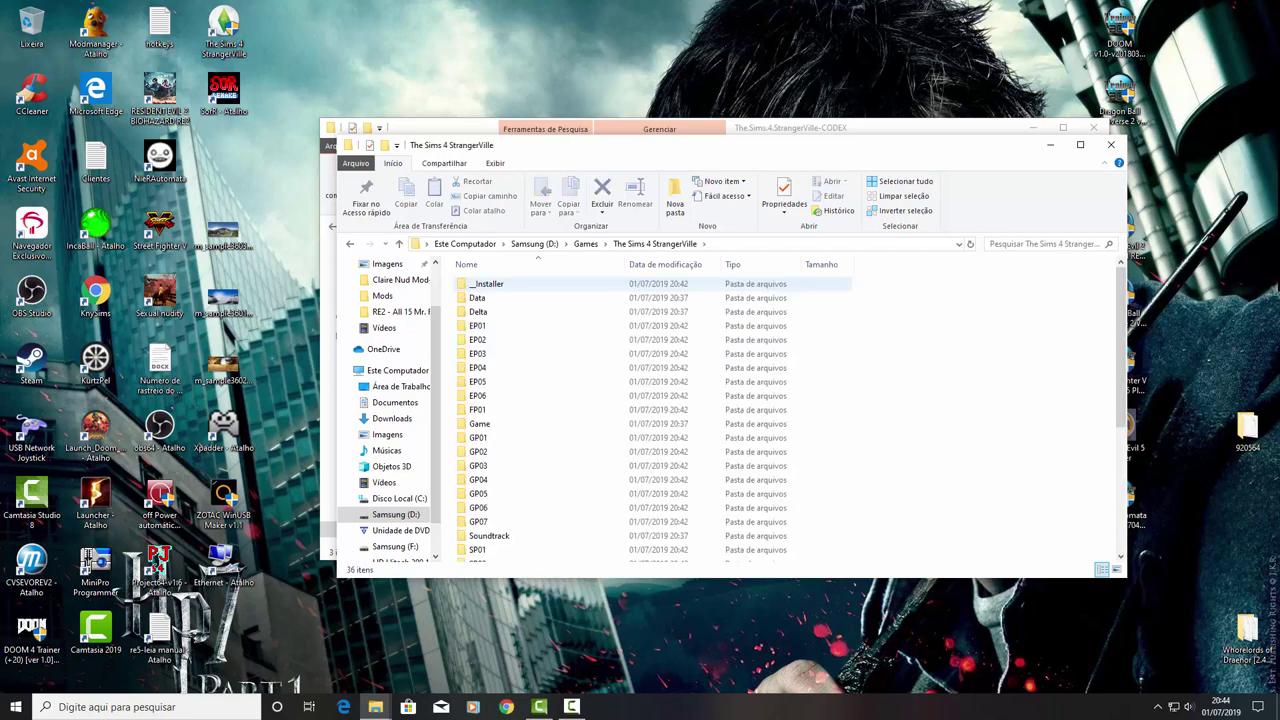
pyautogui.scroll(-5, 550, 515)
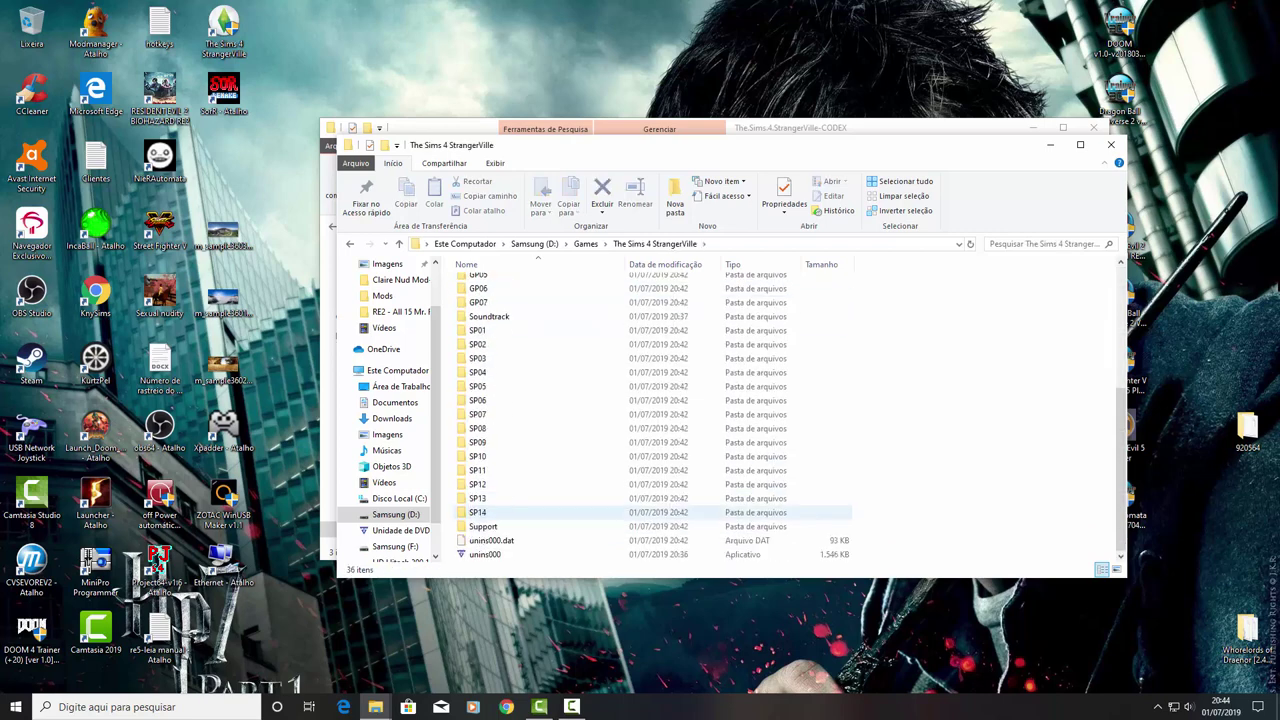
pyautogui.scroll(3, 550, 515)
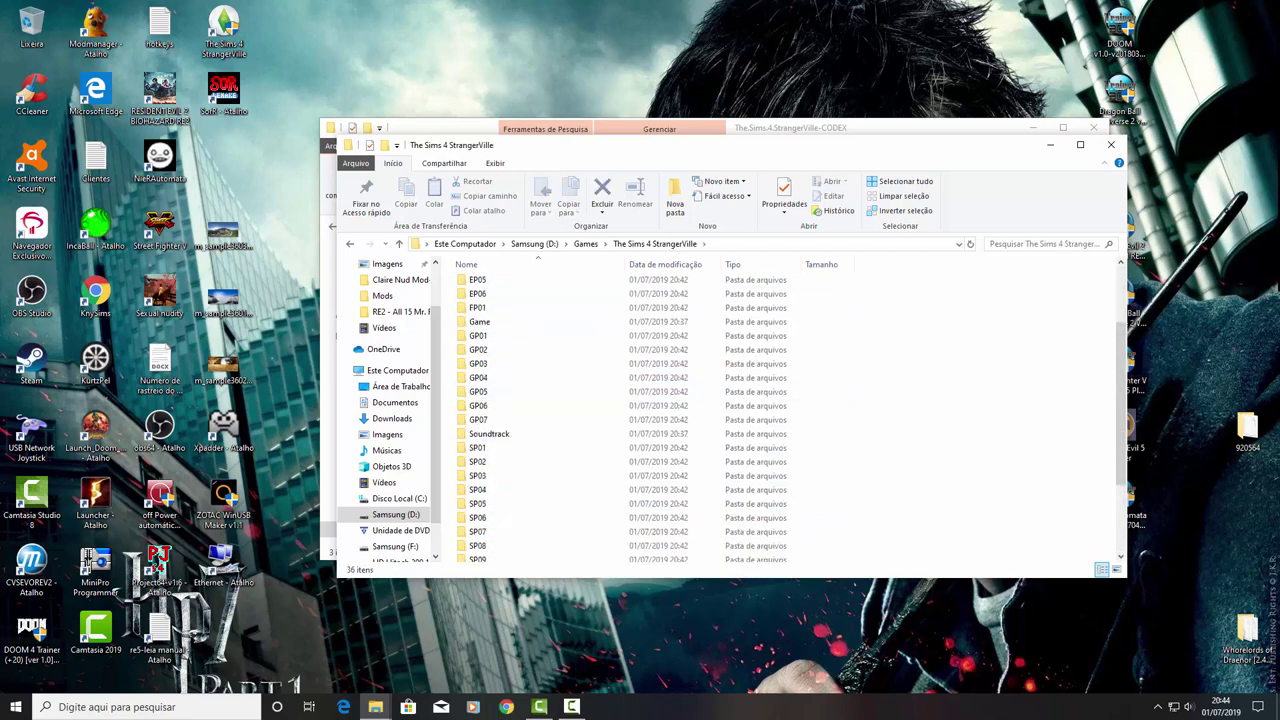
pyautogui.moveTo(929, 149); pyautogui.dragTo(873, 144)
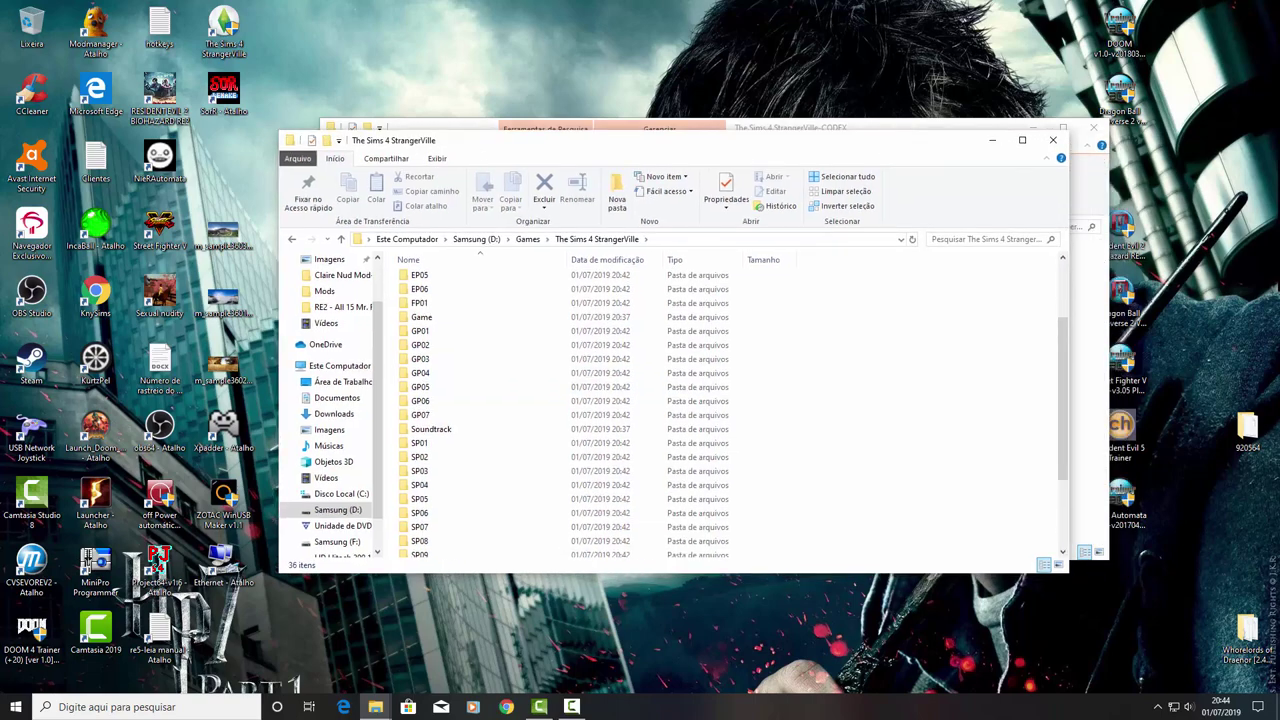
# Step: Minimize both File Explorer windows and open the Avast Internet Security interface
pyautogui.click(991, 140)
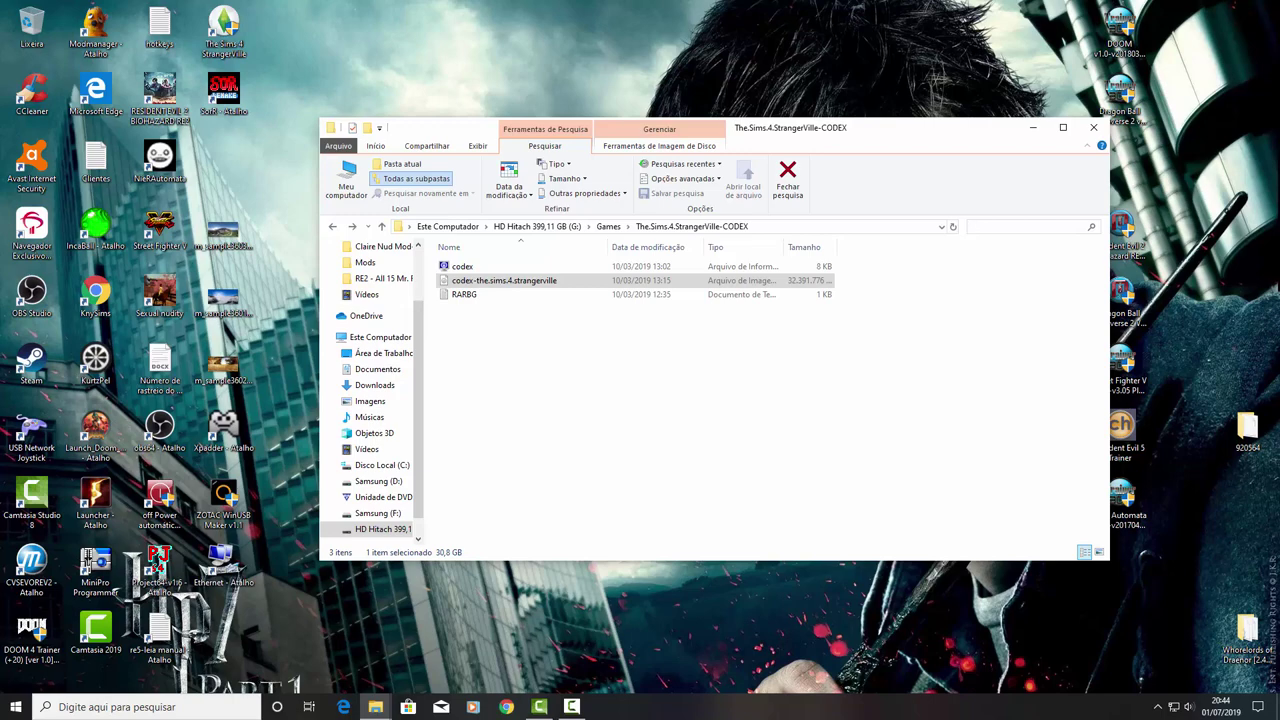
pyautogui.click(1033, 127)
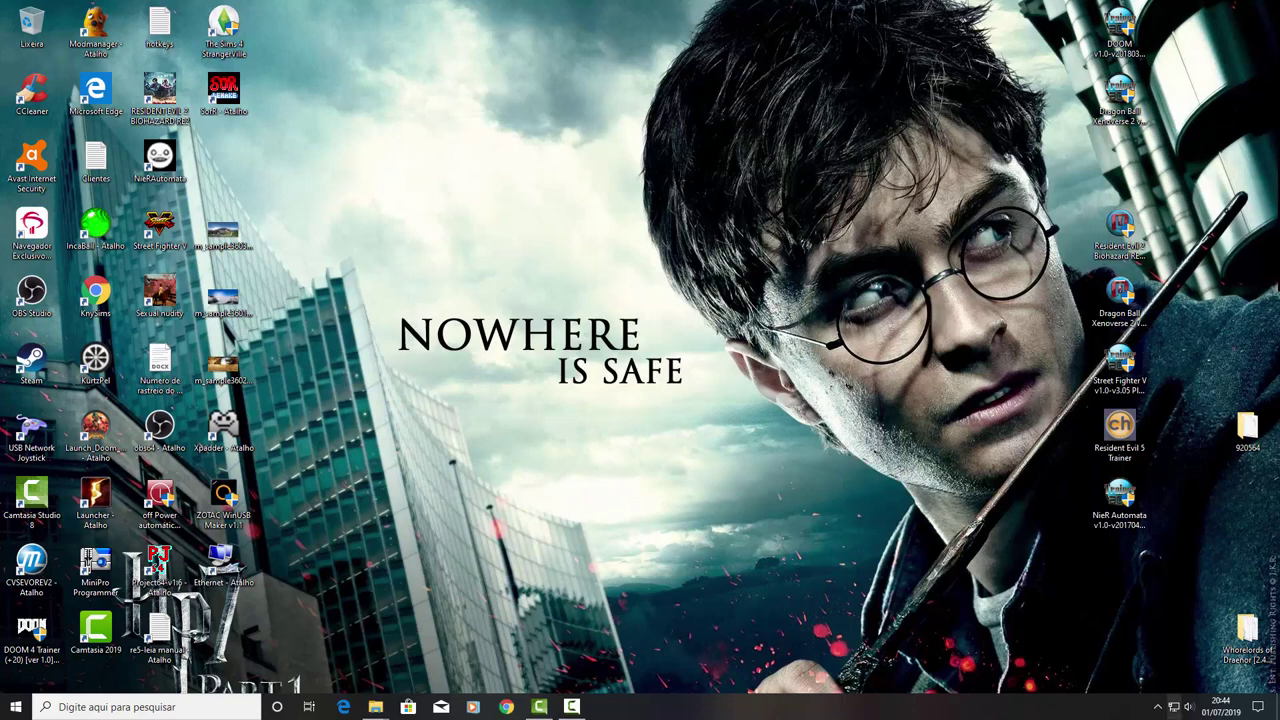
pyautogui.click(1158, 706)
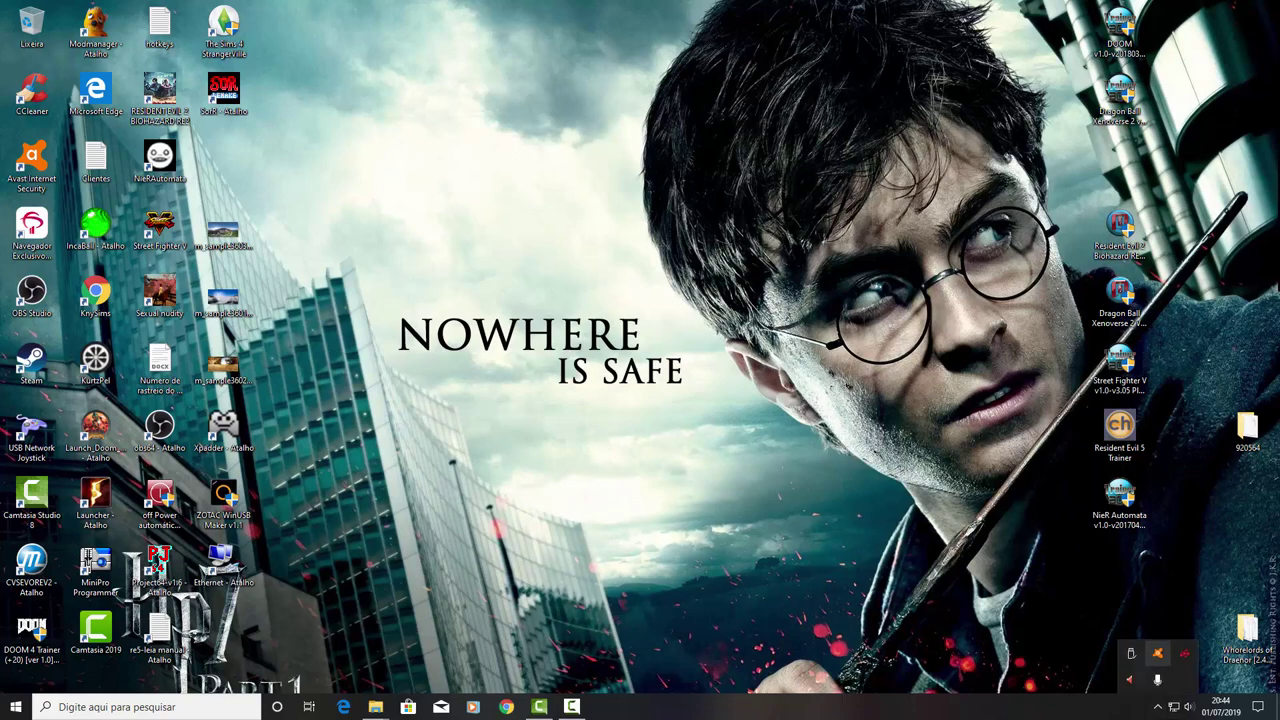
pyautogui.click(1157, 653)
pyautogui.rightClick(1157, 653)
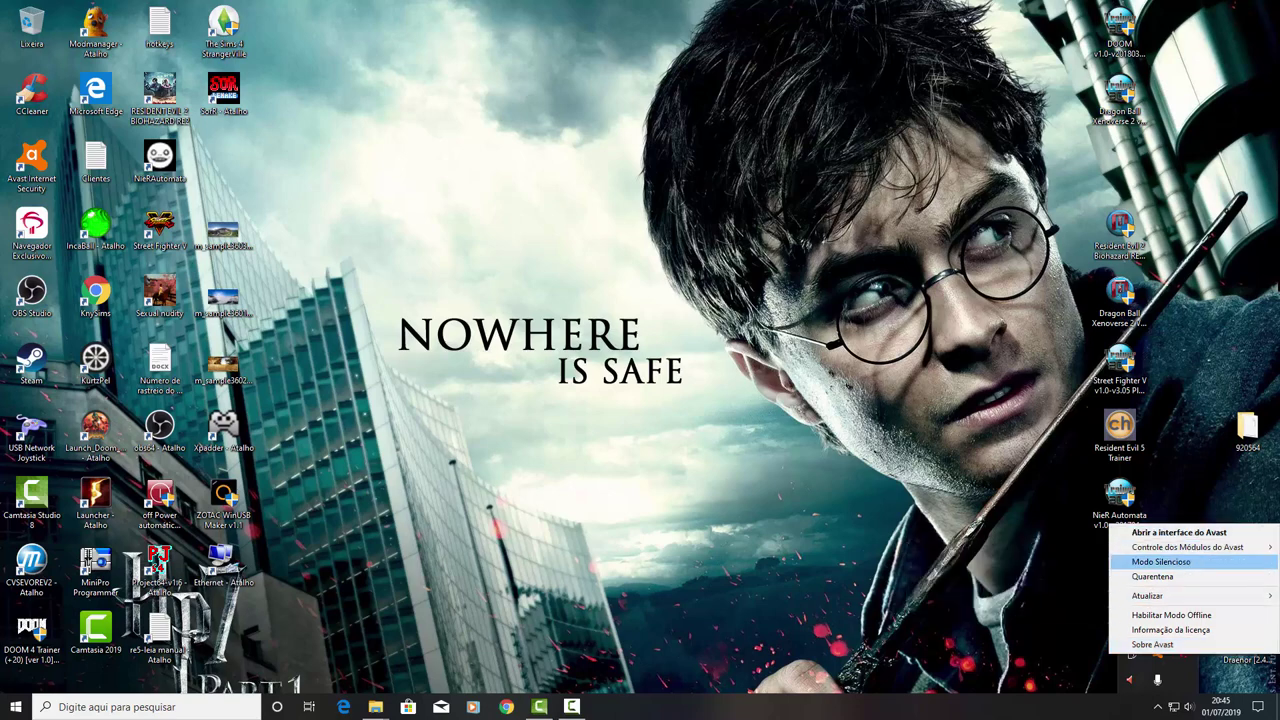
pyautogui.click(1178, 532)
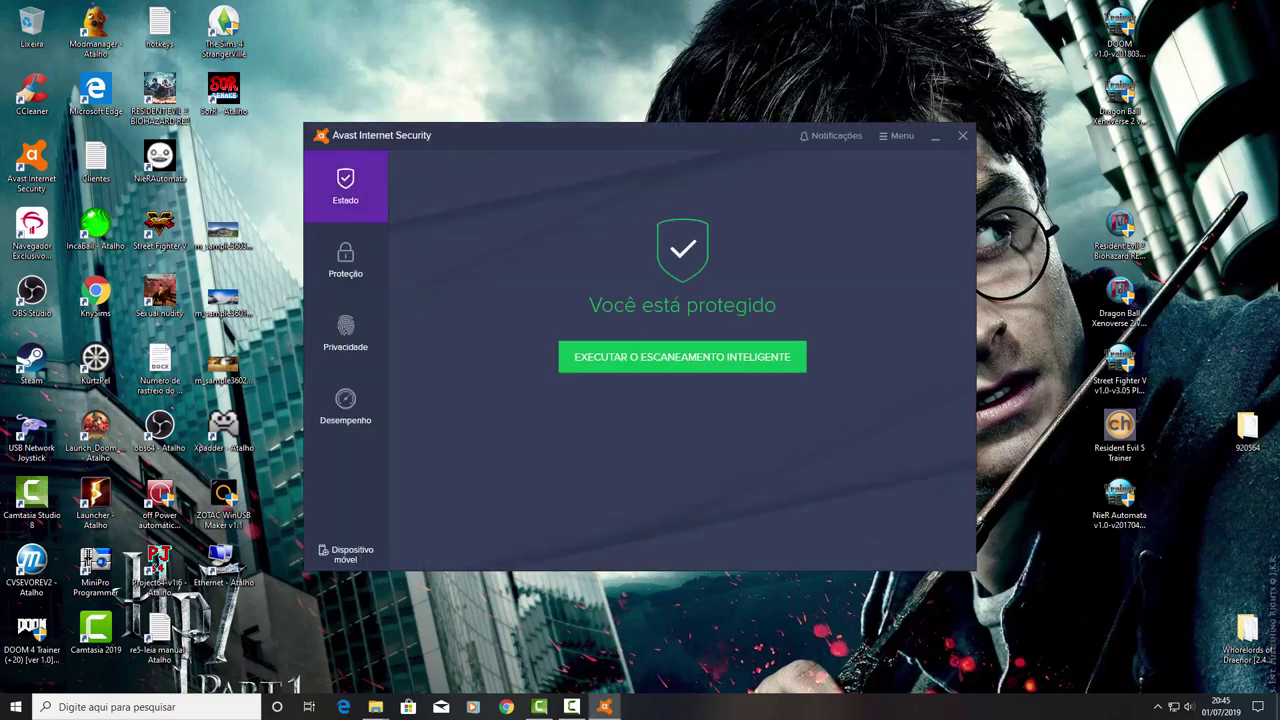
# Step: Go to the Exceções list in Avast's general settings and start a new exception
pyautogui.click(897, 135)
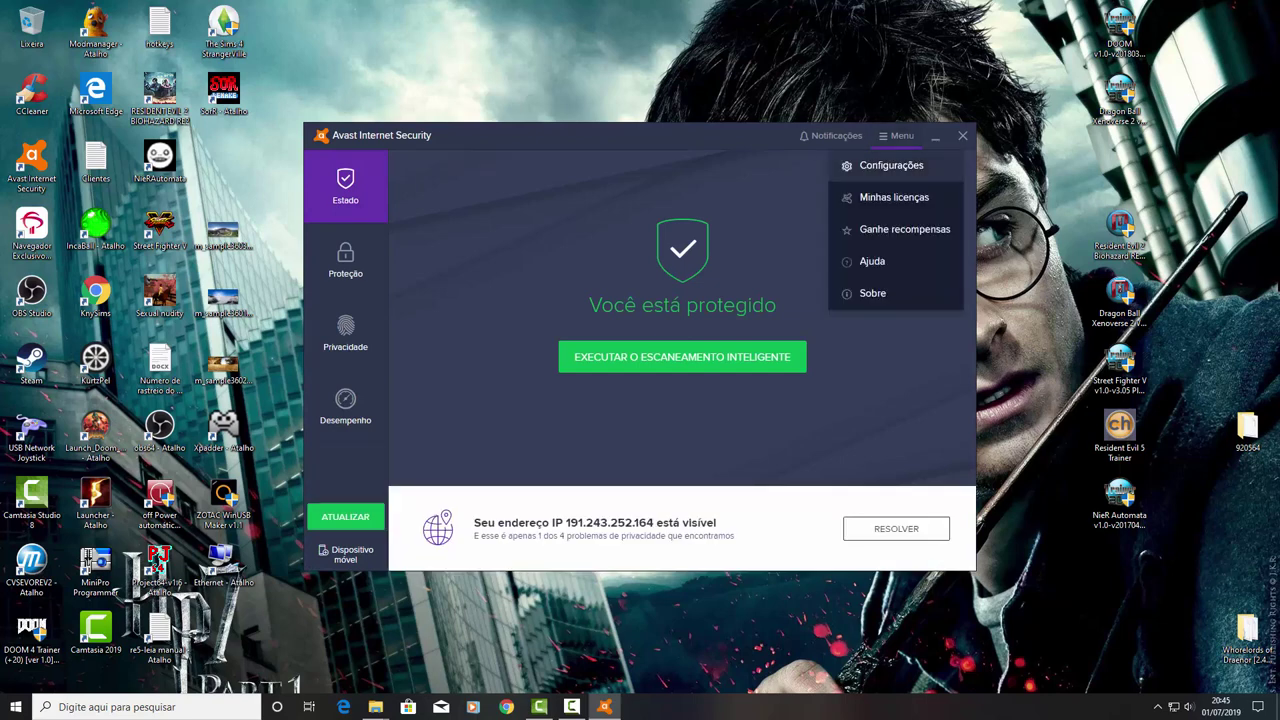
pyautogui.click(890, 165)
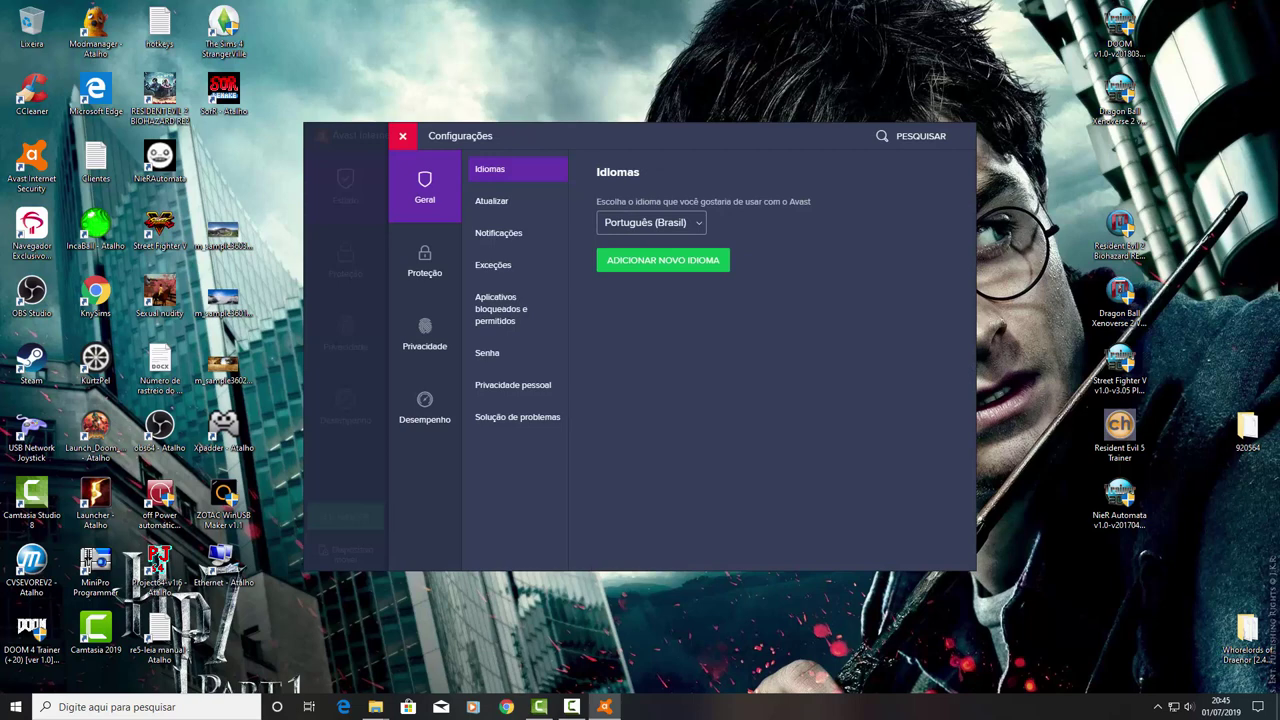
pyautogui.click(493, 265)
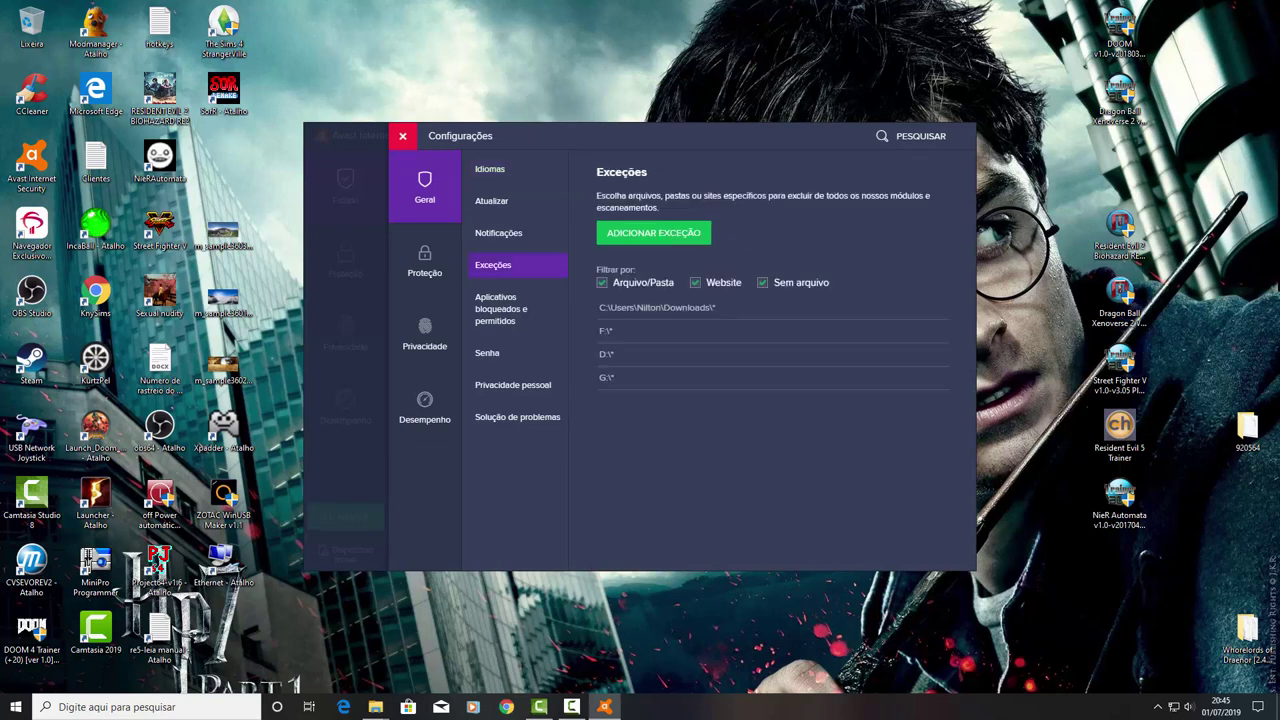
pyautogui.click(653, 232)
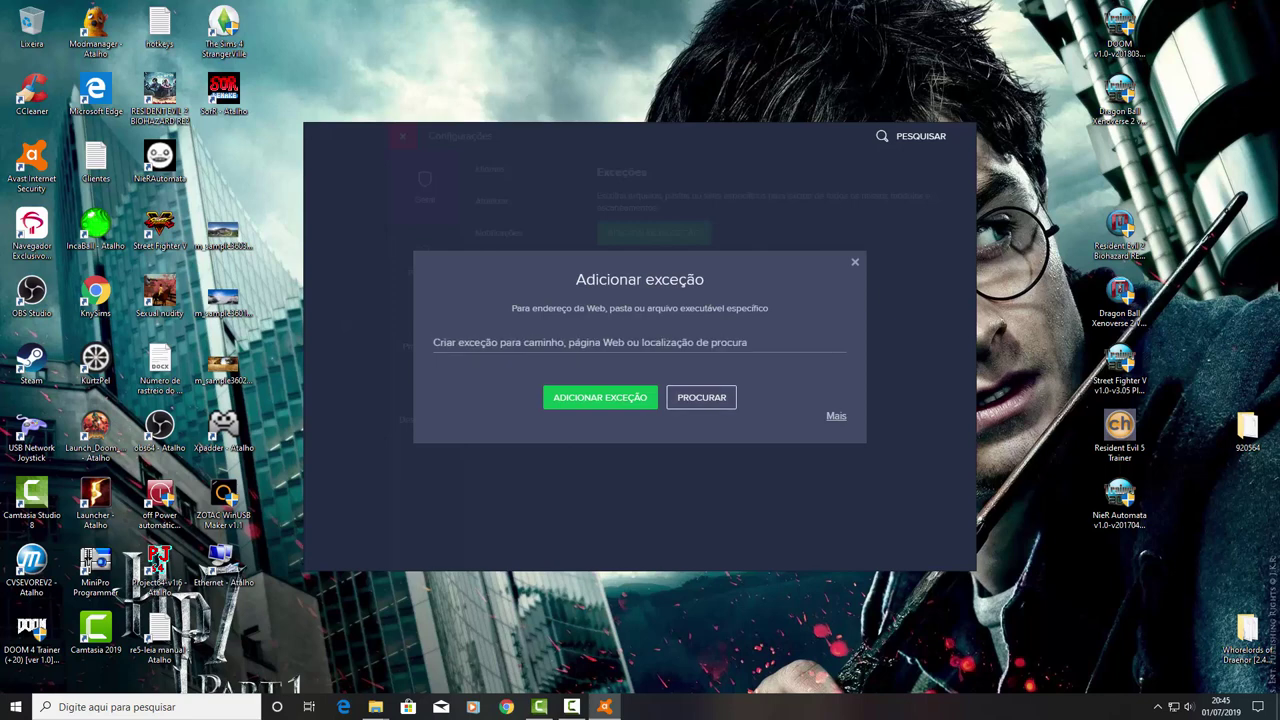
# Step: Browse the area selection through Este Computador, Samsung (D:) and Games to the The Sims 4 StrangerVille folder
pyautogui.scroll(-3, 638, 318)
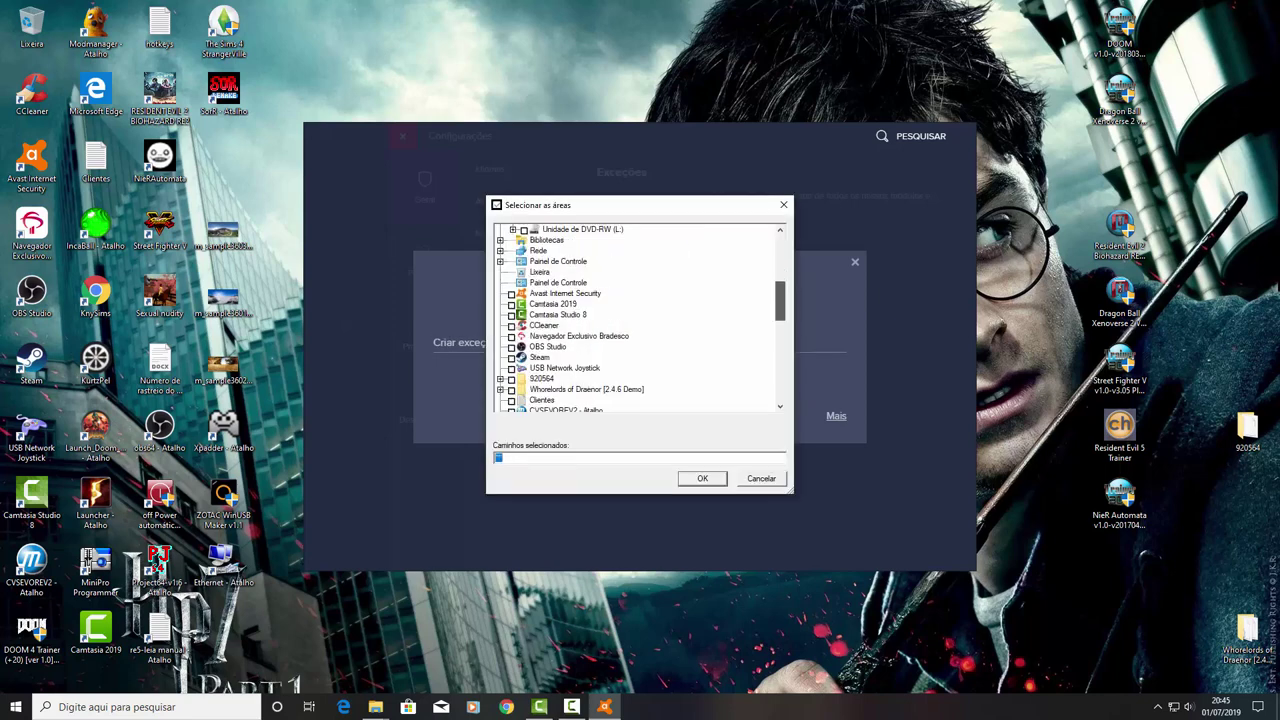
pyautogui.scroll(6, 638, 318)
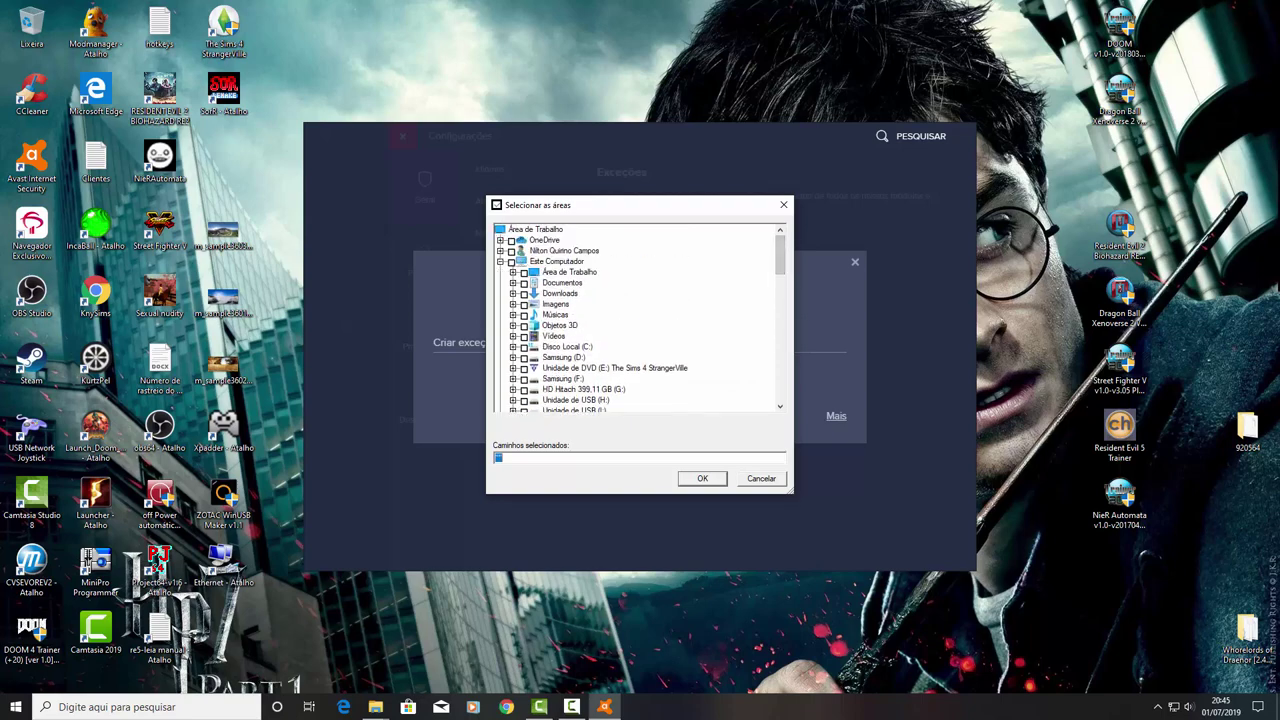
pyautogui.click(500, 261)
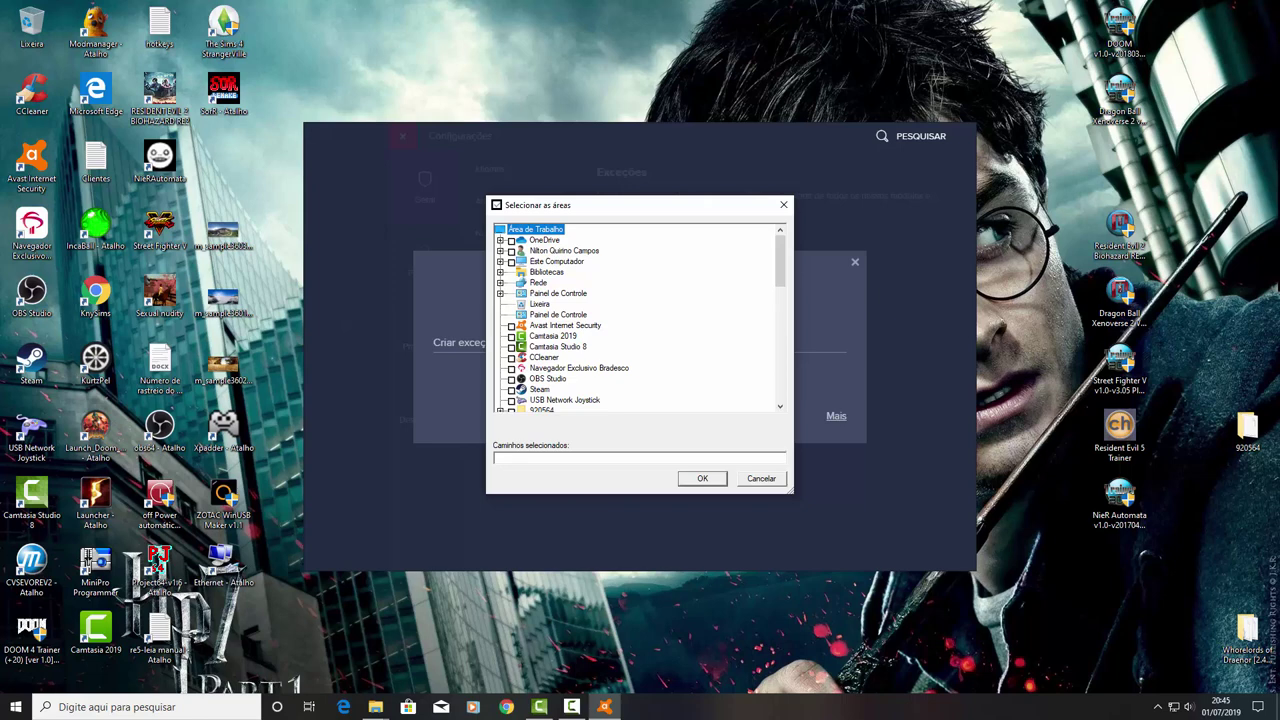
pyautogui.click(500, 261)
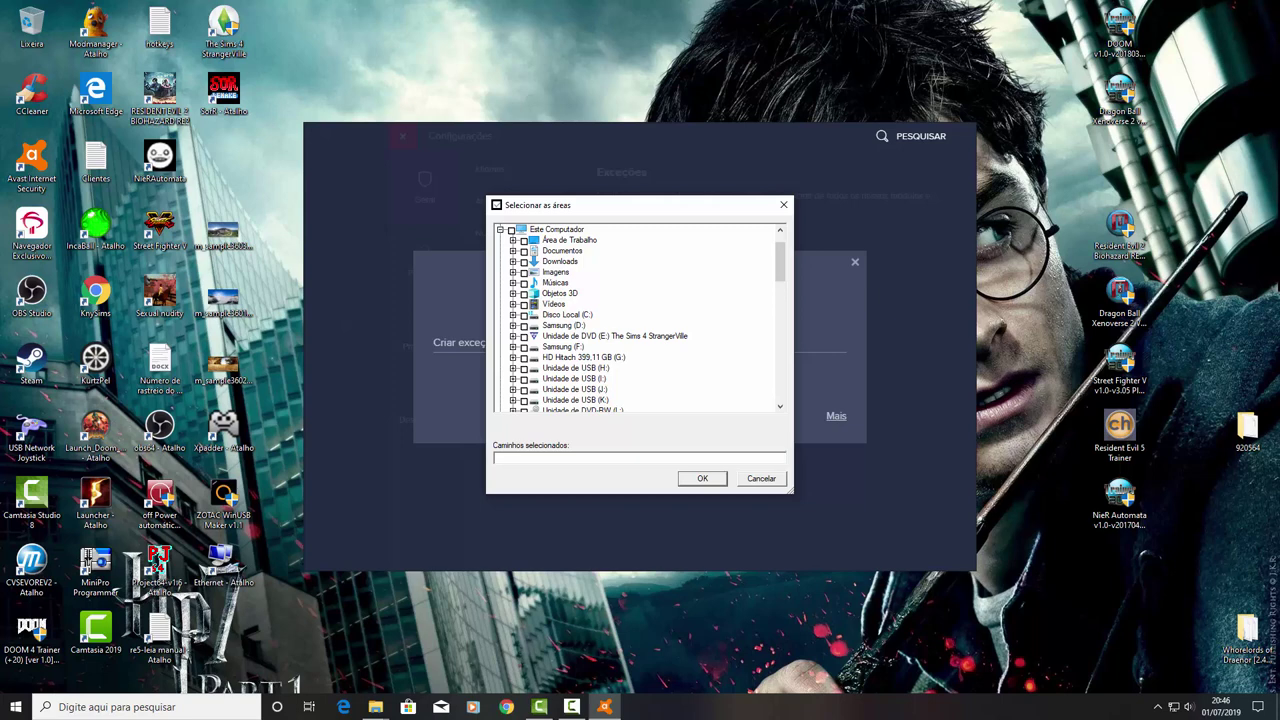
pyautogui.click(583, 357)
pyautogui.click(562, 325)
pyautogui.click(512, 325)
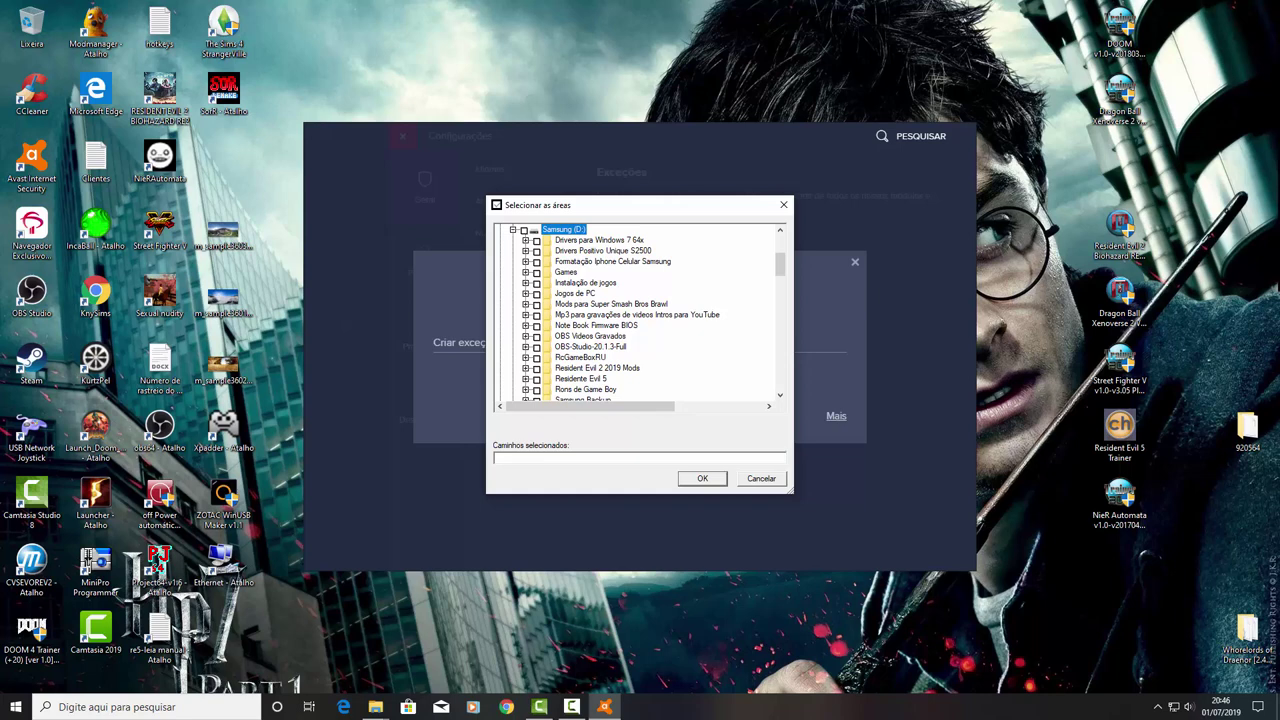
pyautogui.click(525, 272)
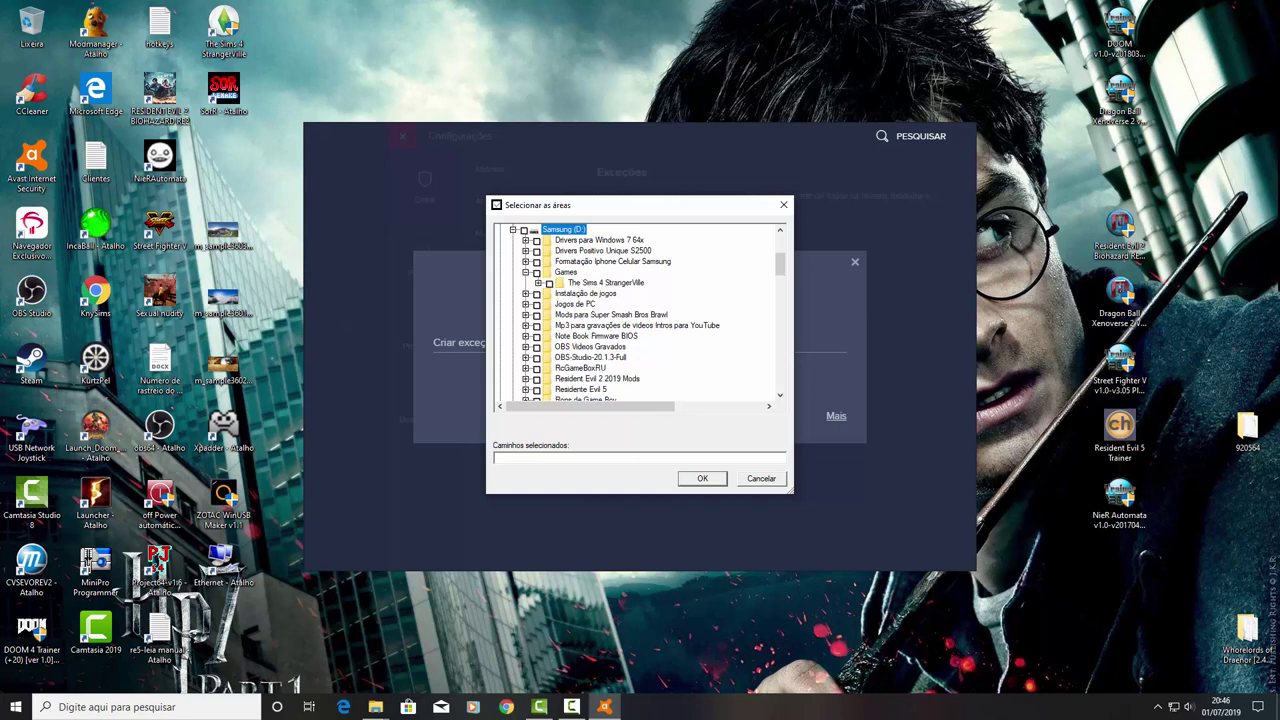
pyautogui.click(538, 283)
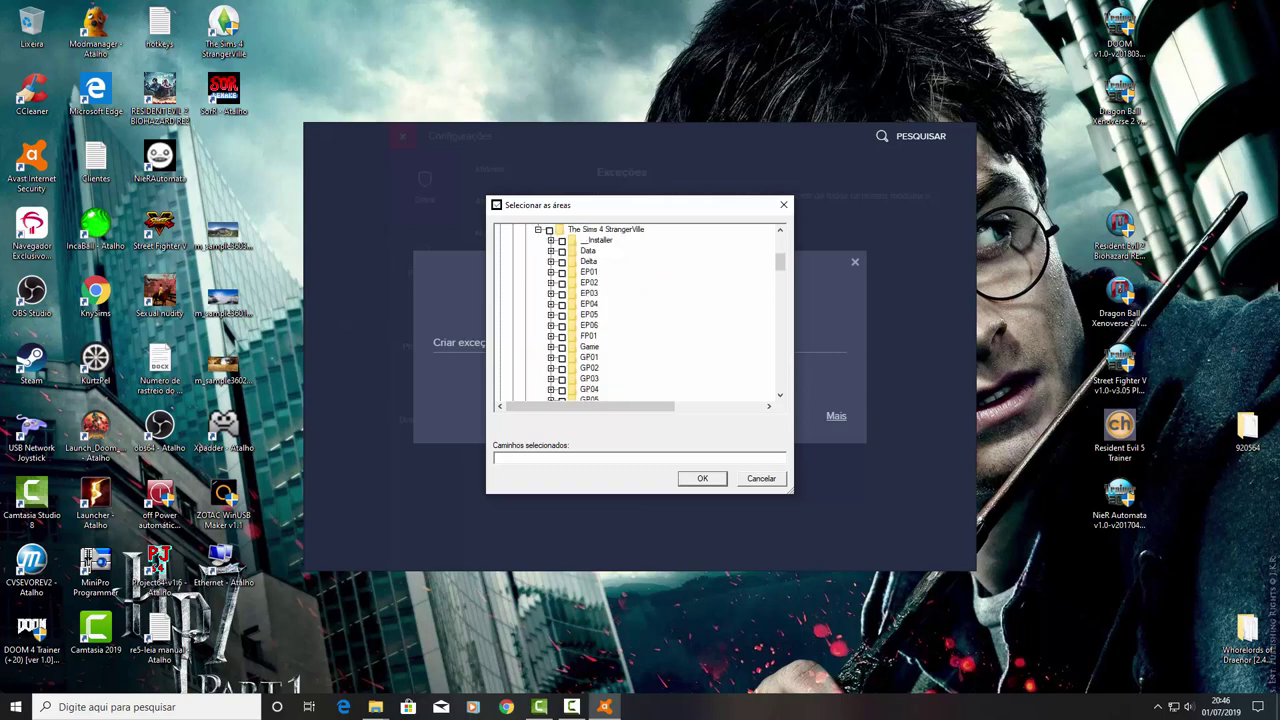
pyautogui.click(538, 229)
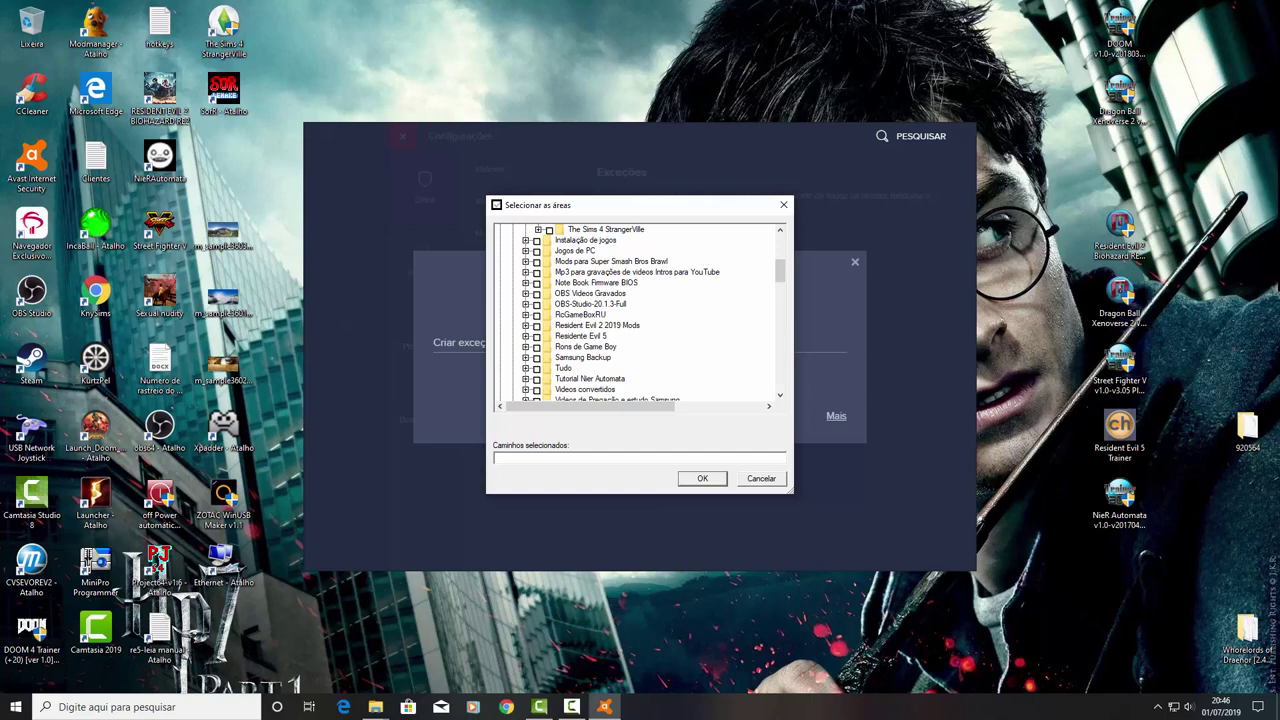
pyautogui.scroll(2, 640, 313)
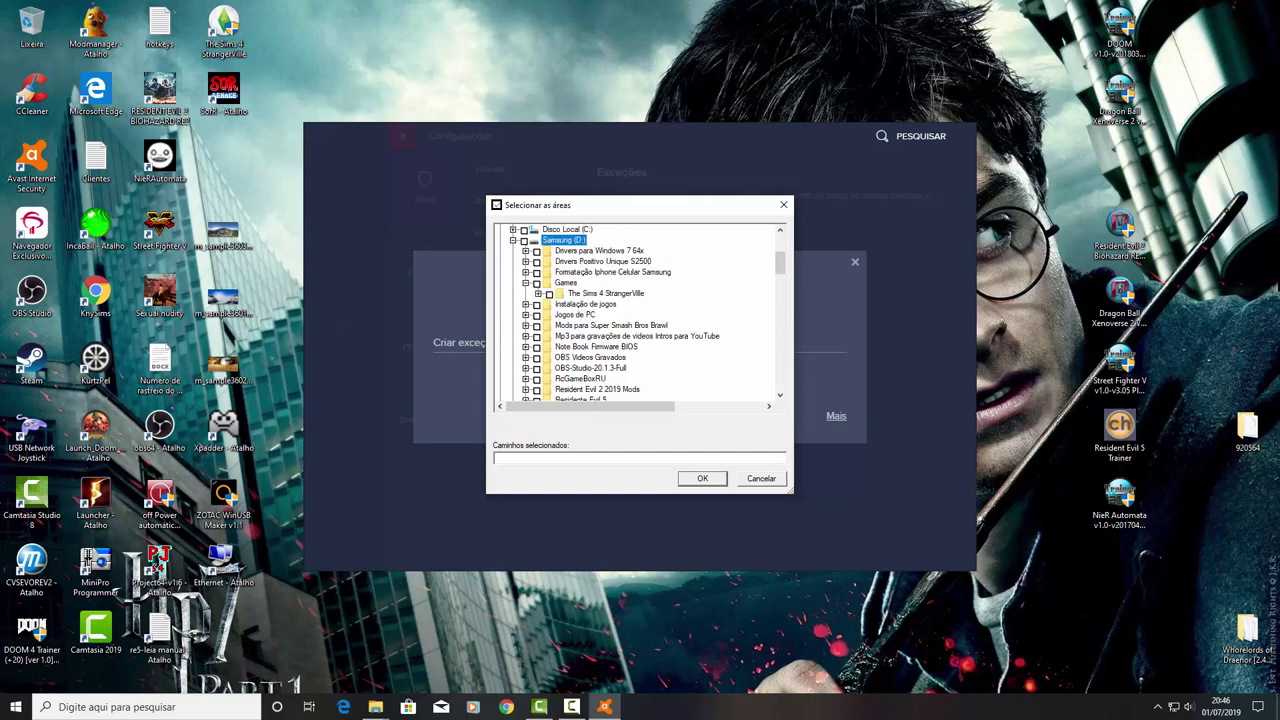
# Step: Select D:\Games\The Sims 4 StrangerVille, add it to the Avast exceptions, and close Avast
pyautogui.click(536, 283)
pyautogui.click(536, 283)
pyautogui.click(549, 293)
pyautogui.click(538, 293)
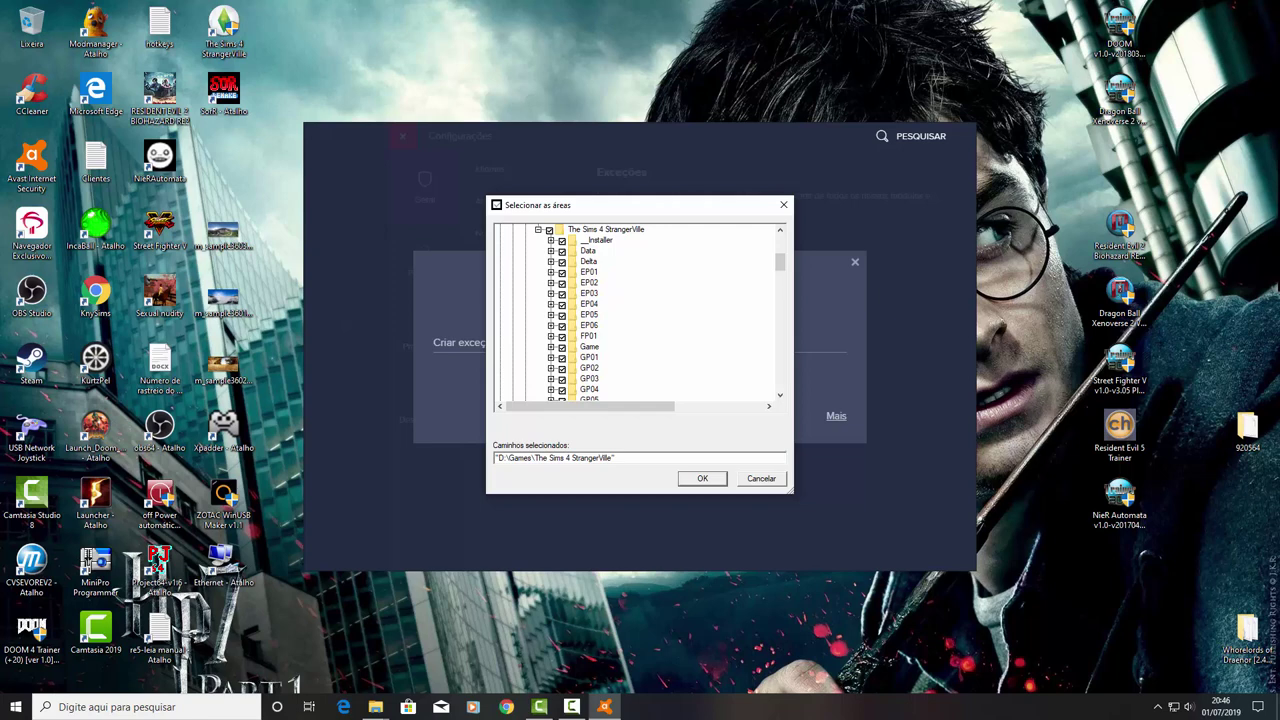
pyautogui.press('Left')
pyautogui.press('Left')
pyautogui.press('Left')
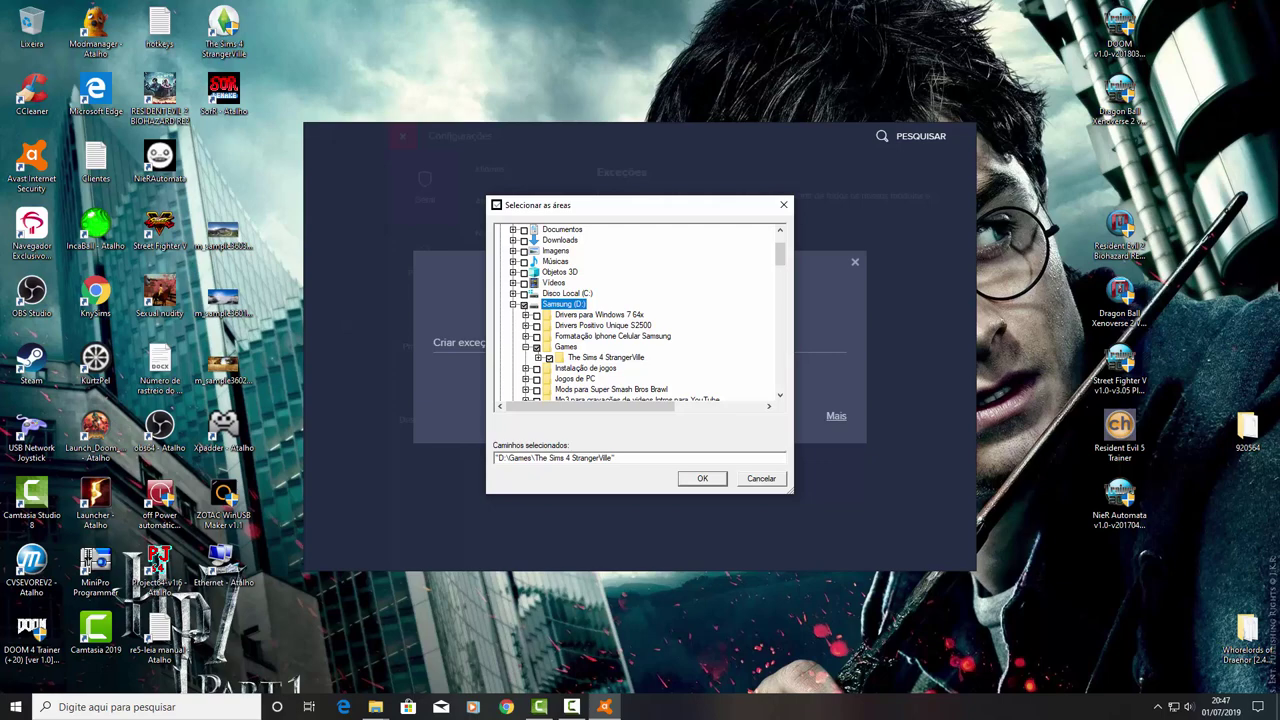
pyautogui.press('Return')
pyautogui.press('Return')
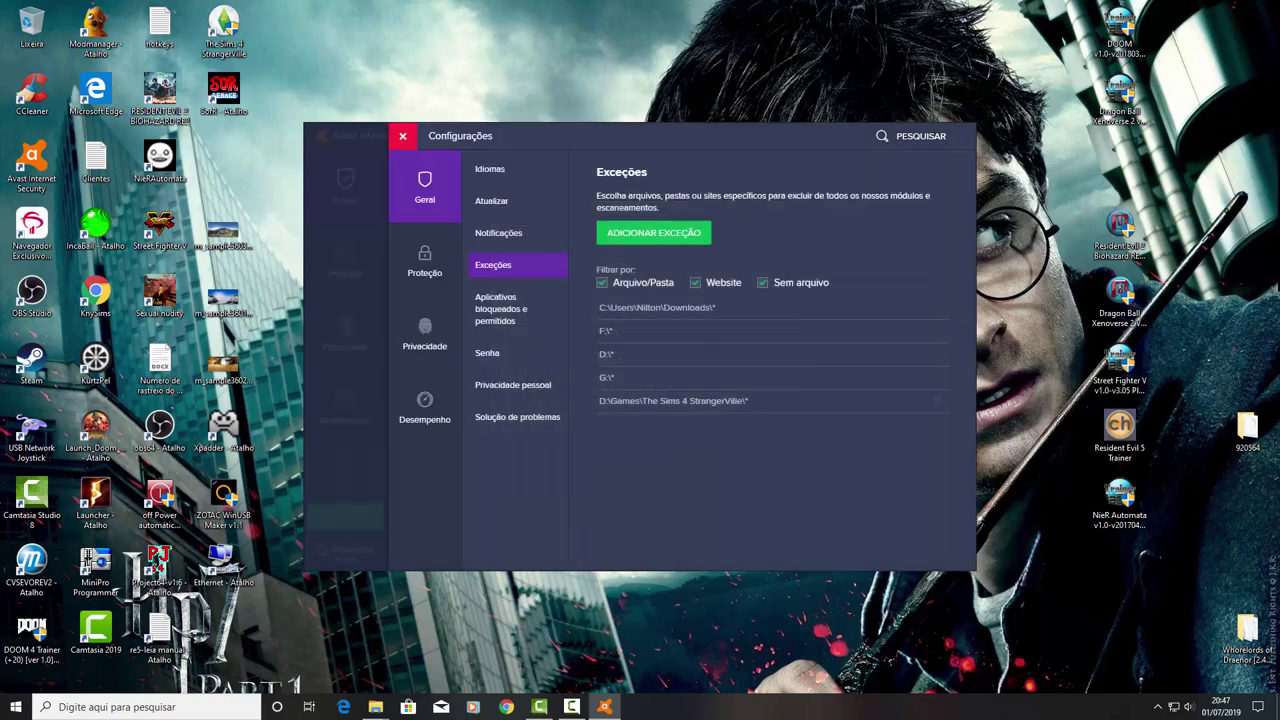
pyautogui.press('Escape')
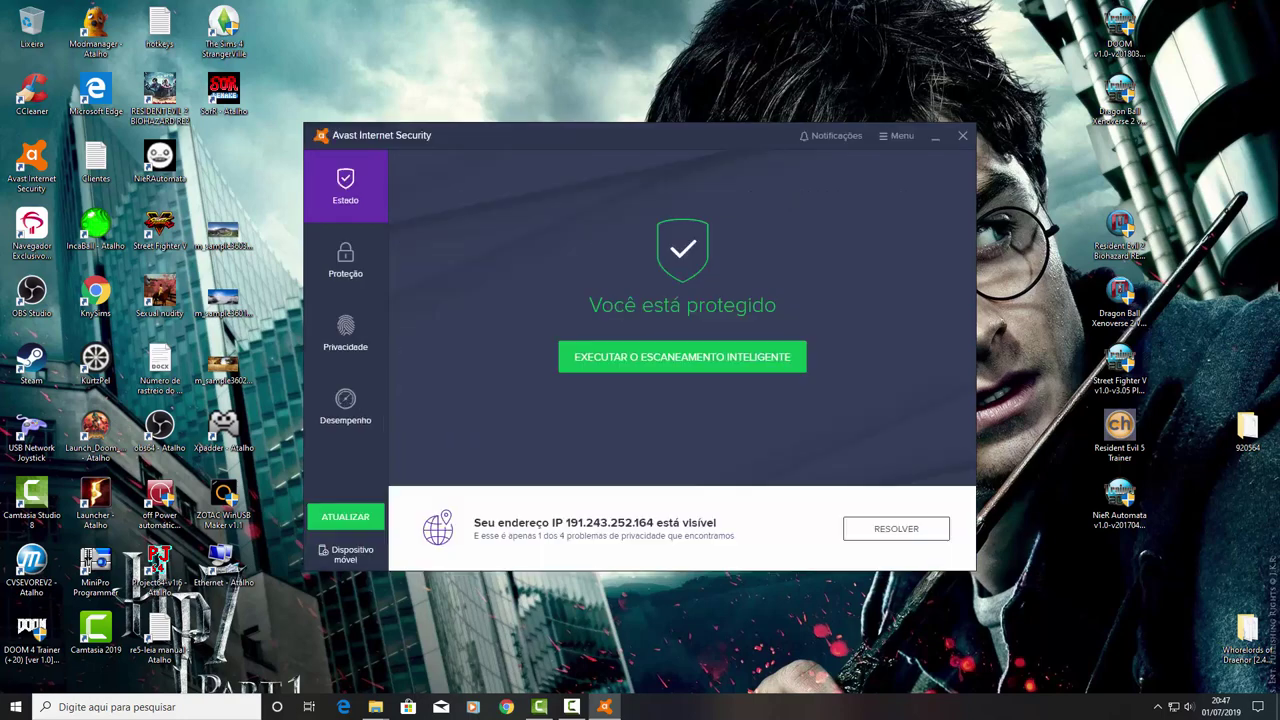
pyautogui.click(962, 135)
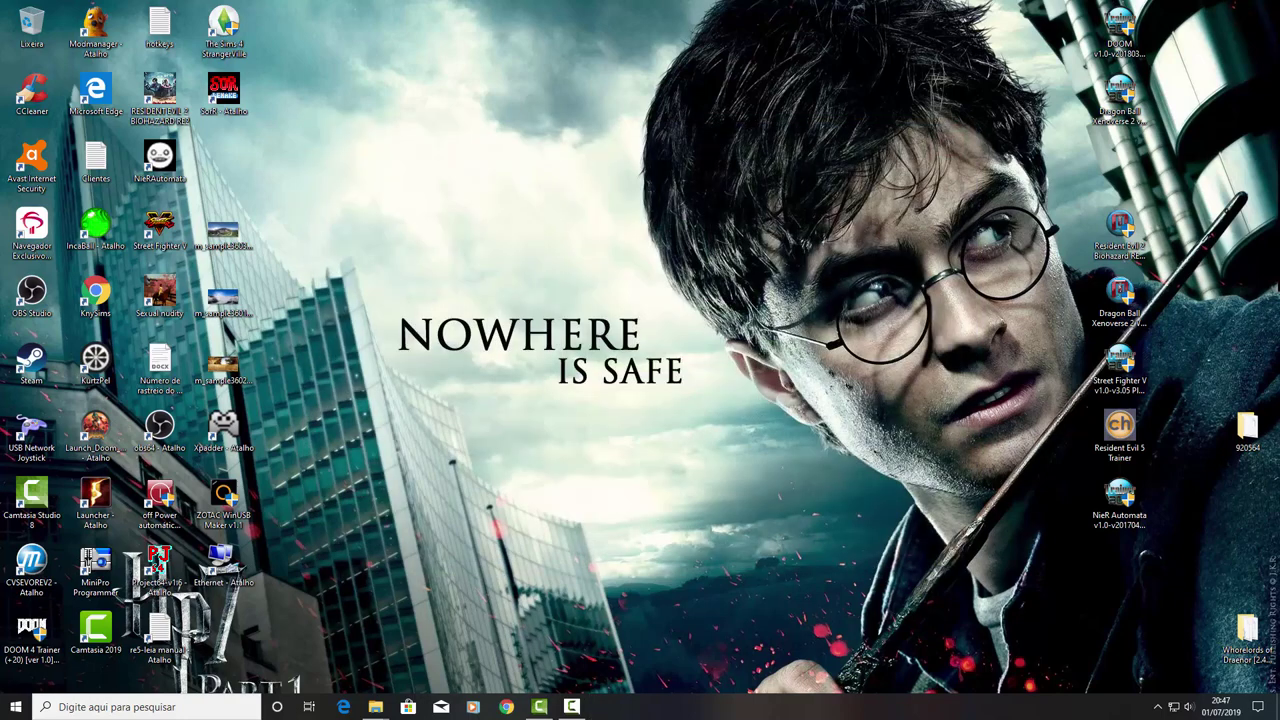
# Step: Restore the The.Sims.4.StrangerVille-CODEX window, open the codex-the.sims.4.strangerville disc image, and go into CODEX\Game\Bin
pyautogui.moveTo(375, 706)
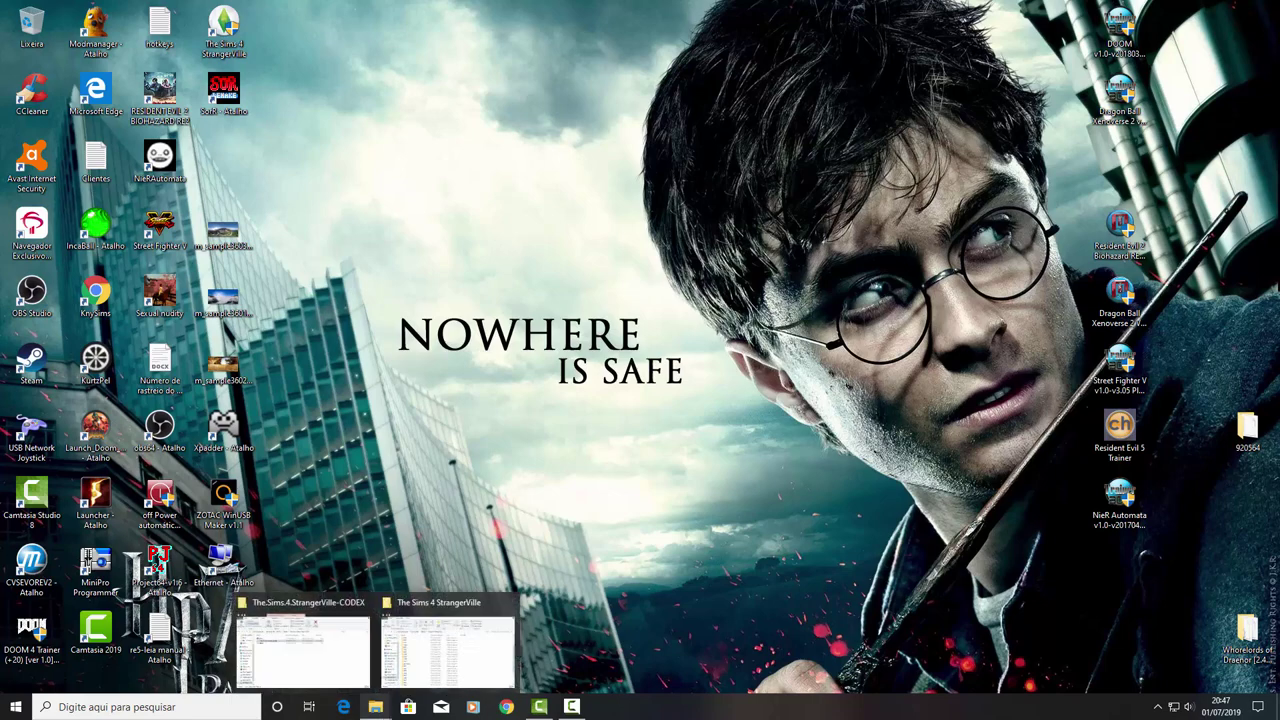
pyautogui.moveTo(447, 650)
pyautogui.click(300, 645)
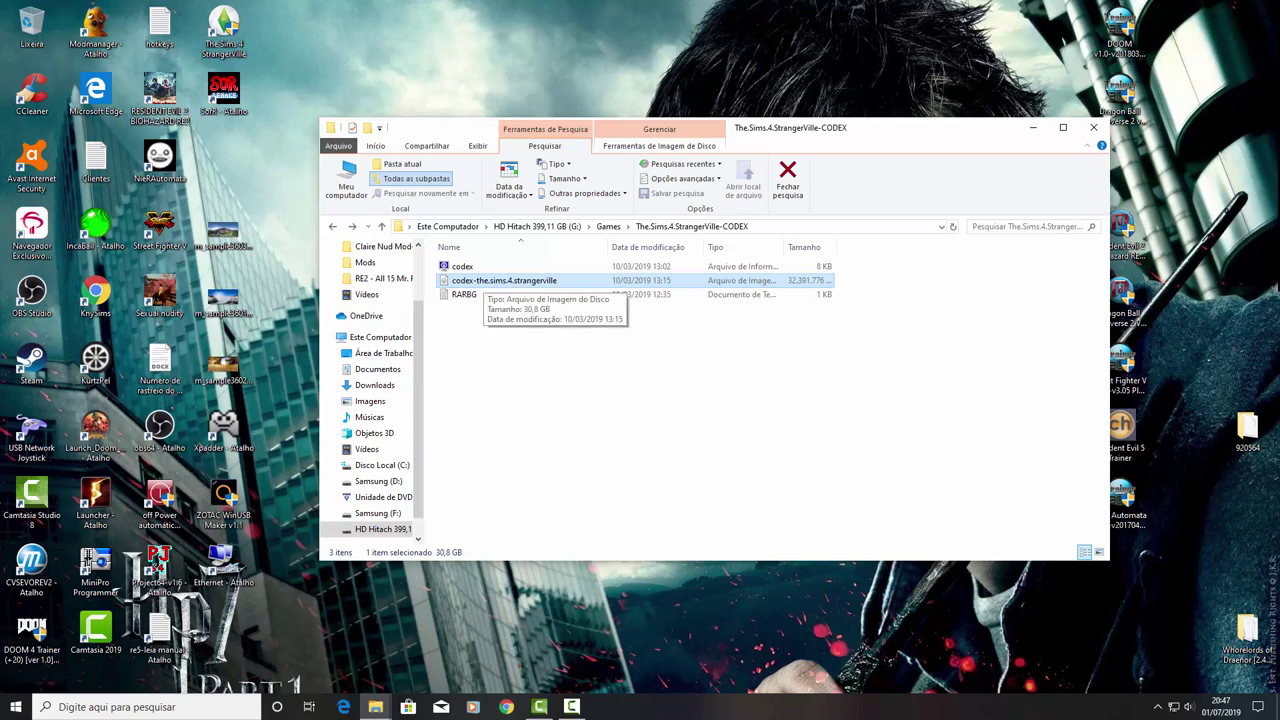
pyautogui.doubleClick(480, 281)
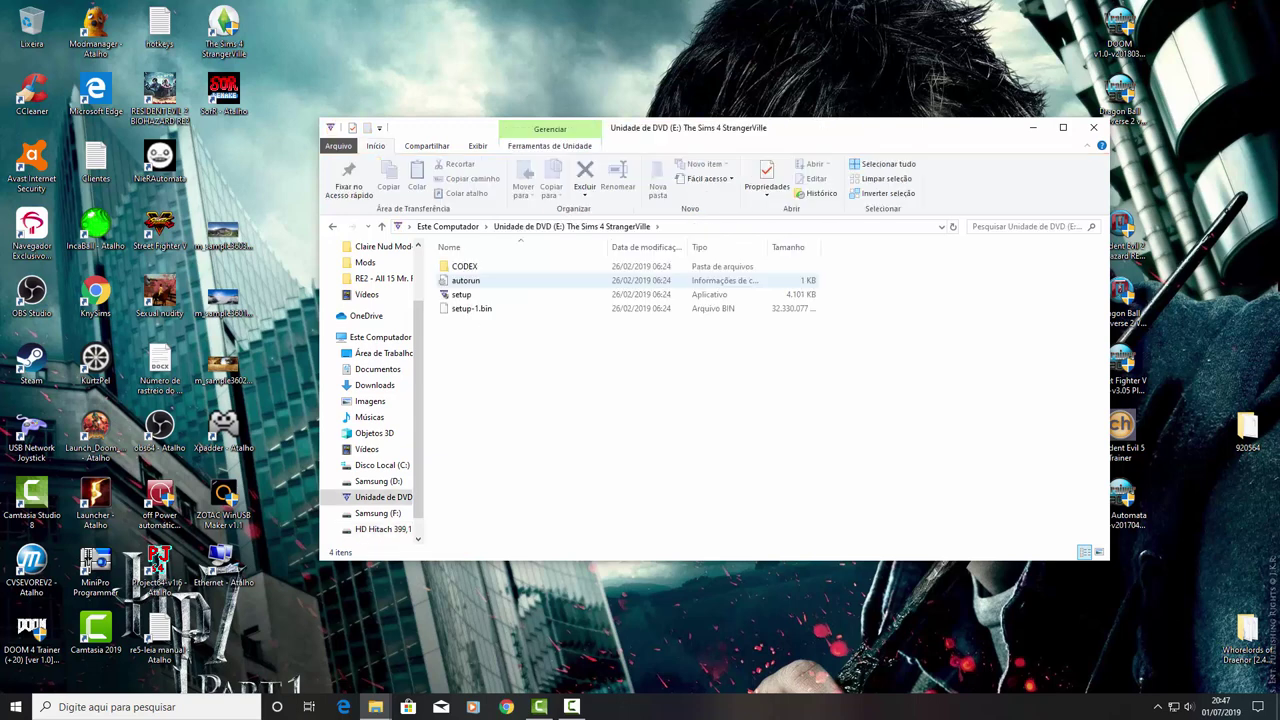
pyautogui.doubleClick(465, 266)
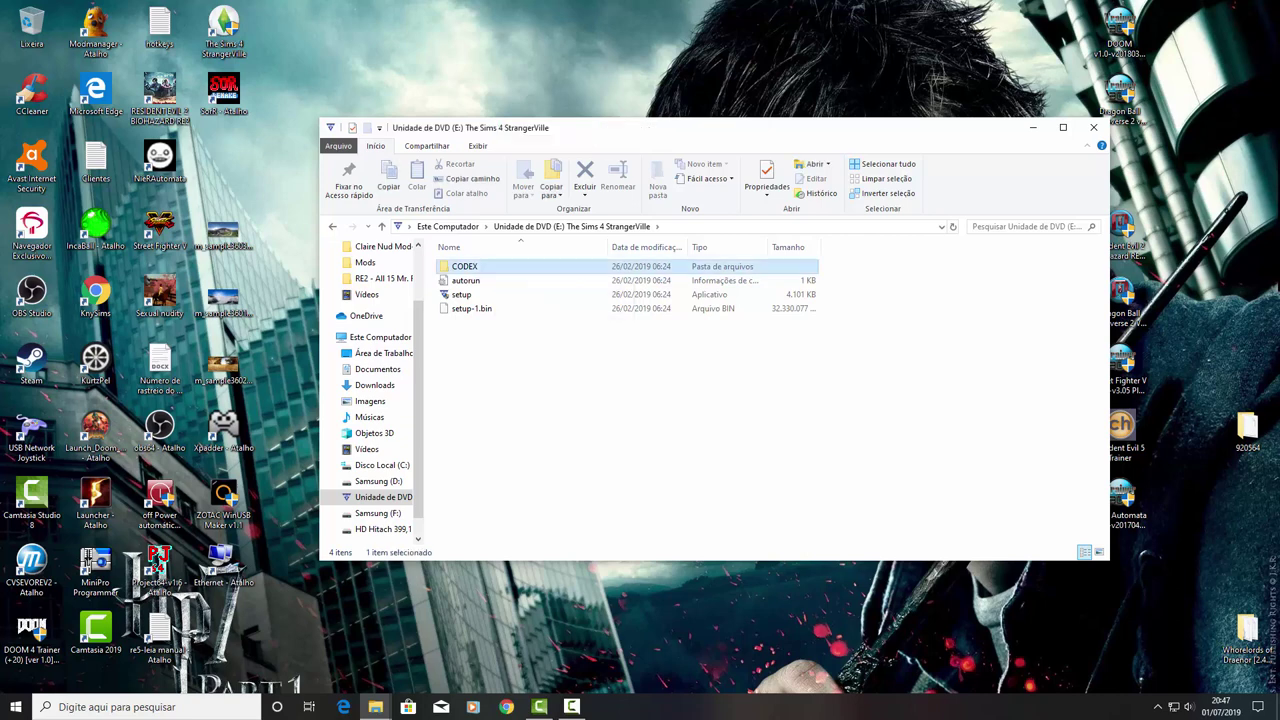
pyautogui.doubleClick(462, 266)
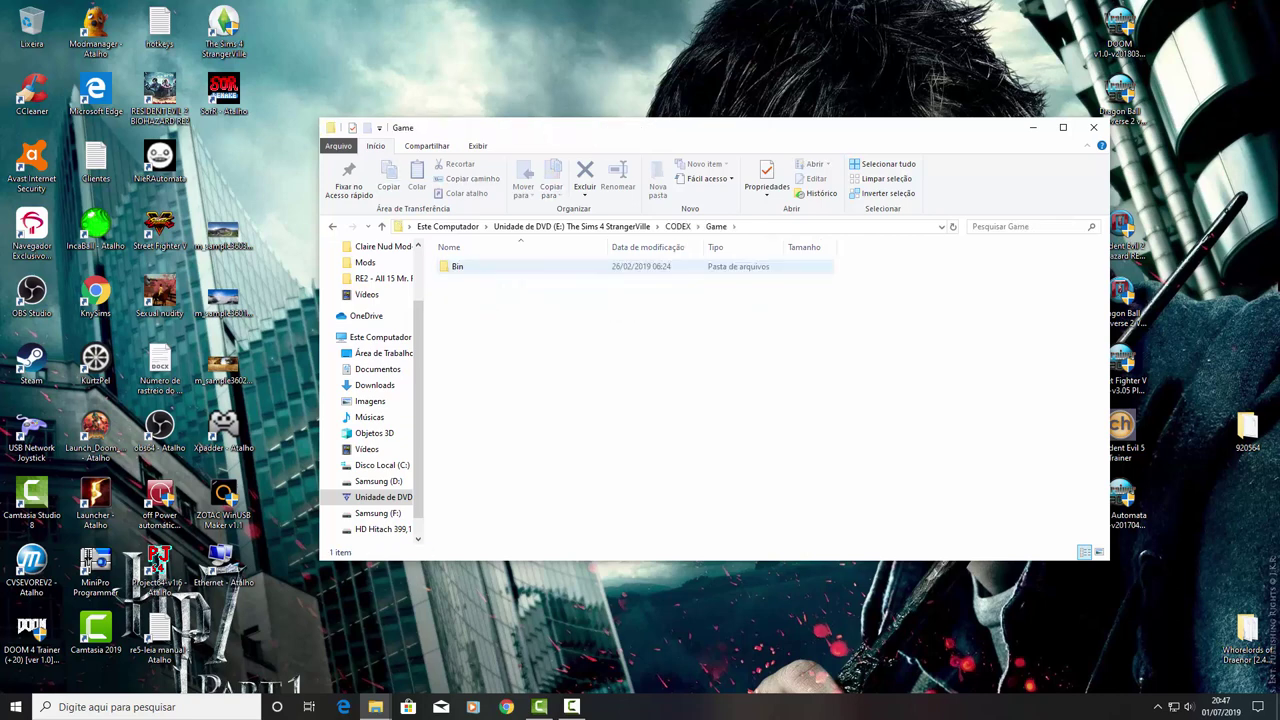
pyautogui.doubleClick(457, 266)
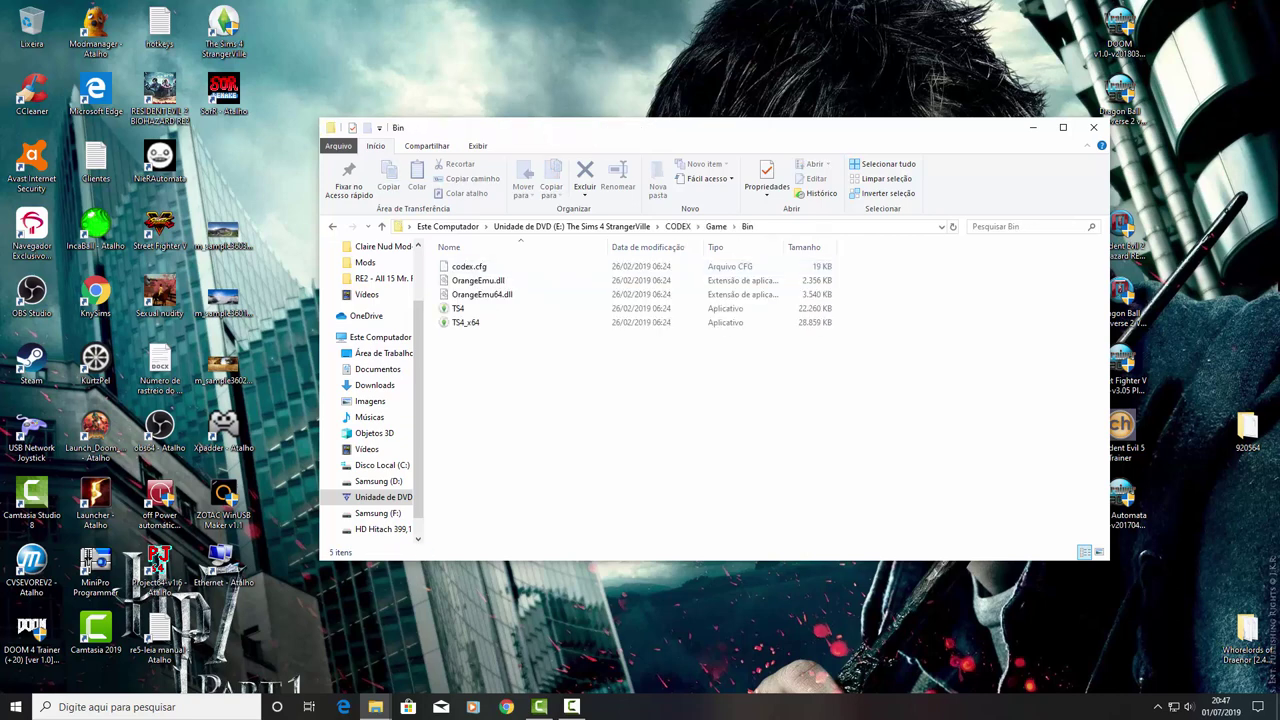
# Step: Go back to the CODEX folder on the mounted disc and copy its Game folder
pyautogui.press('BackSpace')
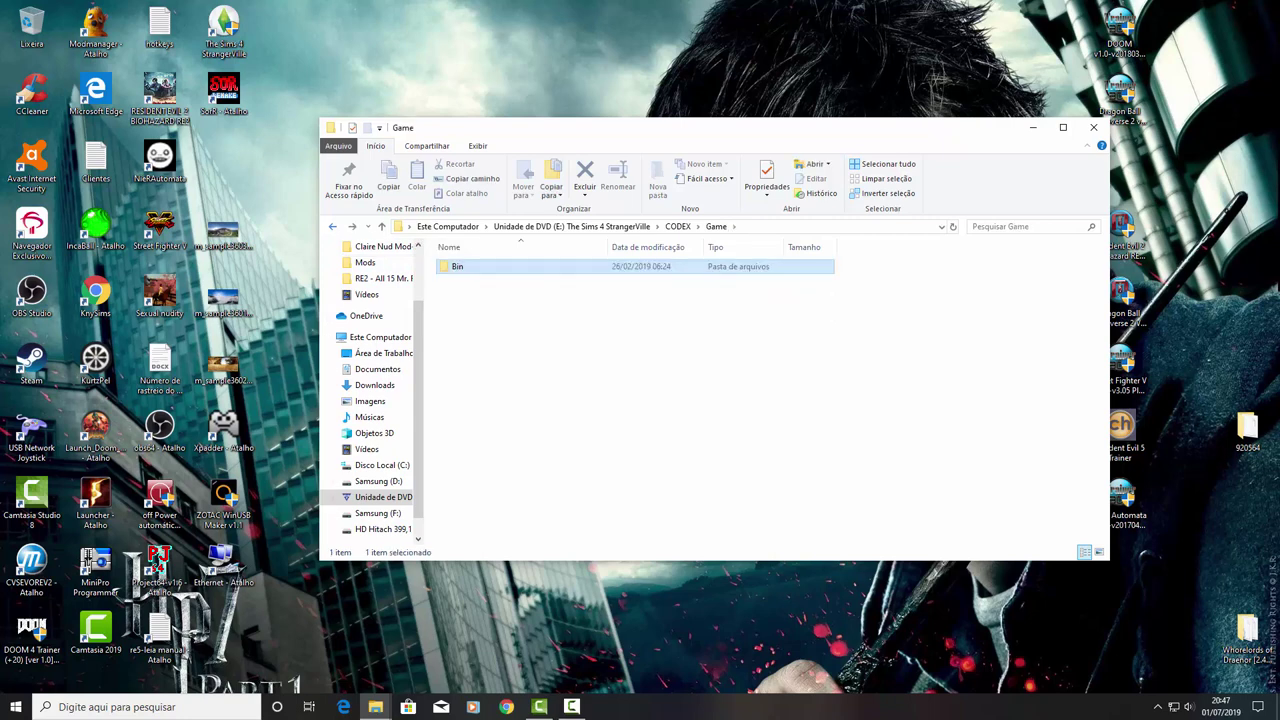
pyautogui.press('BackSpace')
pyautogui.press('BackSpace')
pyautogui.press('Return')
pyautogui.hotkey('shift', 'F10')
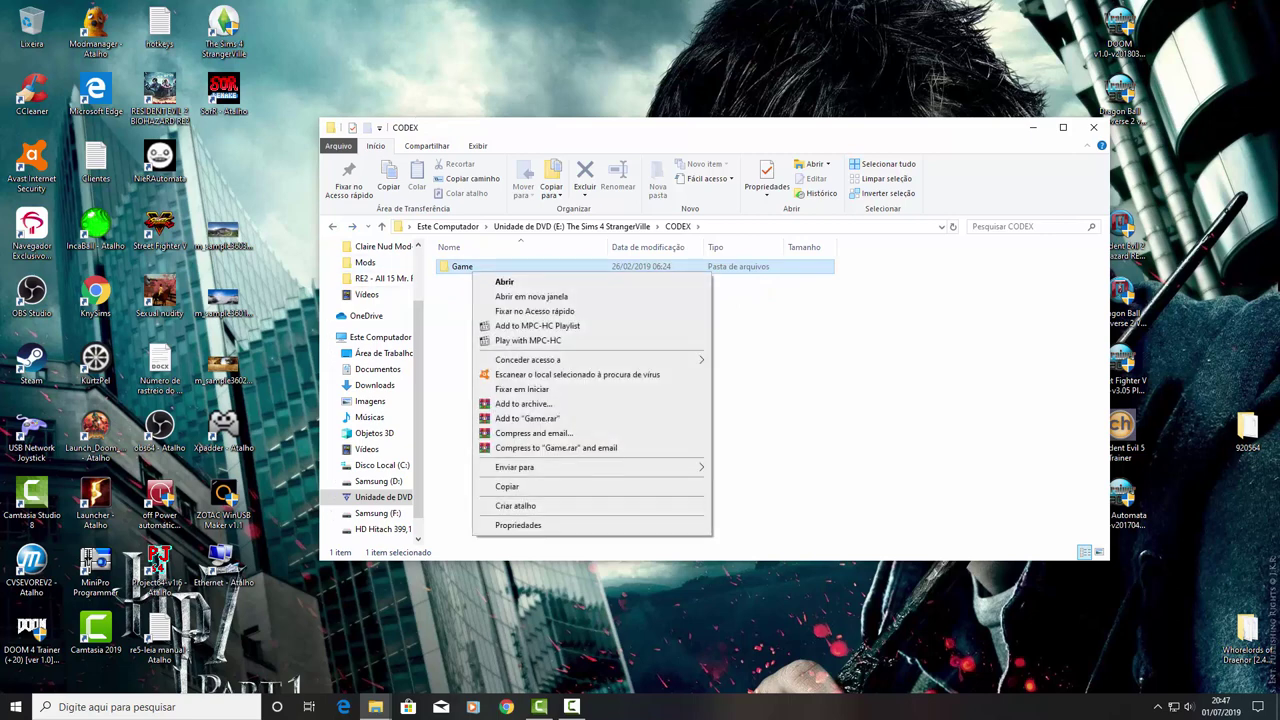
pyautogui.press('Down')
pyautogui.press('Down')
pyautogui.press('Down')
pyautogui.press('Down')
pyautogui.press('Down')
pyautogui.press('Down')
pyautogui.press('Down')
pyautogui.press('Down')
pyautogui.press('Return')
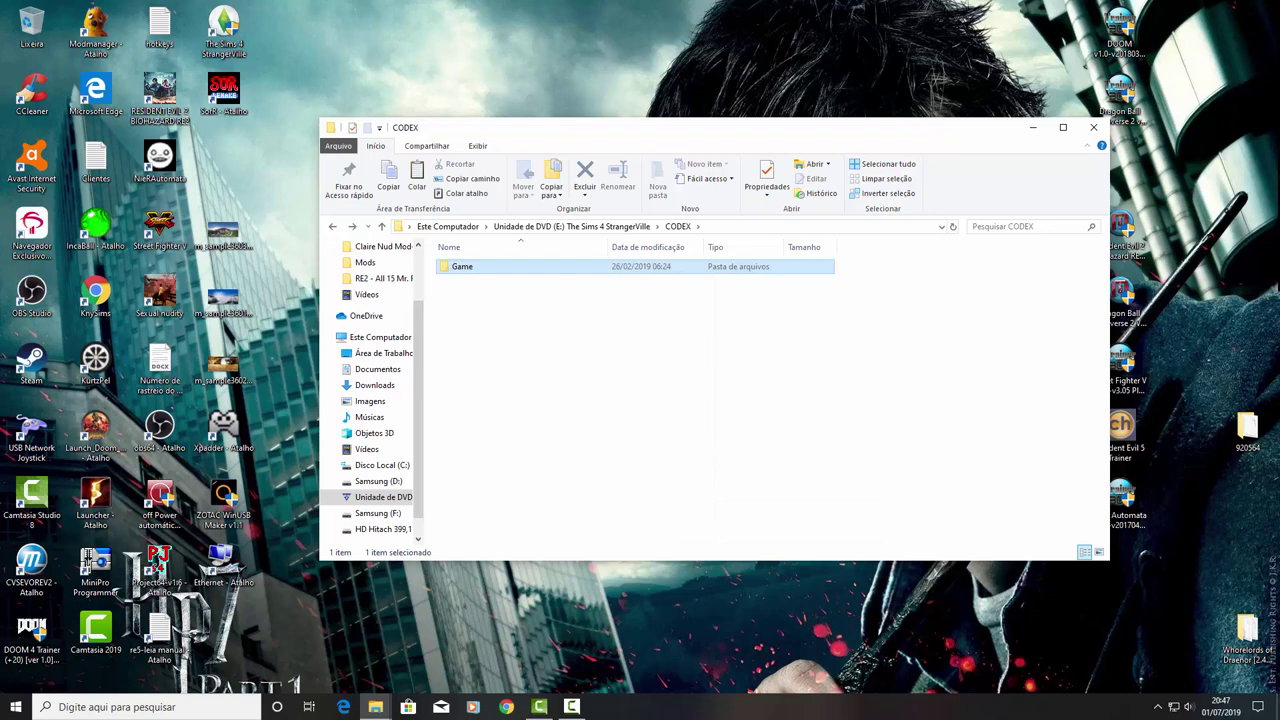
# Step: Paste the copied Game folder into D:\Games\The Sims 4 StrangerVille, replacing the files with the same names
pyautogui.moveTo(375, 707)
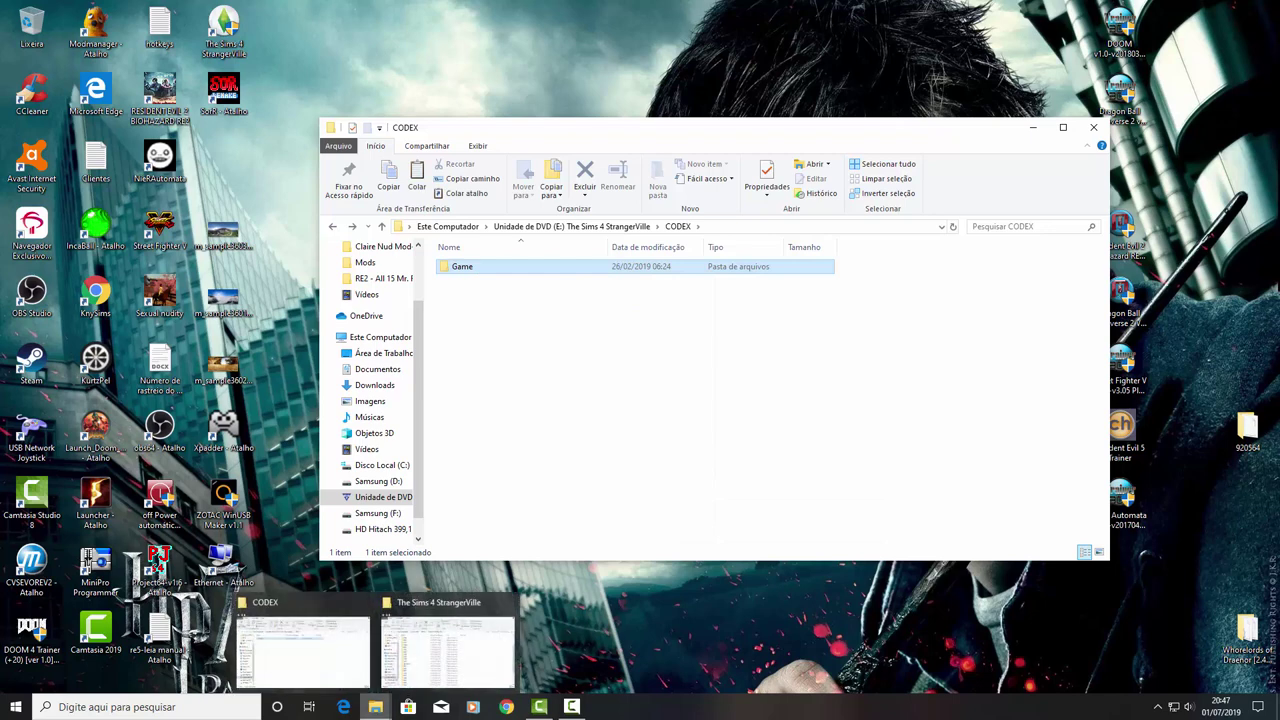
pyautogui.click(447, 652)
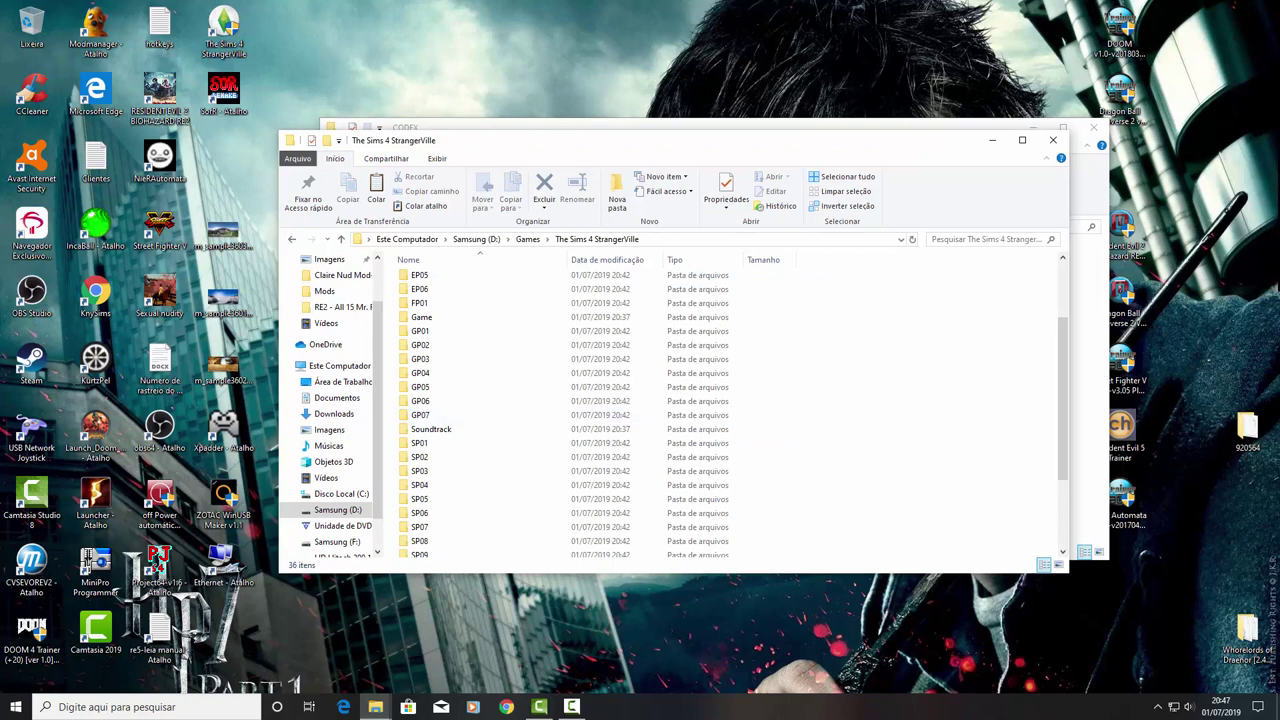
pyautogui.scroll(3, 600, 400)
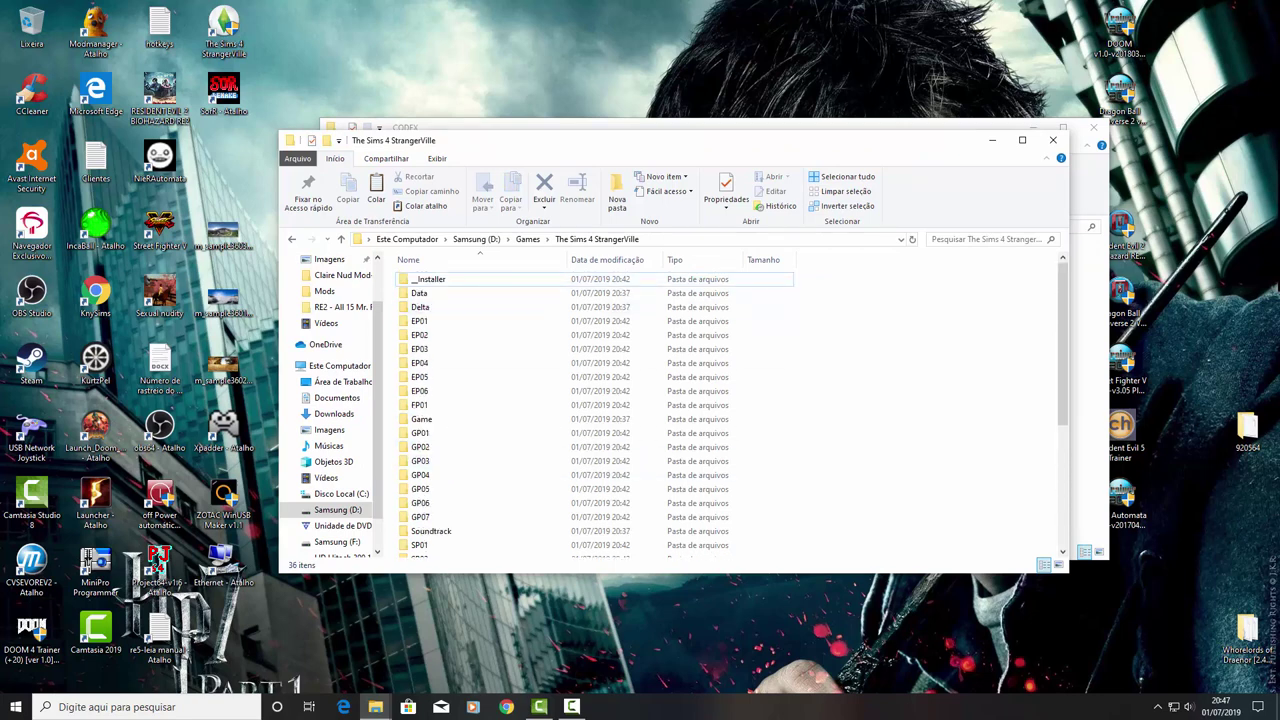
pyautogui.scroll(-4, 500, 466)
pyautogui.scroll(-2, 500, 466)
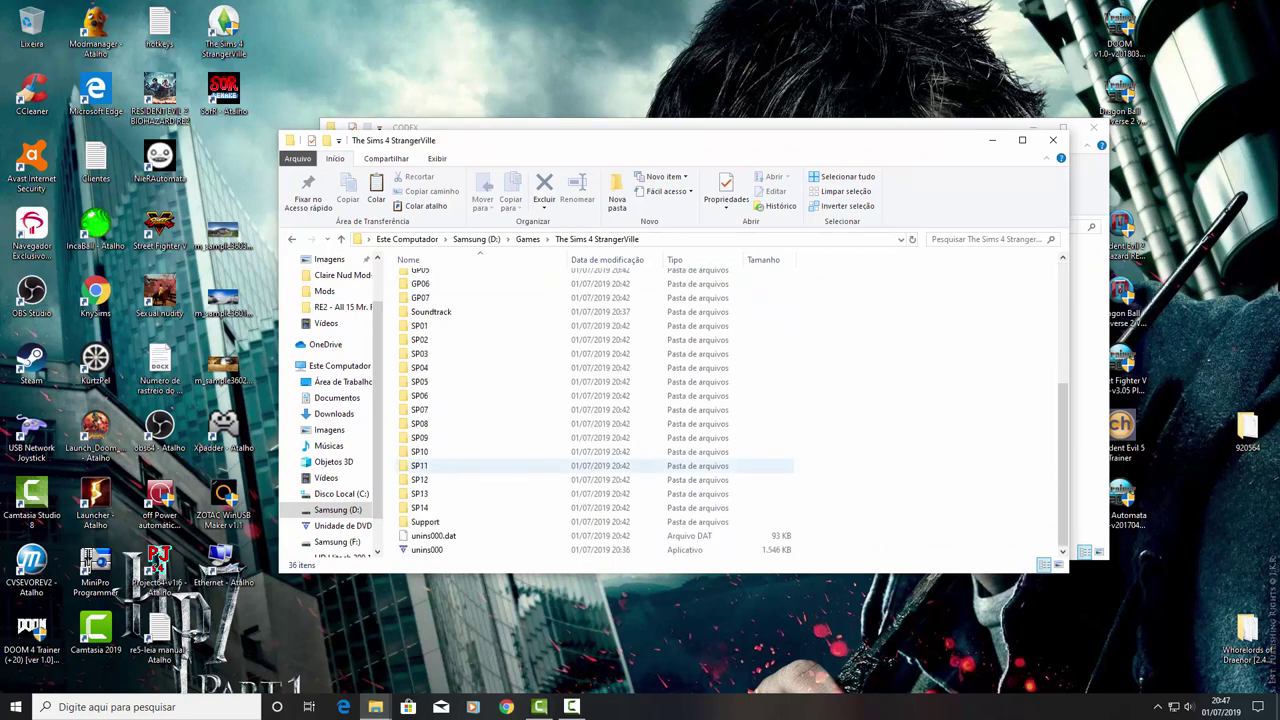
pyautogui.scroll(5, 600, 410)
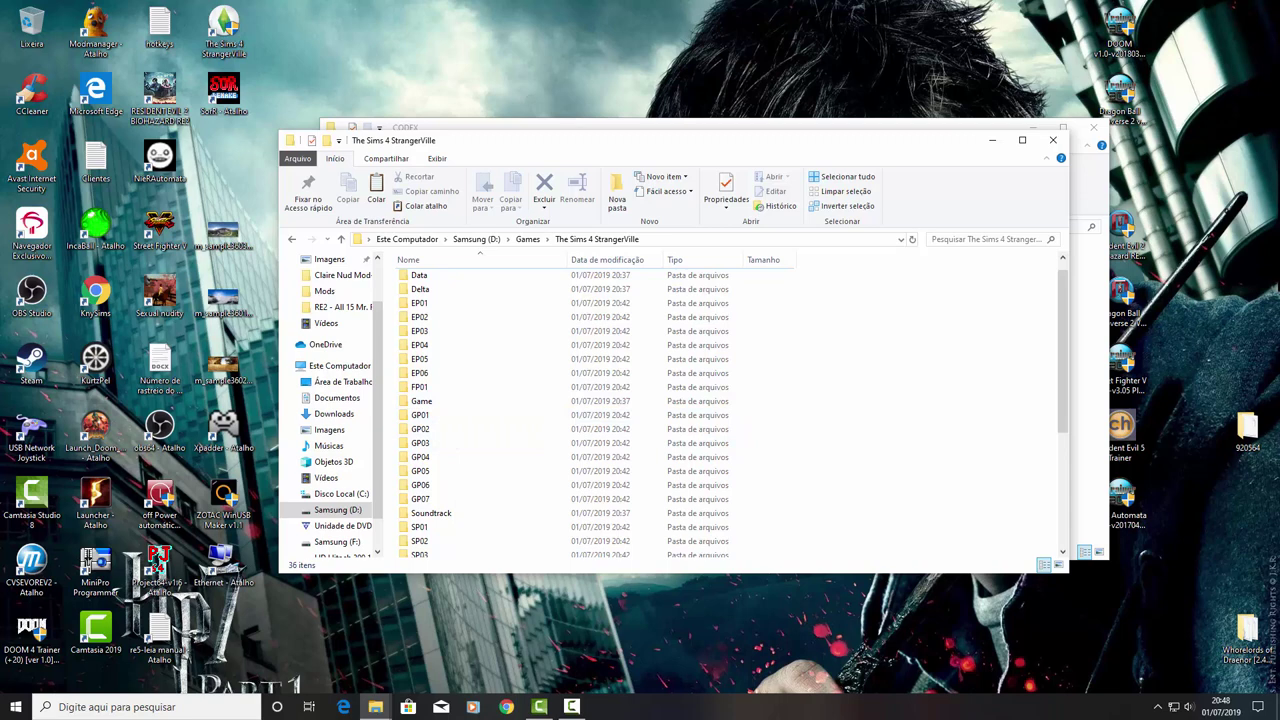
pyautogui.rightClick(819, 405)
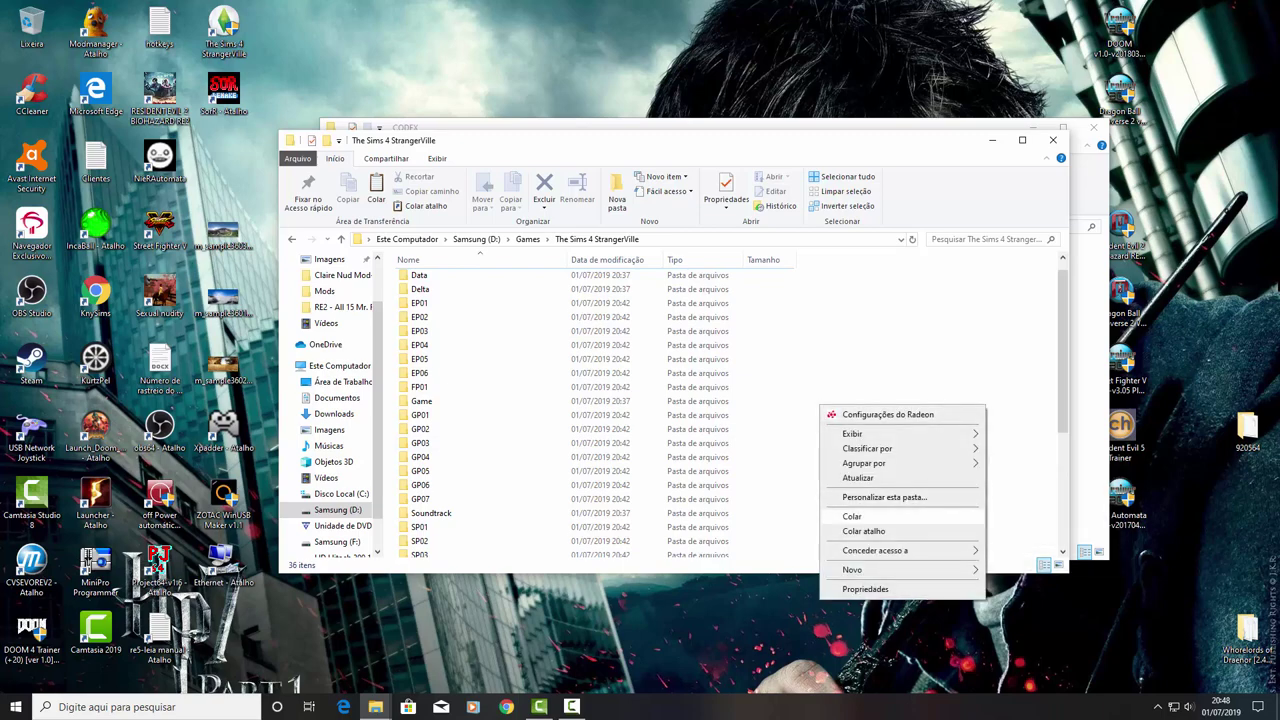
pyautogui.click(852, 516)
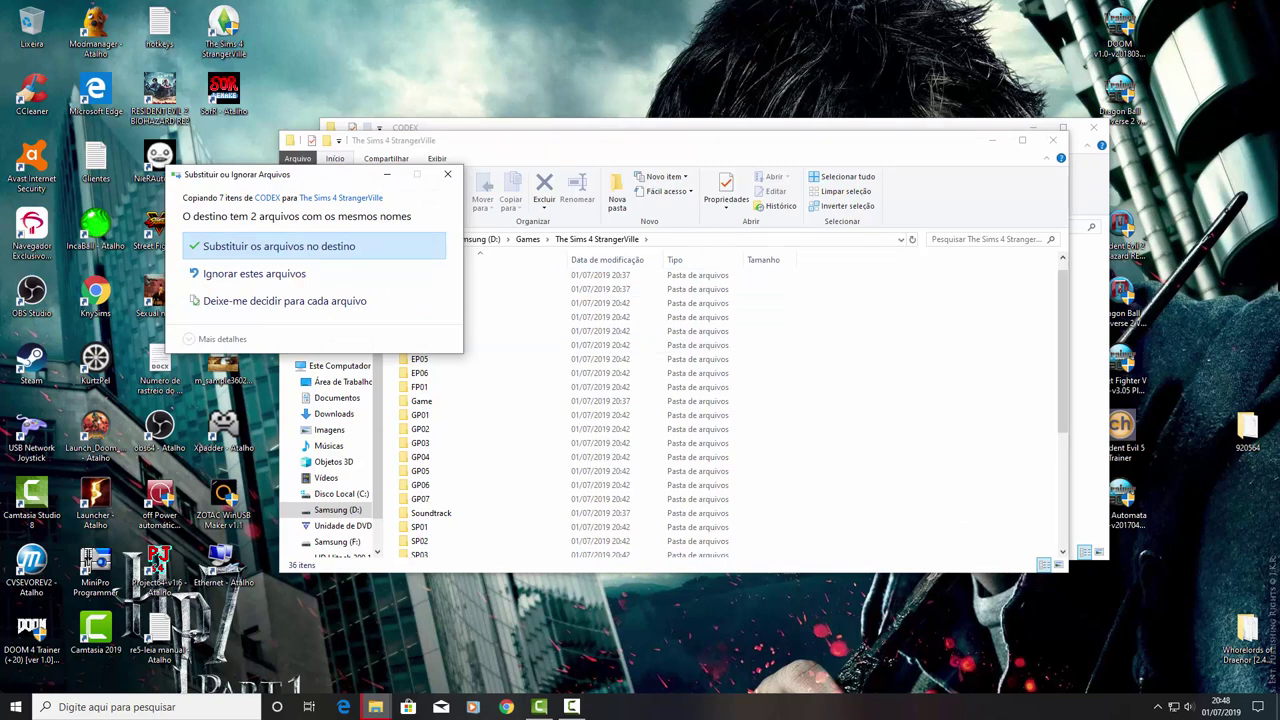
pyautogui.click(279, 246)
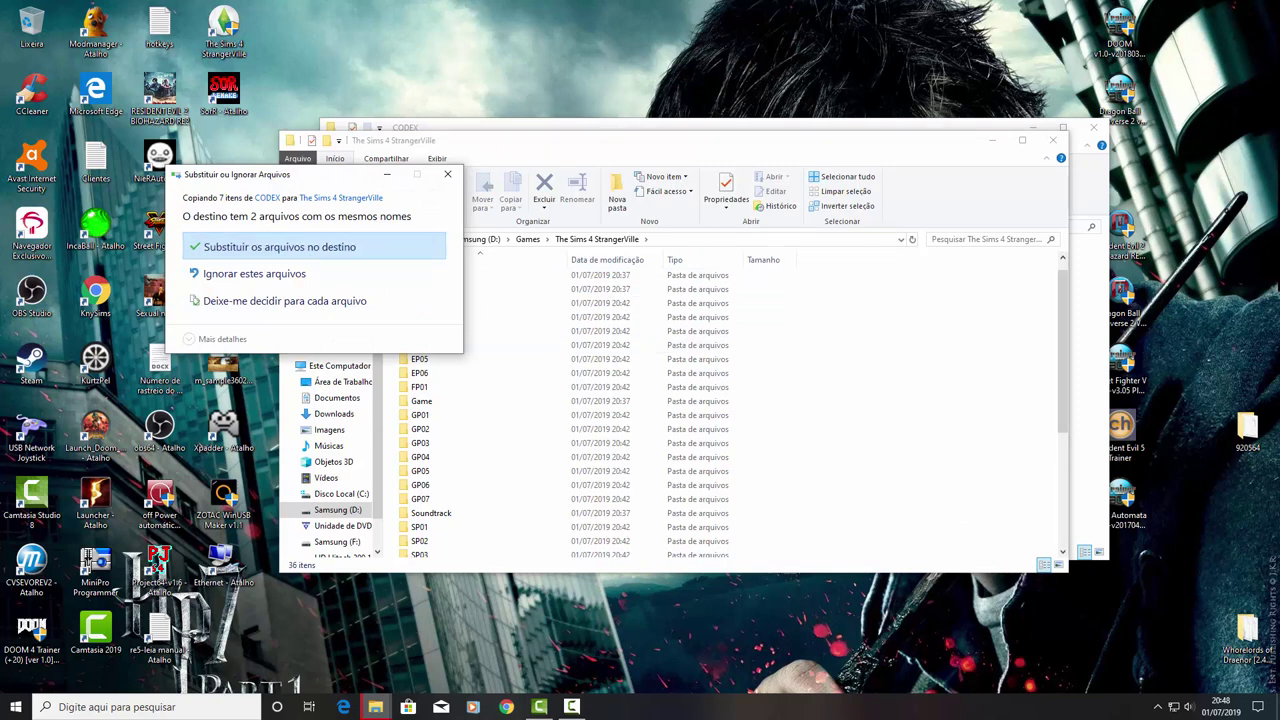
pyautogui.click(421, 401)
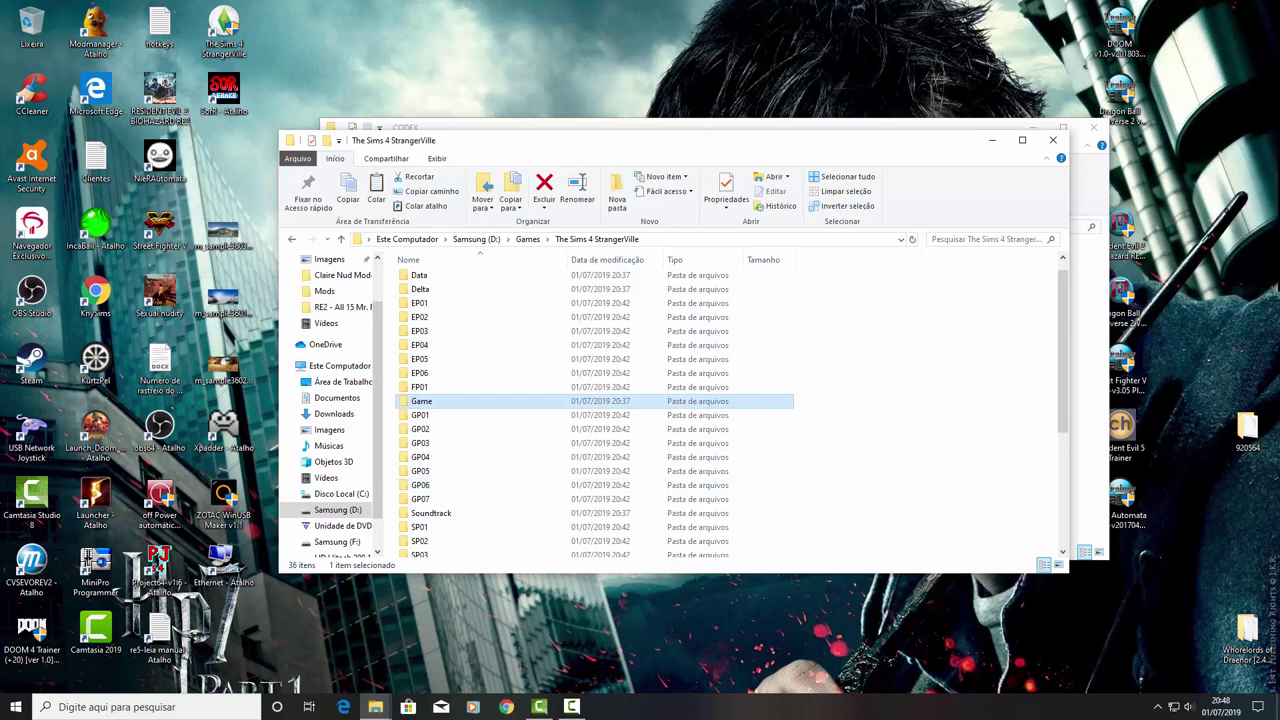
pyautogui.hotkey('ctrl', 'space')
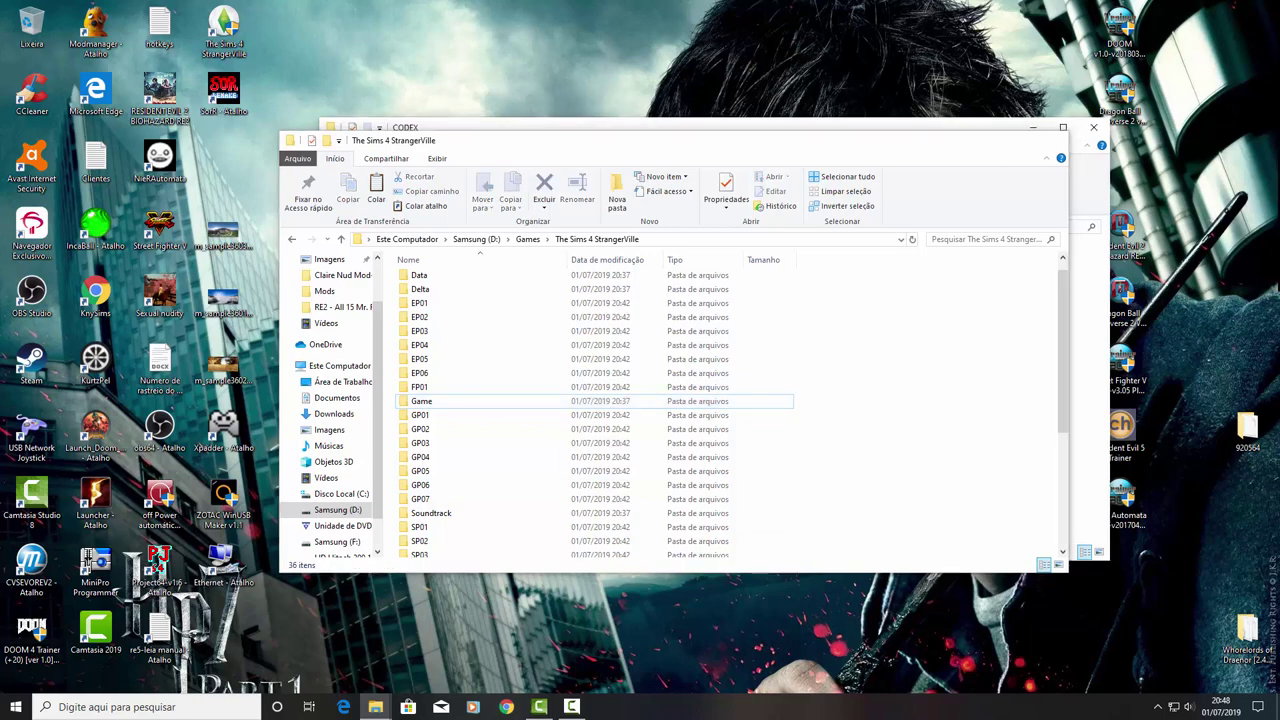
# Step: Minimize the game folder window and eject the mounted The Sims 4 StrangerVille disc from DVD drive E:
pyautogui.click(992, 140)
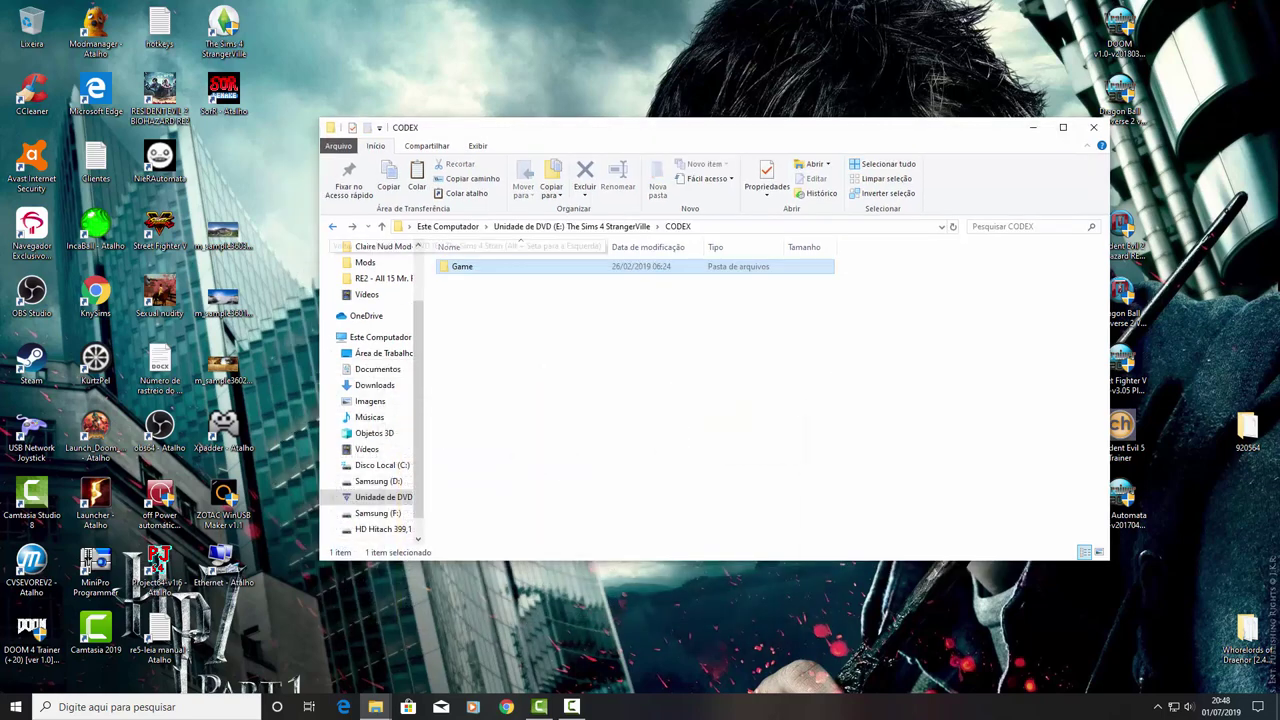
pyautogui.hotkey('alt', 'Up')
pyautogui.hotkey('alt', 'Left')
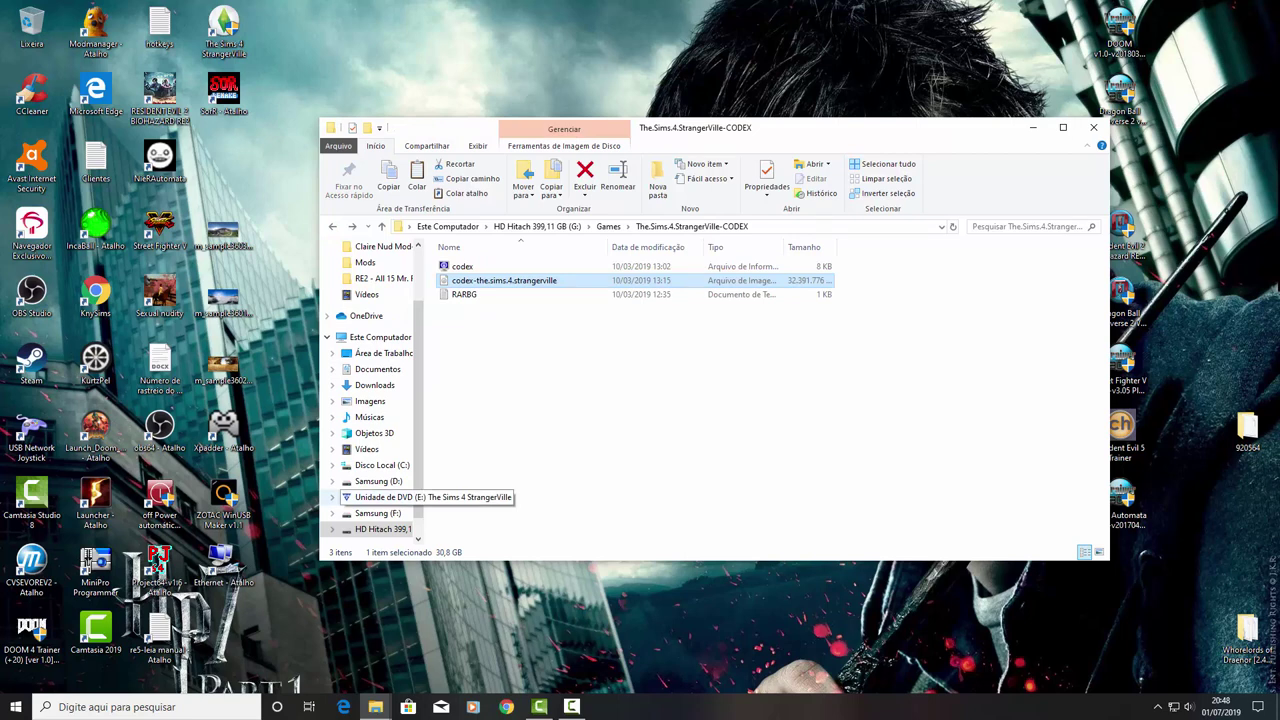
pyautogui.click(400, 497)
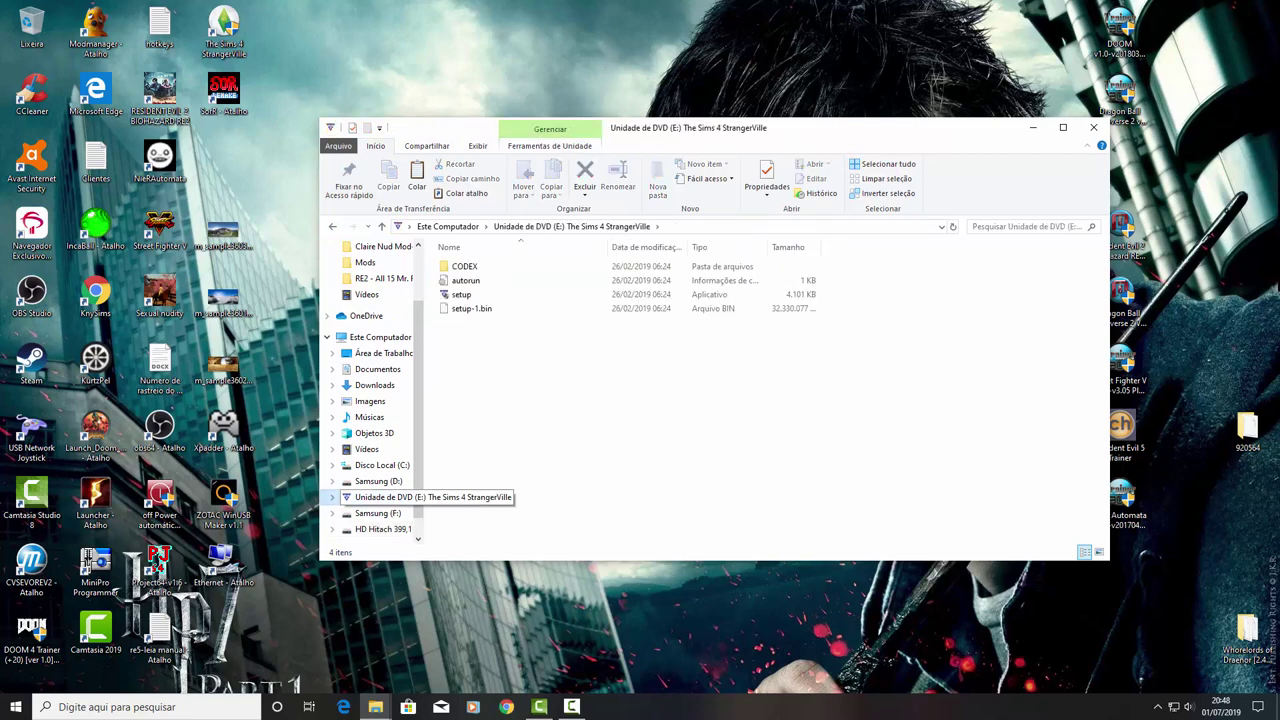
pyautogui.rightClick(365, 497)
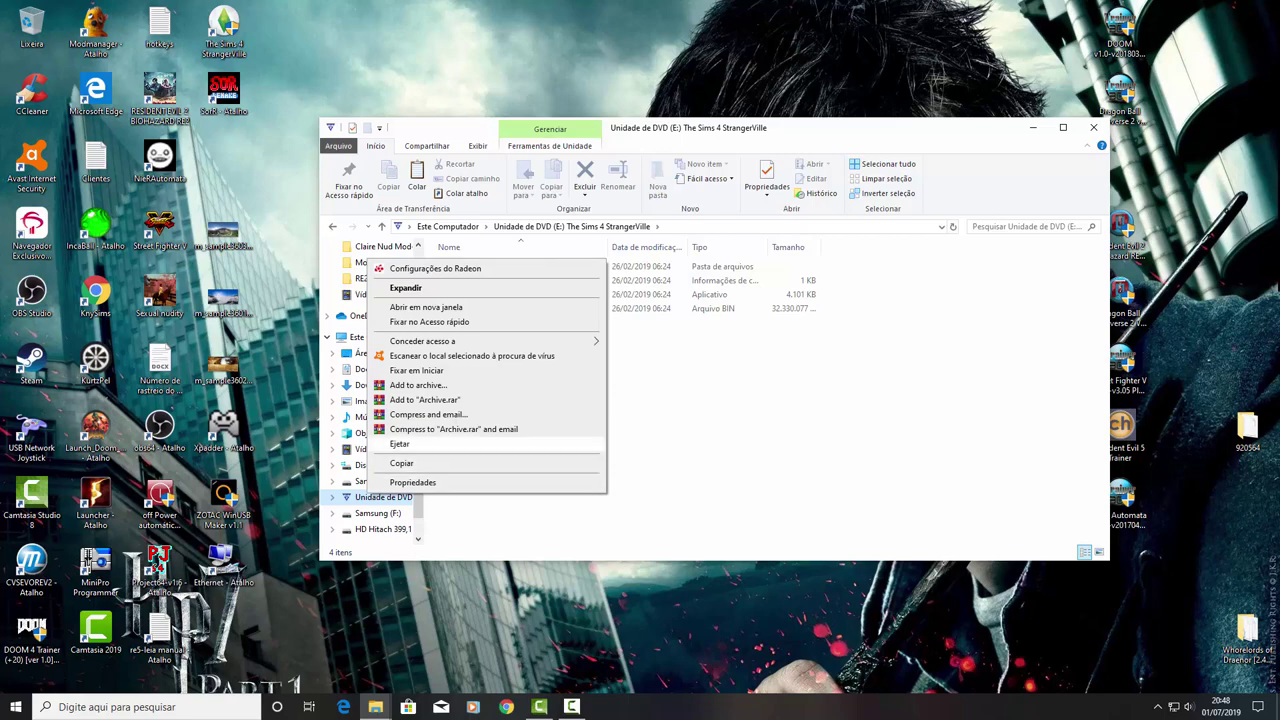
pyautogui.click(400, 444)
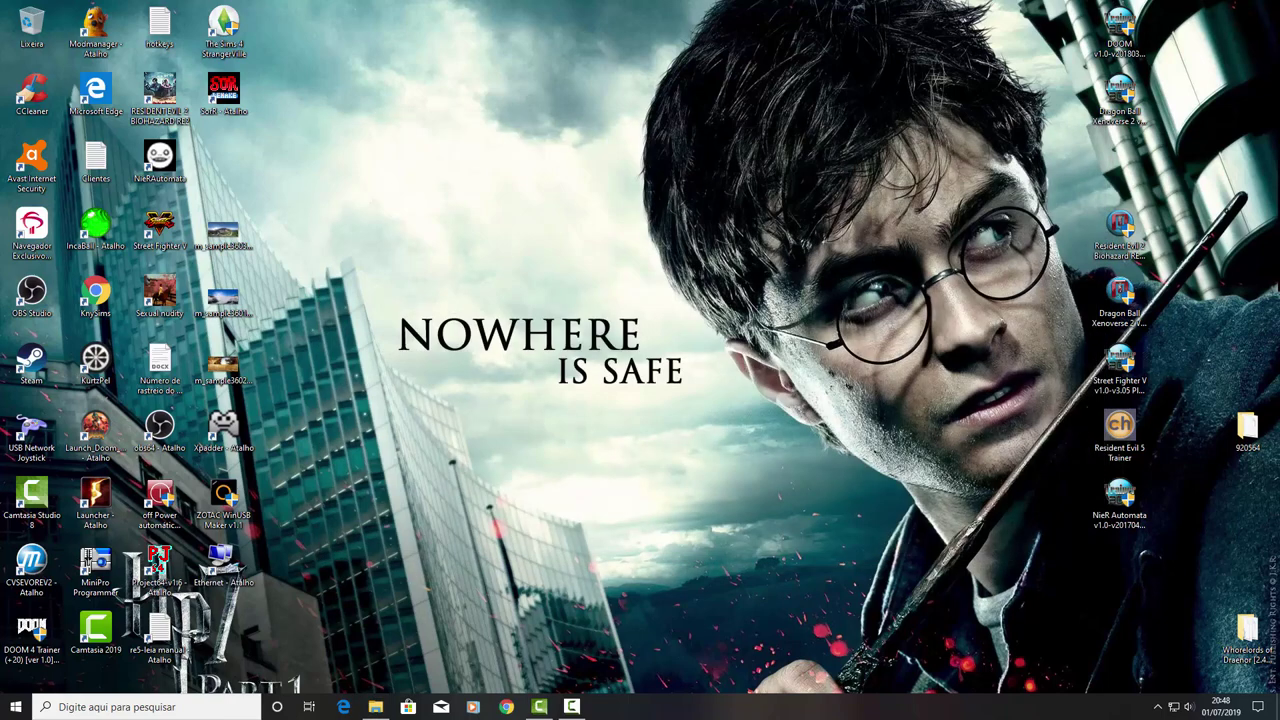
# Step: Open a new file browser window, search drive G: for "The Sims 4", and open the The Sims 4 Versão 1.50.49.1020 folder
pyautogui.rightClick(375, 707)
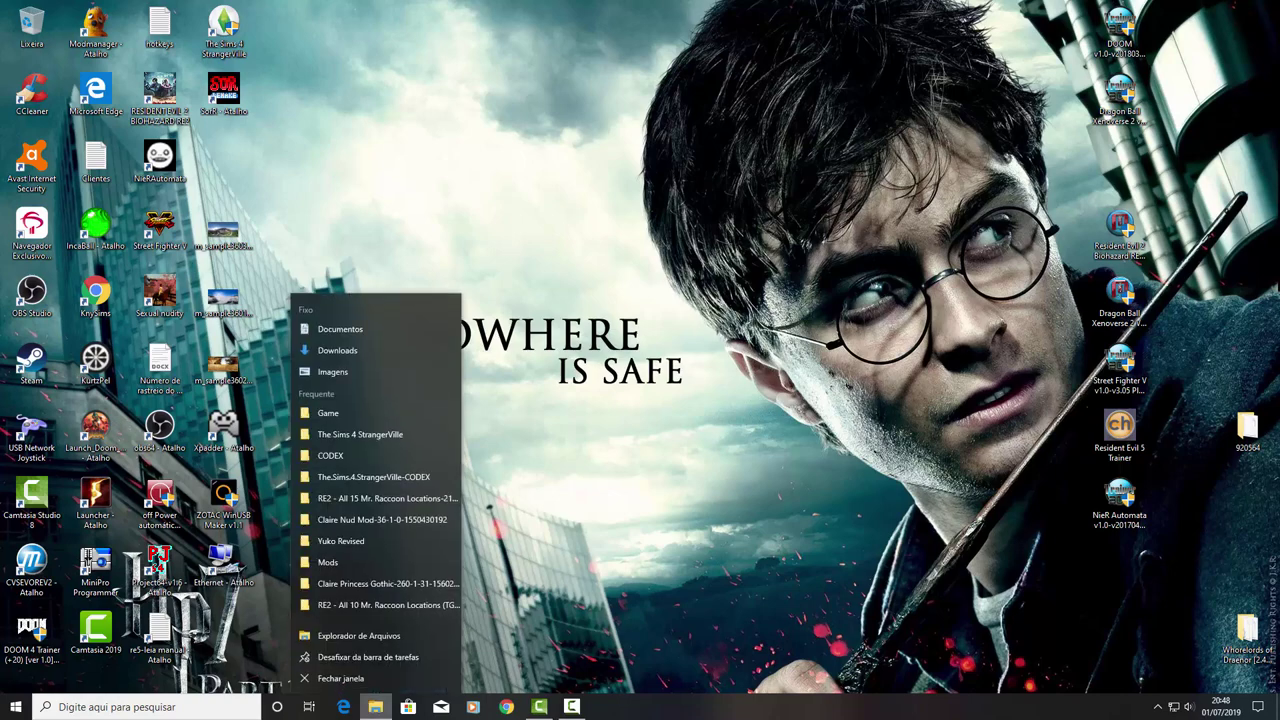
pyautogui.click(358, 635)
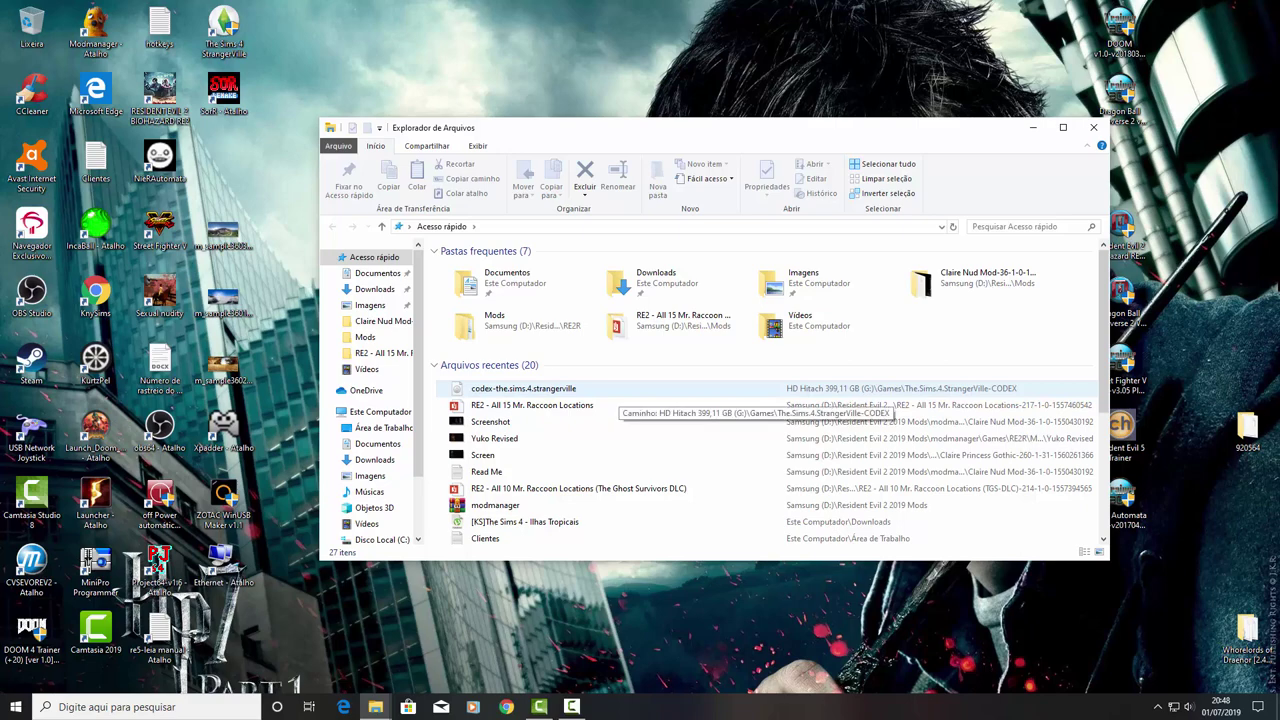
pyautogui.scroll(-1, 375, 390)
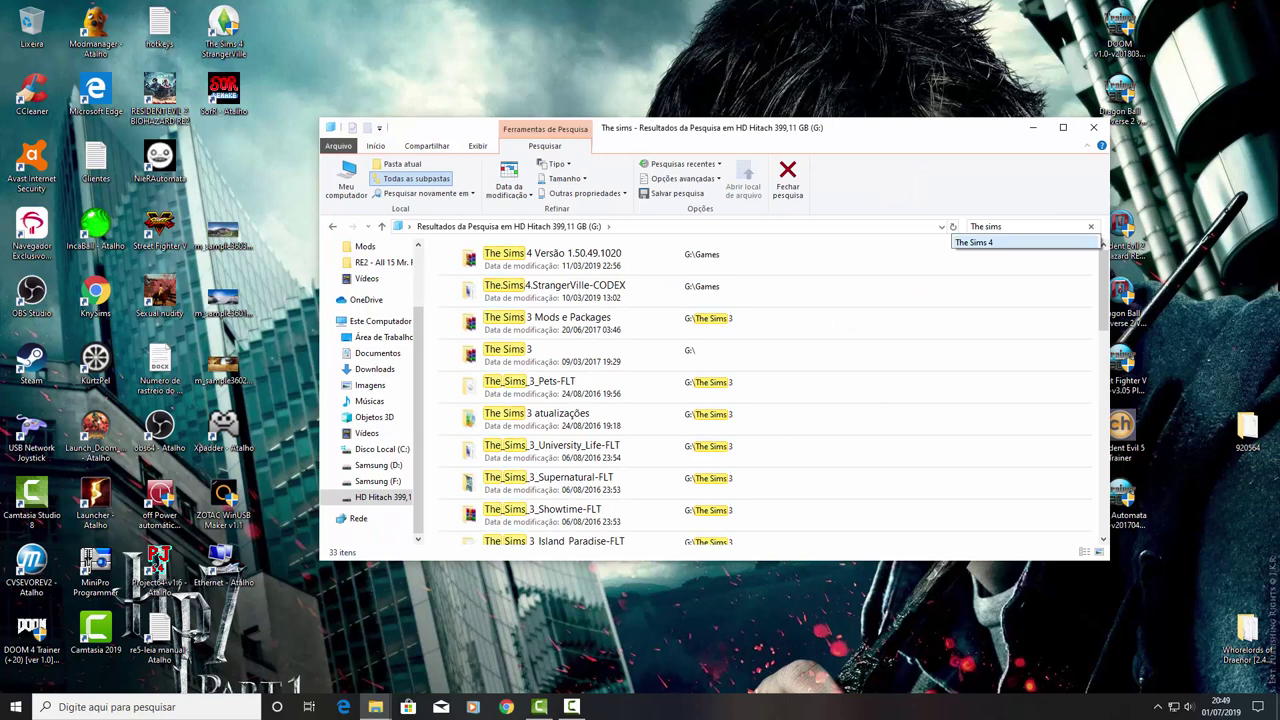
pyautogui.click(985, 242)
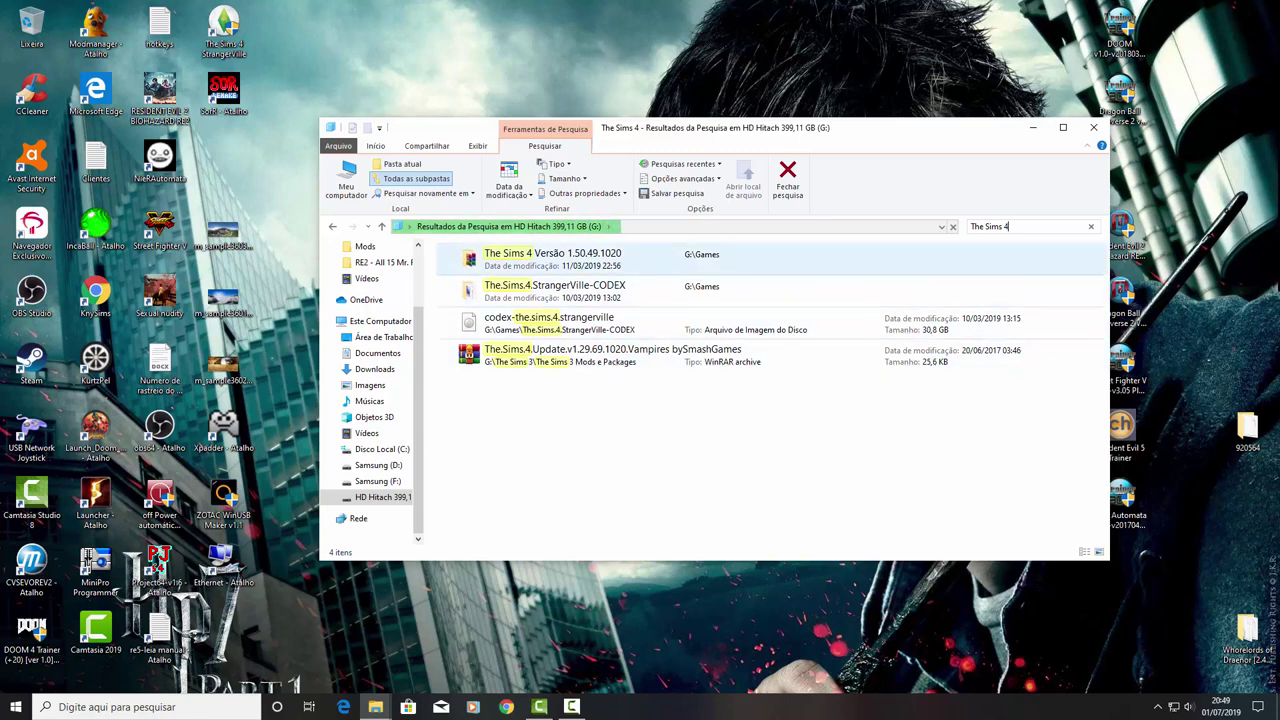
pyautogui.click(552, 259)
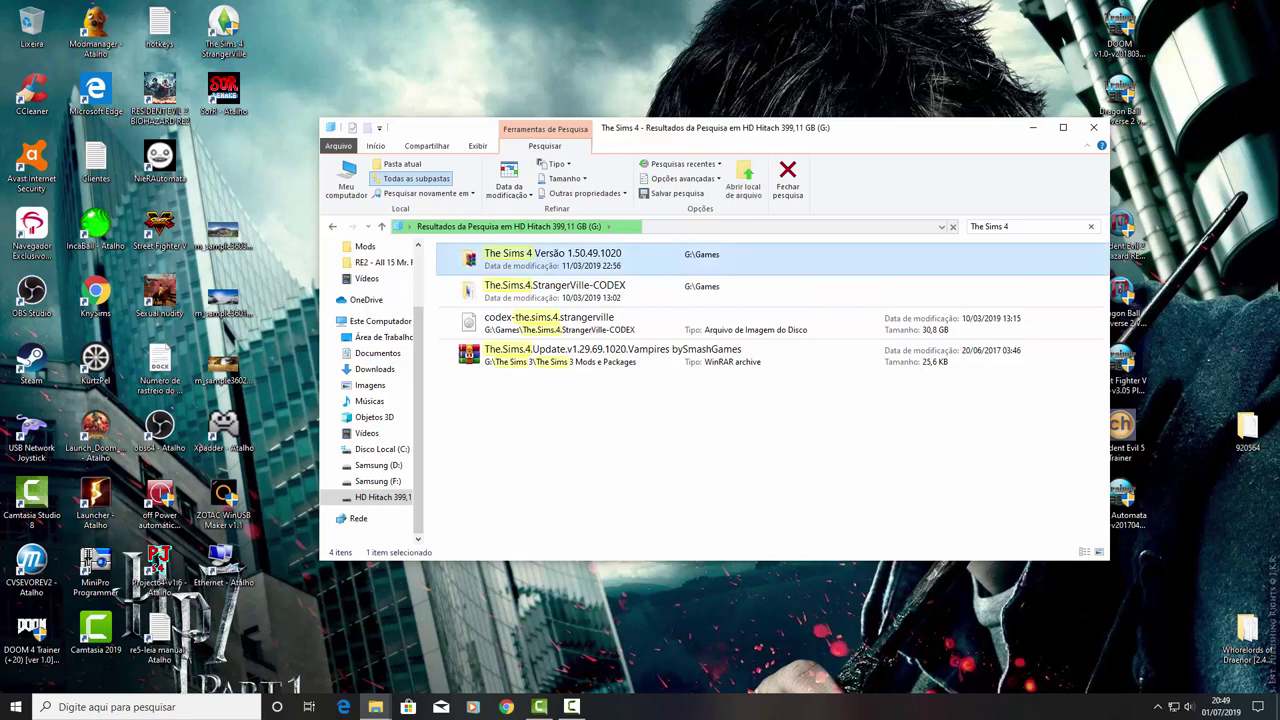
pyautogui.press('Return')
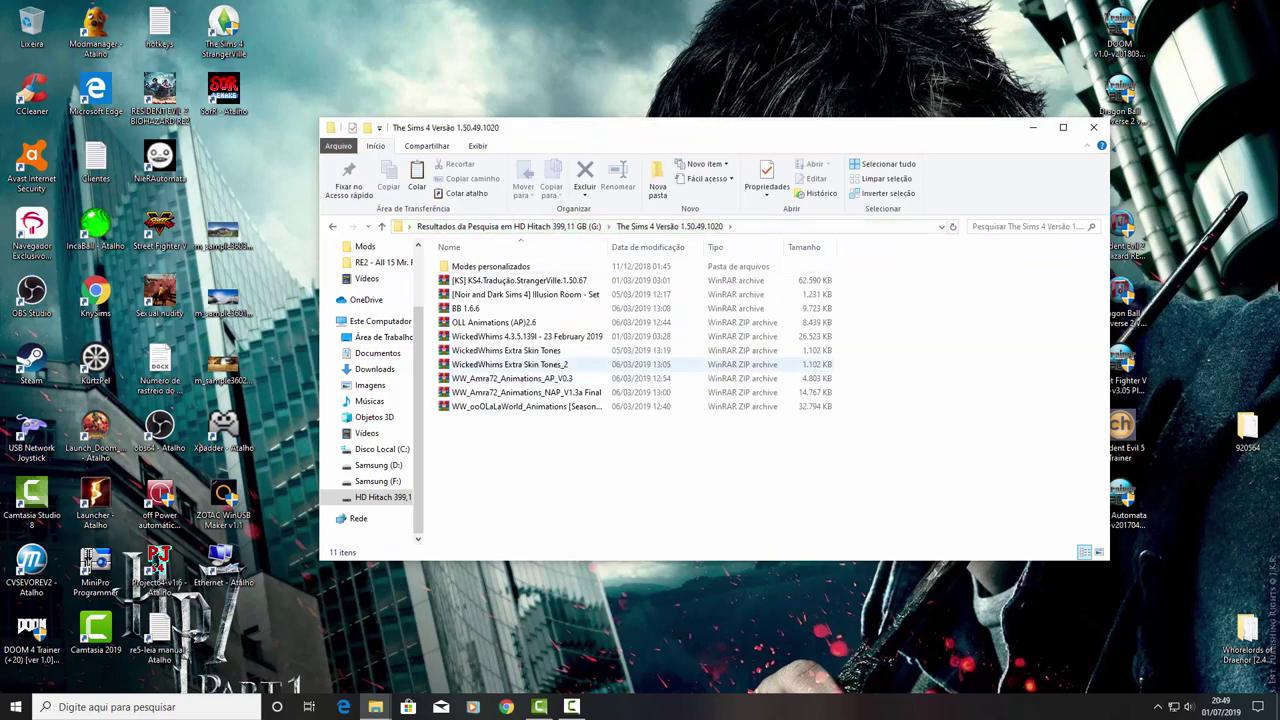
# Step: Open the [KS] KS4.Tradução.StrangerVille.1.50.67 archive and go into its folder of the same name
pyautogui.click(519, 280)
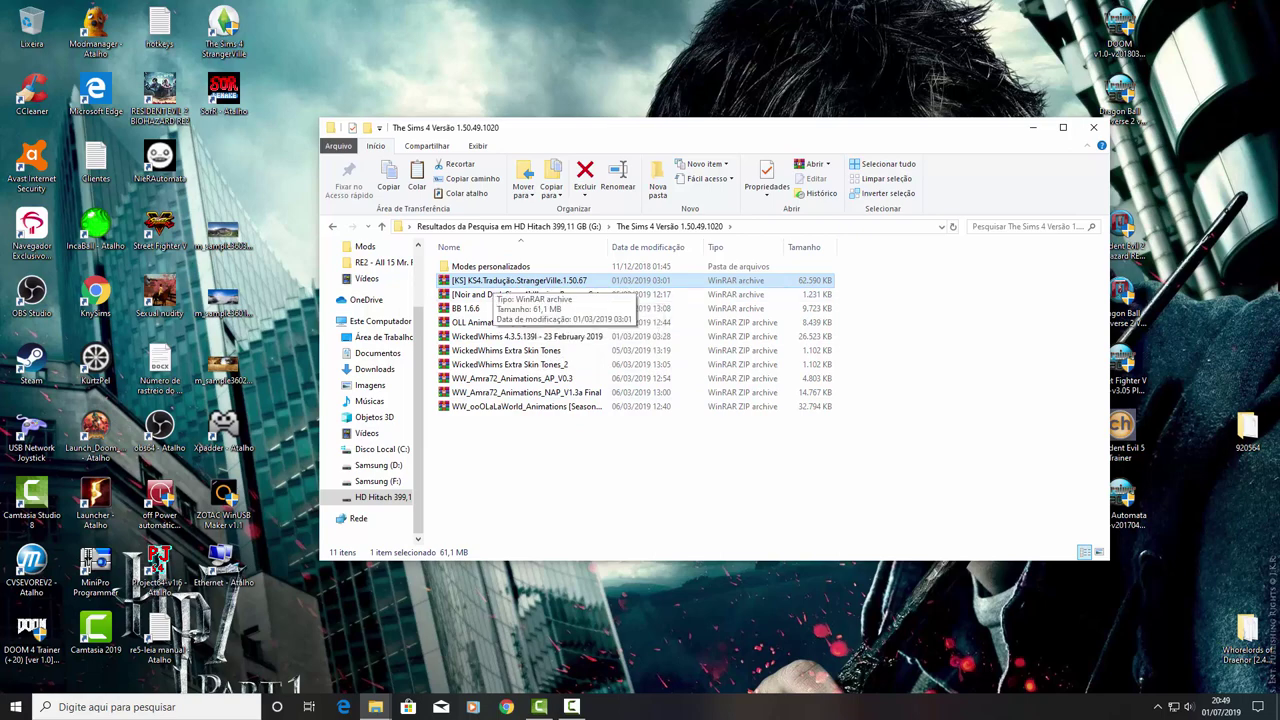
pyautogui.press('Return')
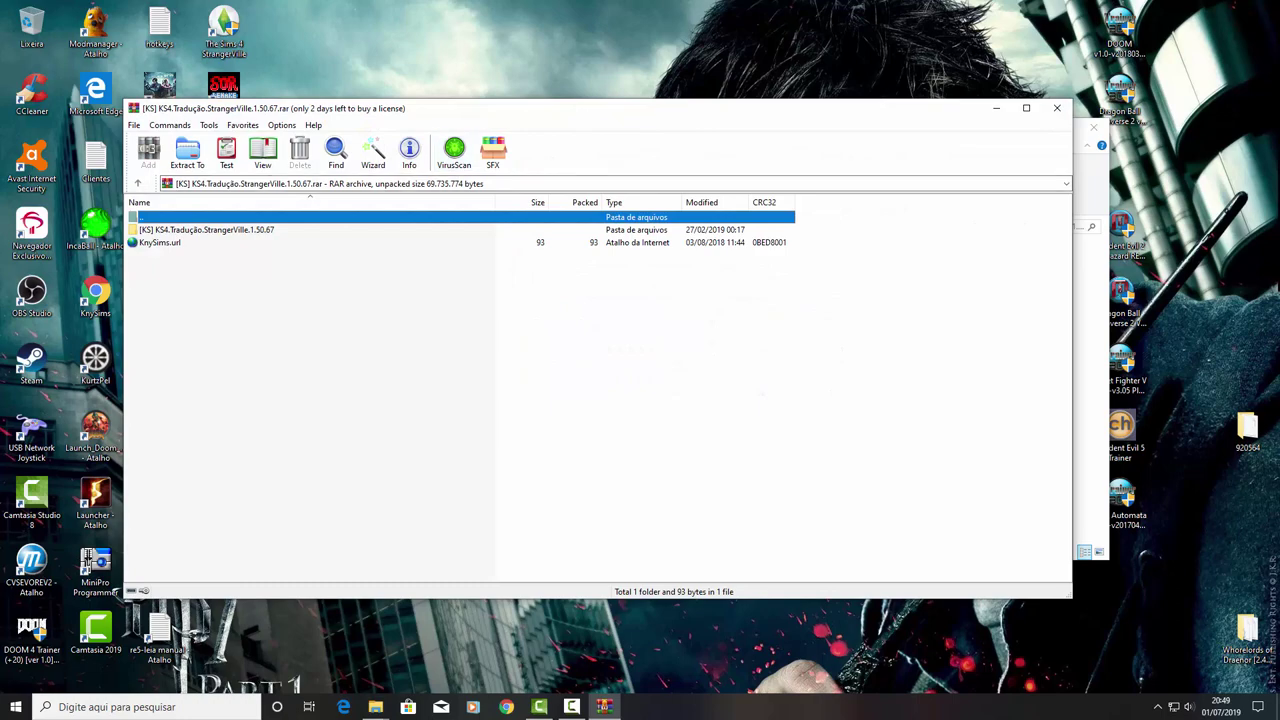
pyautogui.moveTo(469, 111); pyautogui.dragTo(663, 127)
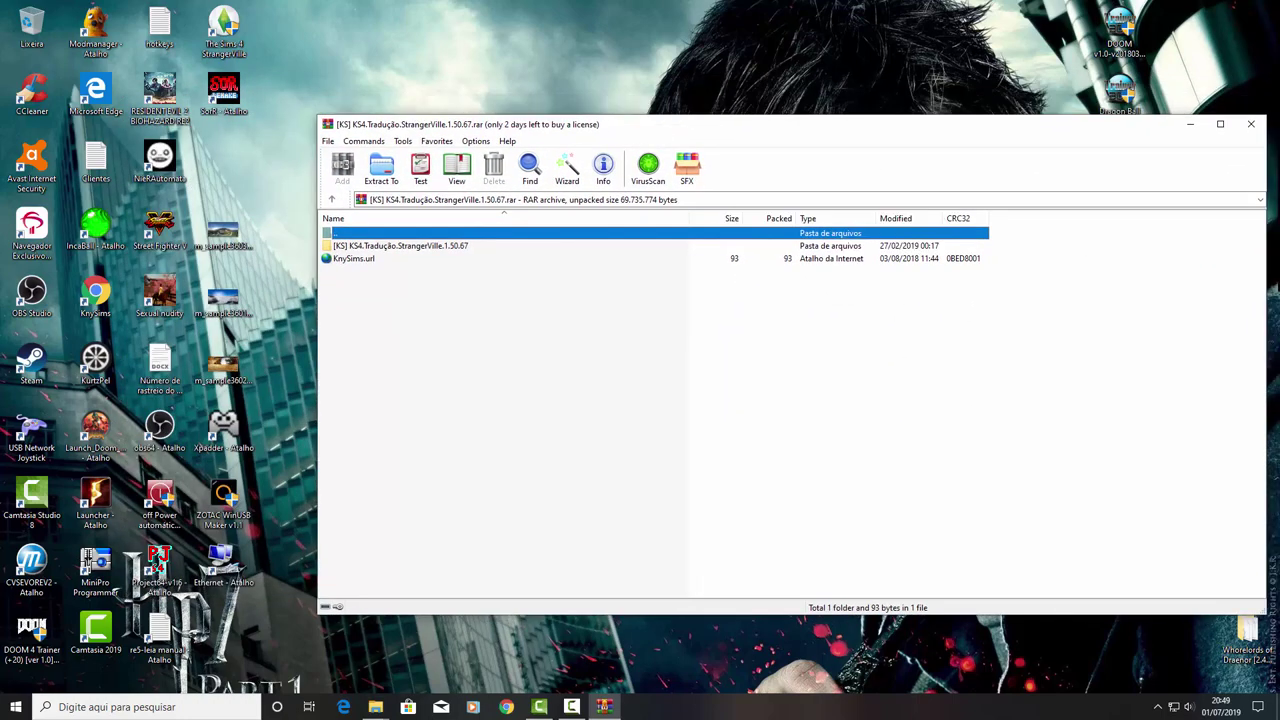
pyautogui.press('Down')
pyautogui.press('Return')
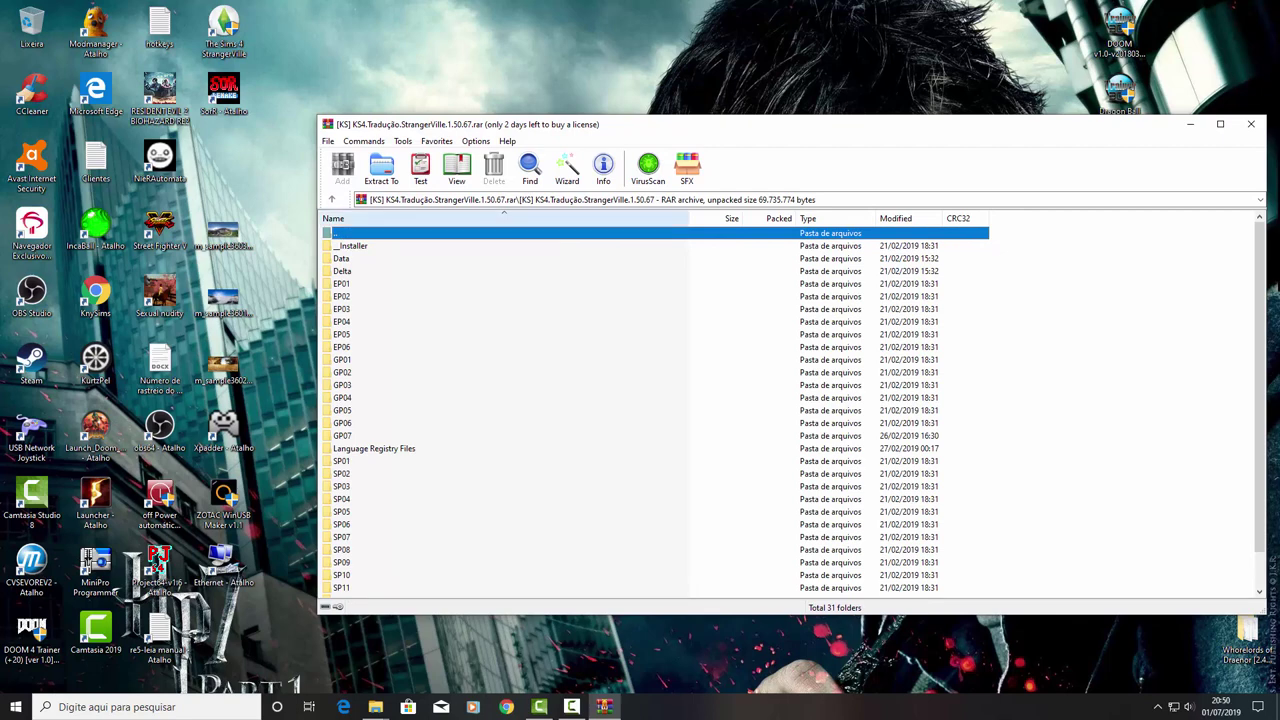
pyautogui.click(331, 199)
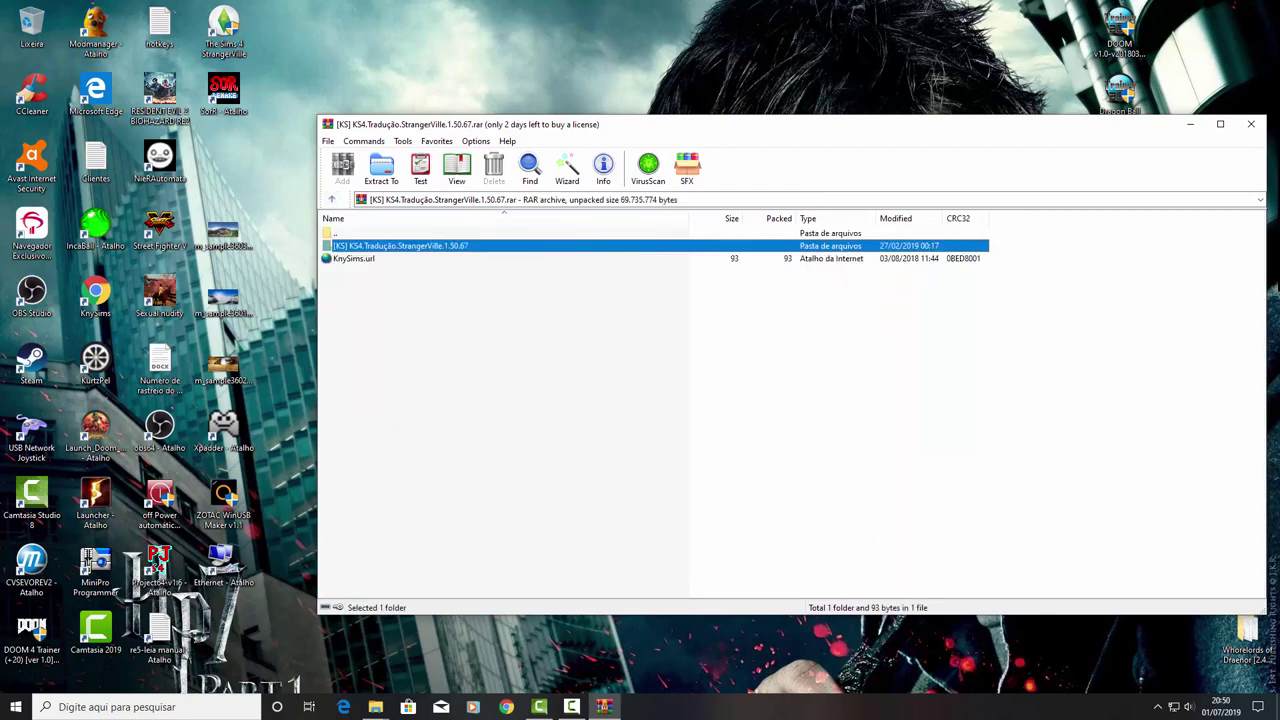
pyautogui.press('Return')
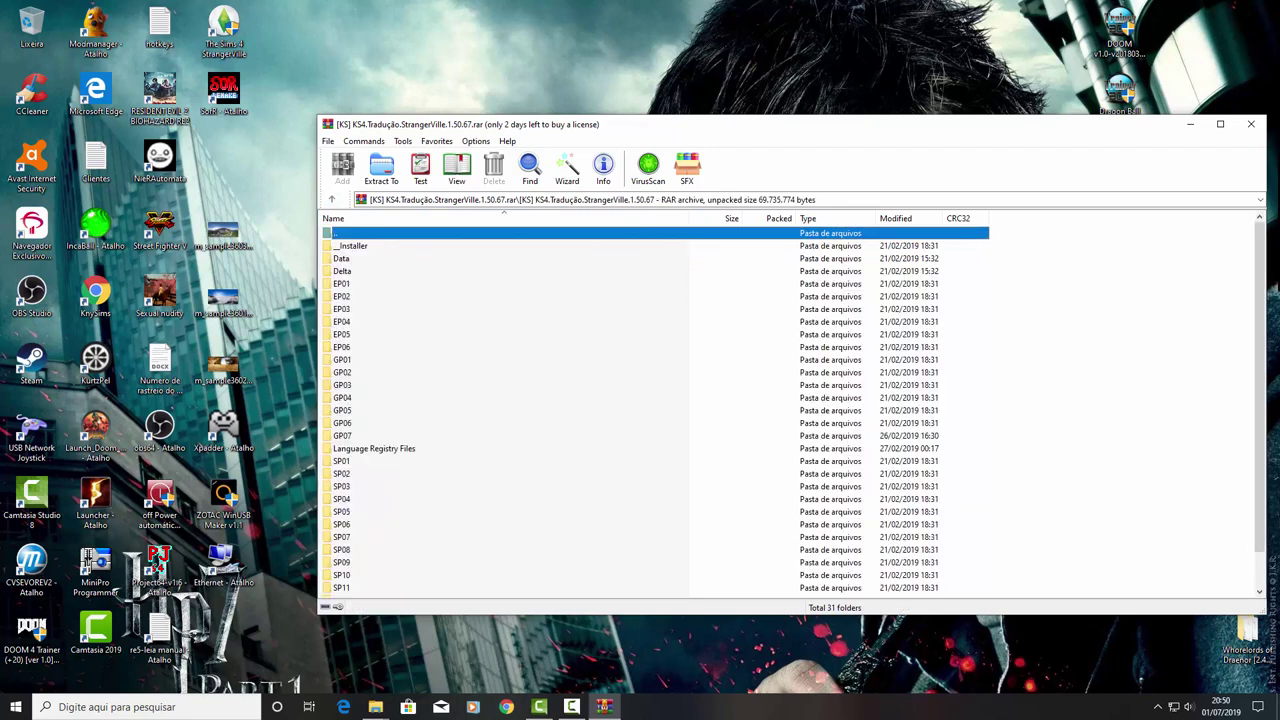
# Step: Select all the translation folders in the archive, from __Installer to SP14, leaving out the parent-folder entry
pyautogui.click(351, 245)
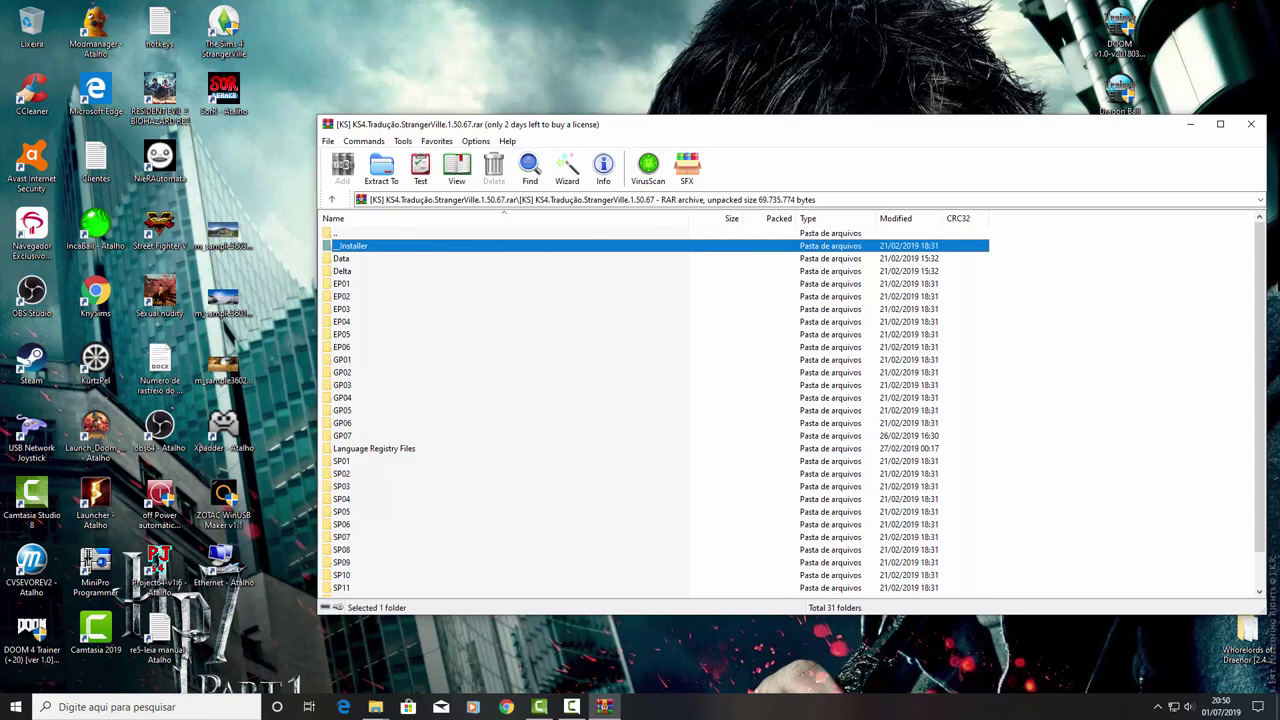
pyautogui.hotkey('ctrl', 'a')
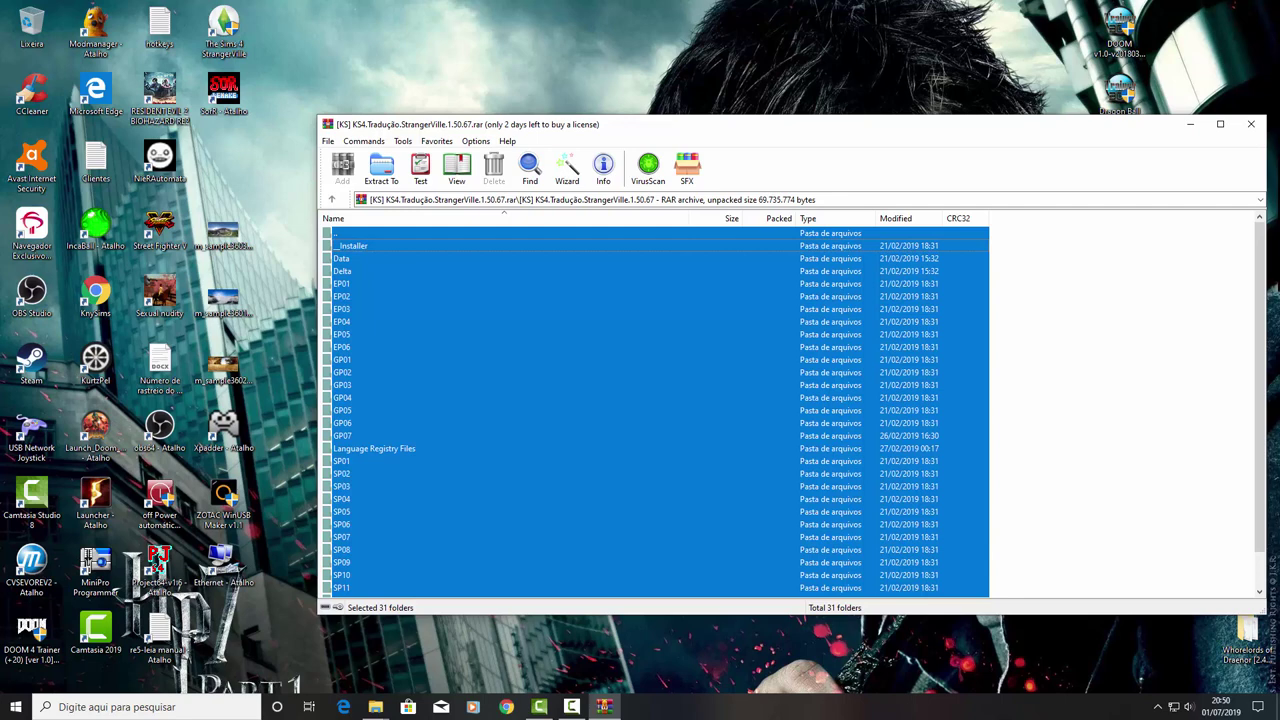
pyautogui.keyDown('ctrl'); pyautogui.click(352, 233); pyautogui.keyUp('ctrl')
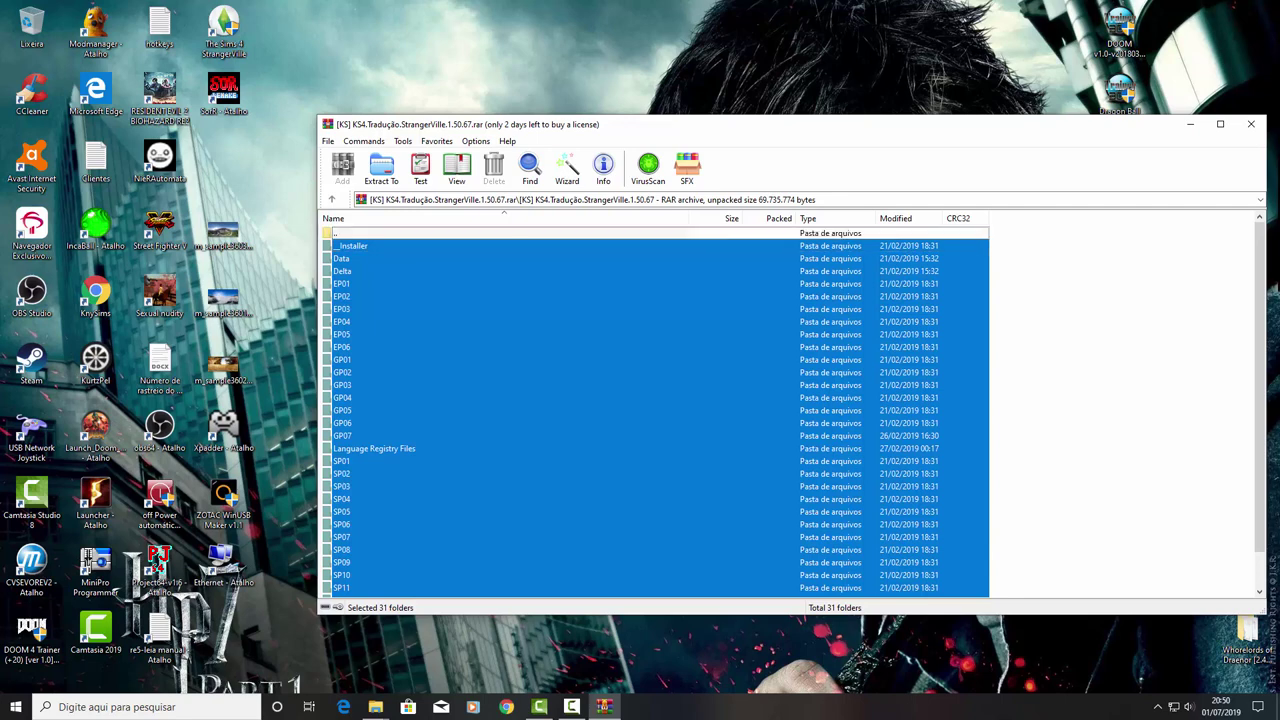
pyautogui.scroll(-1, 655, 410)
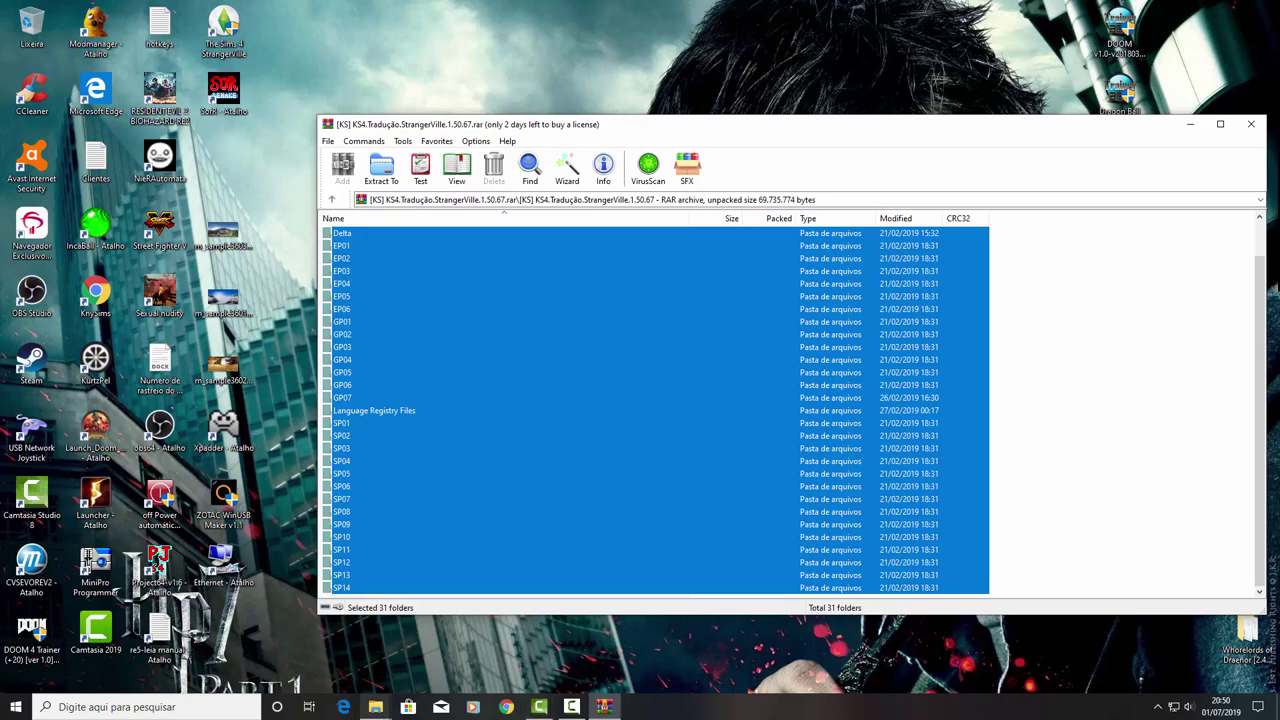
# Step: Place the game folder and archive windows side by side and extract the selected folders into The Sims 4 StrangerVille, replacing existing files
pyautogui.moveTo(375, 707)
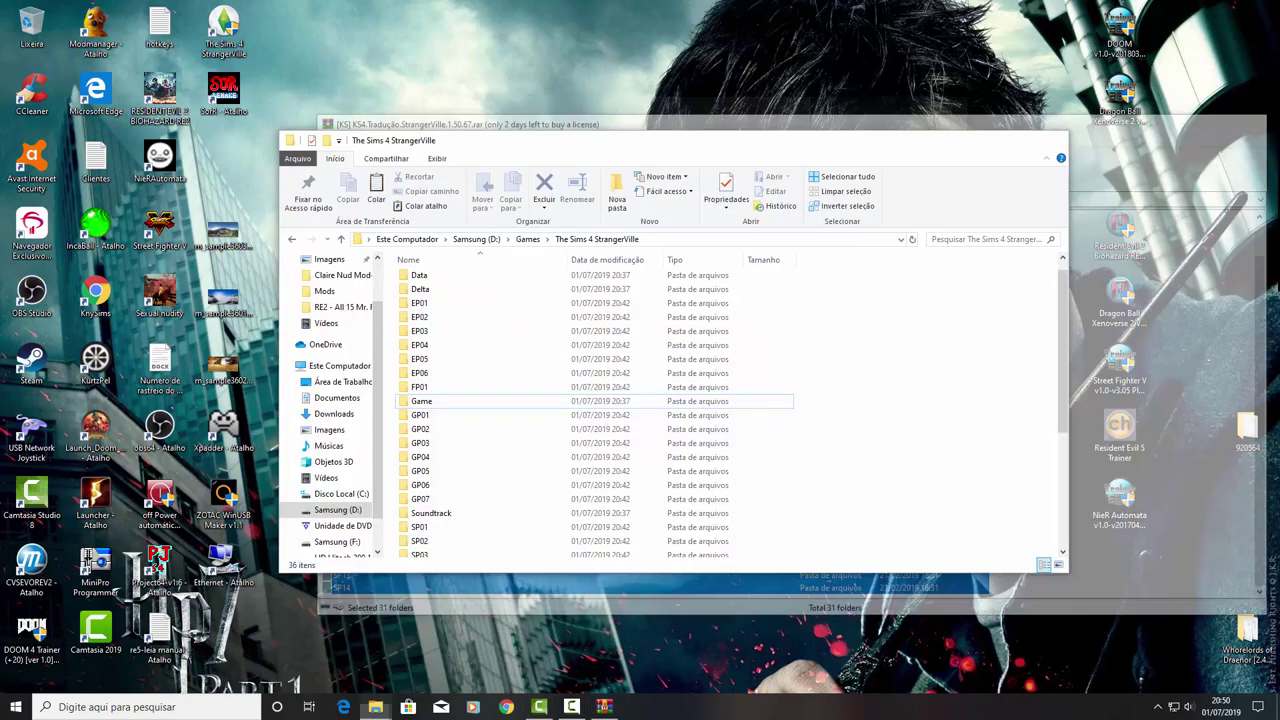
pyautogui.click(302, 655)
pyautogui.moveTo(778, 140); pyautogui.dragTo(509, 178)
pyautogui.hotkey('alt', 'Tab')
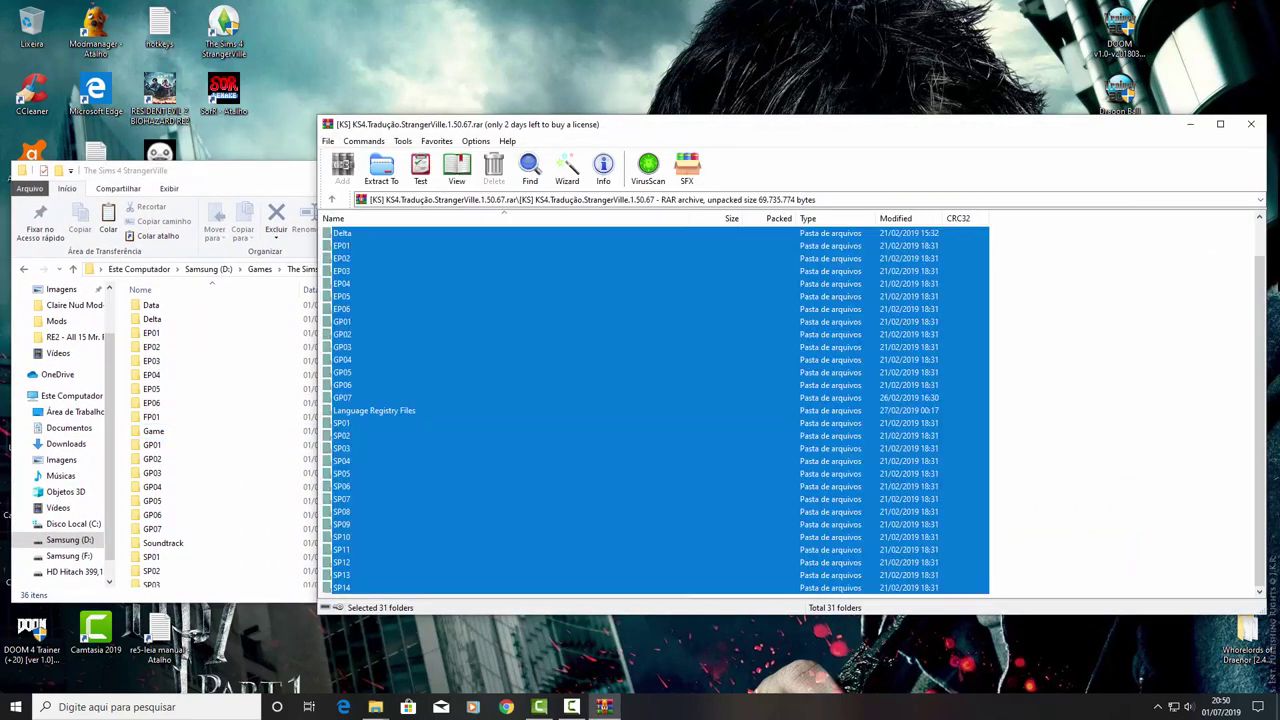
pyautogui.moveTo(701, 127); pyautogui.dragTo(975, 131)
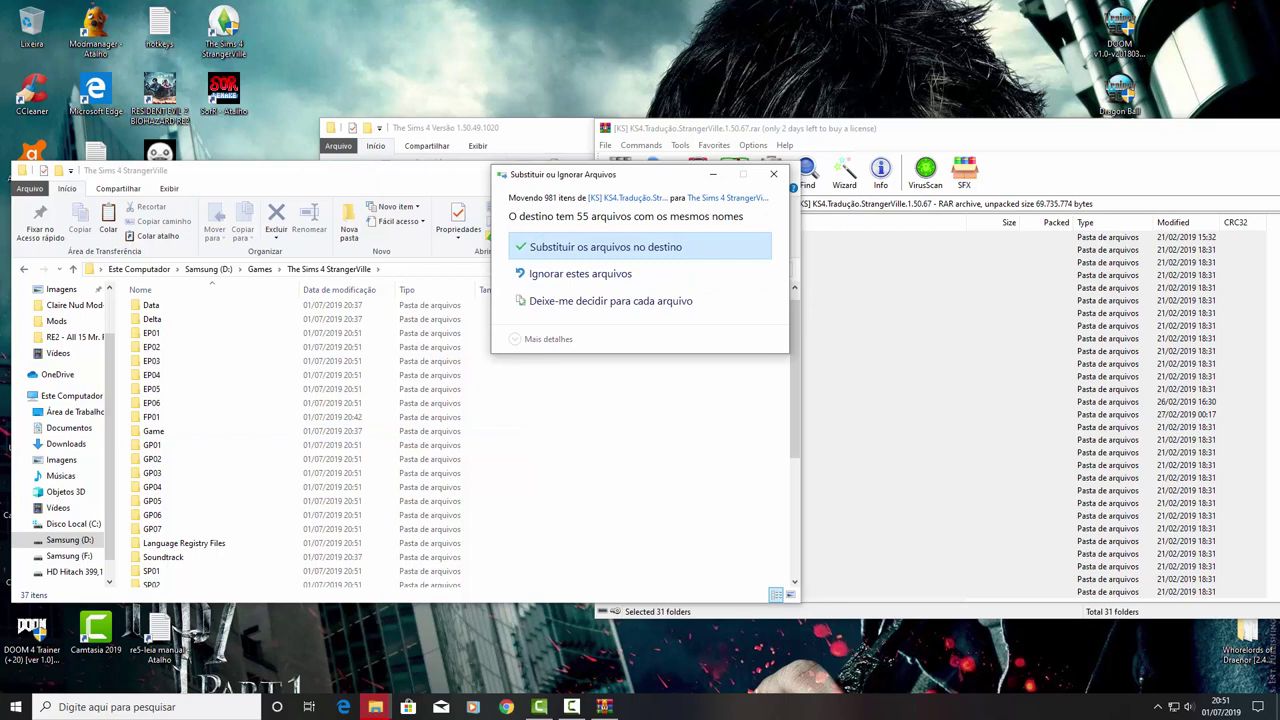
pyautogui.click(605, 246)
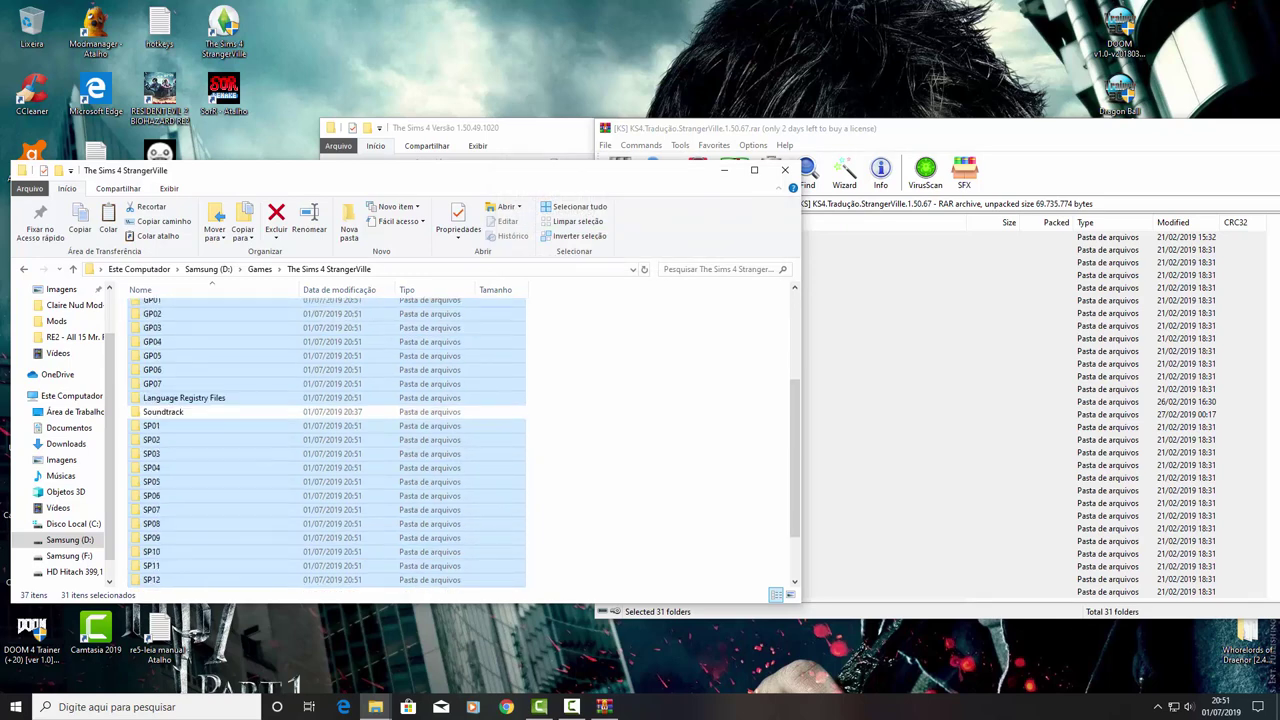
# Step: Review the replaced folders in The Sims 4 StrangerVille, and close the translation archive and The Sims 4 Versão 1.50.49.1020 folder windows
pyautogui.scroll(-5, 326, 440)
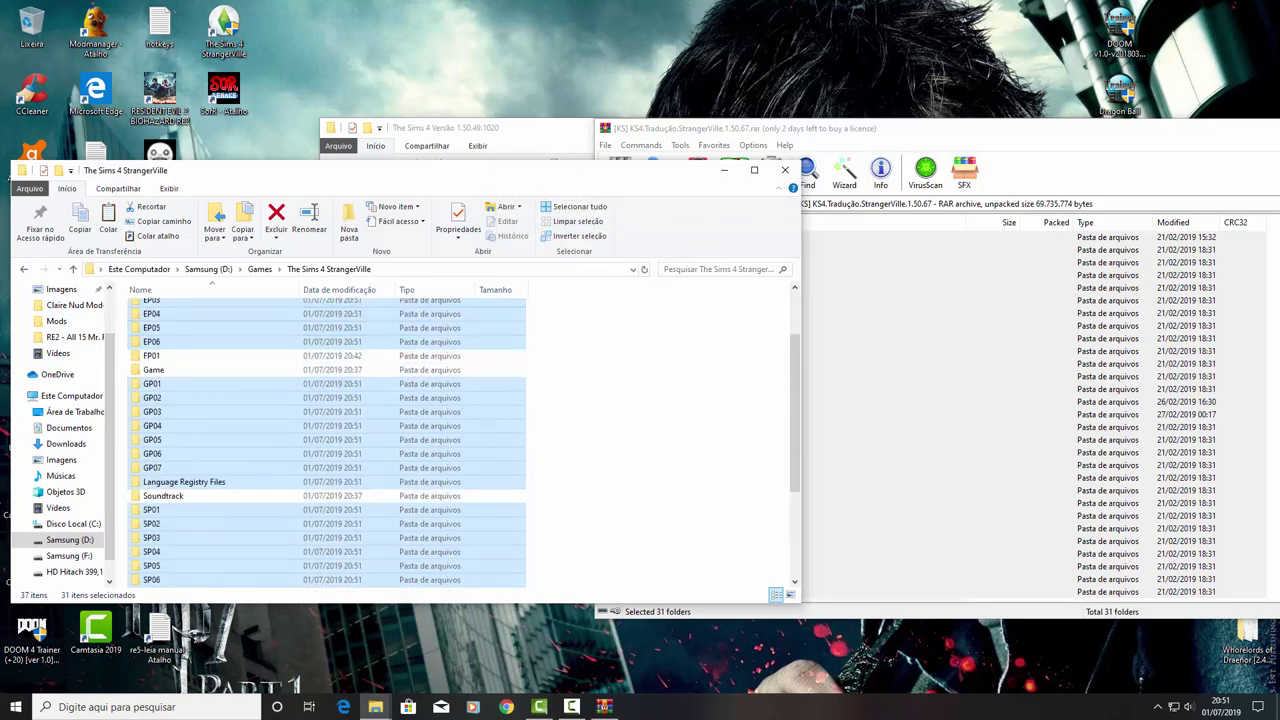
pyautogui.scroll(6, 326, 440)
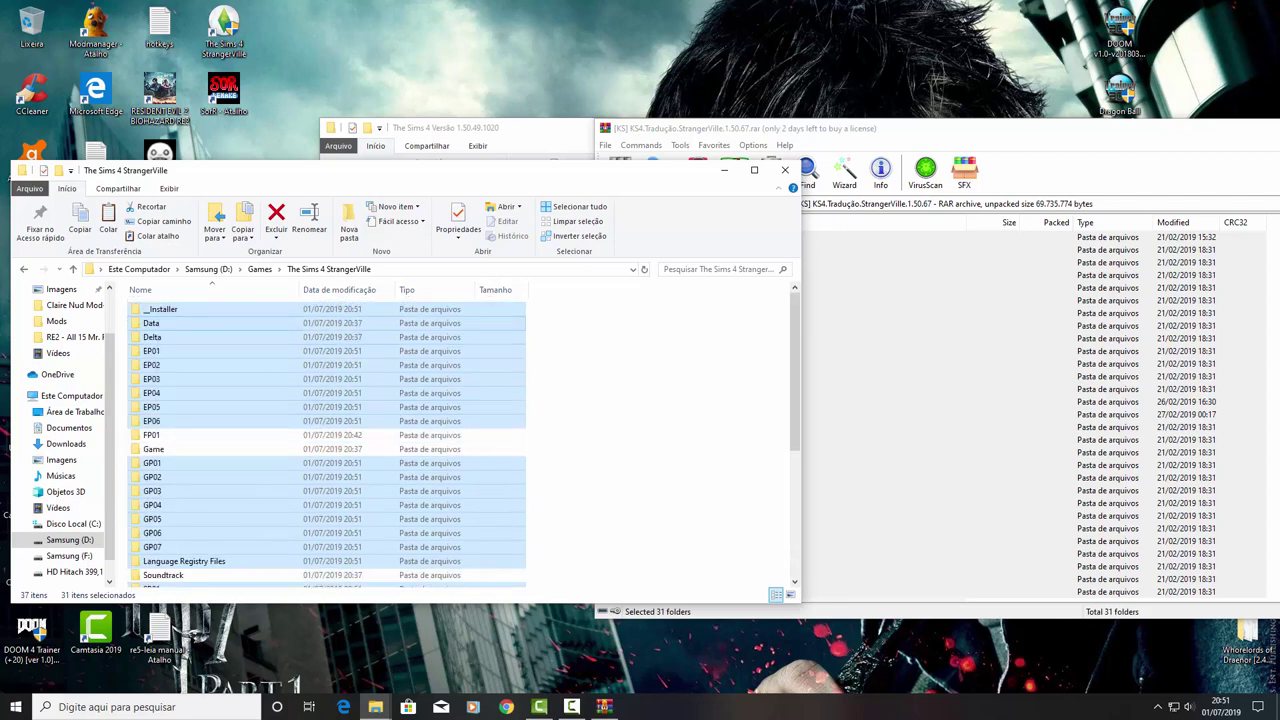
pyautogui.hotkey('alt', 'Tab')
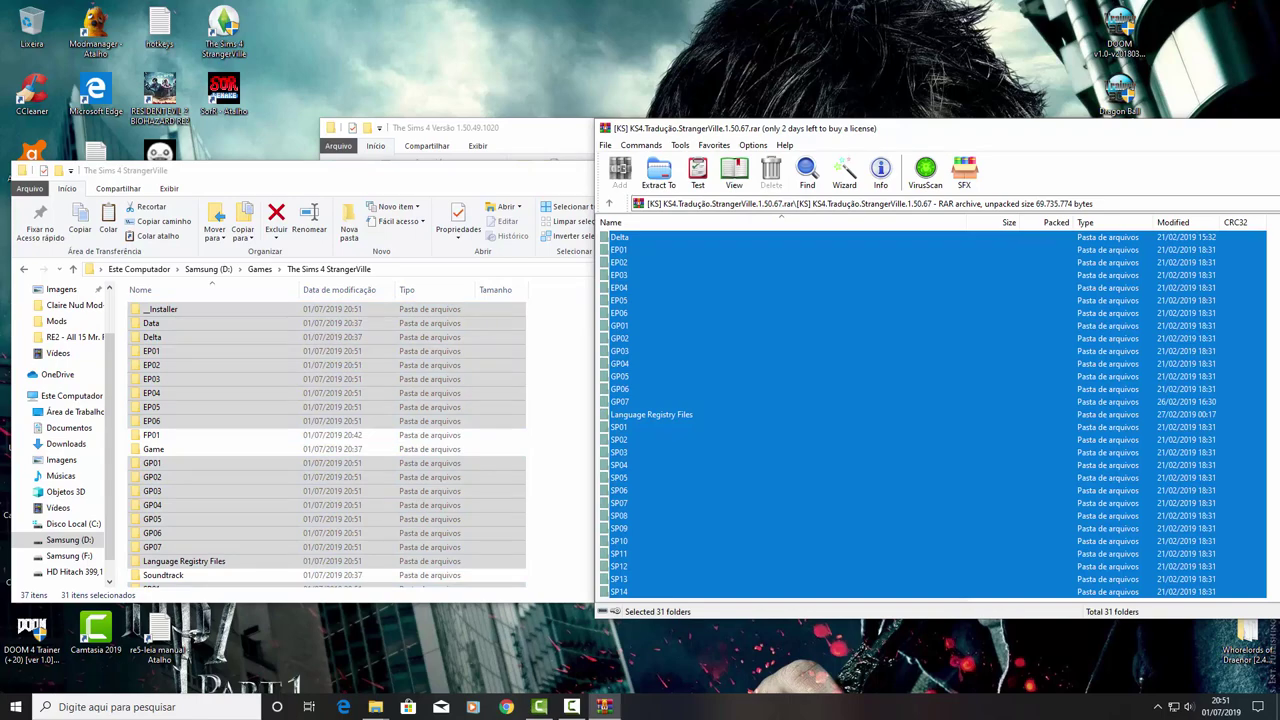
pyautogui.moveTo(1007, 128); pyautogui.dragTo(688, 121)
pyautogui.click(1209, 120)
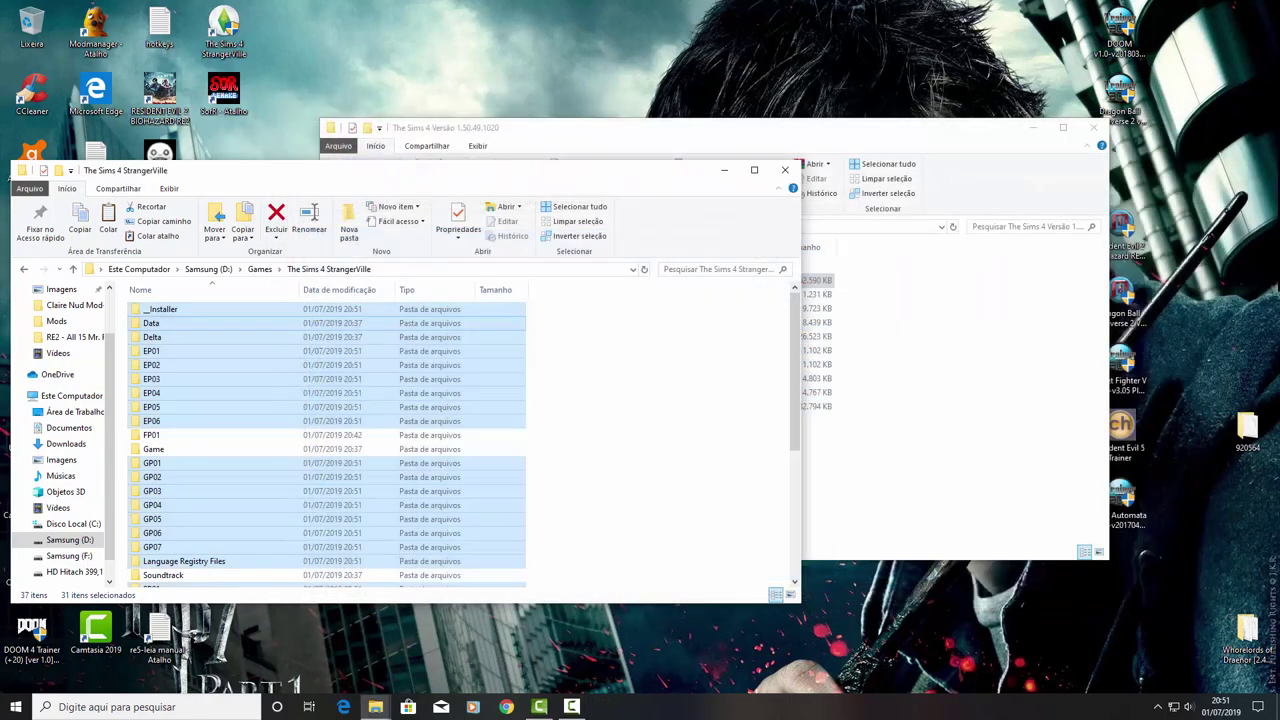
pyautogui.hotkey('alt', 'Tab')
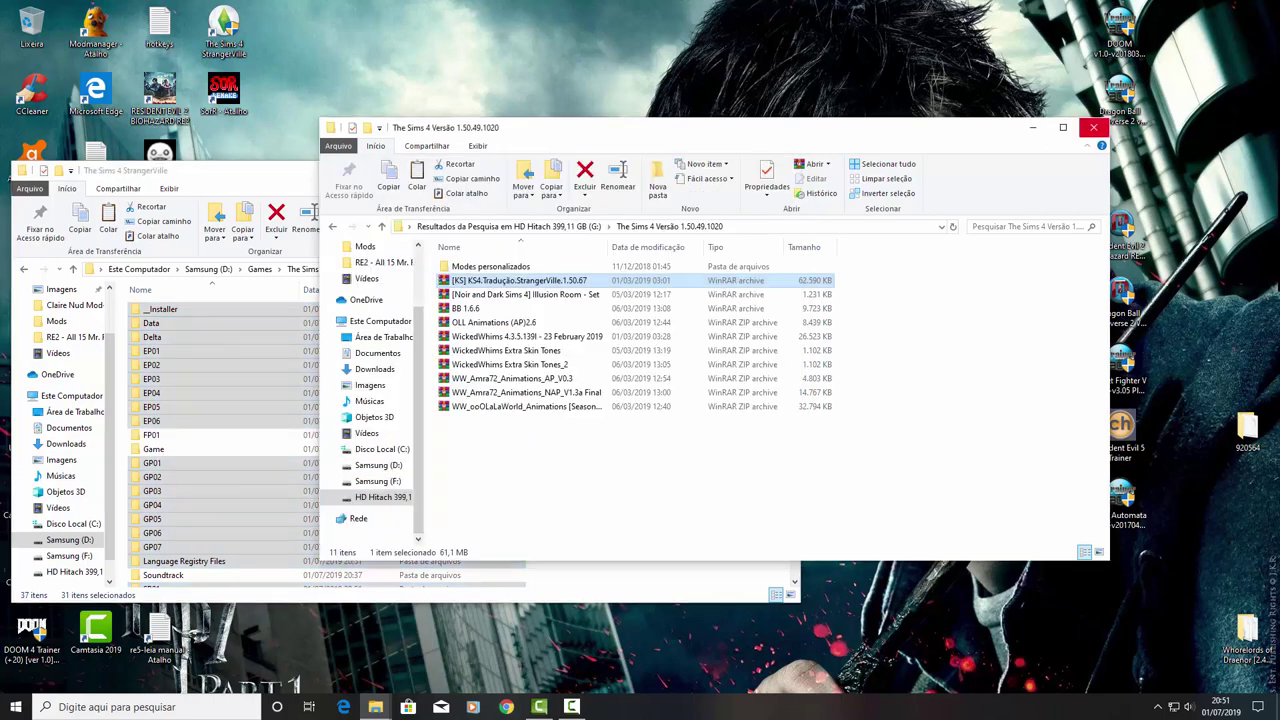
pyautogui.click(1093, 127)
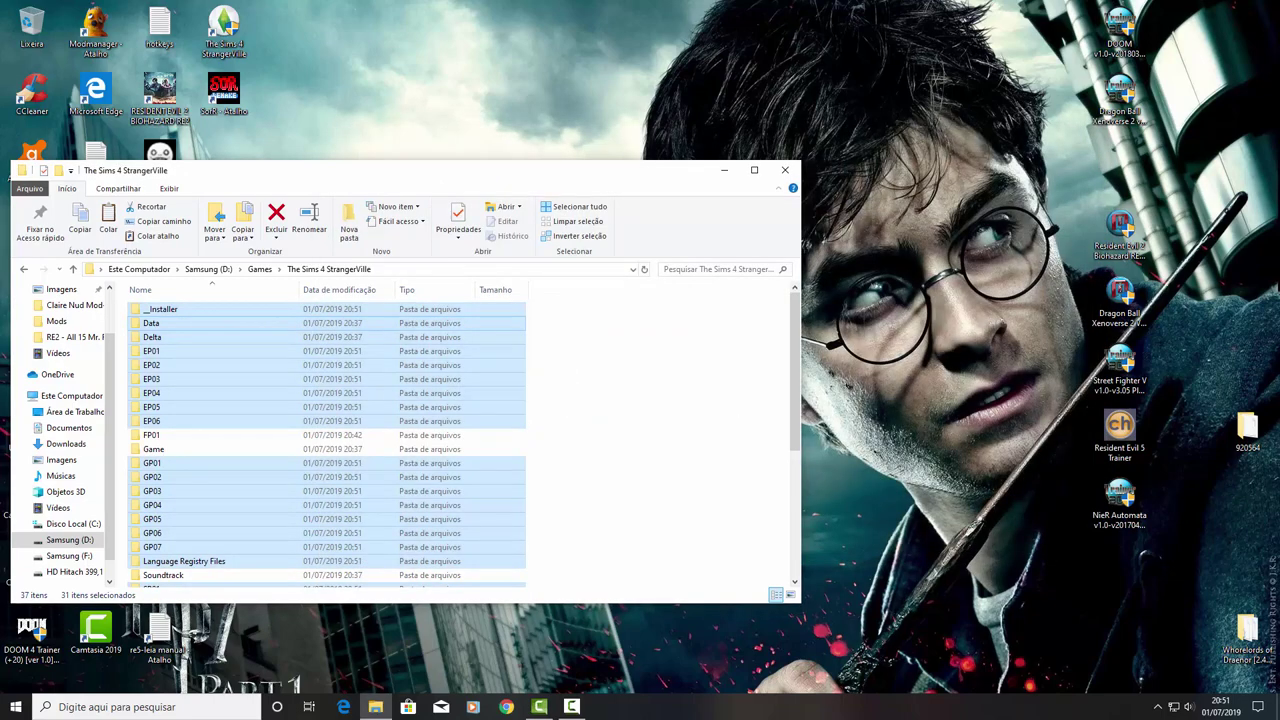
pyautogui.moveTo(338, 172); pyautogui.dragTo(606, 146)
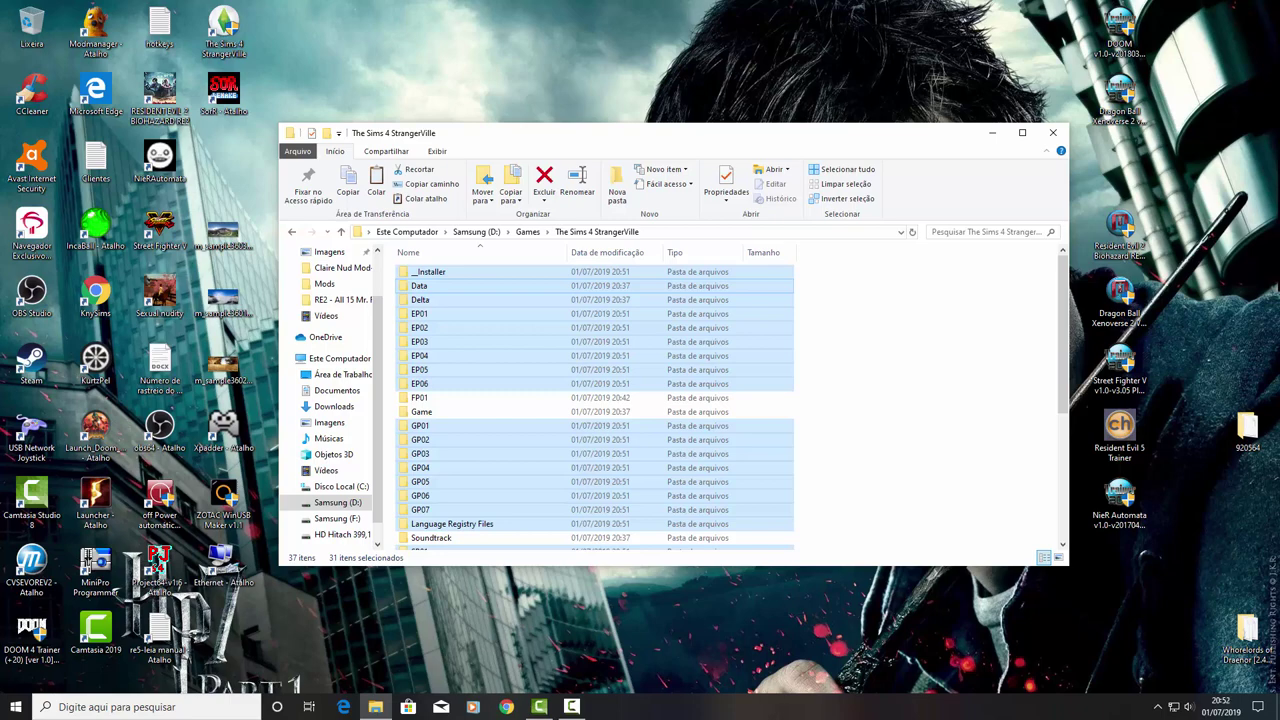
pyautogui.moveTo(745, 138); pyautogui.dragTo(785, 129)
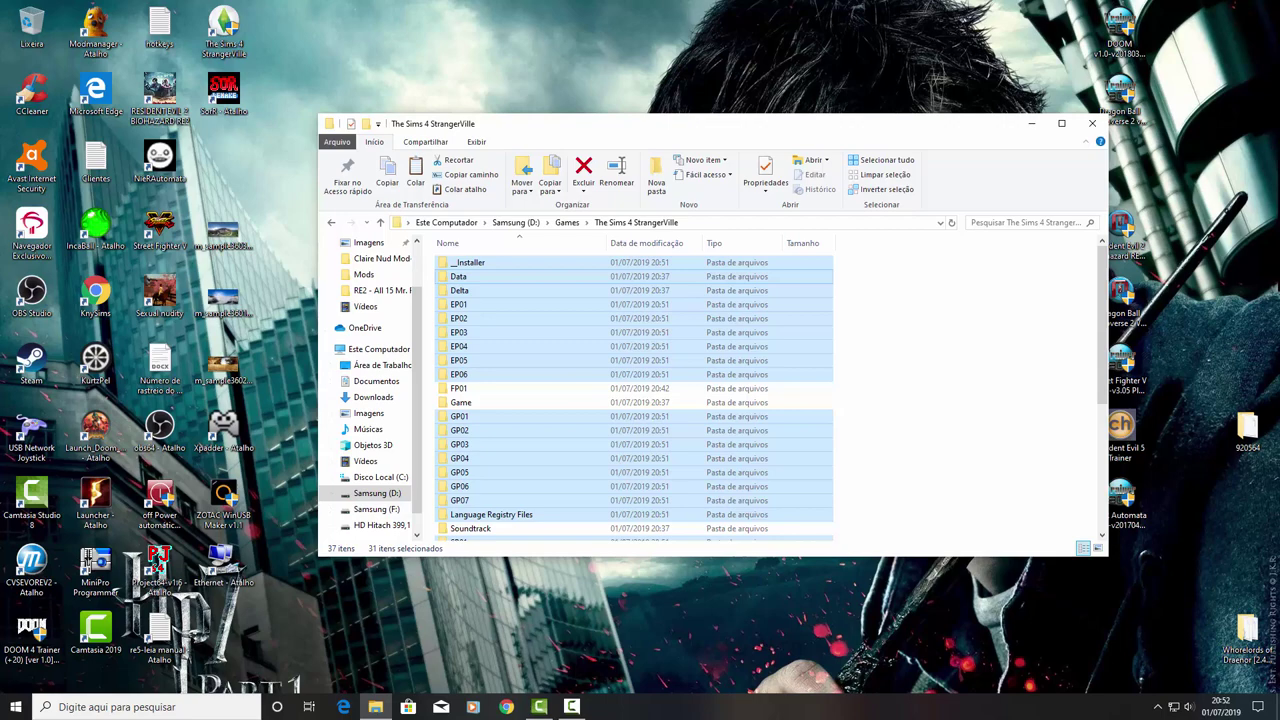
pyautogui.moveTo(572, 135); pyautogui.dragTo(652, 129)
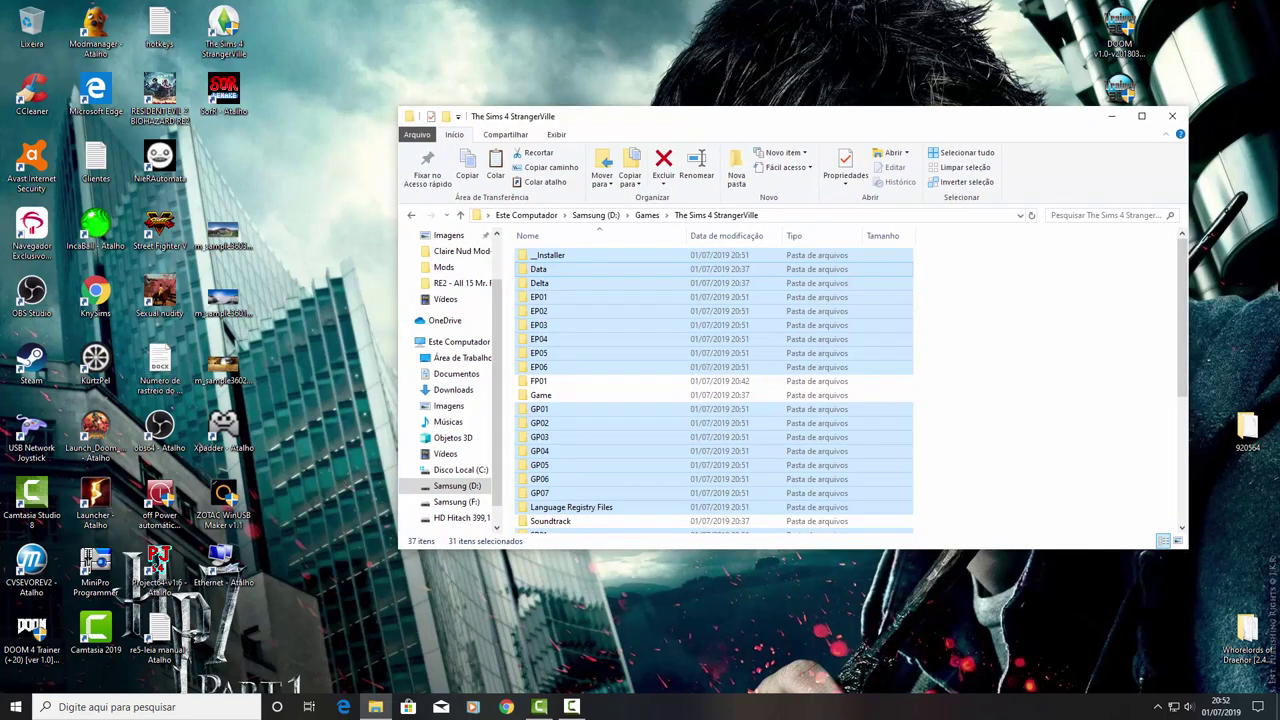
# Step: Switch to µTorrent and open the folder containing the downloaded The Sims 4 - Island Living.7z torrent
pyautogui.press('super')
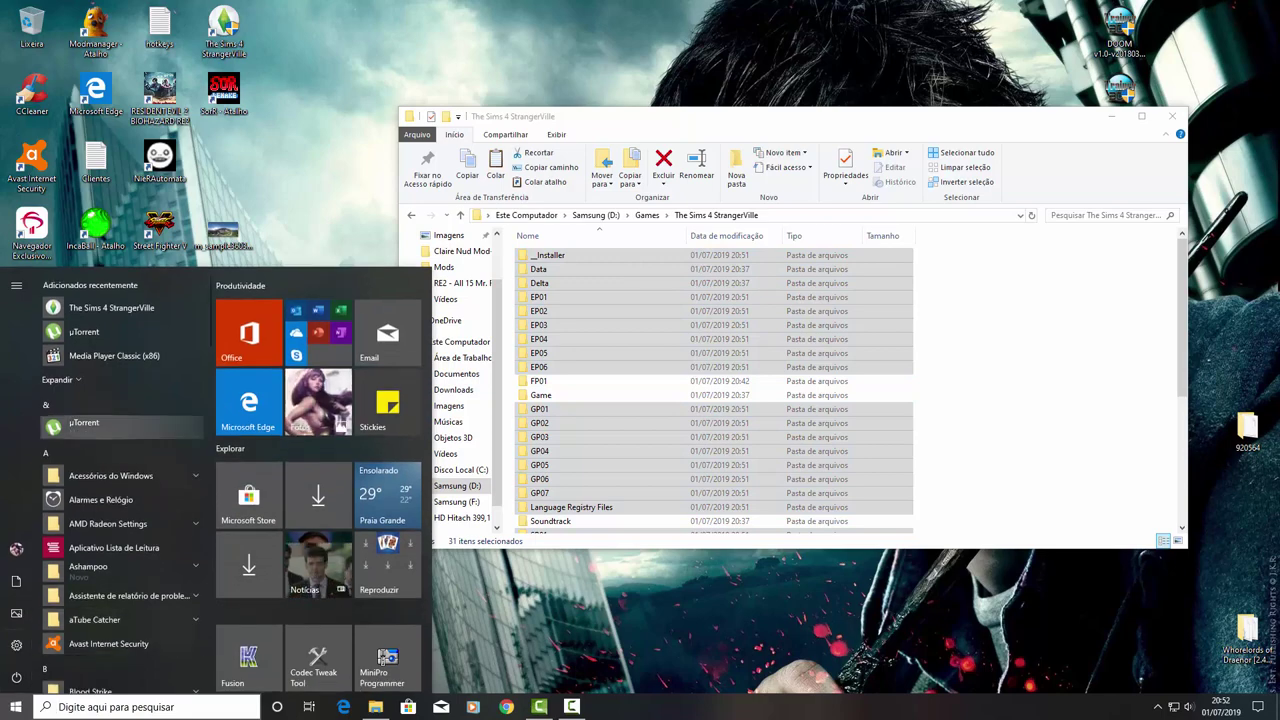
pyautogui.press('super')
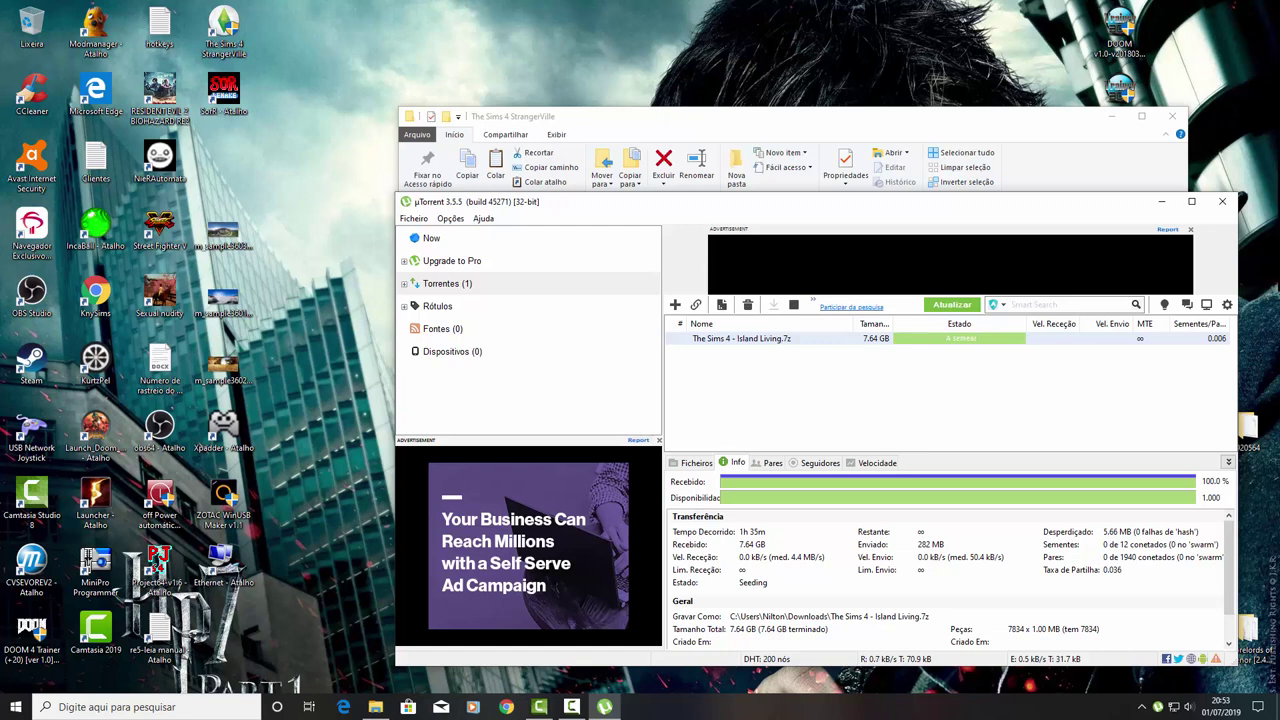
pyautogui.rightClick(789, 340)
pyautogui.click(740, 400)
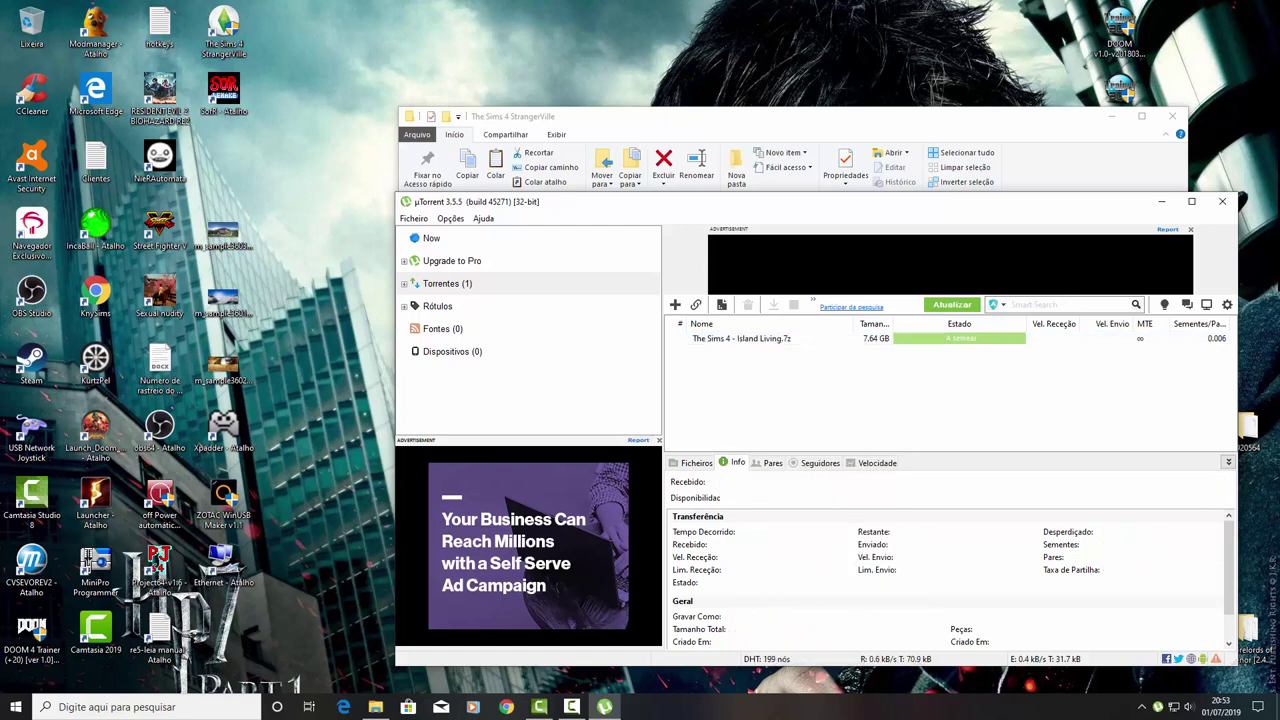
pyautogui.click(741, 338)
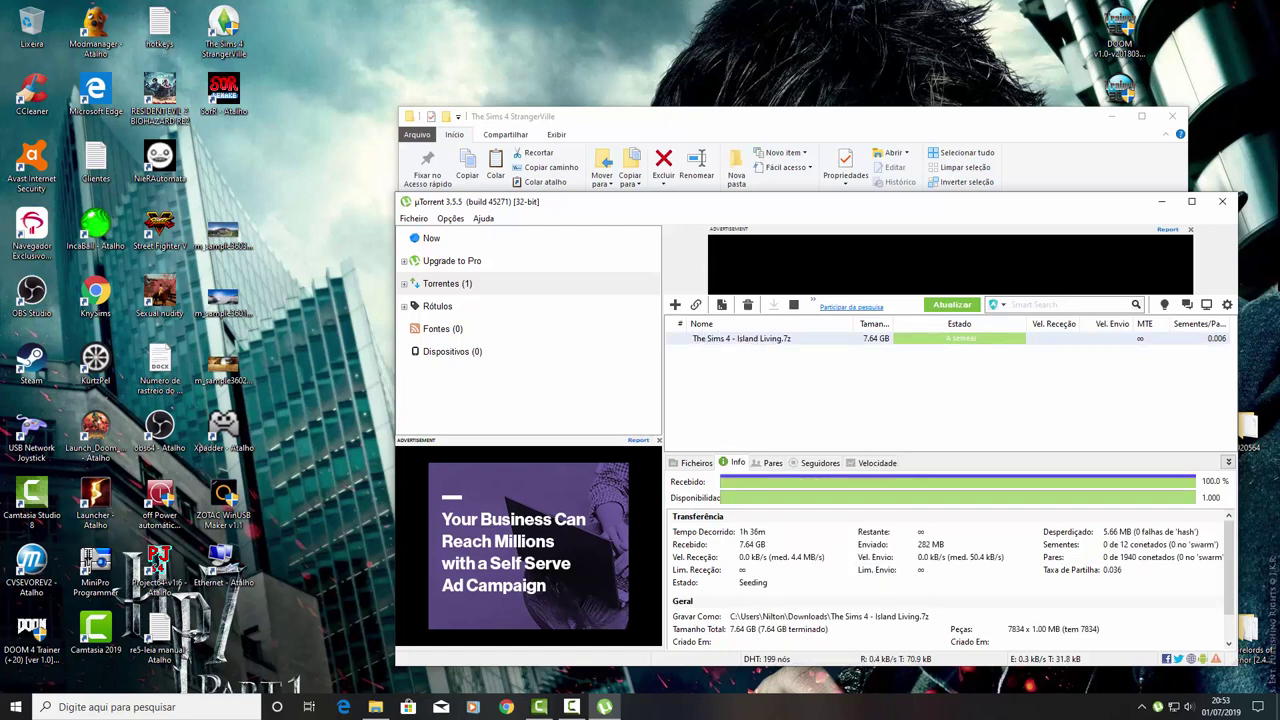
pyautogui.rightClick(763, 340)
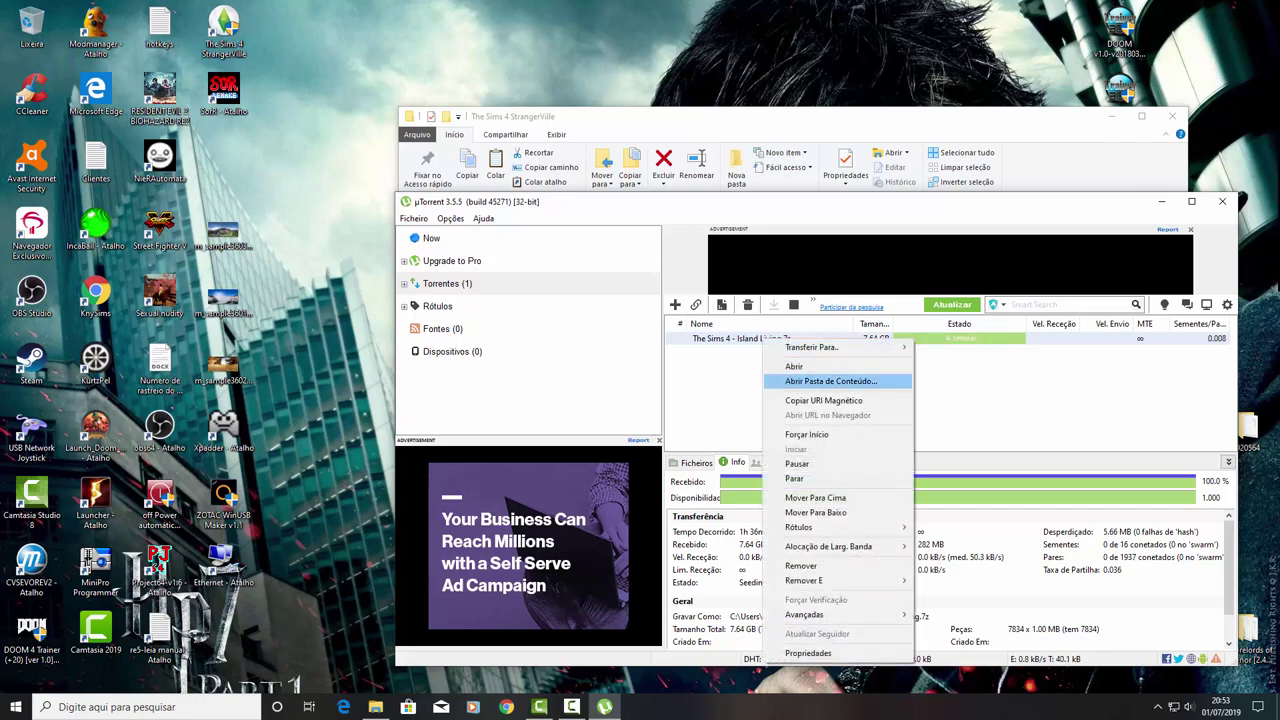
pyautogui.click(830, 381)
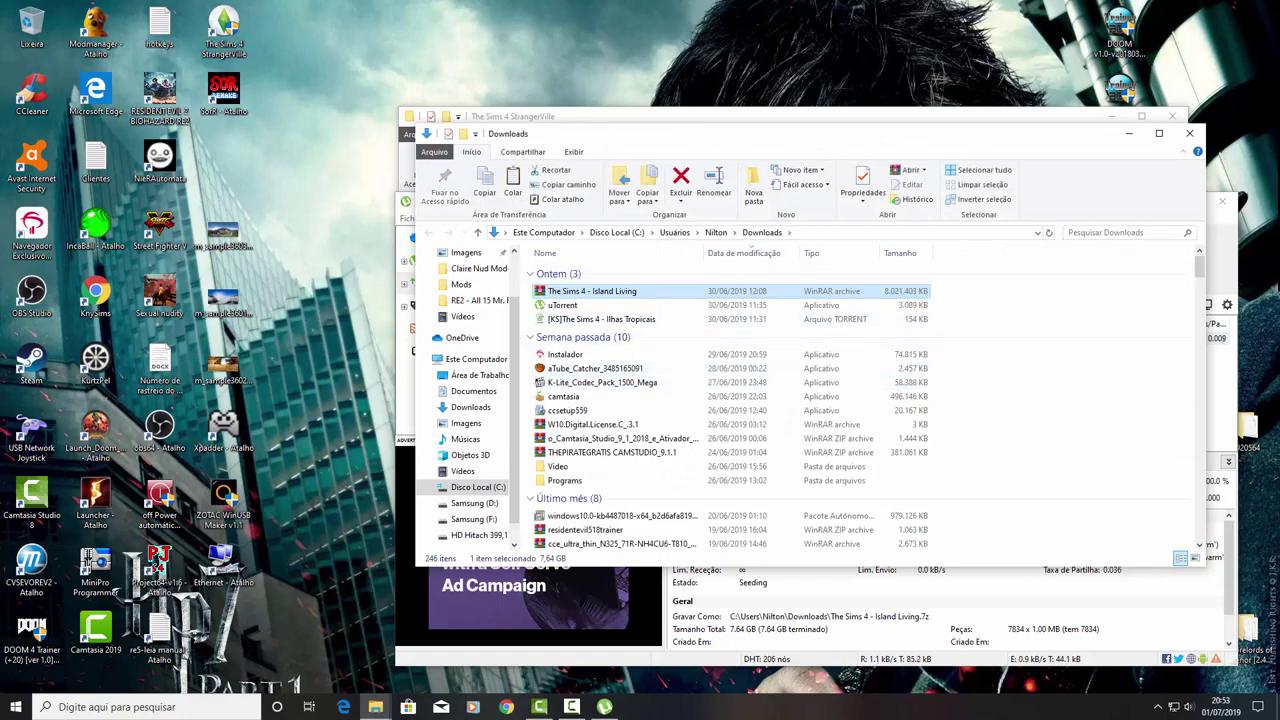
# Step: Minimize µTorrent and open The Sims 4 - Island Living archive from the Downloads folder
pyautogui.moveTo(735, 138); pyautogui.dragTo(786, 85)
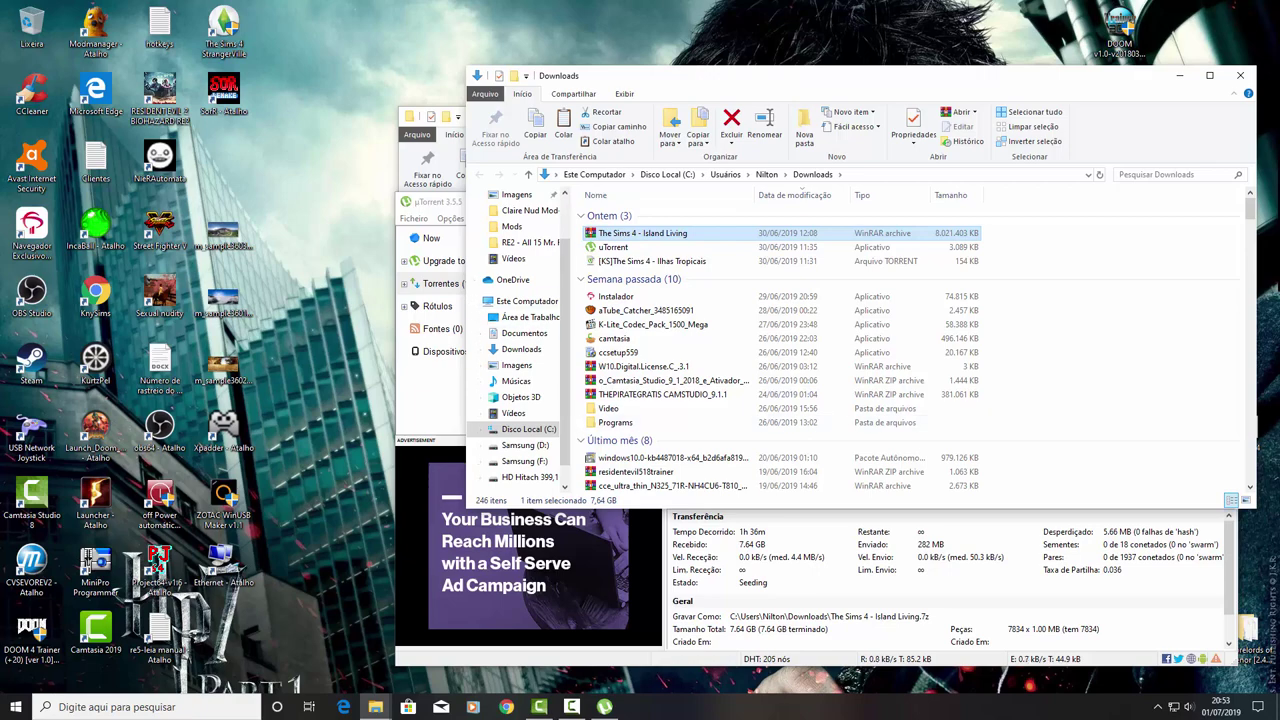
pyautogui.click(440, 283)
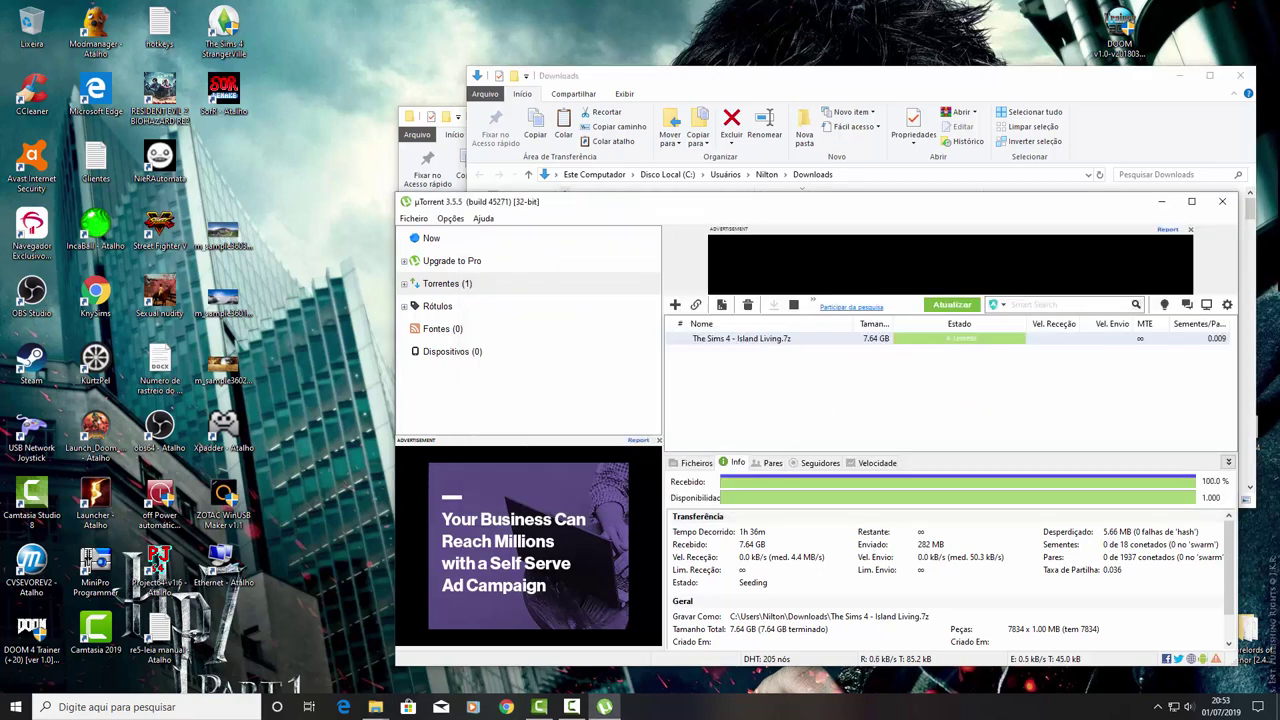
pyautogui.click(1161, 201)
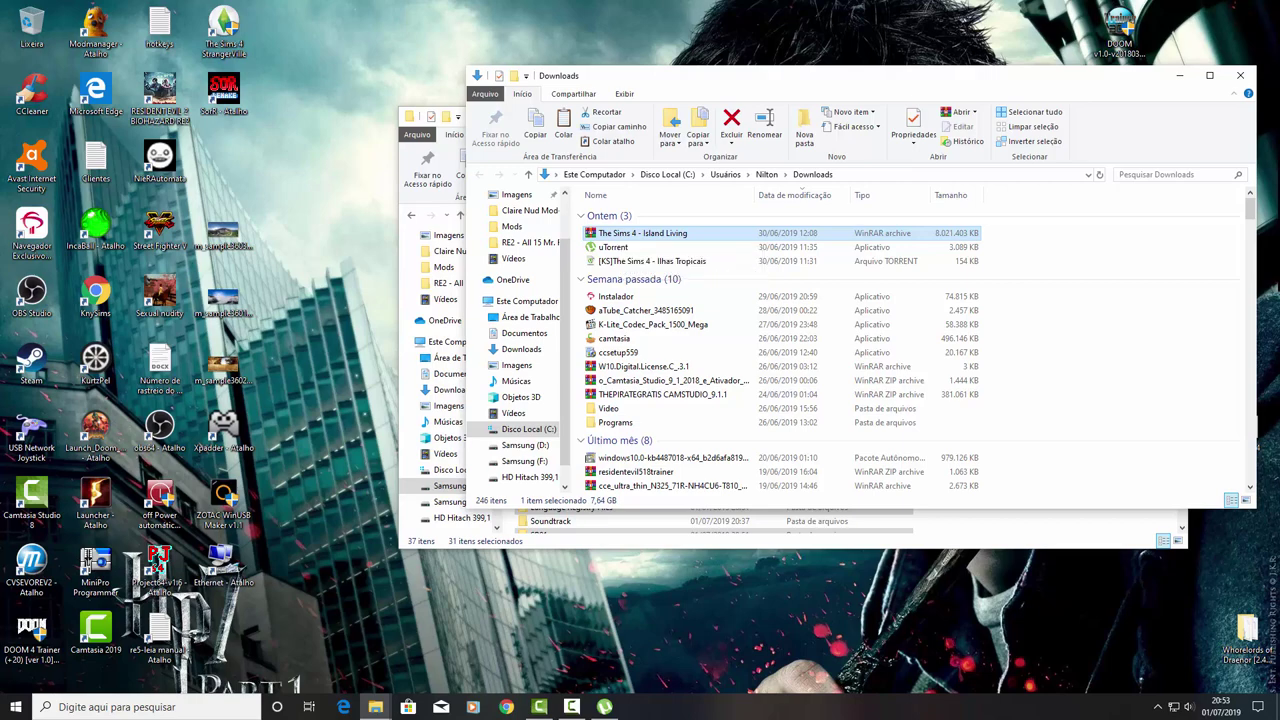
pyautogui.press('Return')
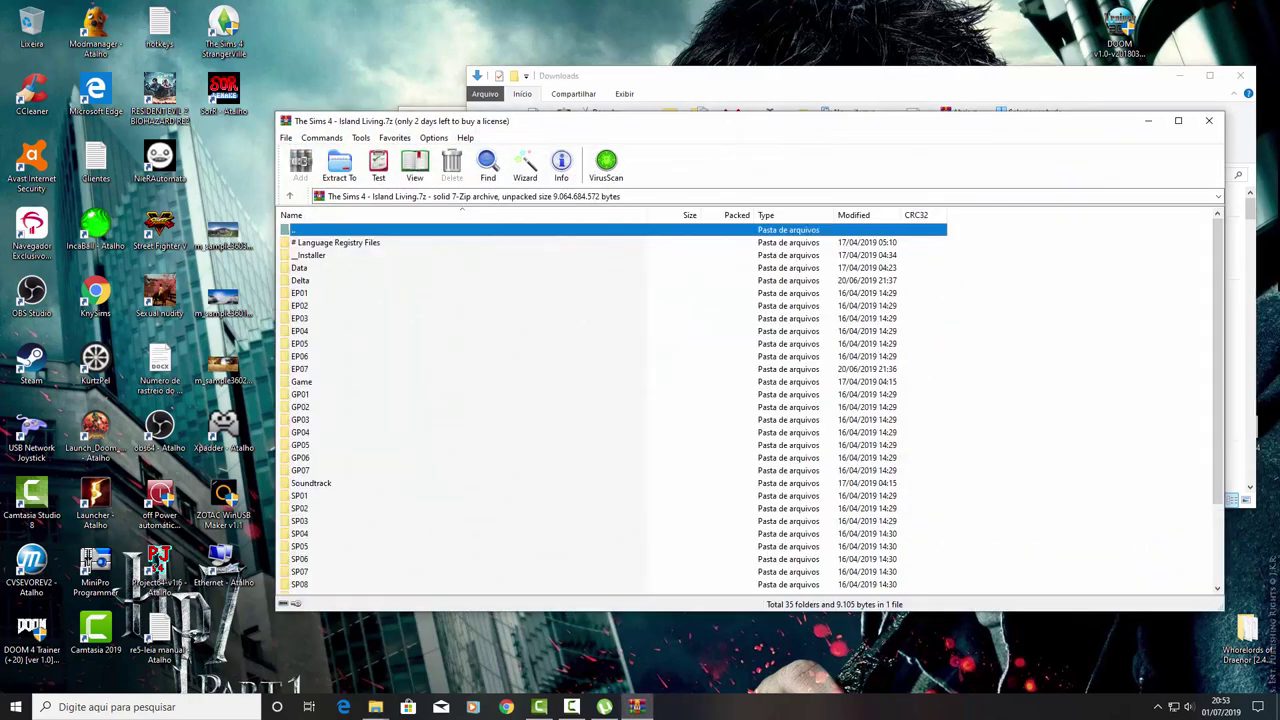
# Step: Select all the folders in the archive from # Language Registry Files to Support, leaving out # Installation Guide.txt
pyautogui.click(335, 242)
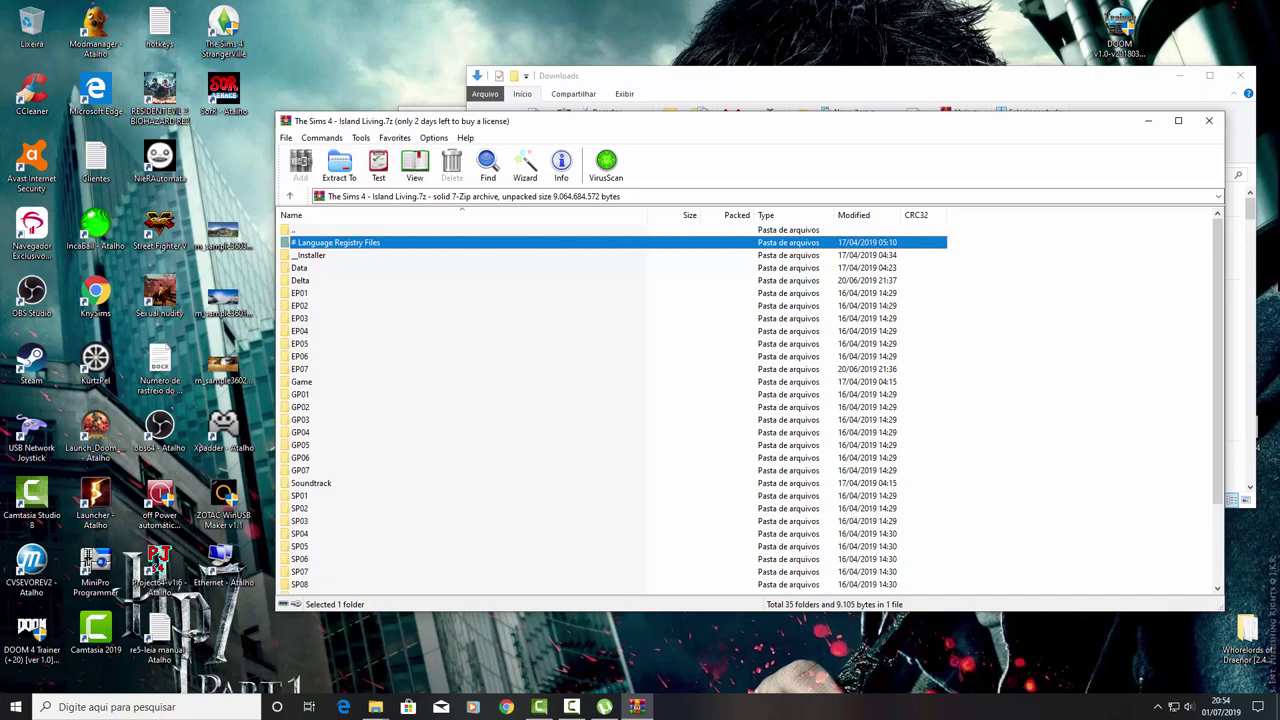
pyautogui.scroll(-3, 750, 400)
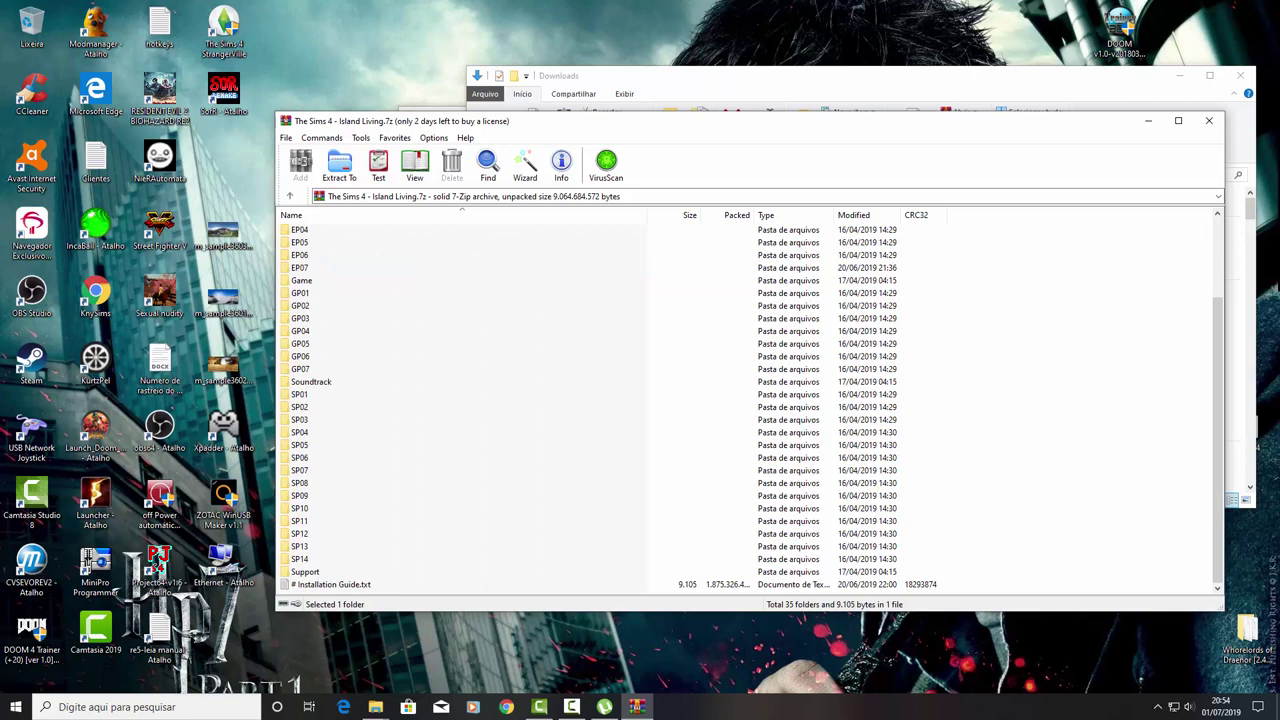
pyautogui.keyDown('shift'); pyautogui.click(305, 571); pyautogui.keyUp('shift')
pyautogui.scroll(3, 612, 400)
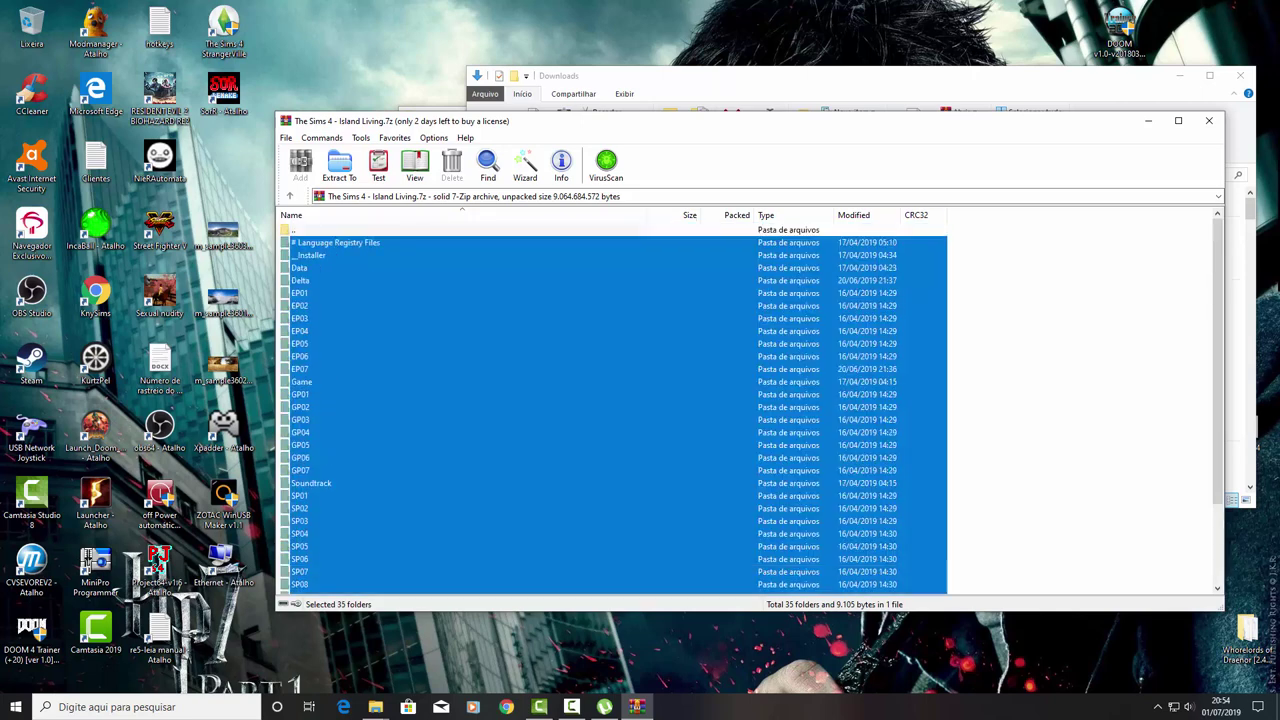
# Step: Place The Sims 4 StrangerVille folder and the Island Living archive side by side and start extracting the selected folders into the game folder
pyautogui.click(375, 707)
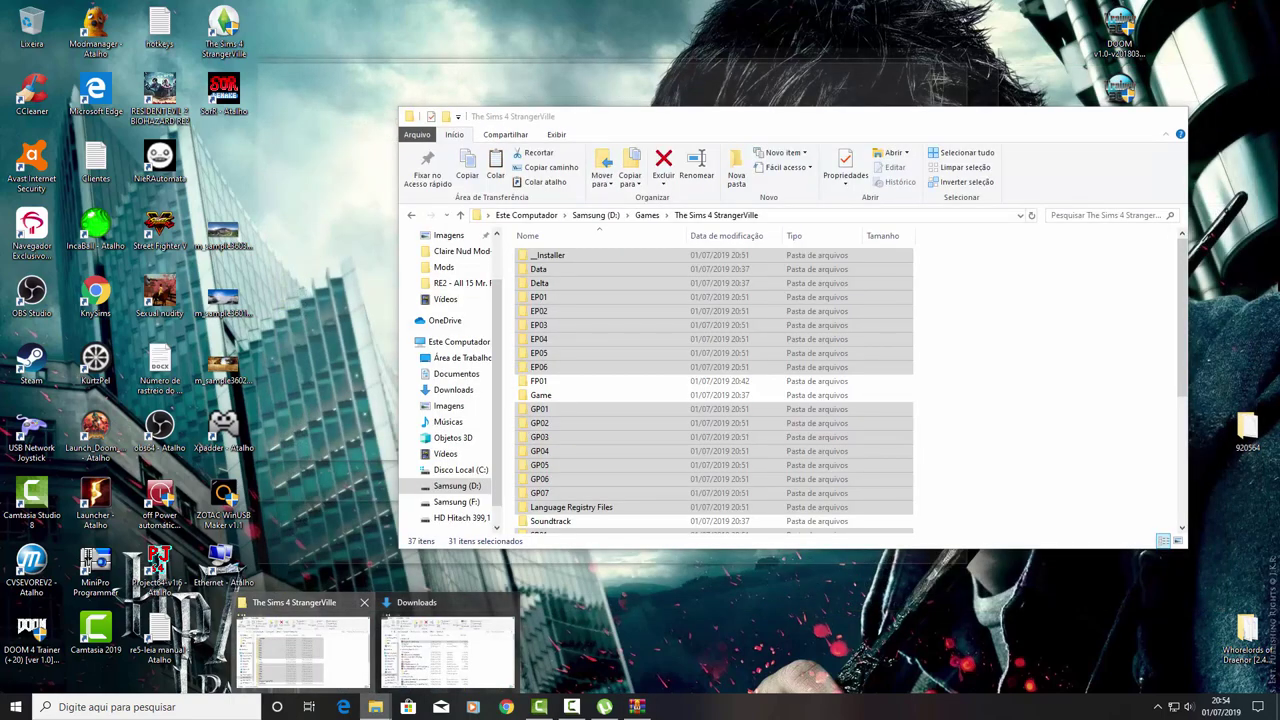
pyautogui.click(303, 650)
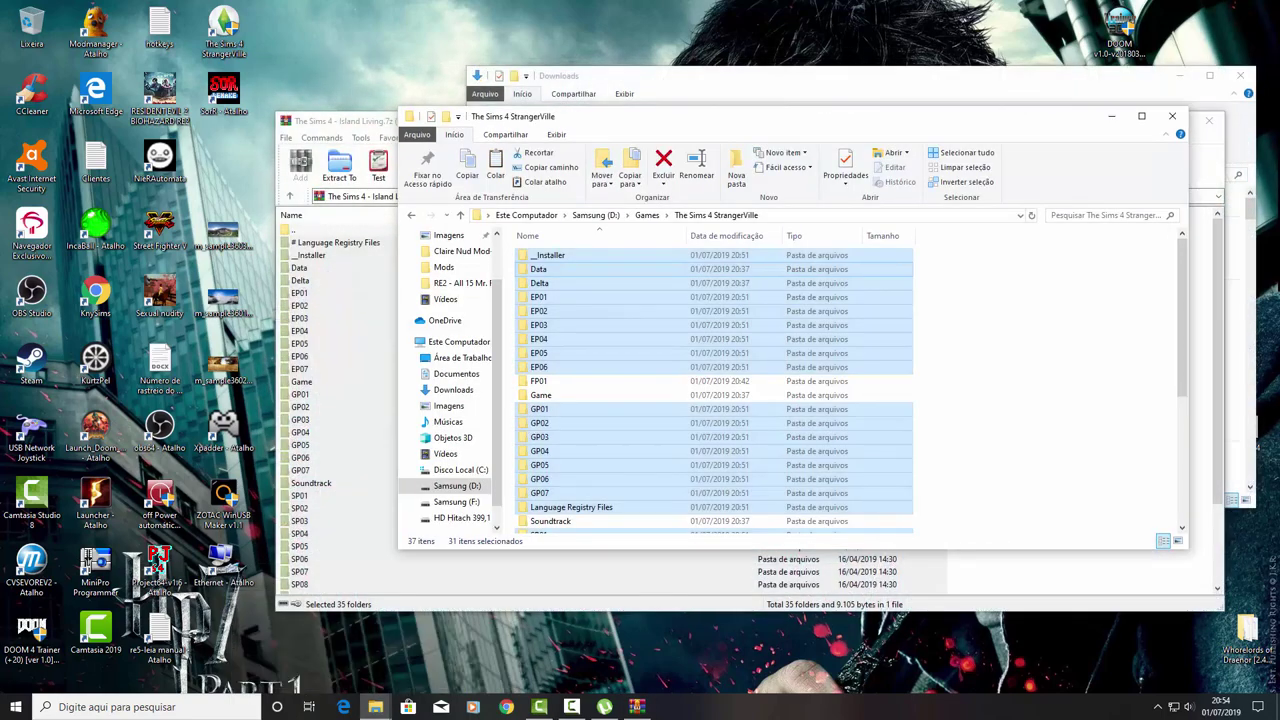
pyautogui.click(1000, 400)
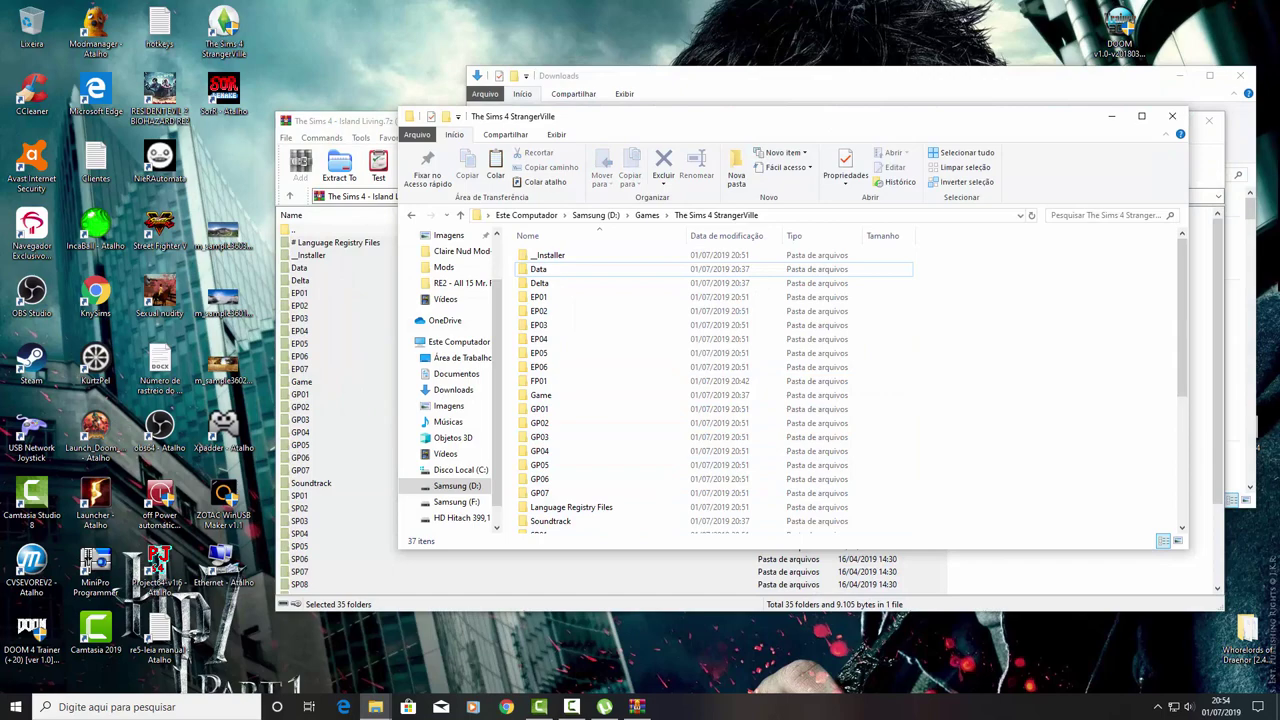
pyautogui.moveTo(884, 126); pyautogui.dragTo(591, 138)
pyautogui.hotkey('alt', 'Tab')
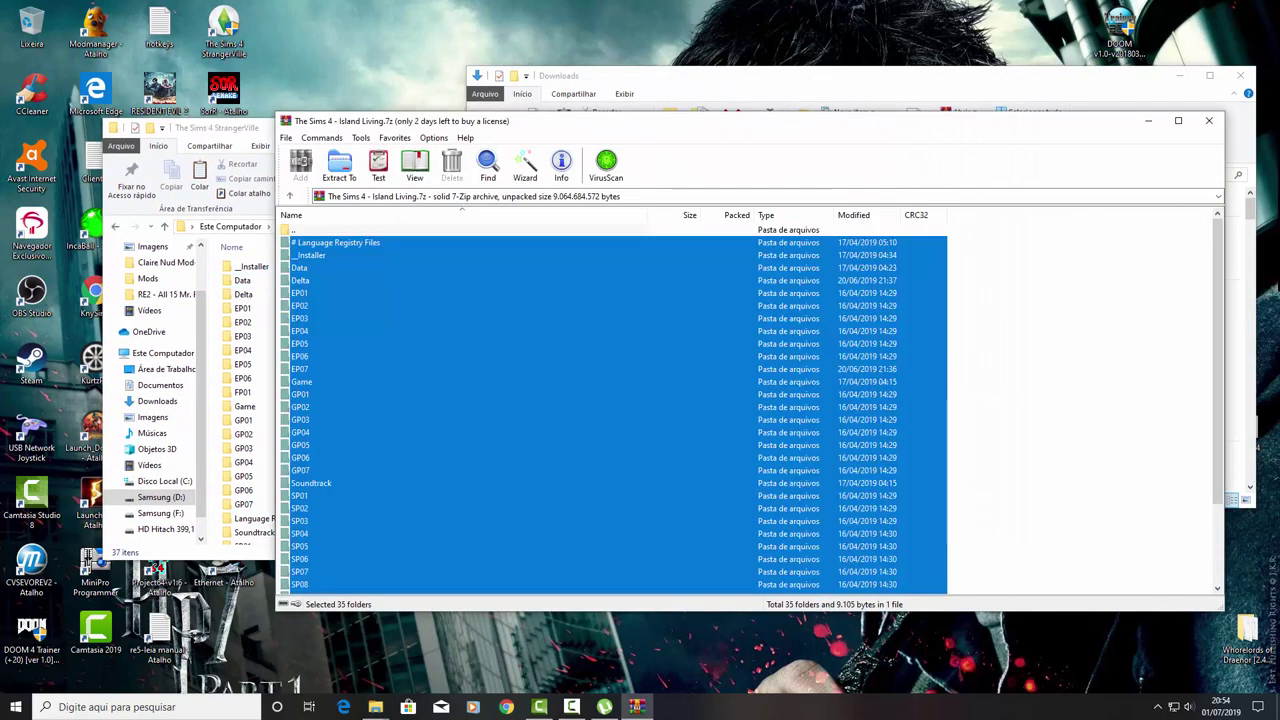
pyautogui.moveTo(594, 130); pyautogui.dragTo(955, 121)
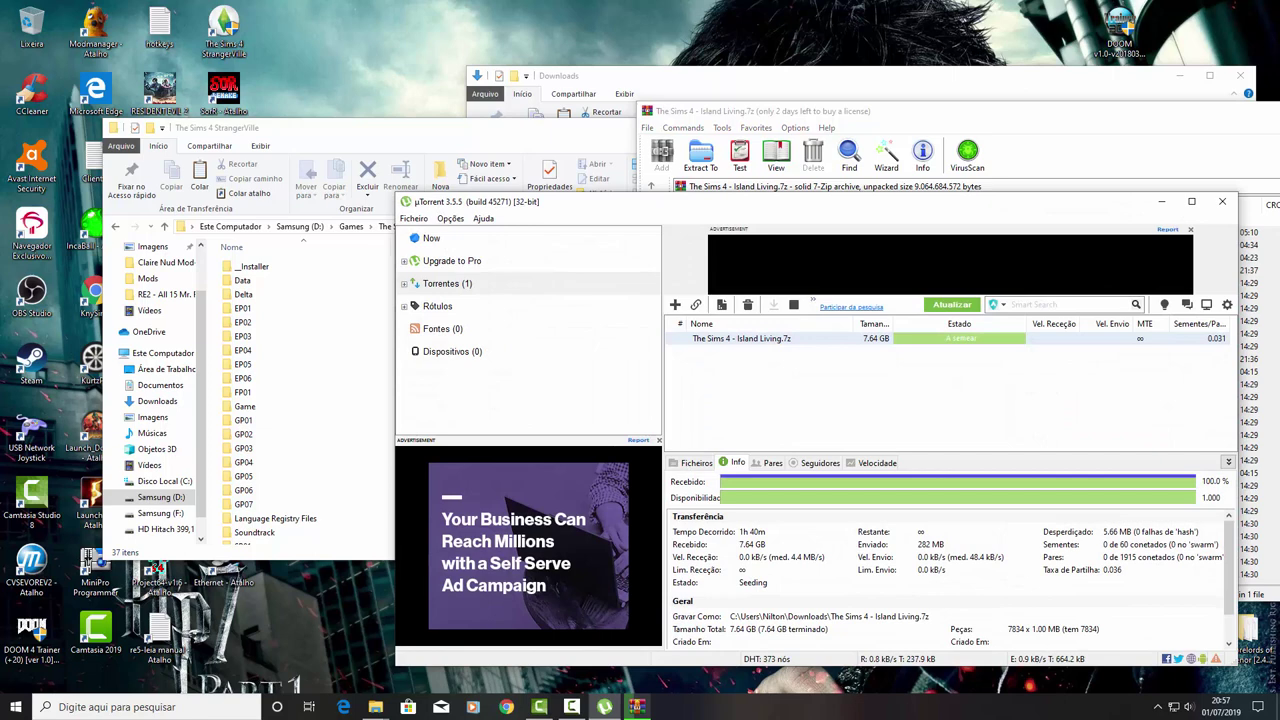
# Step: Exit µTorrent completely, confirm the exit, and check that it is gone from the hidden notification icons
pyautogui.click(1158, 707)
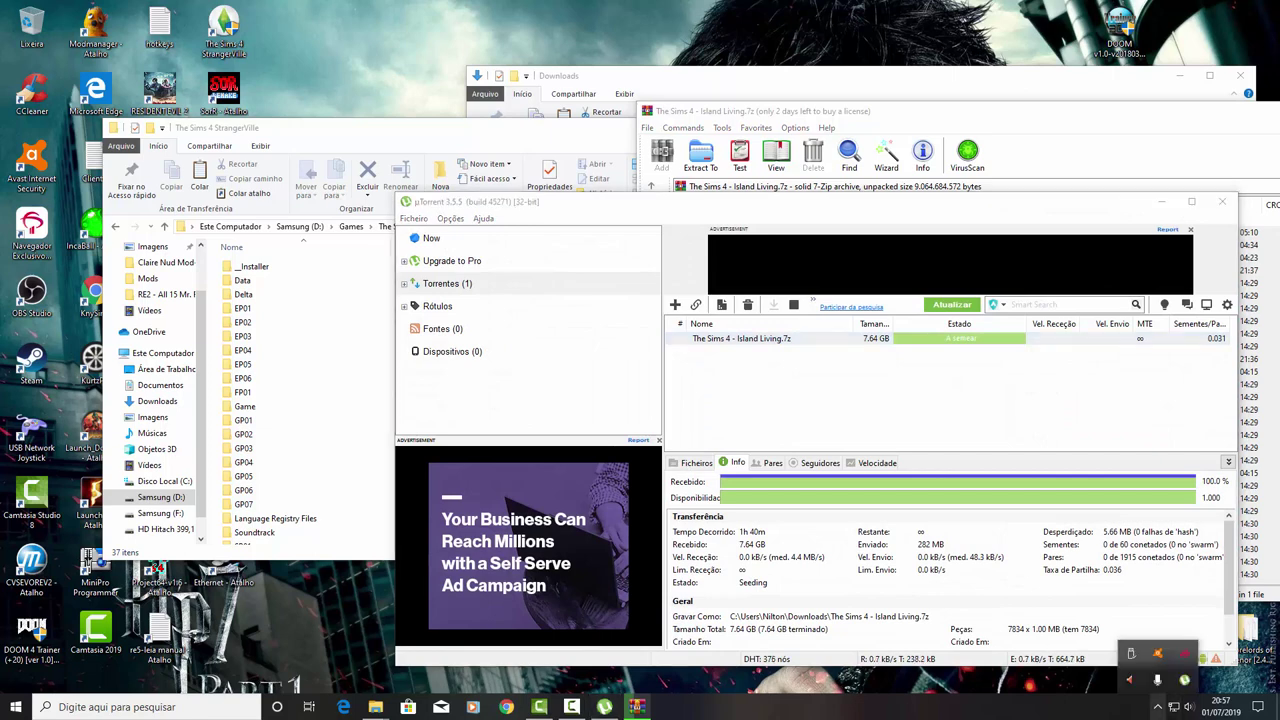
pyautogui.rightClick(1184, 680)
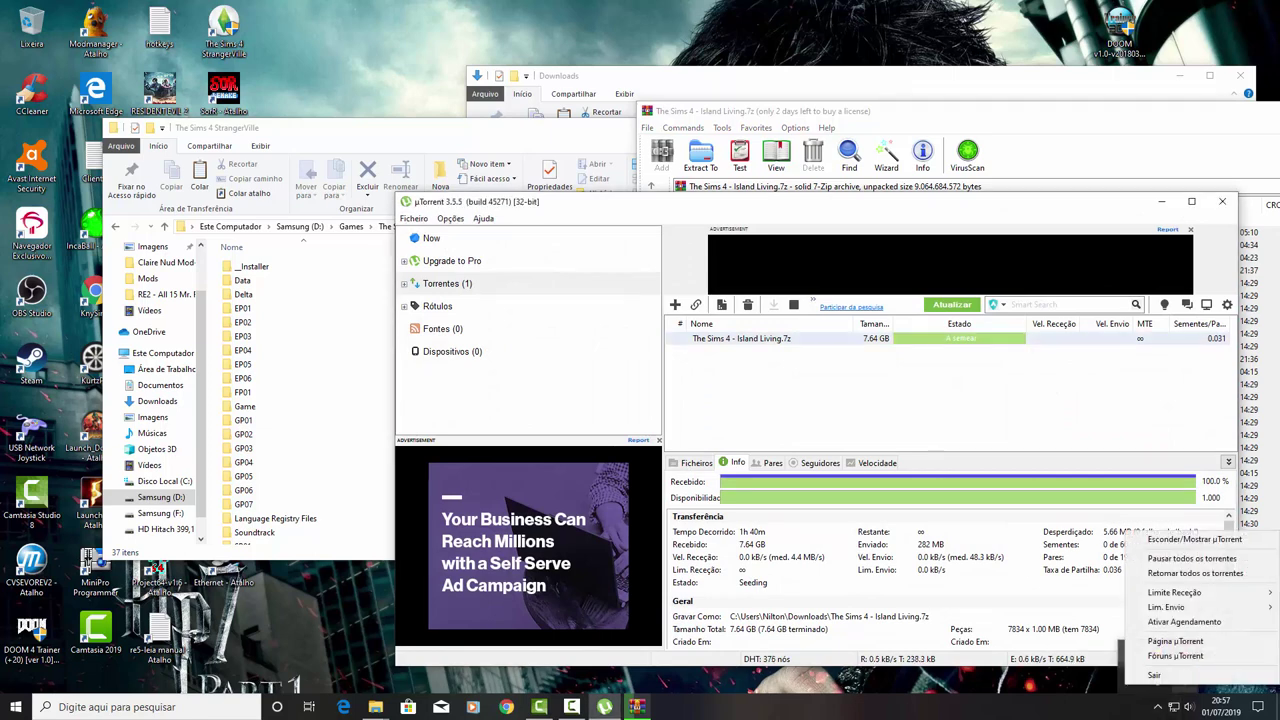
pyautogui.click(1155, 675)
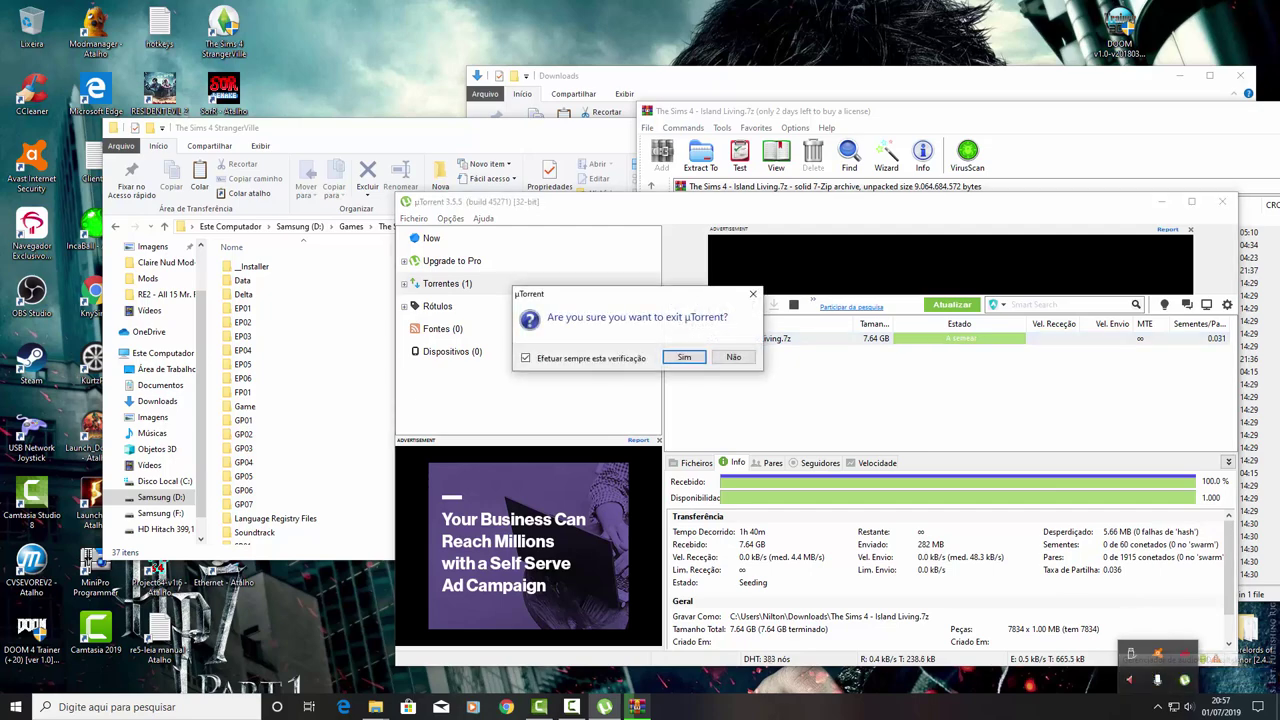
pyautogui.press('Return')
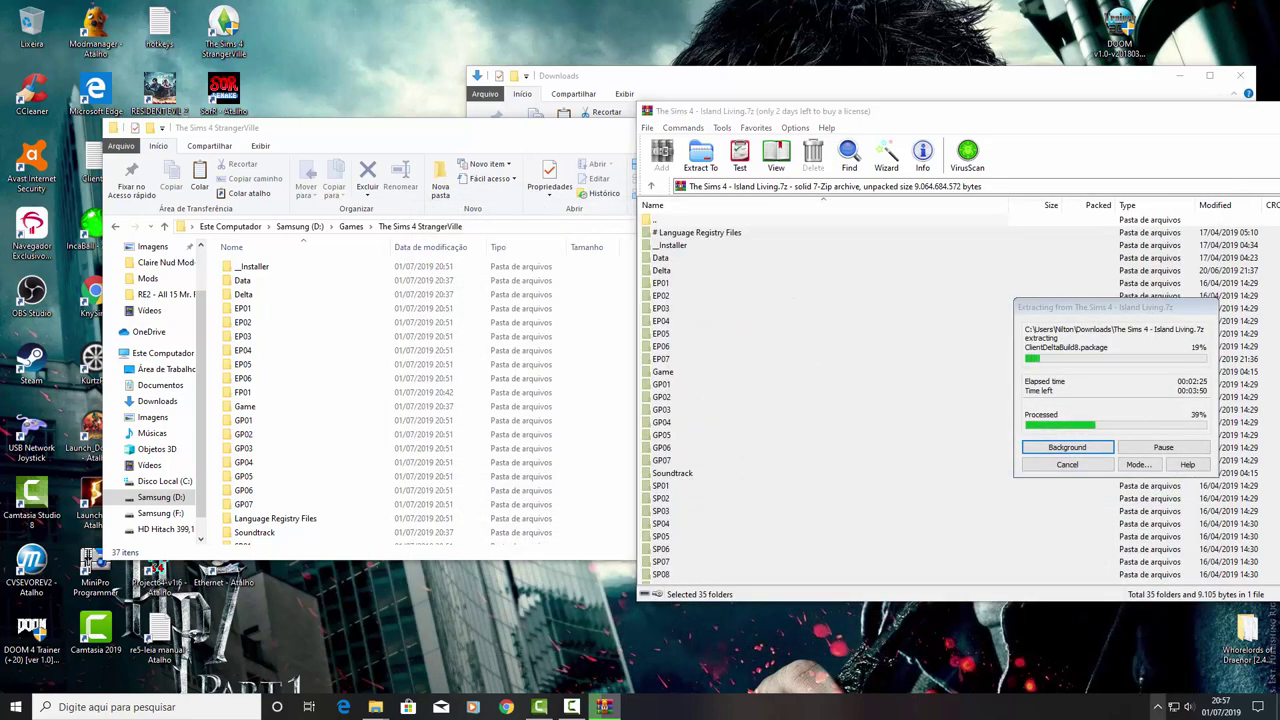
pyautogui.click(1158, 707)
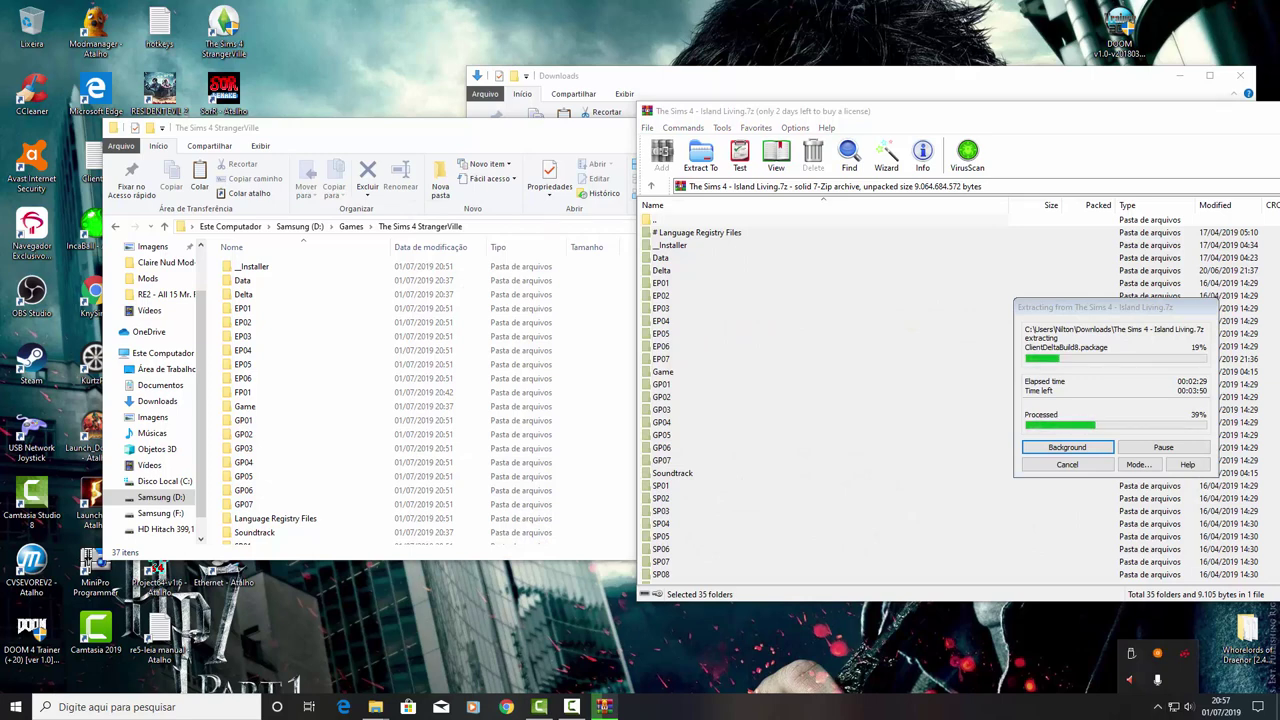
pyautogui.press('Escape')
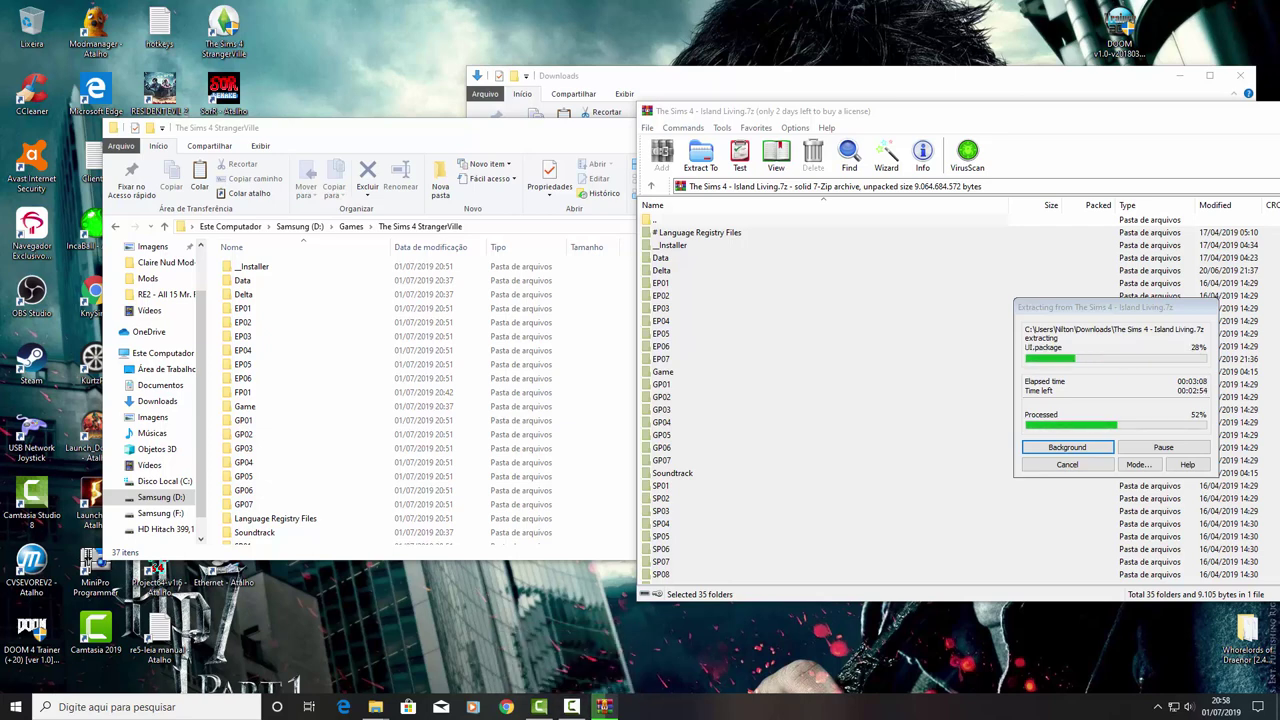
# Step: Open a new File Explorer window at the Documents folder and search it for The Sims 4
pyautogui.rightClick(375, 707)
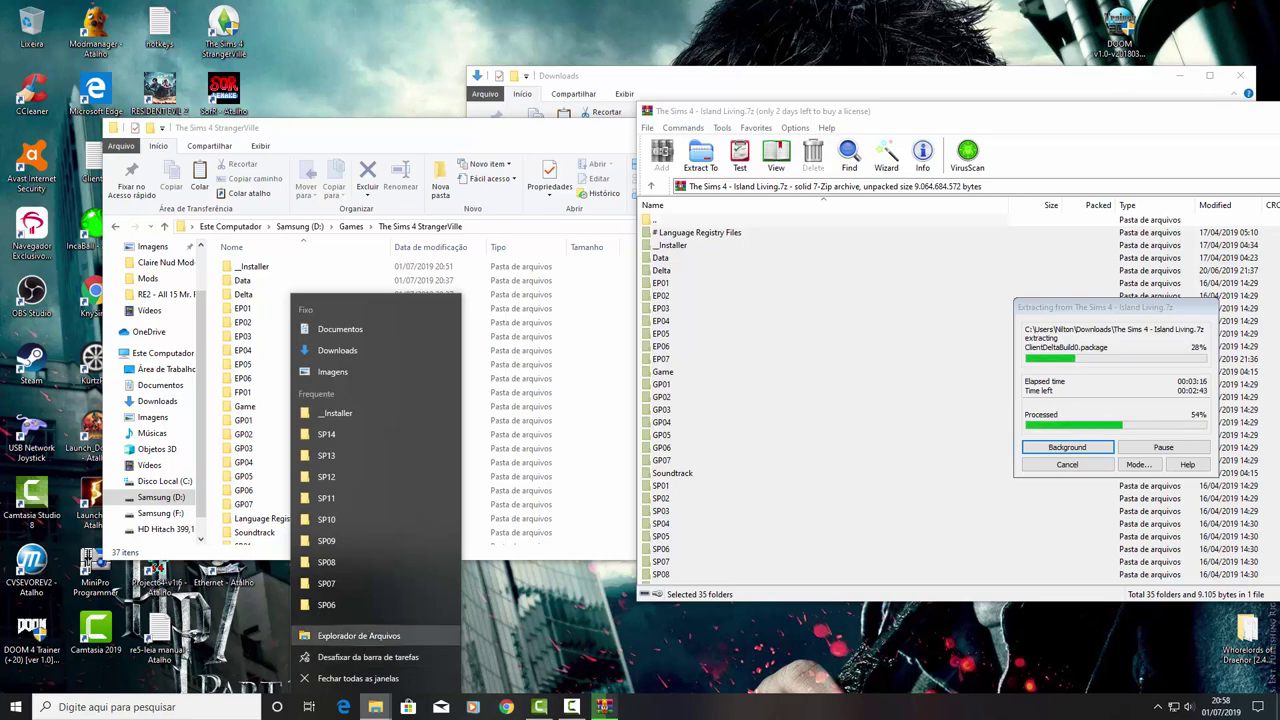
pyautogui.click(359, 635)
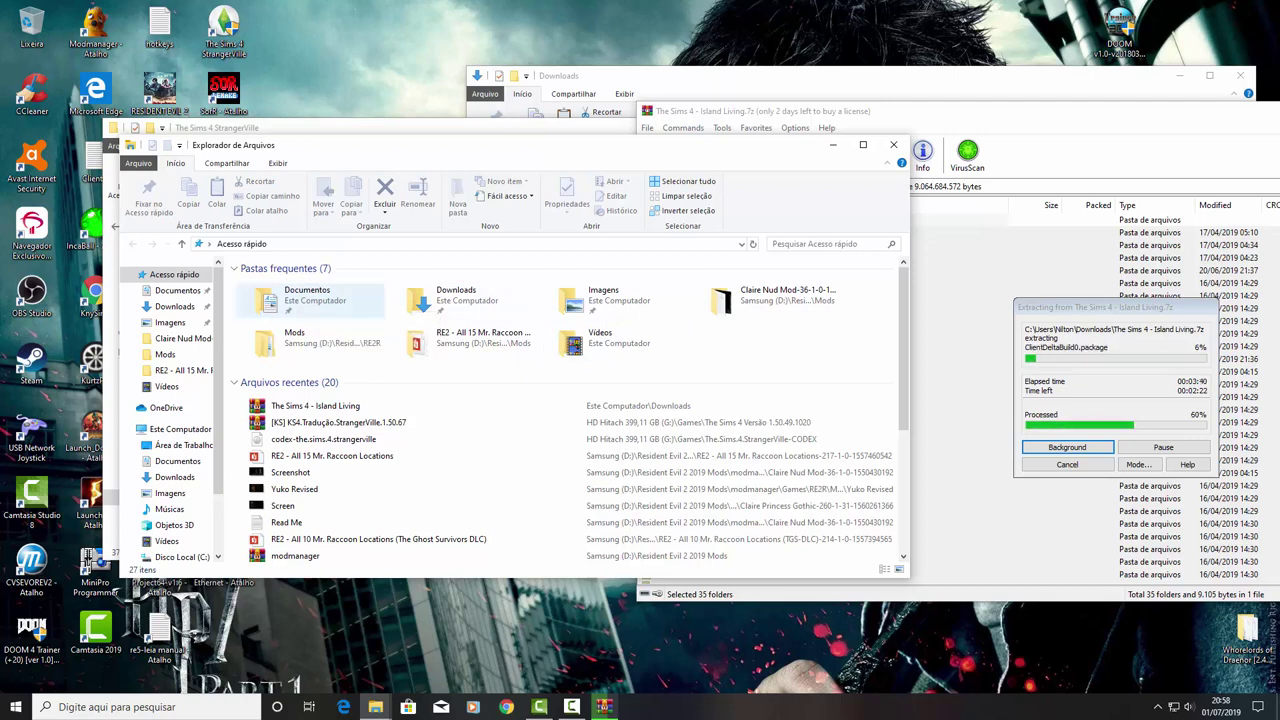
pyautogui.doubleClick(305, 298)
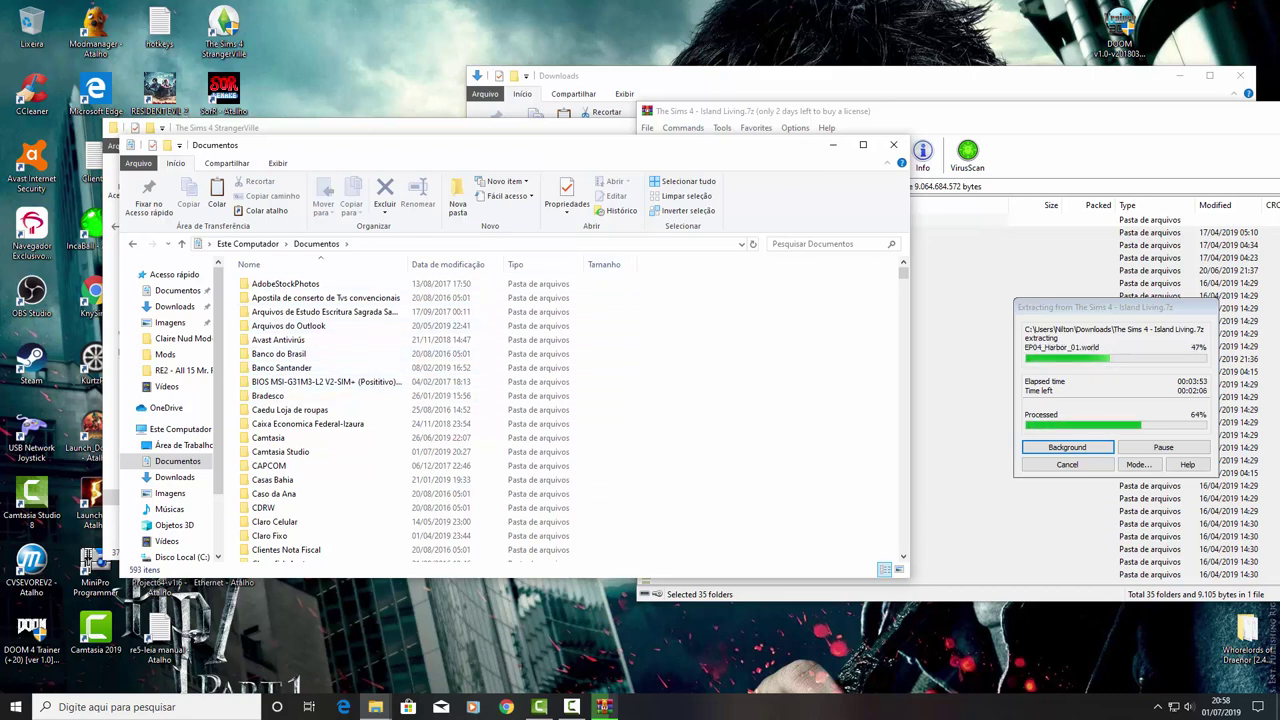
pyautogui.click(820, 244)
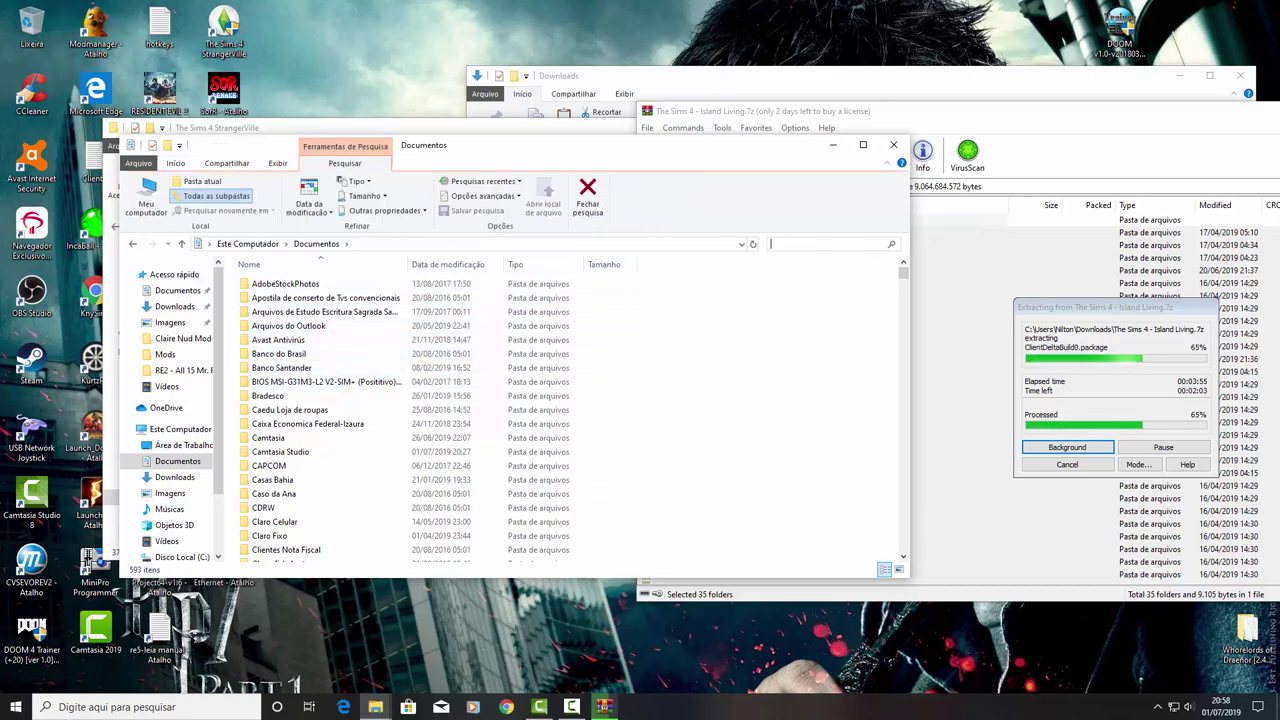
pyautogui.write('T')
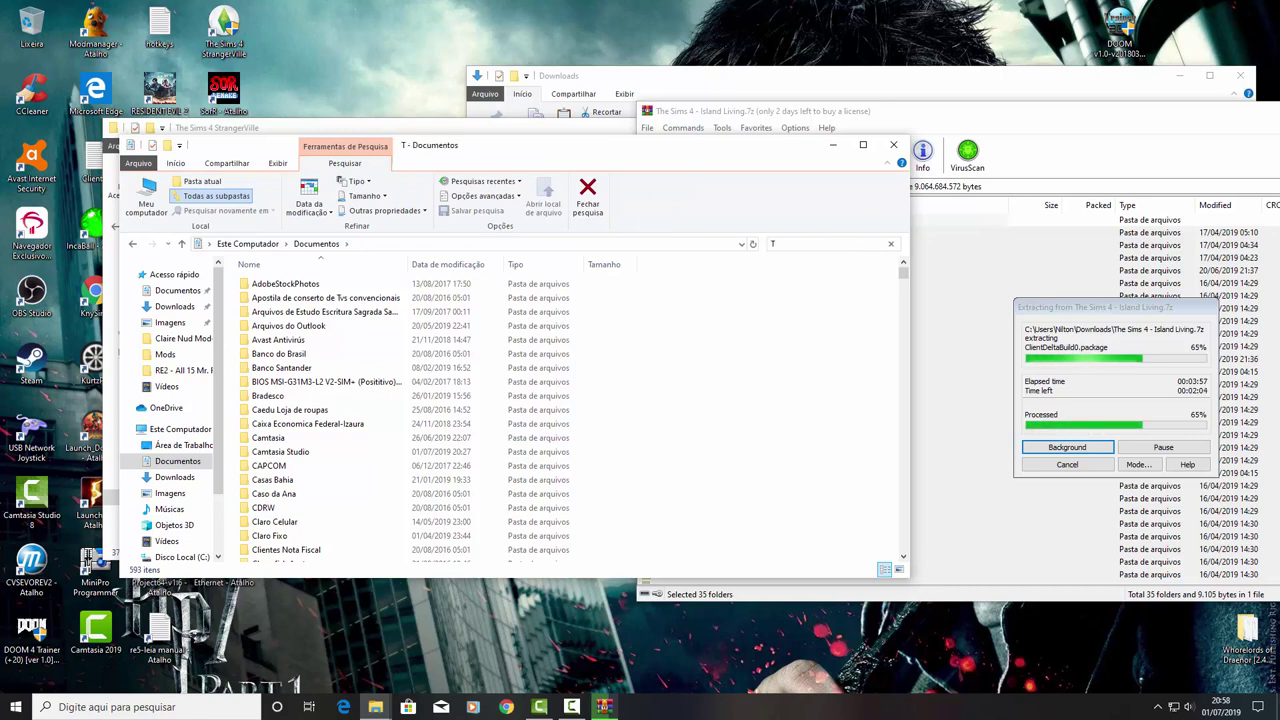
pyautogui.write('he s')
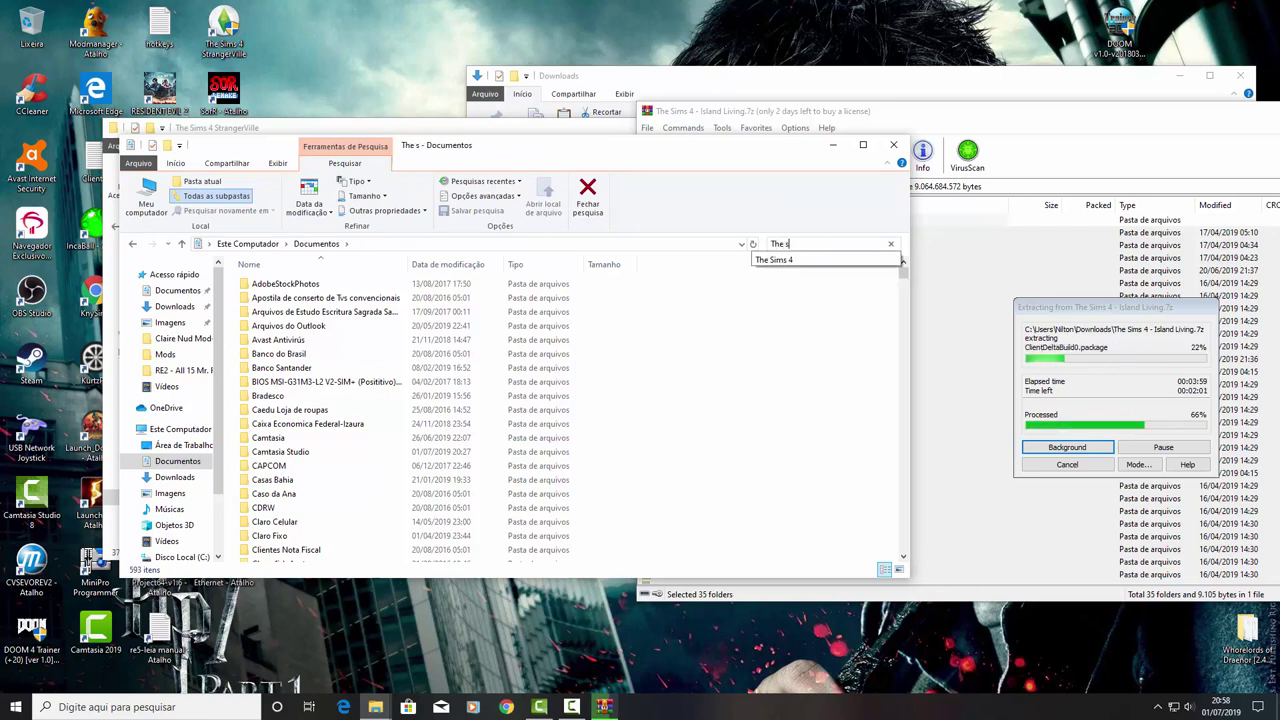
pyautogui.write('ims')
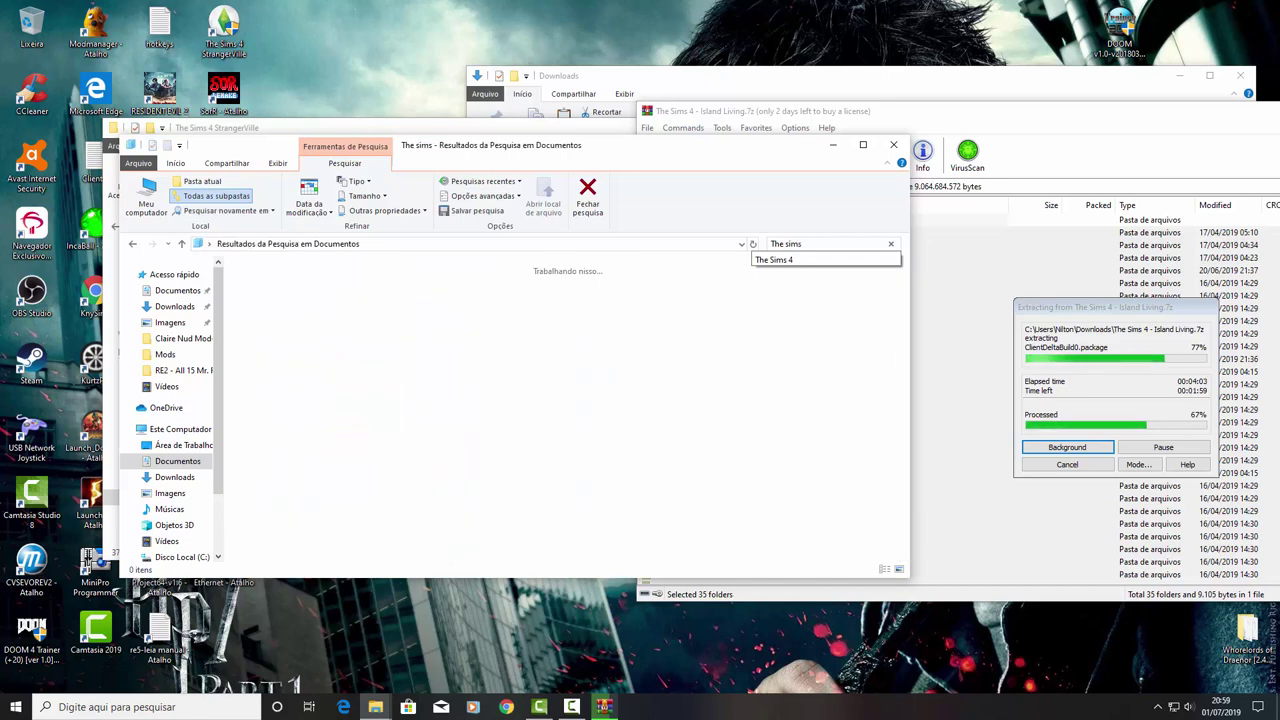
pyautogui.press('Down')
pyautogui.press('Return')
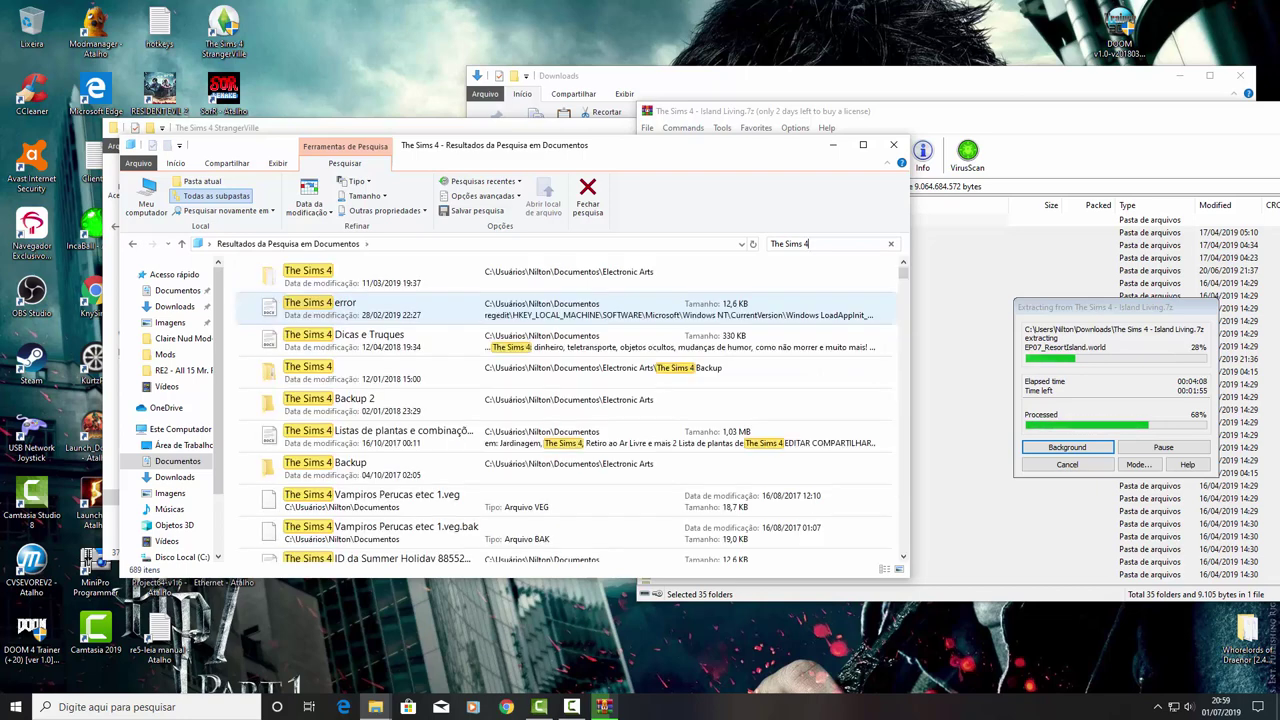
# Step: Go to the location of the first The Sims 4 folder found in Electronic Arts and open its Mods folder
pyautogui.click(400, 277)
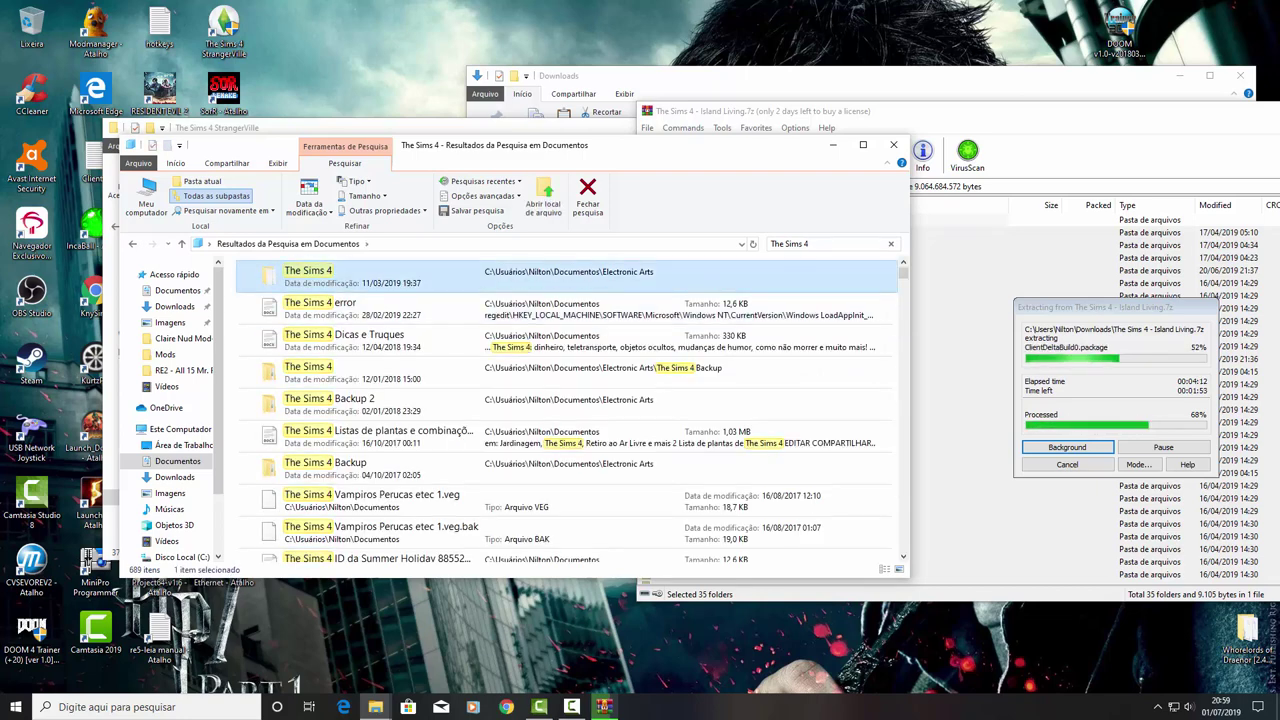
pyautogui.rightClick(314, 278)
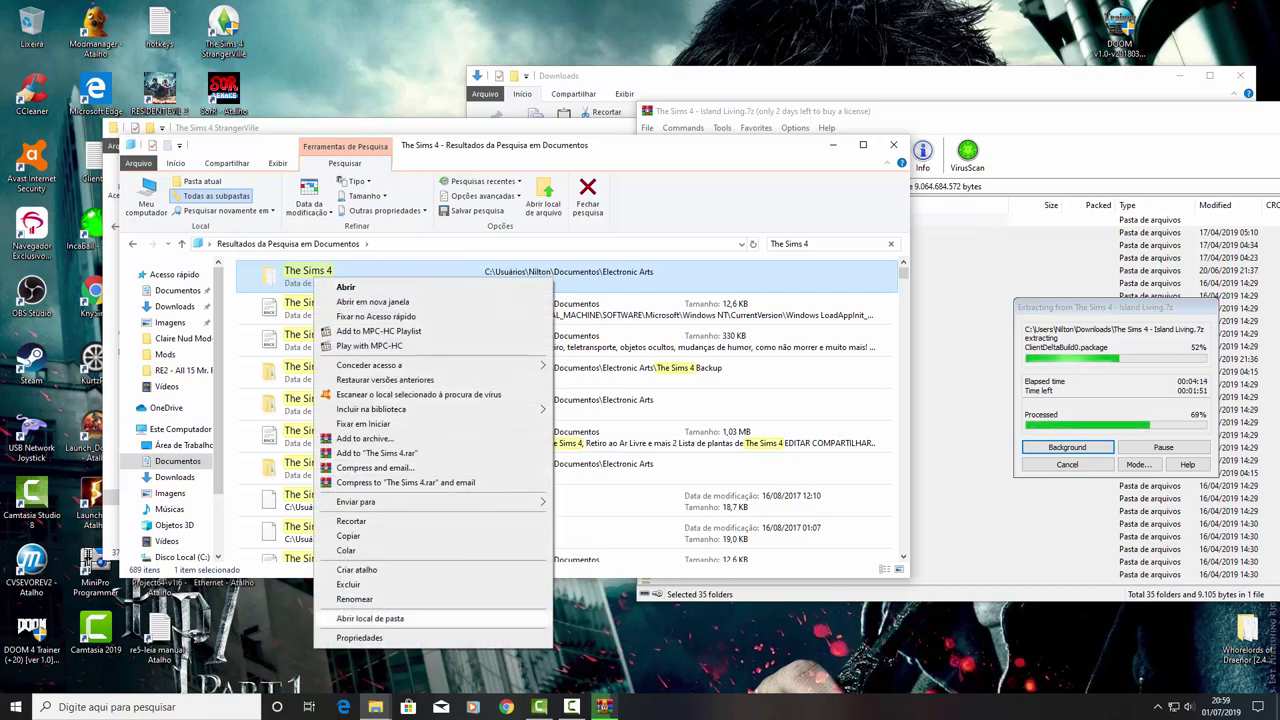
pyautogui.click(370, 618)
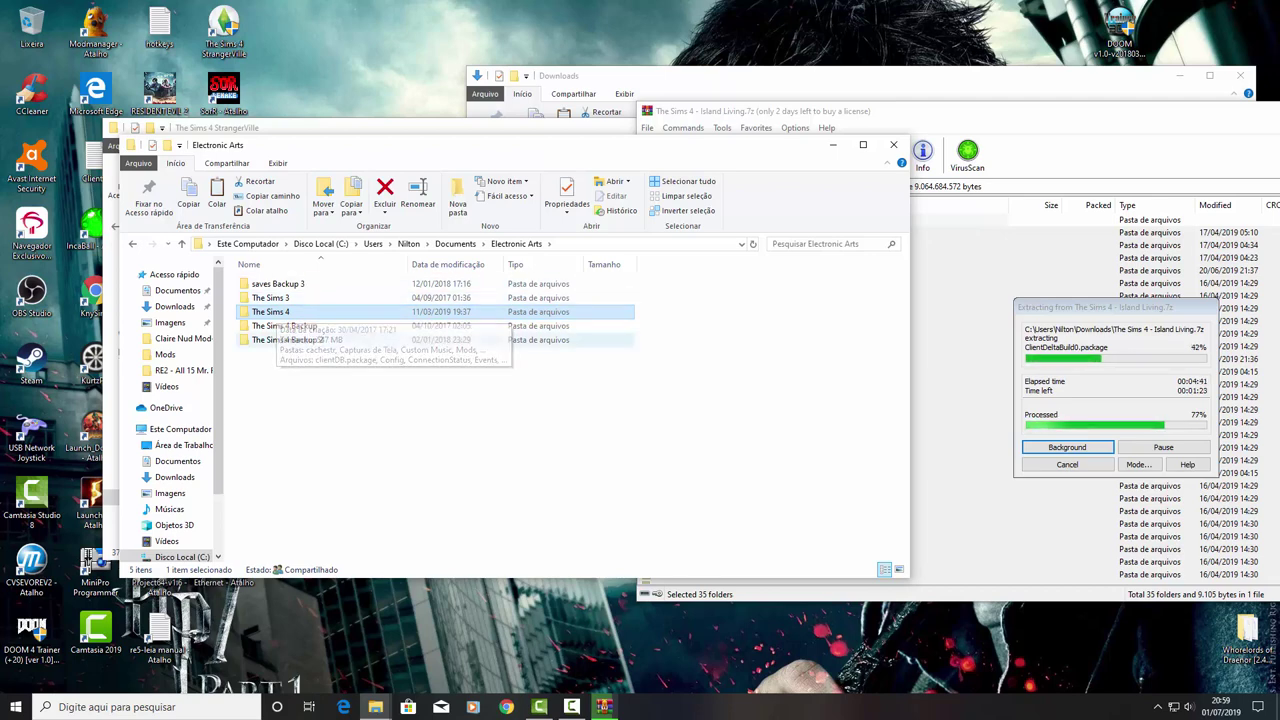
pyautogui.doubleClick(272, 311)
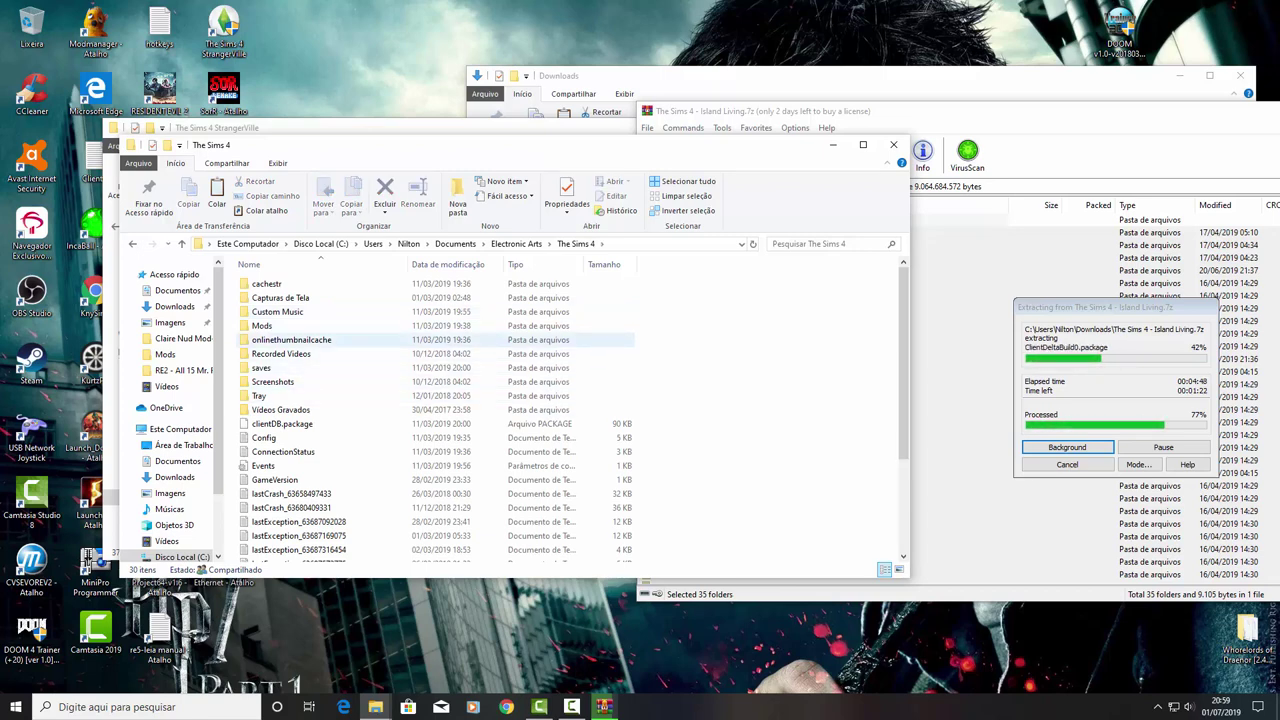
pyautogui.doubleClick(265, 326)
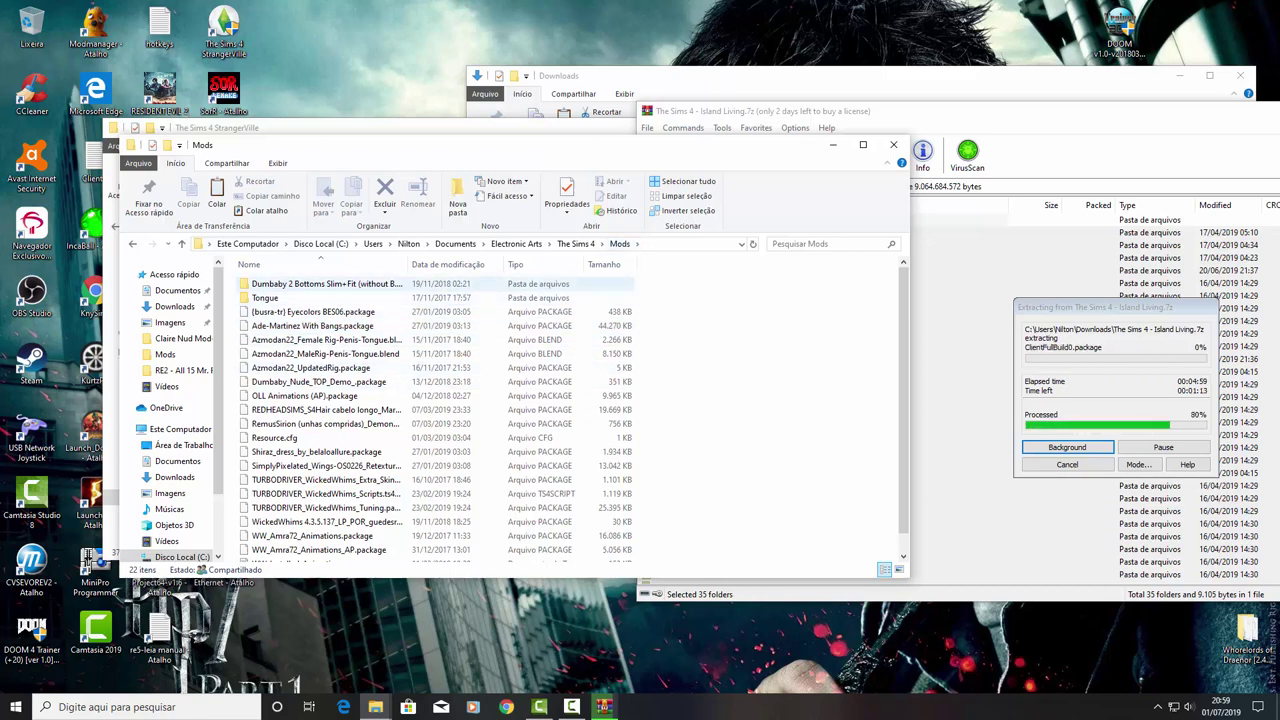
# Step: Select all the files and folders in the Mods folder and cut them
pyautogui.click(320, 284)
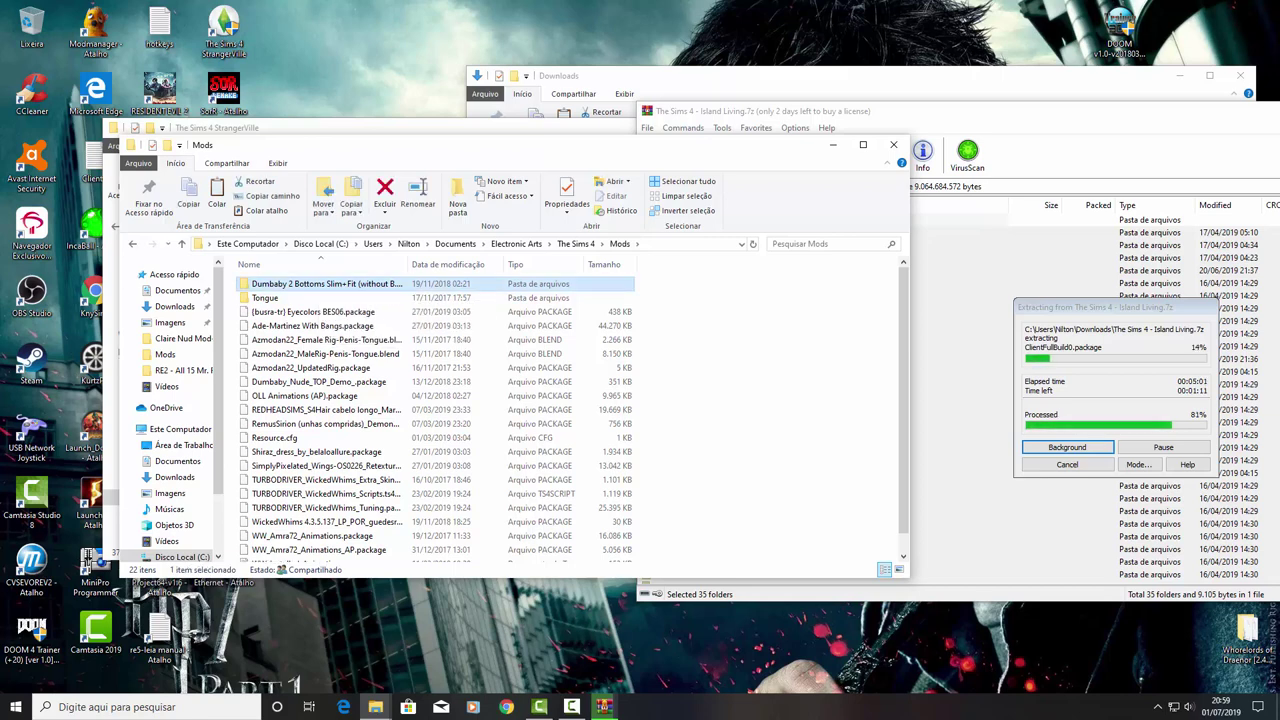
pyautogui.scroll(-1, 400, 466)
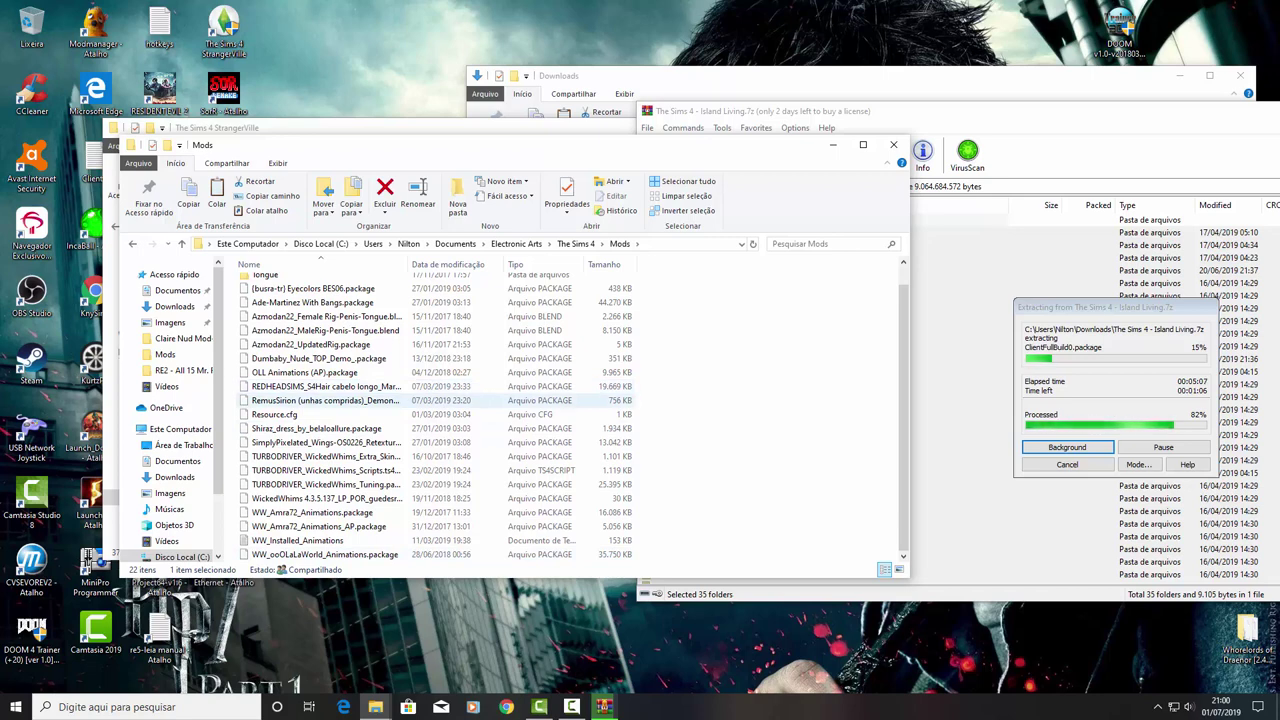
pyautogui.hotkey('ctrl', 'a')
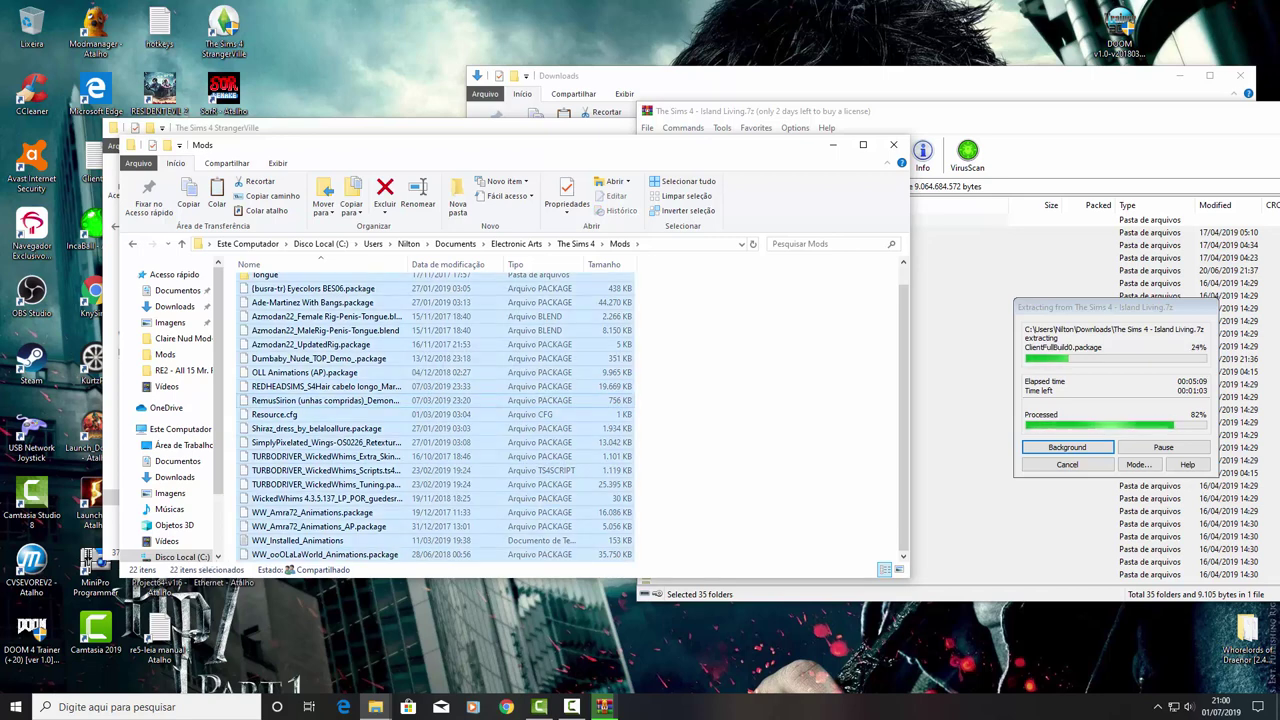
pyautogui.scroll(1, 435, 417)
pyautogui.rightClick(340, 280)
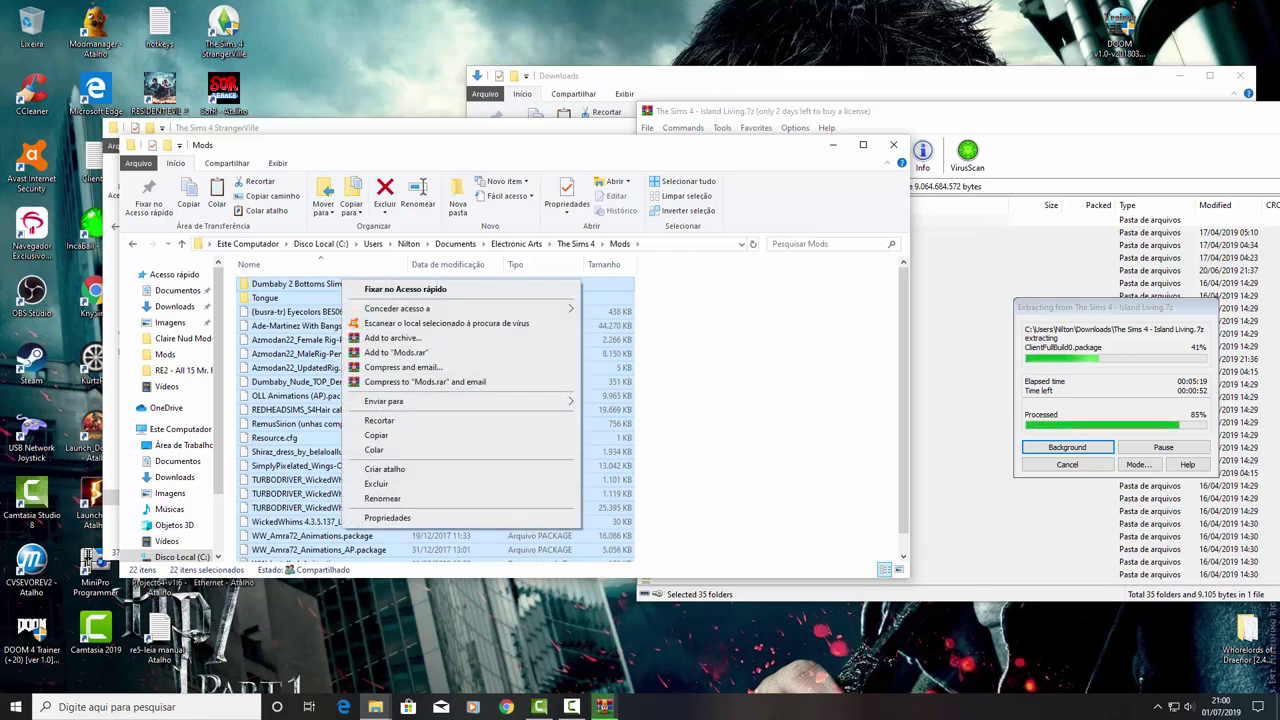
pyautogui.press('Escape')
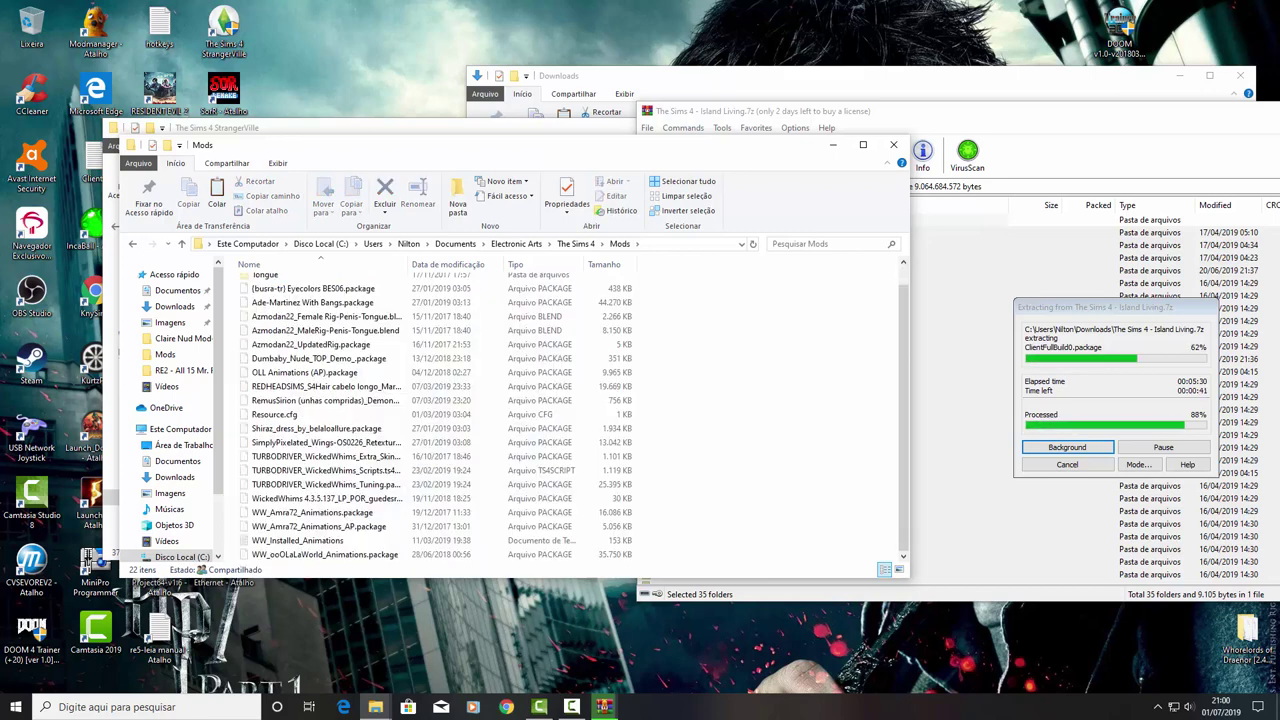
# Step: Create a new folder named Bakup inside the Mods folder
pyautogui.hotkey('ctrl', 'shift', 'n')
pyautogui.write('Bakup')
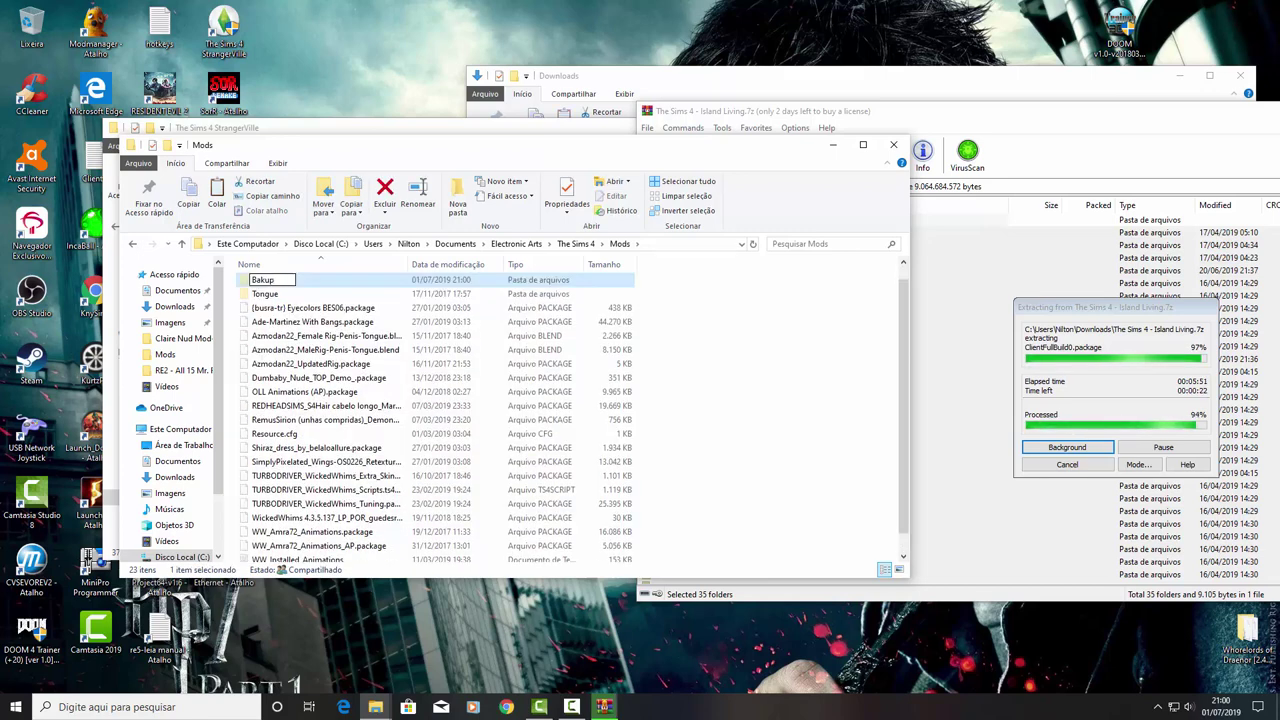
pyautogui.press('Return')
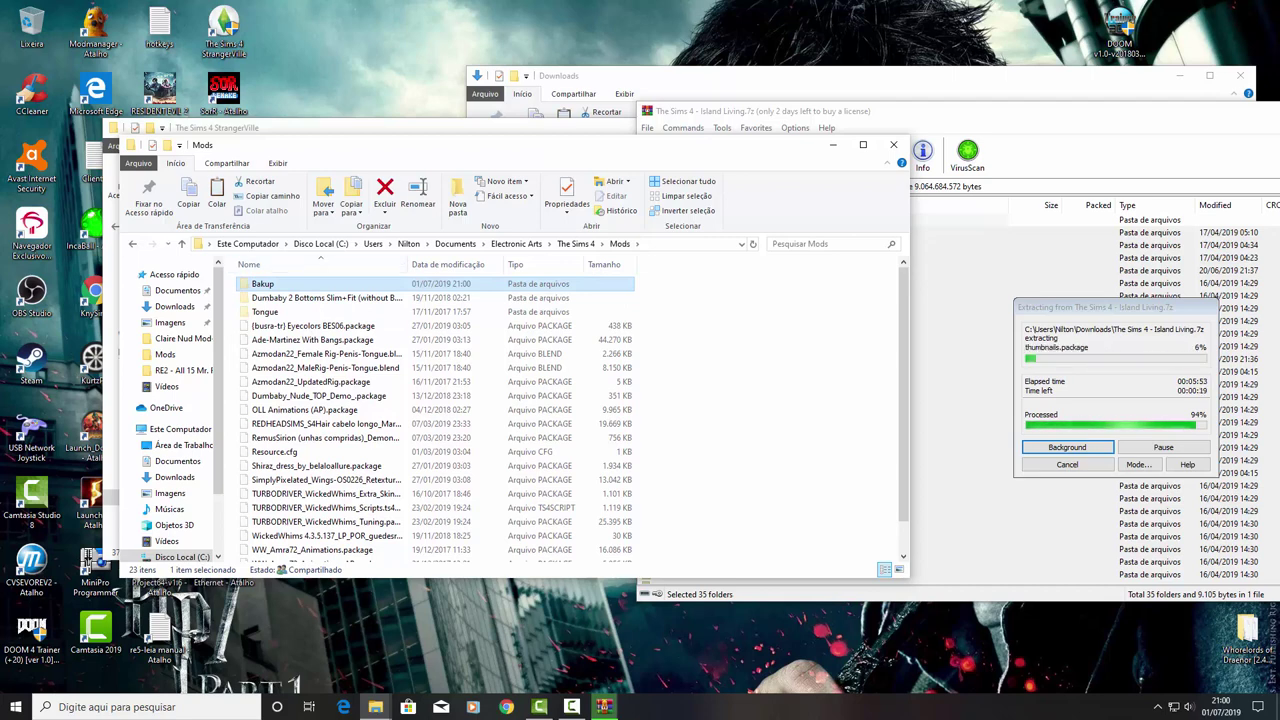
# Step: Paste the cut mods into the Bakup folder and return to The Sims 4 folder
pyautogui.press('Return')
pyautogui.rightClick(277, 319)
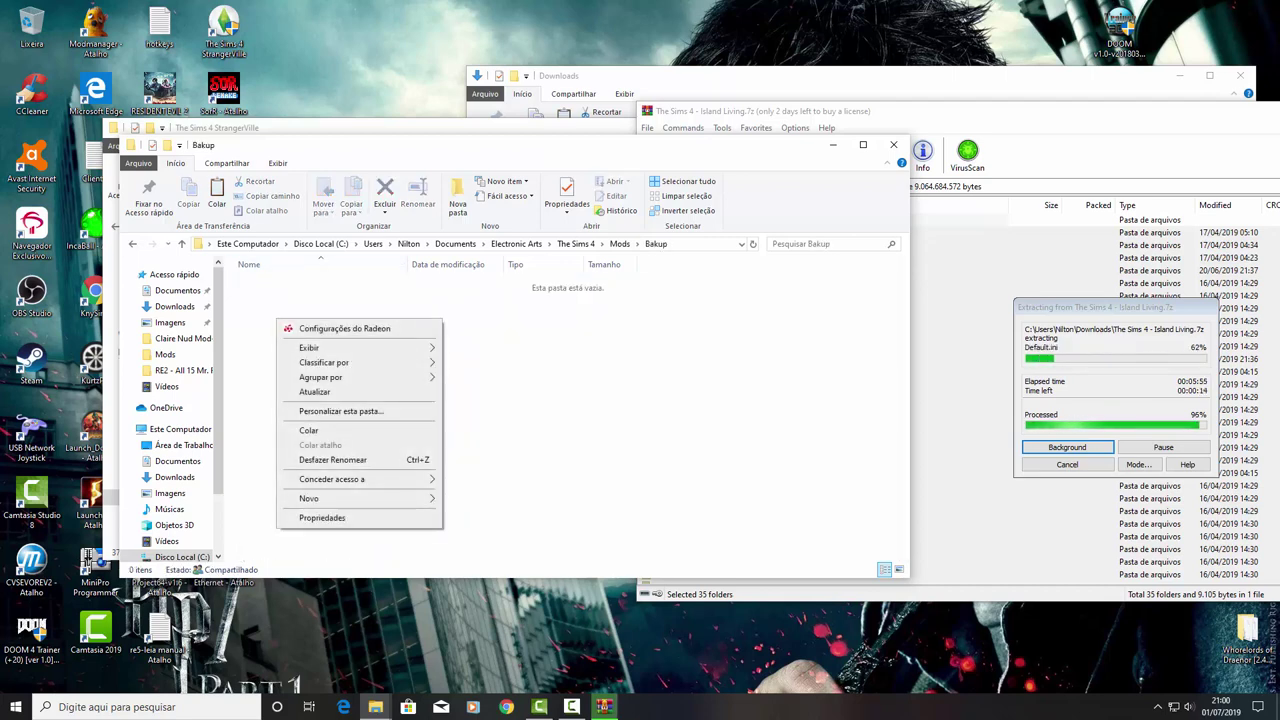
pyautogui.click(308, 430)
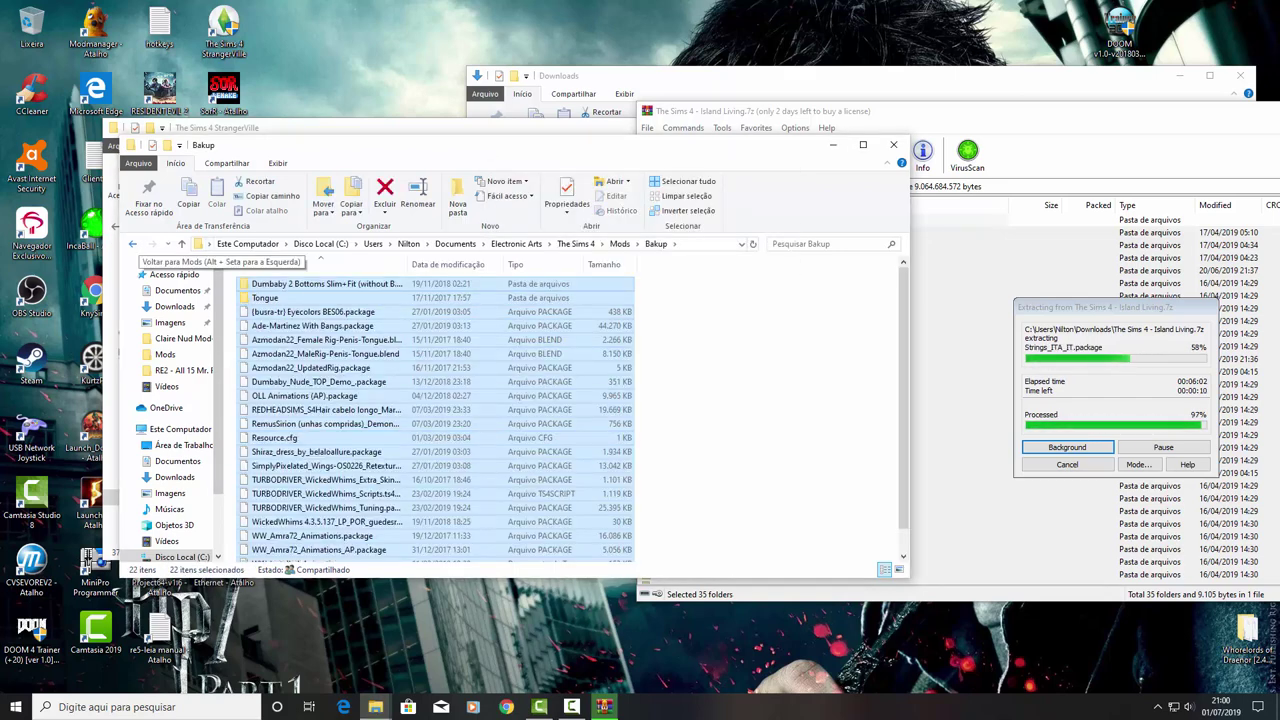
pyautogui.click(133, 244)
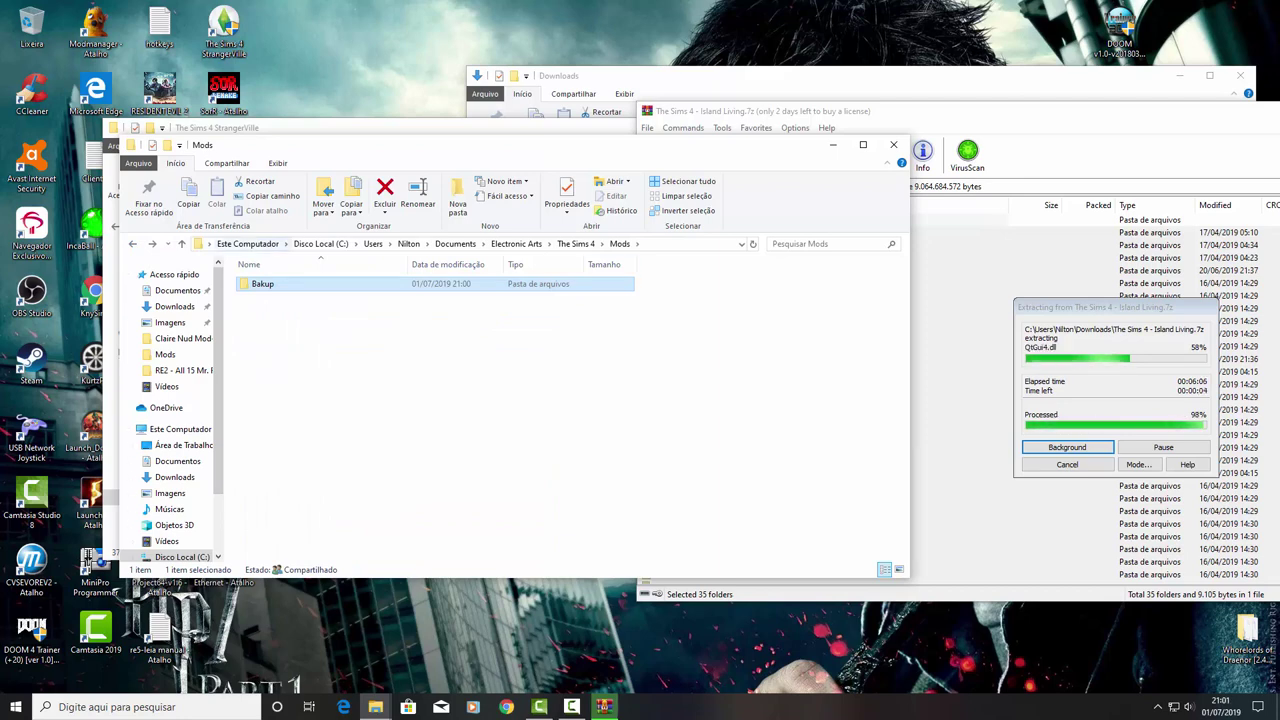
pyautogui.click(133, 244)
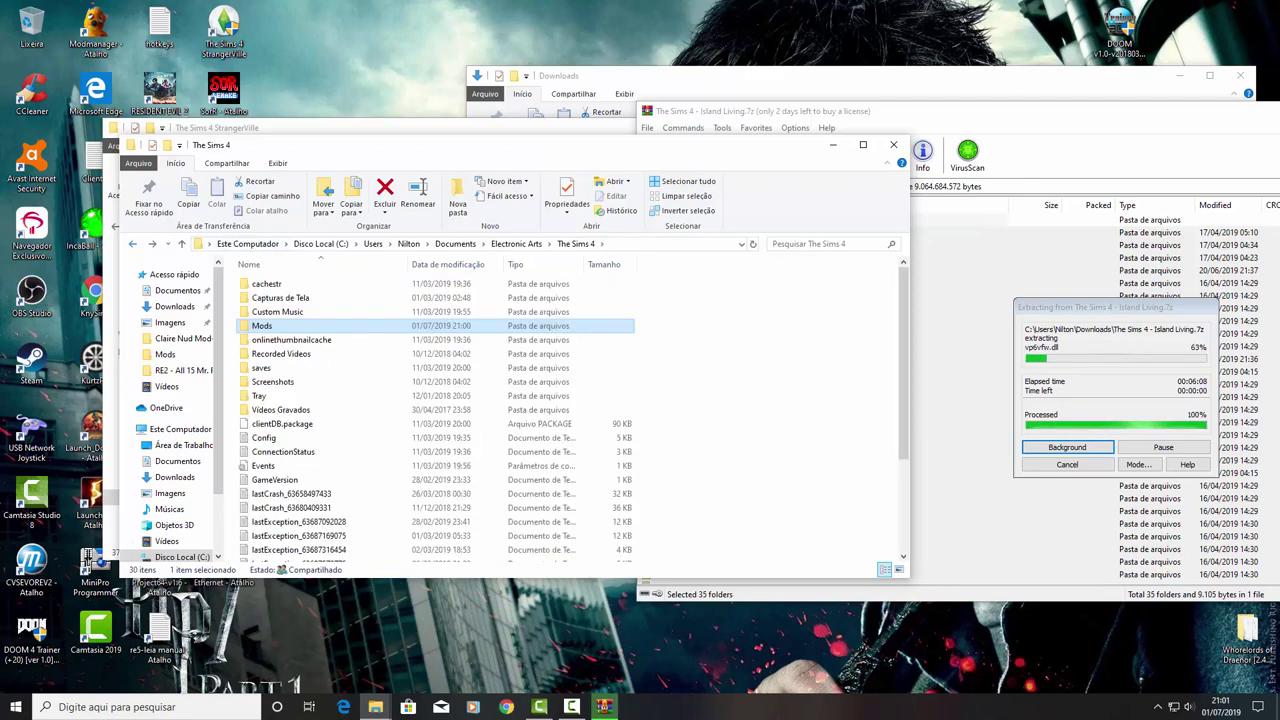
# Step: Bring The Sims 4 StrangerVille folder forward, replace its same-named files with the extracted ones, and look over the archive's folder list
pyautogui.click(110, 555)
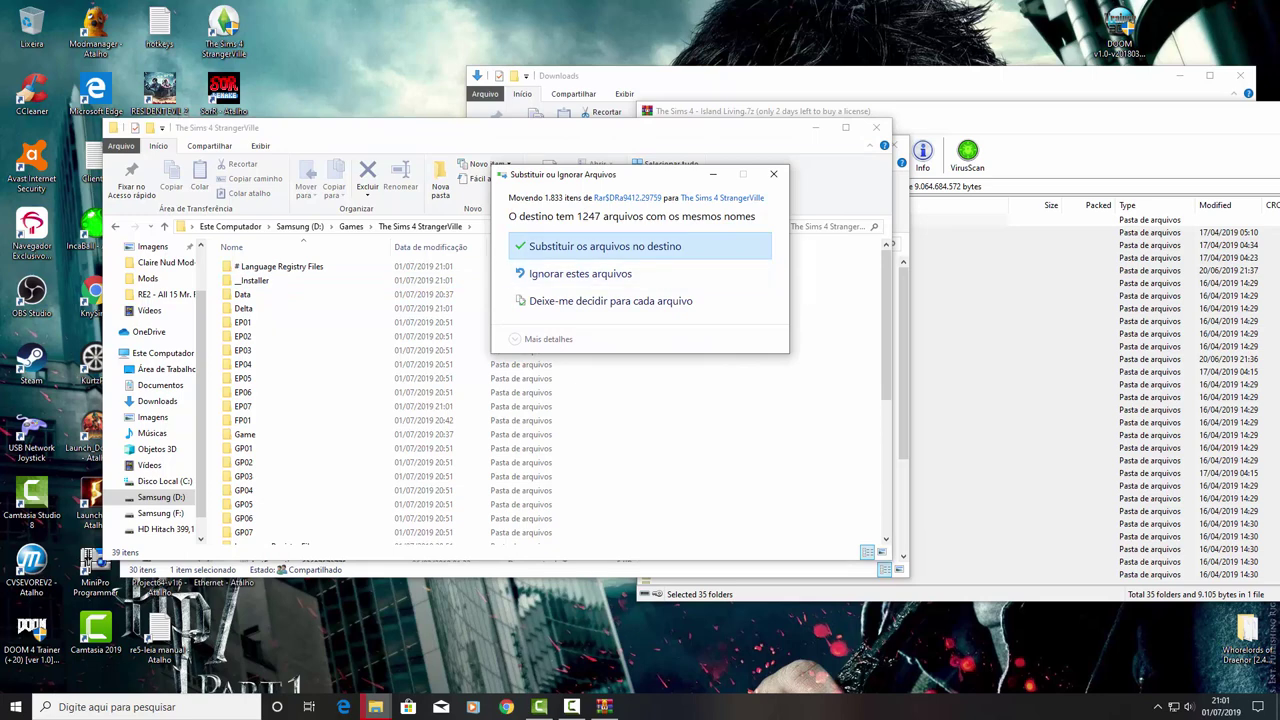
pyautogui.click(604, 246)
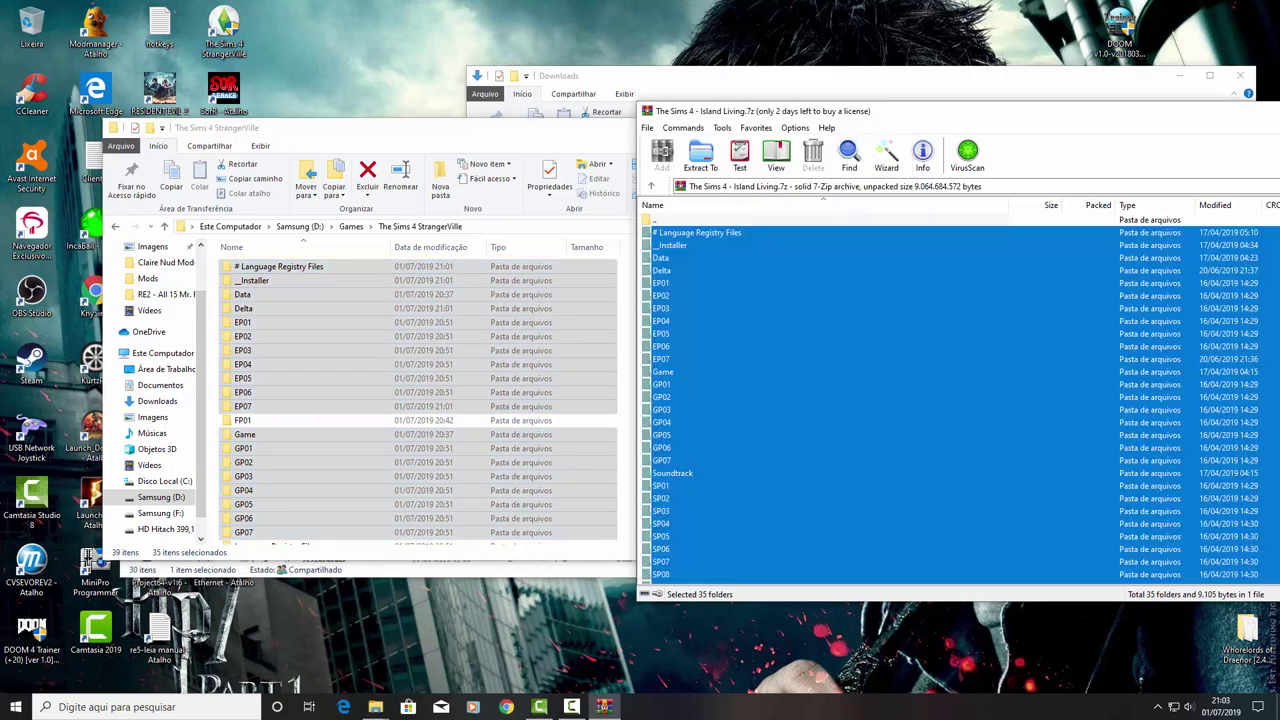
pyautogui.scroll(-3, 960, 395)
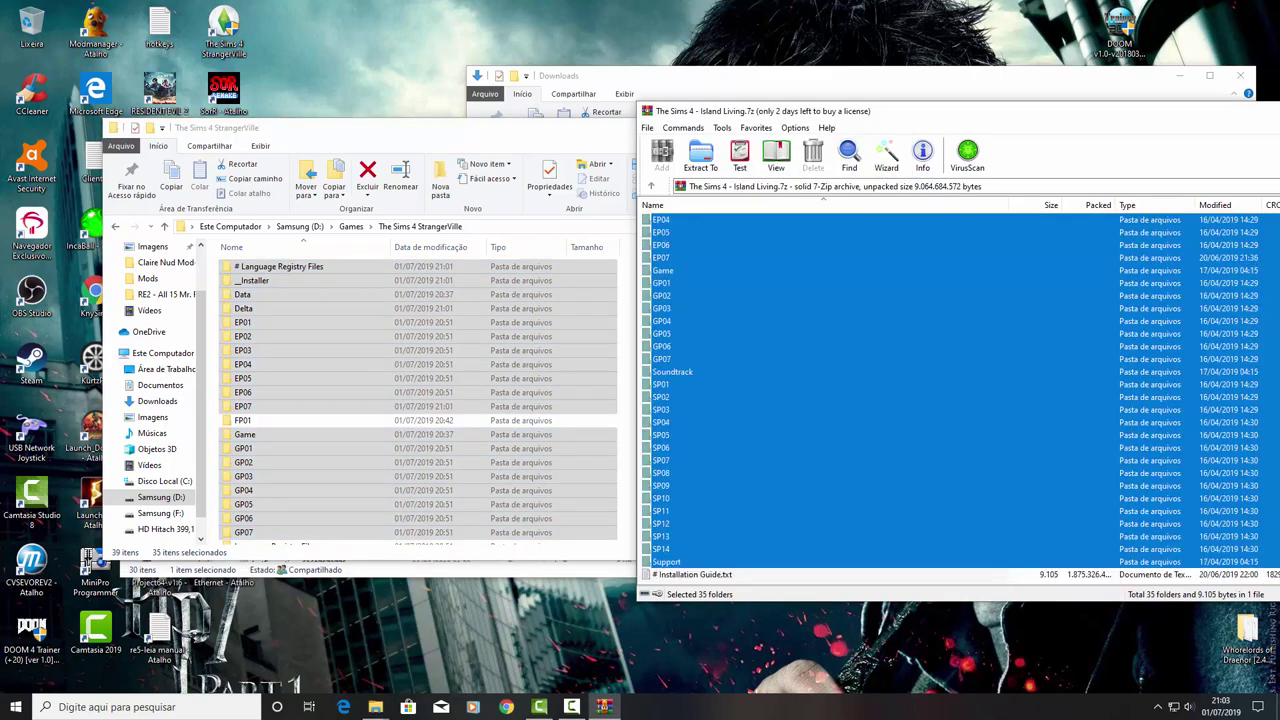
pyautogui.scroll(3, 960, 395)
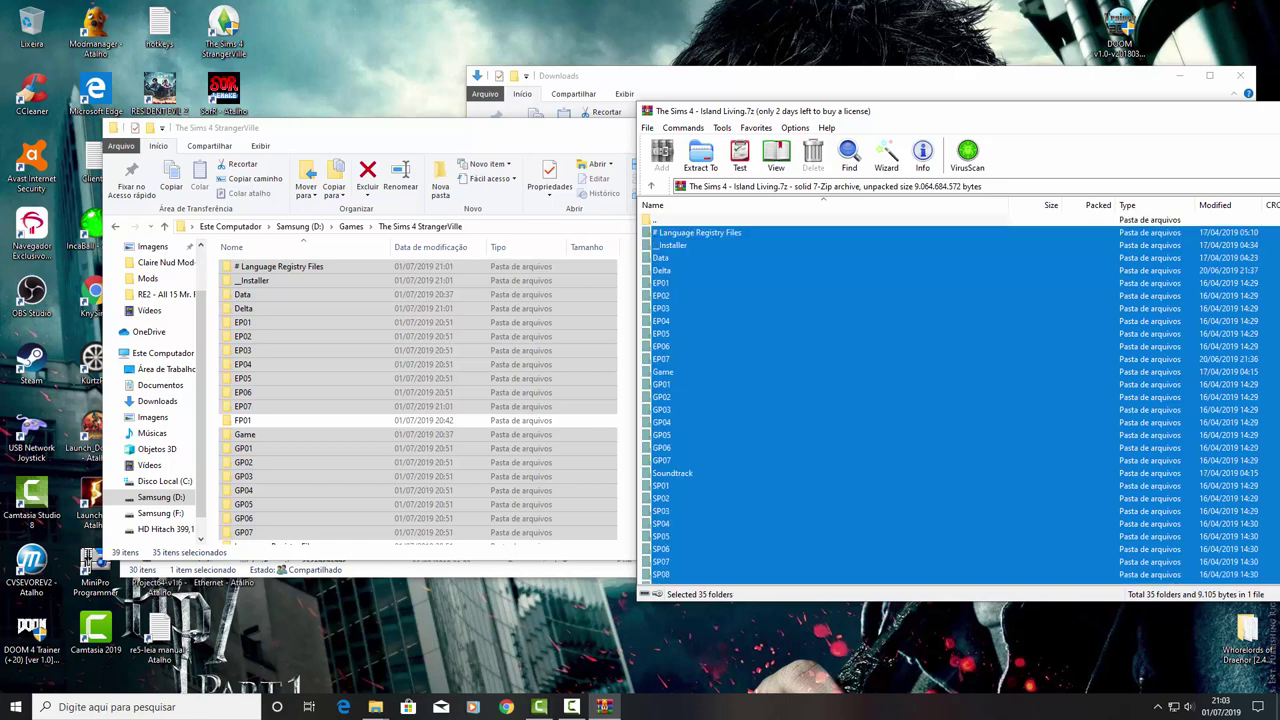
# Step: Close the Island Living archive, the Downloads folder and the remaining The Sims 4 folder windows
pyautogui.moveTo(1079, 118); pyautogui.dragTo(876, 108)
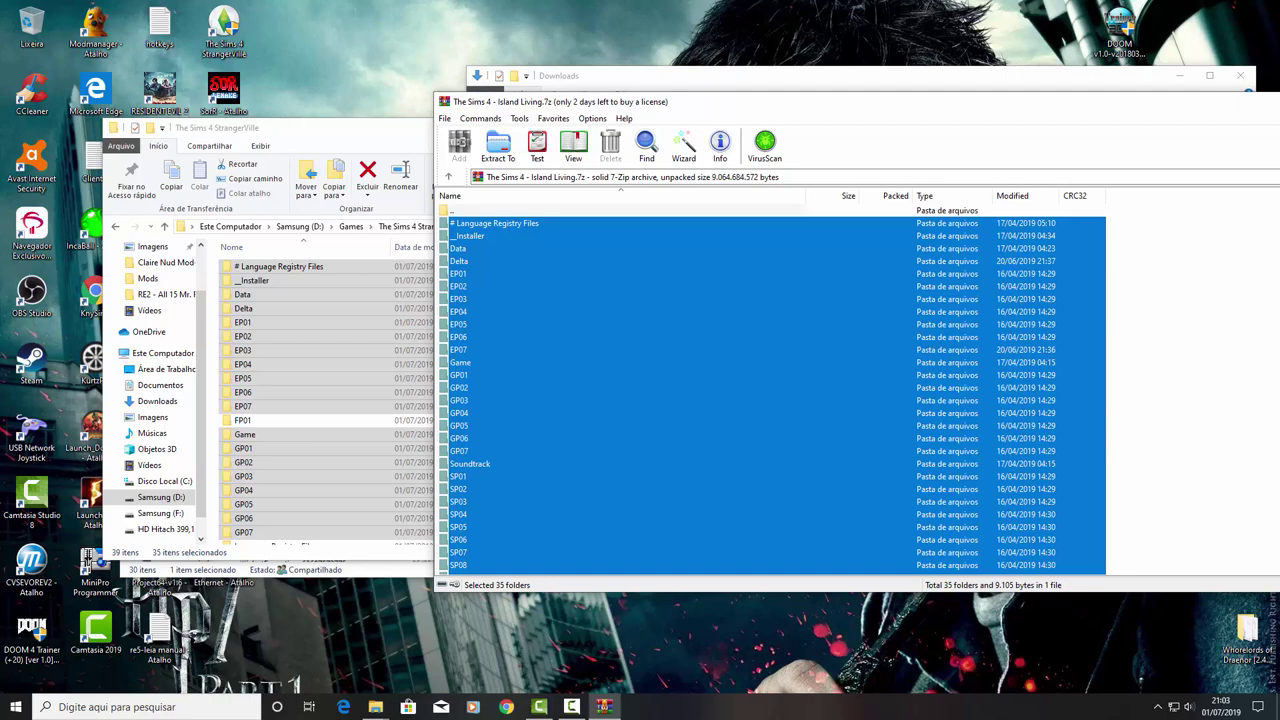
pyautogui.moveTo(876, 104); pyautogui.dragTo(738, 99)
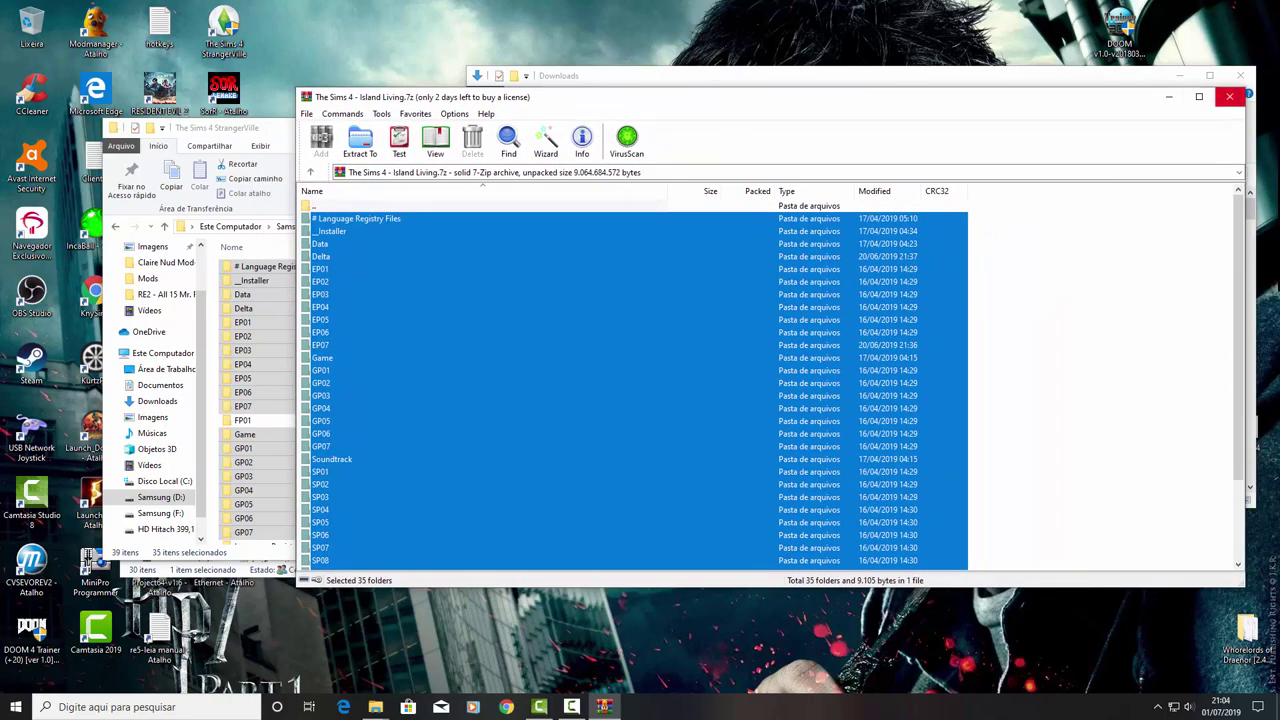
pyautogui.click(1229, 96)
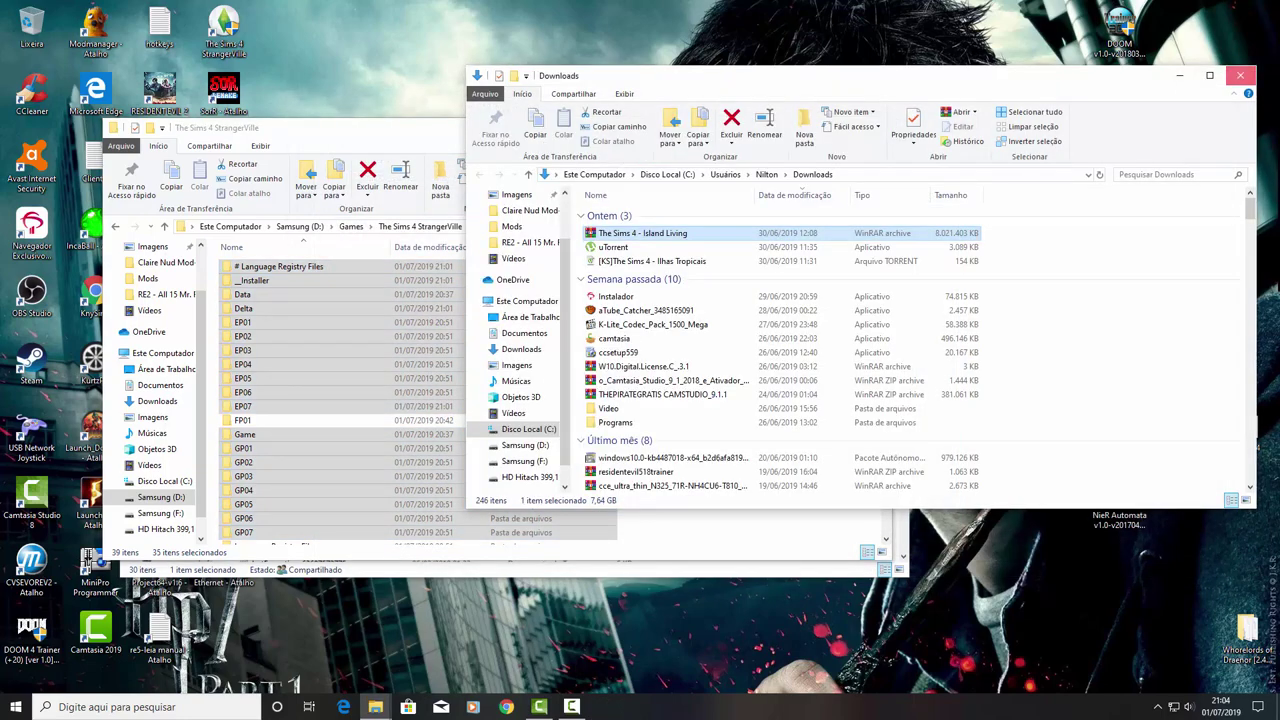
pyautogui.click(1240, 75)
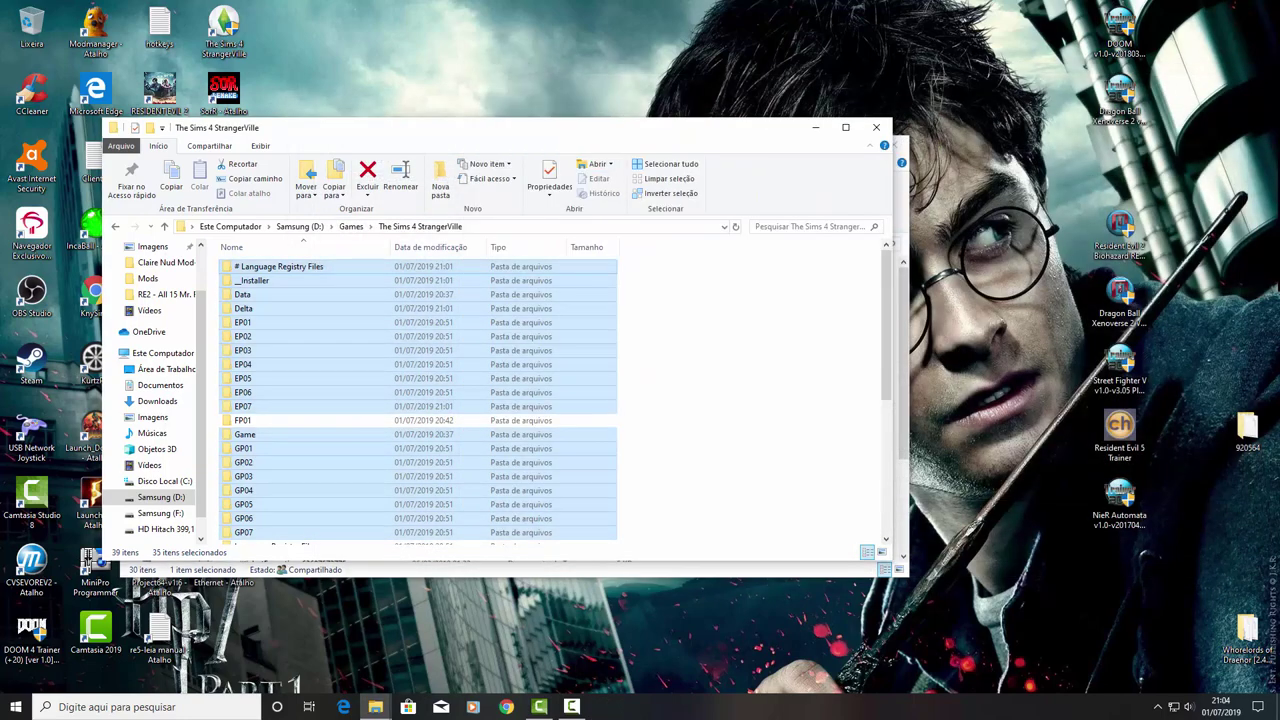
pyautogui.moveTo(533, 128); pyautogui.dragTo(668, 156)
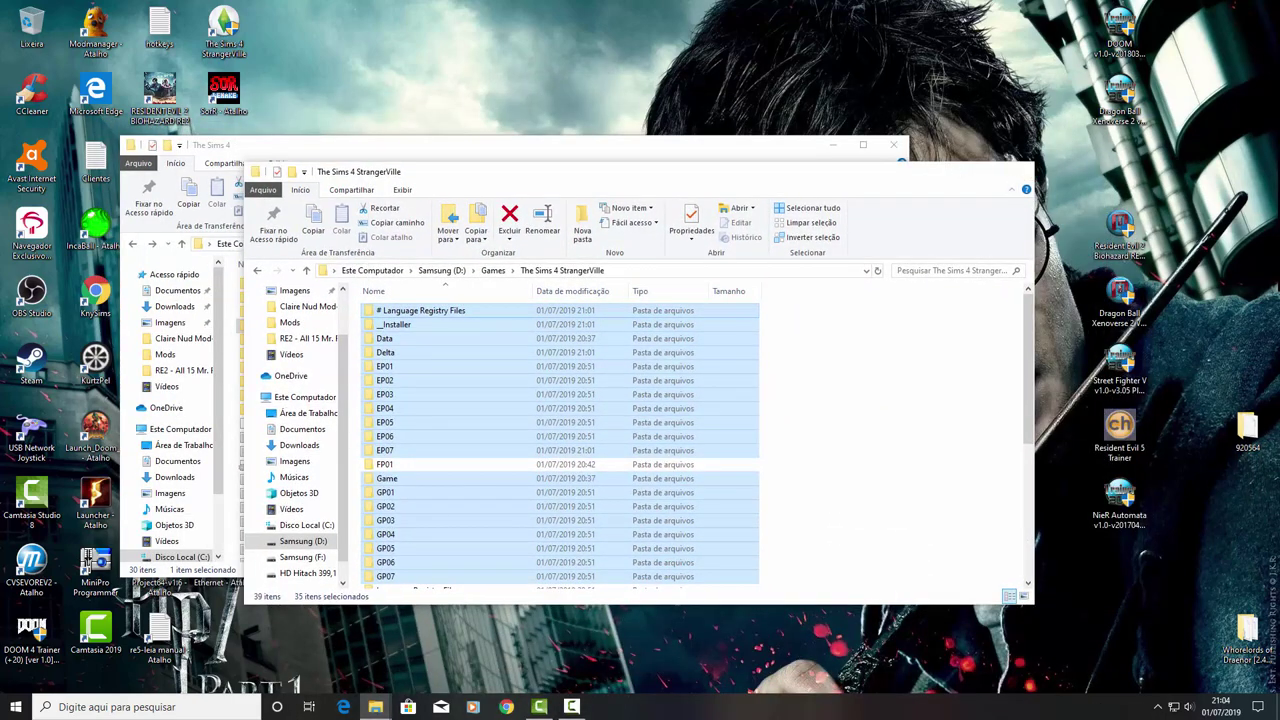
pyautogui.click(1014, 149)
pyautogui.hotkey('alt', 'F4')
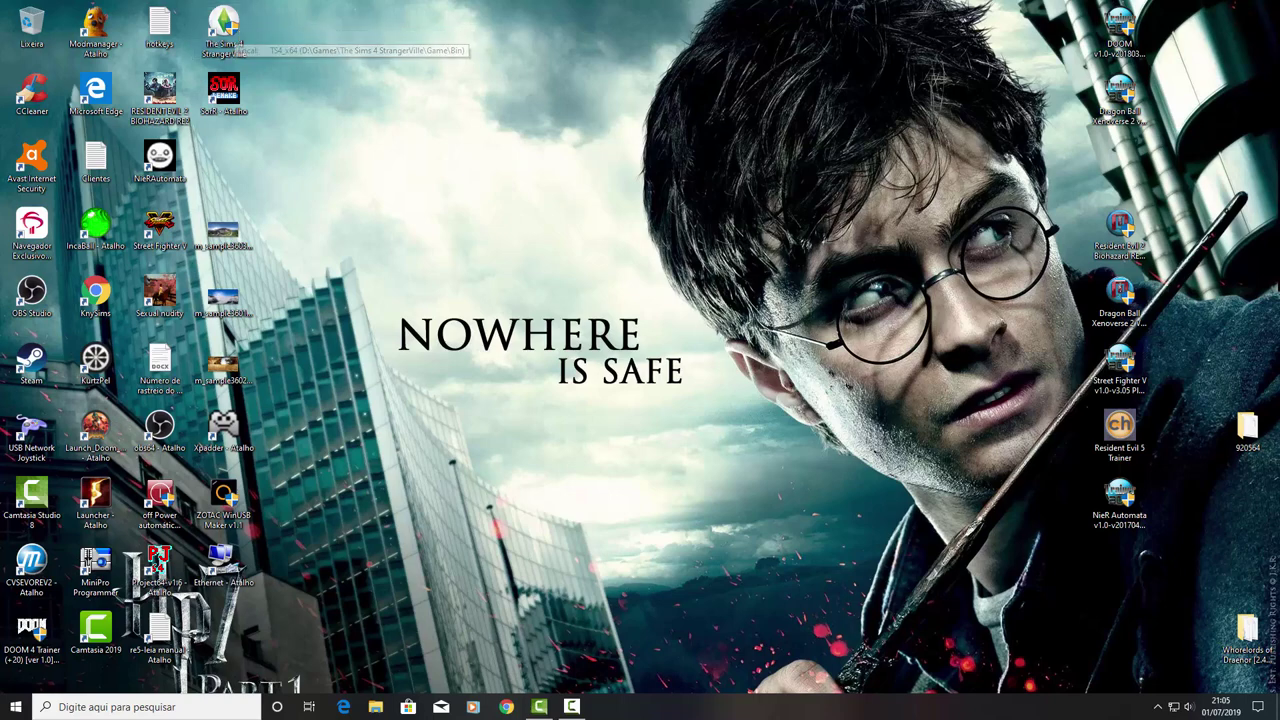
# Step: Open the file location of The Sims 4 StrangerVille desktop shortcut and reposition the Bin folder window
pyautogui.click(228, 30)
pyautogui.rightClick(234, 32)
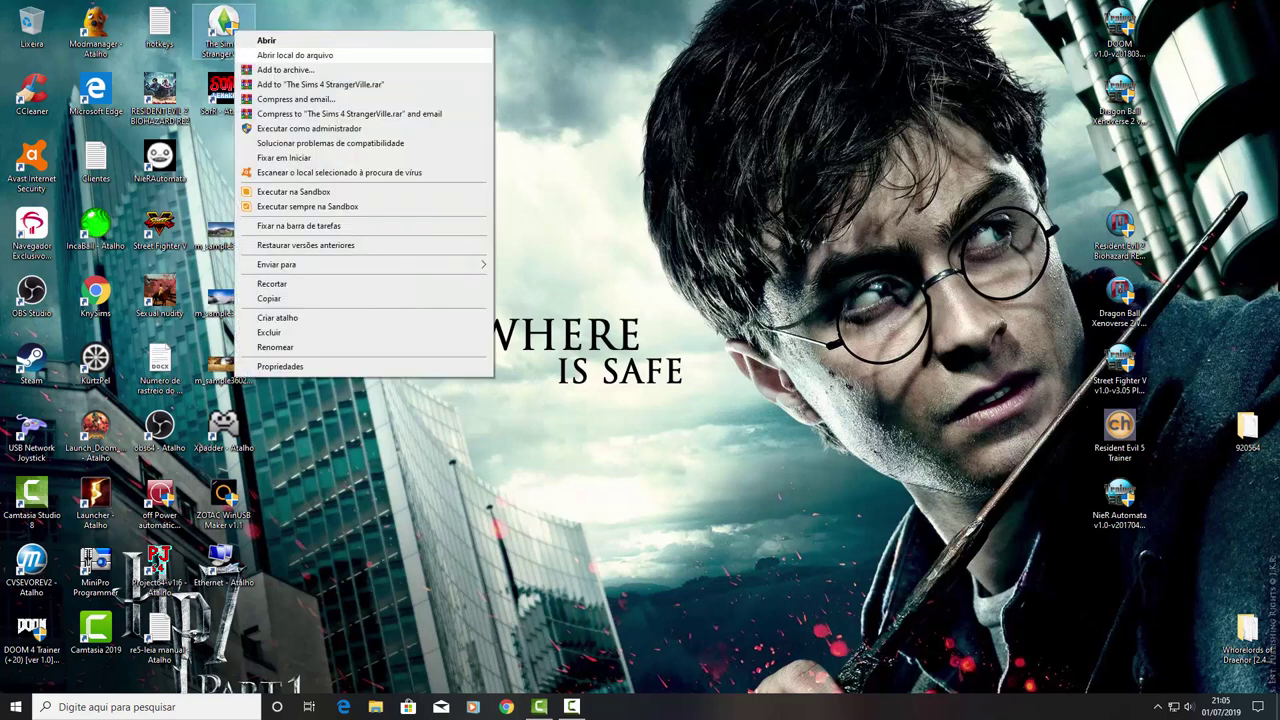
pyautogui.click(295, 55)
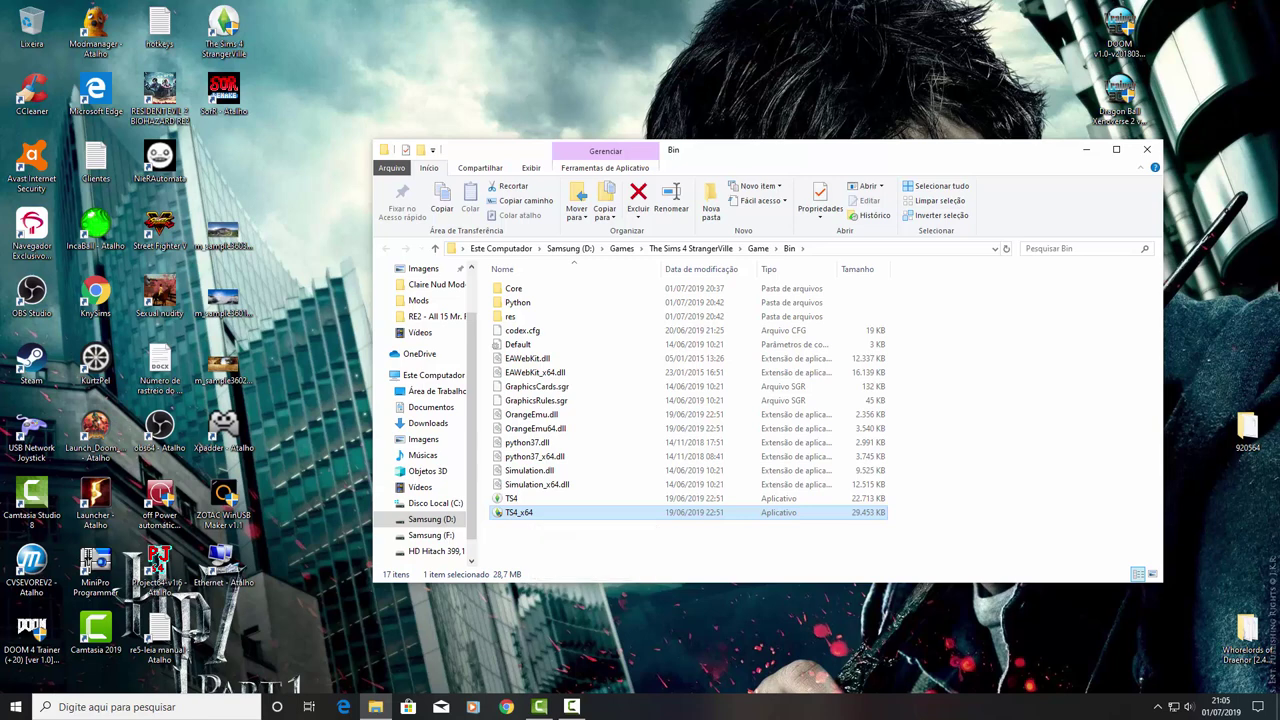
pyautogui.moveTo(900, 149); pyautogui.dragTo(921, 116)
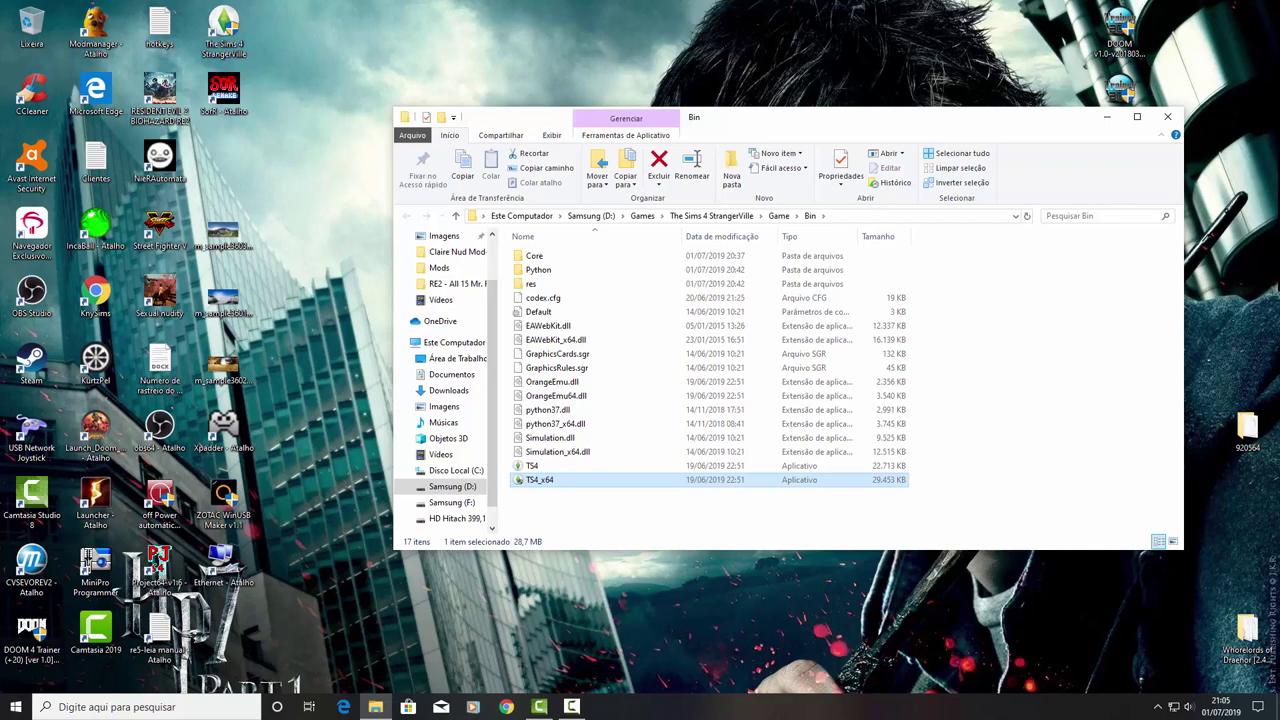
# Step: Check the computer's system type on the About page of the Windows system settings, and close the settings
pyautogui.press('super')
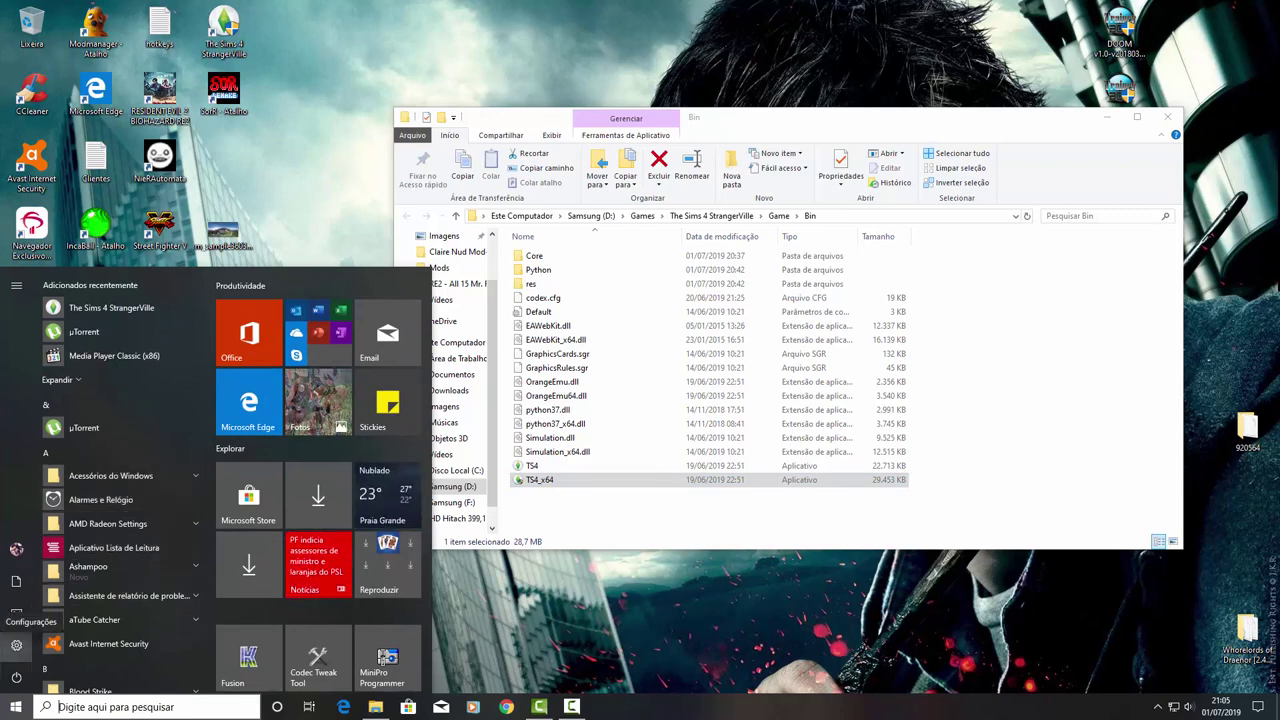
pyautogui.click(16, 645)
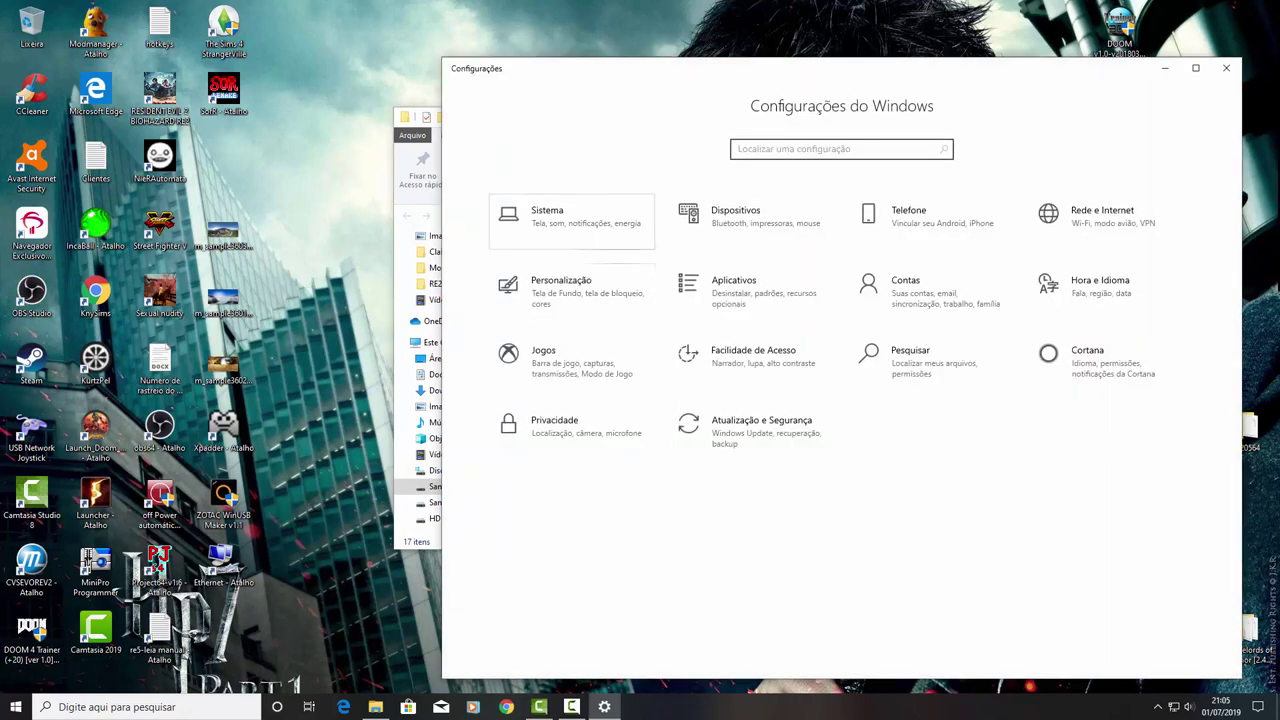
pyautogui.click(570, 218)
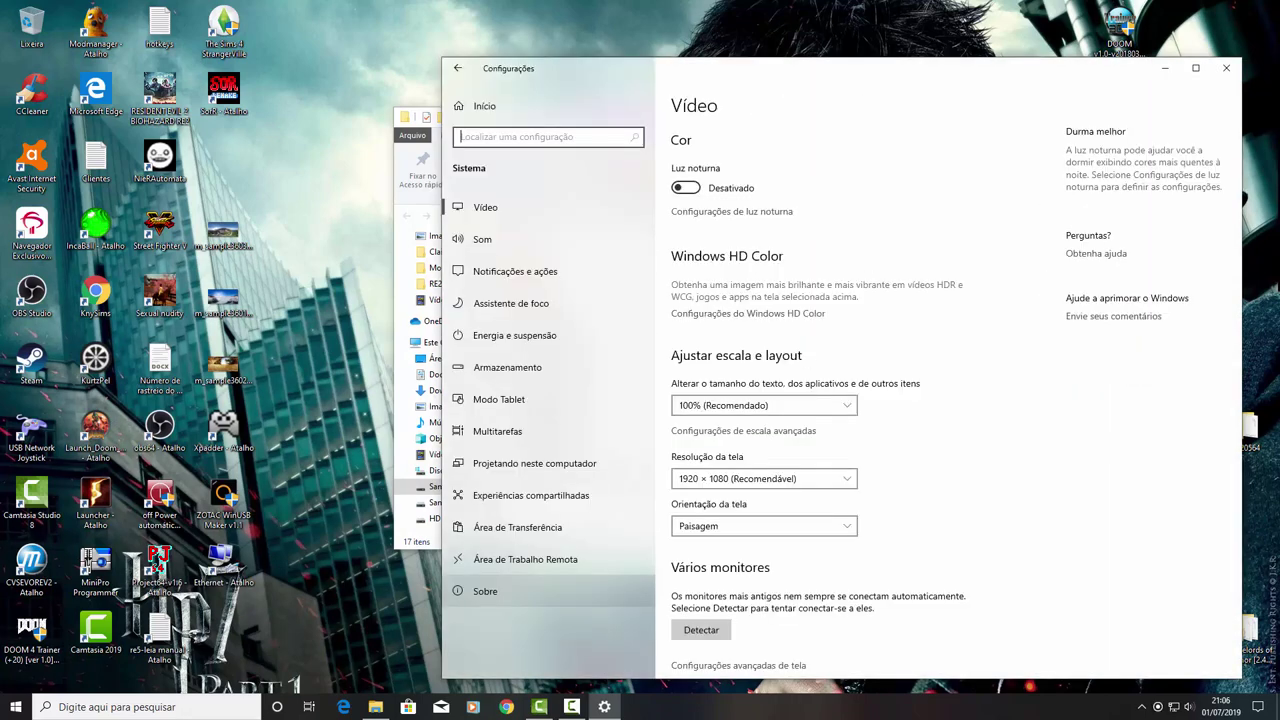
pyautogui.click(485, 591)
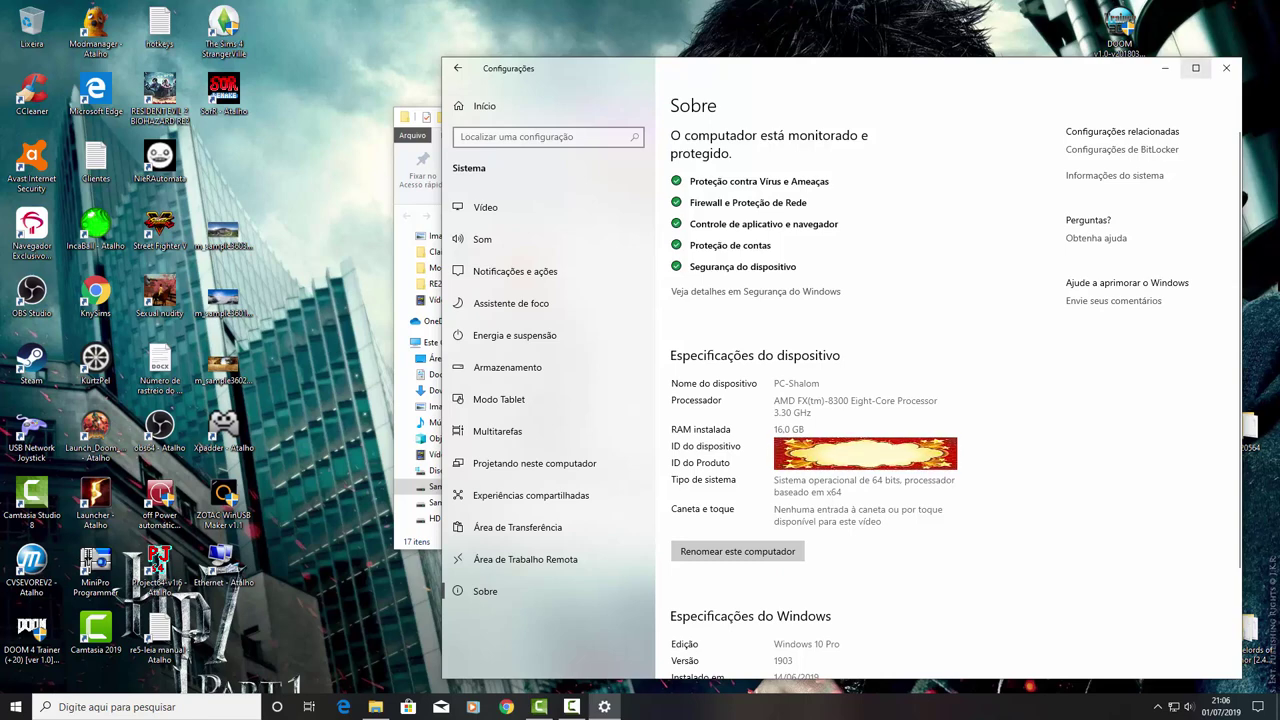
pyautogui.click(1226, 68)
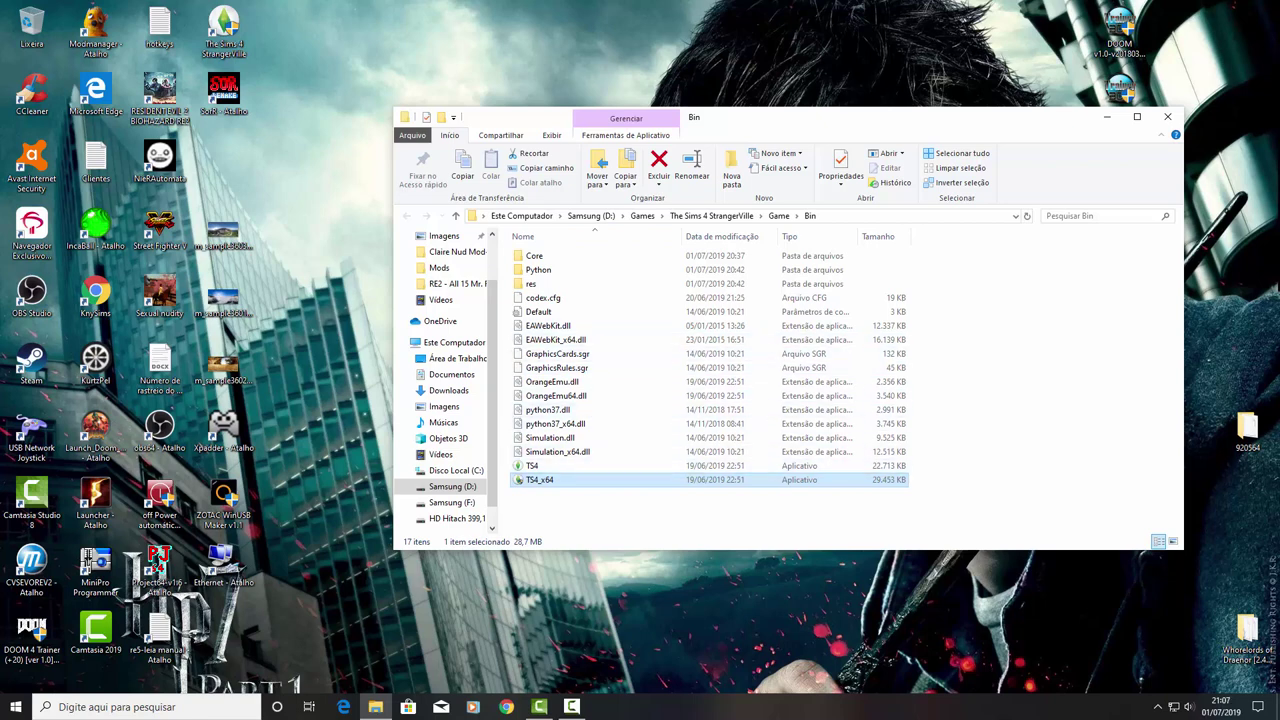
# Step: Look at the desktop-shortcut option for the TS4_x64 application, highlight the TS4 application, and close the Bin folder
pyautogui.rightClick(540, 484)
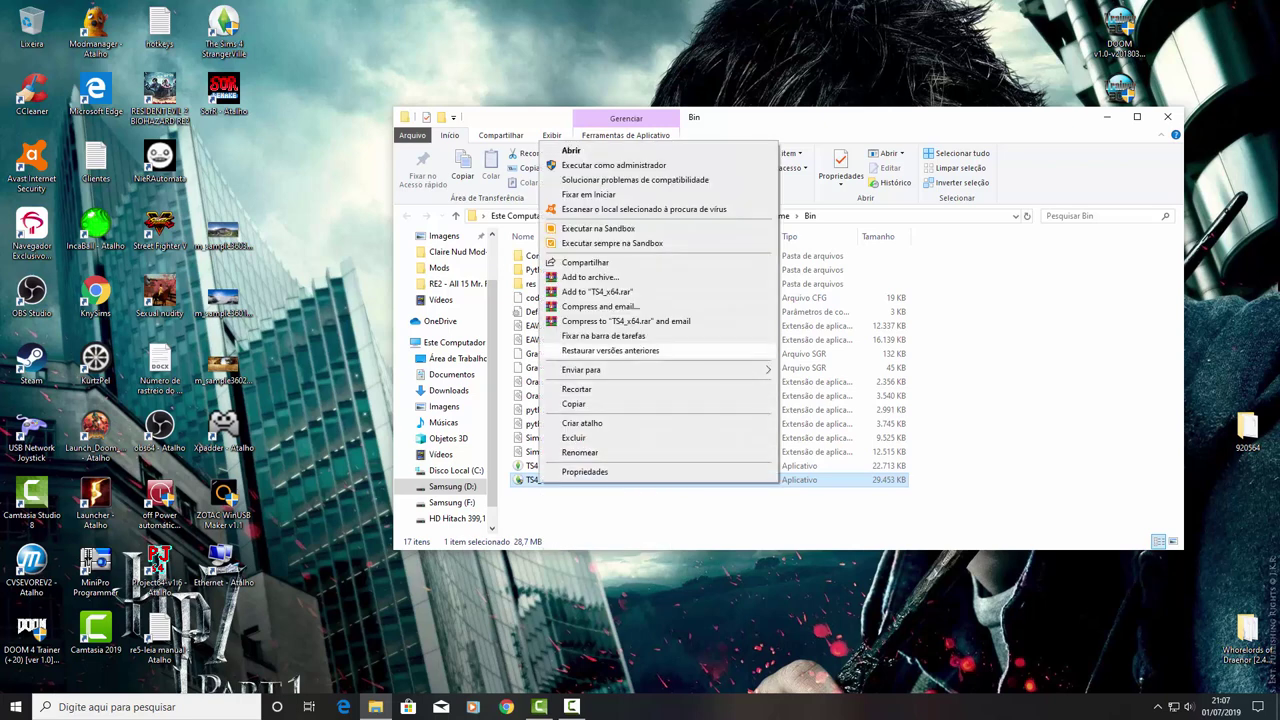
pyautogui.moveTo(600, 370)
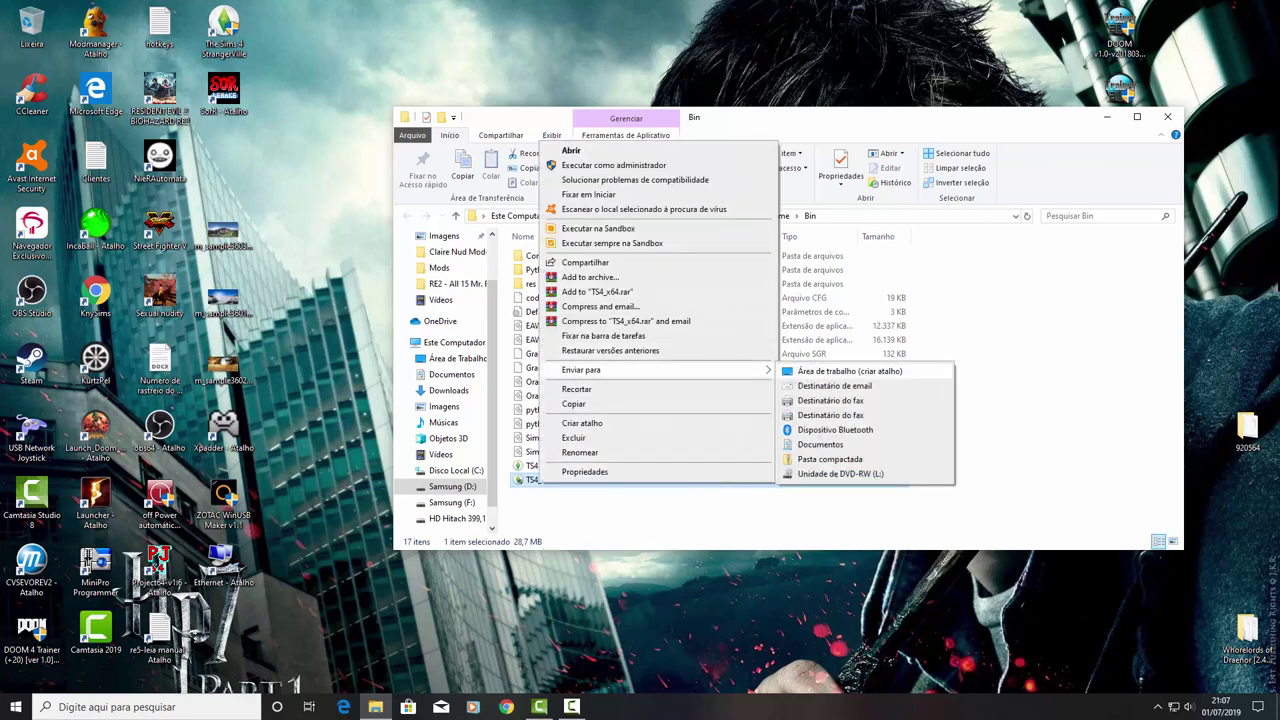
pyautogui.click(600, 510)
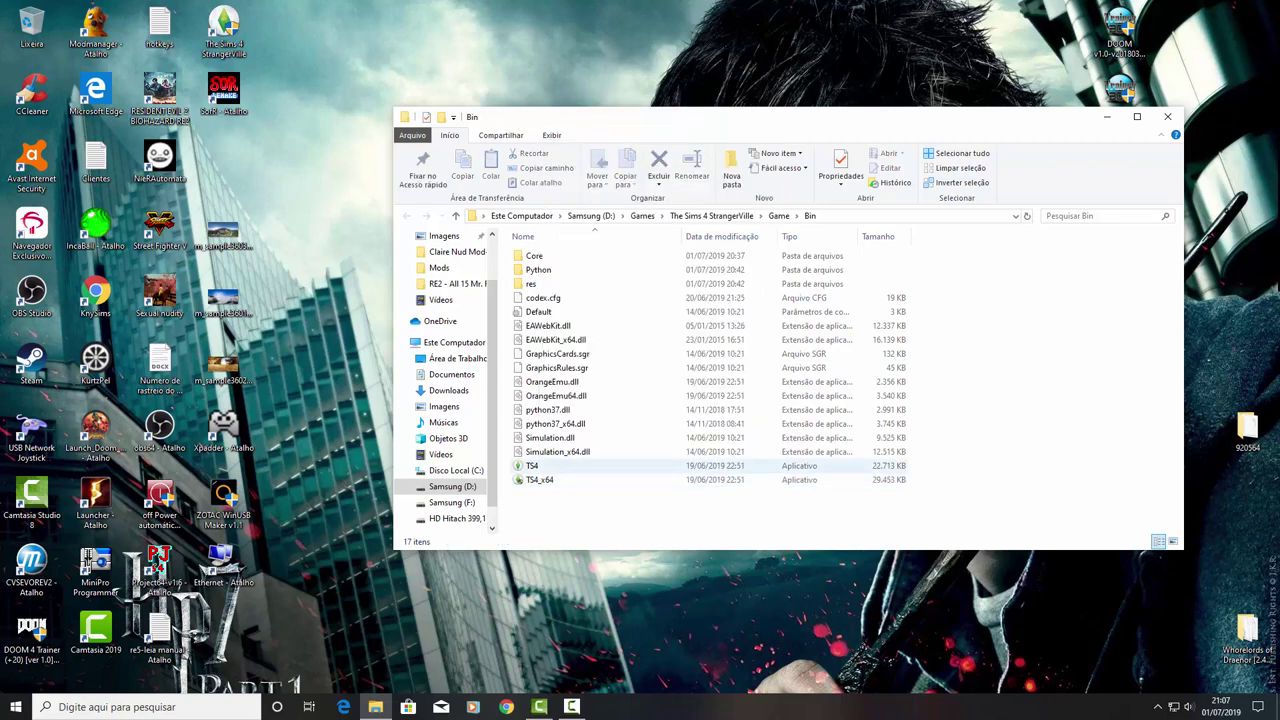
pyautogui.click(532, 466)
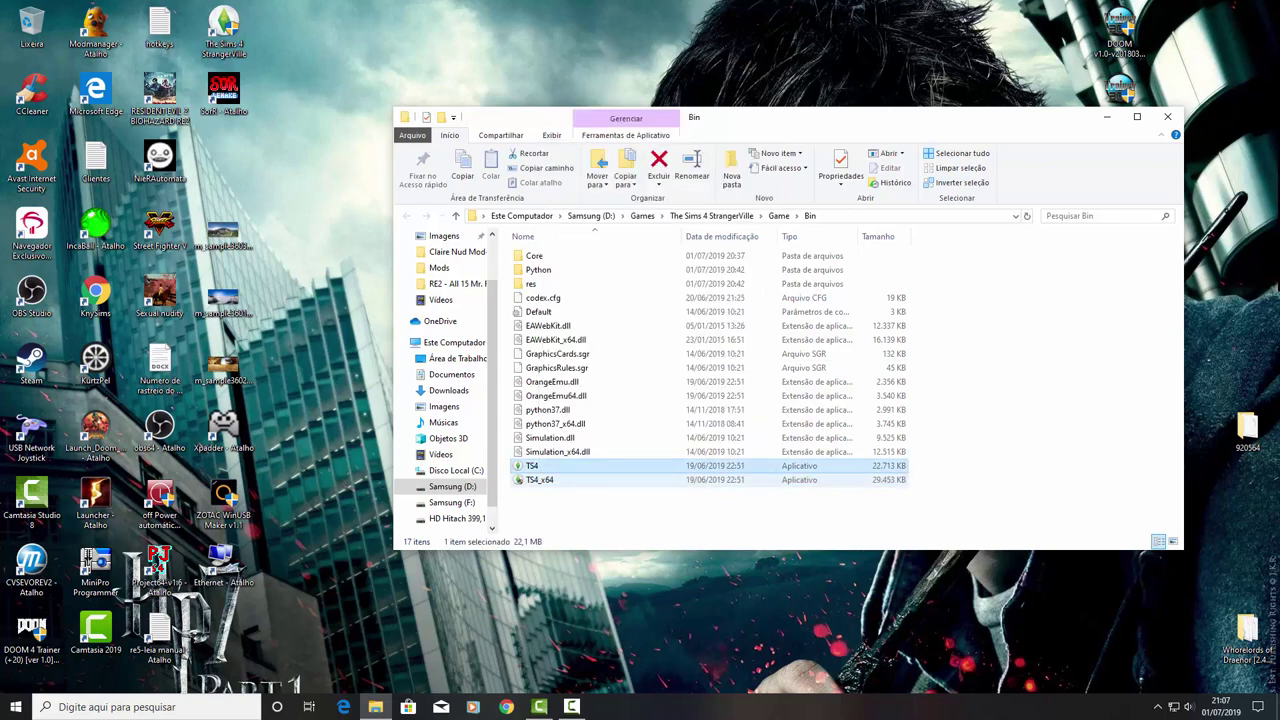
pyautogui.click(600, 510)
pyautogui.click(1167, 117)
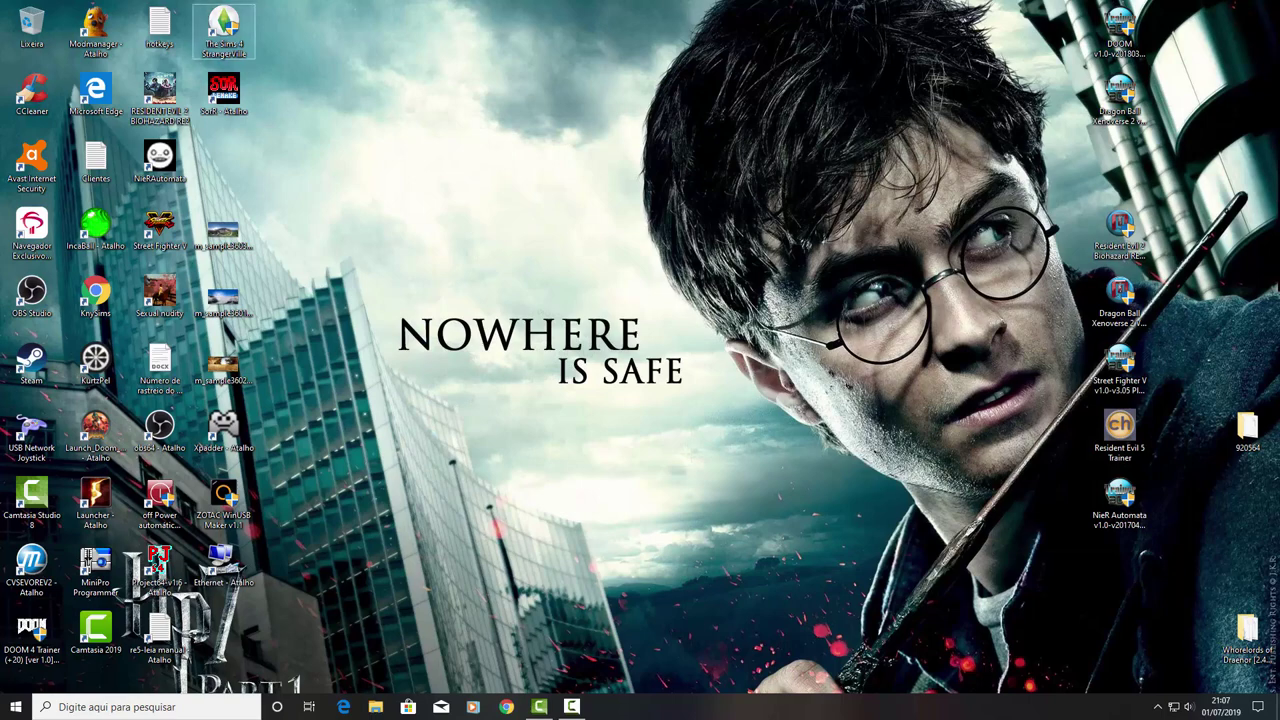
# Step: Check the run-as-administrator option in the compatibility properties of The Sims 4 StrangerVille shortcut, and close the properties
pyautogui.rightClick(222, 37)
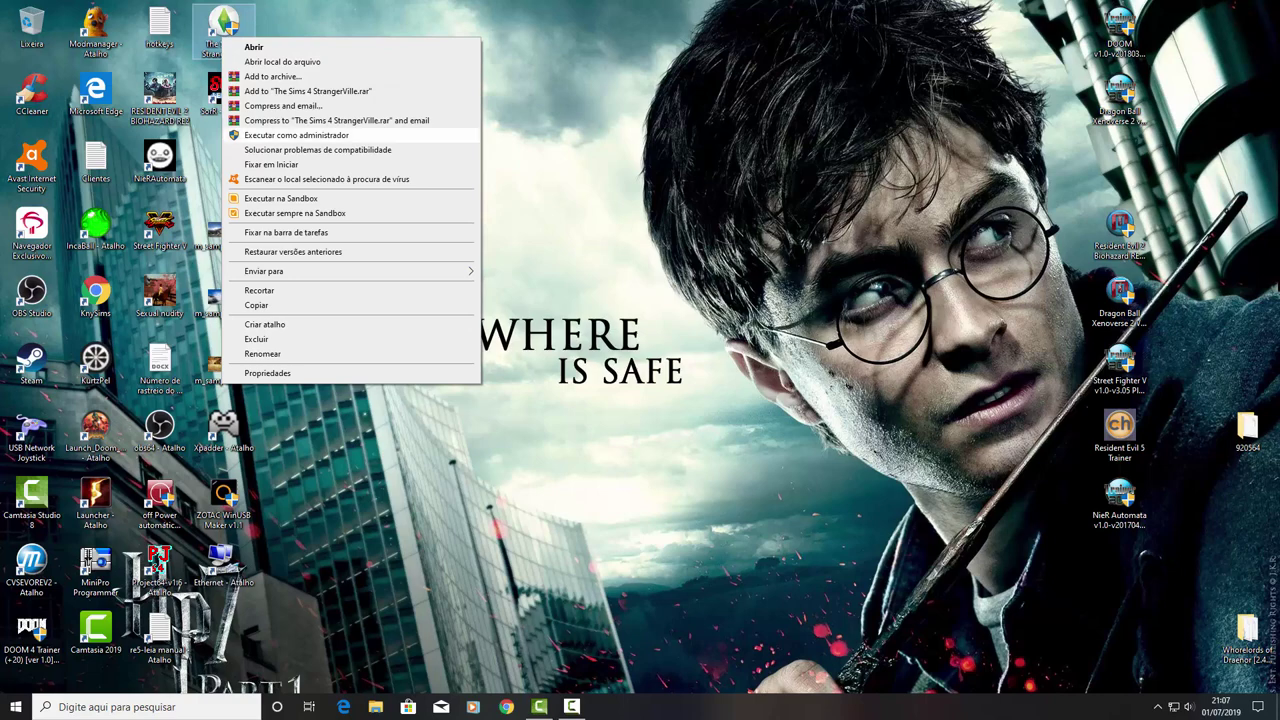
pyautogui.click(267, 373)
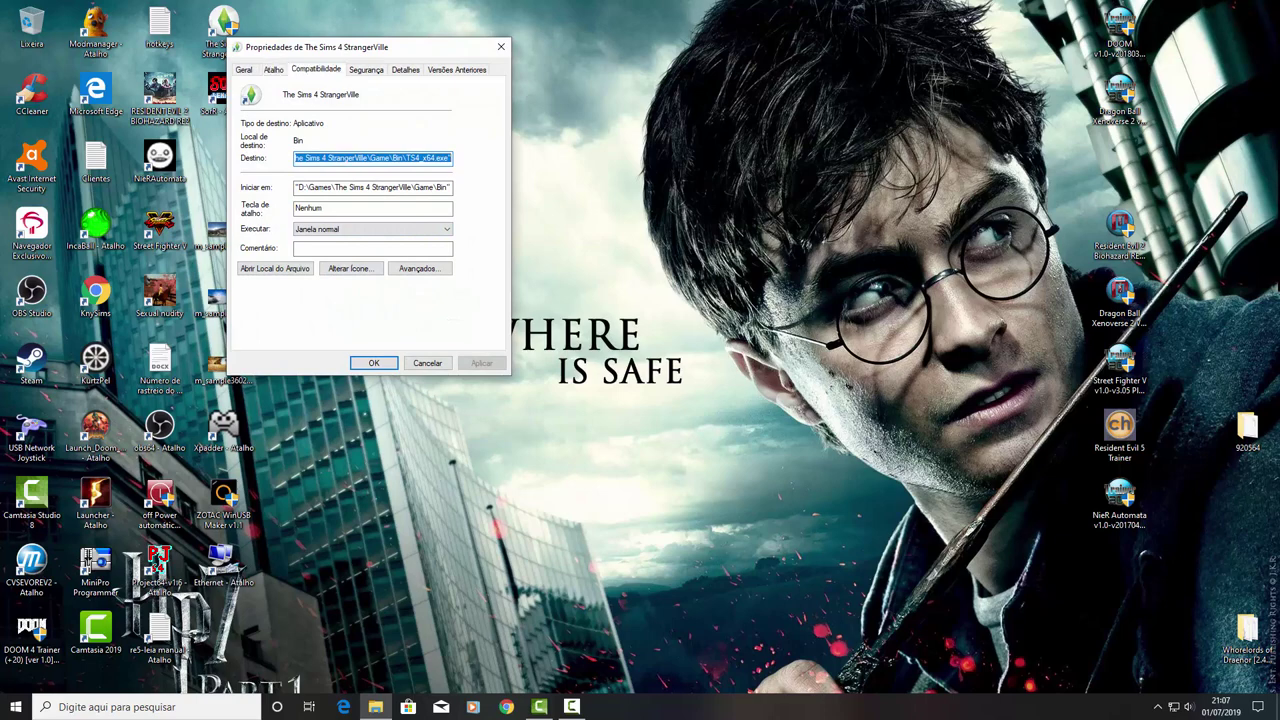
pyautogui.click(316, 69)
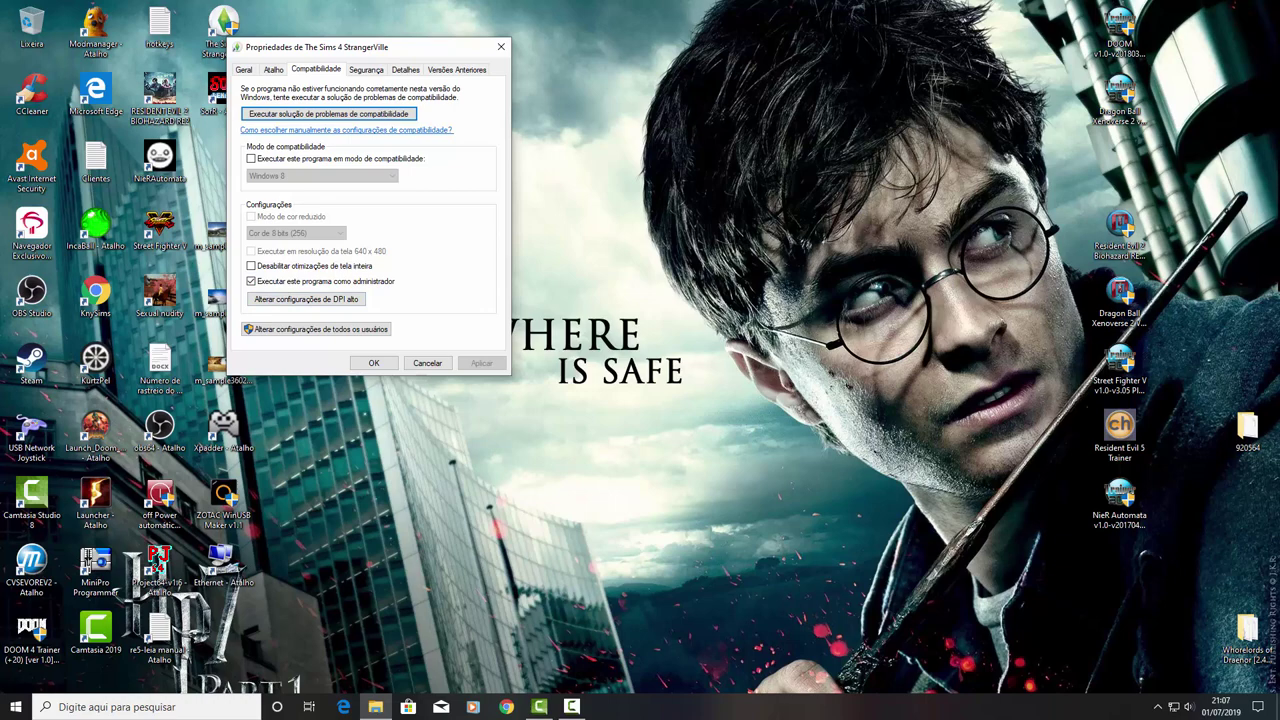
pyautogui.press('Escape')
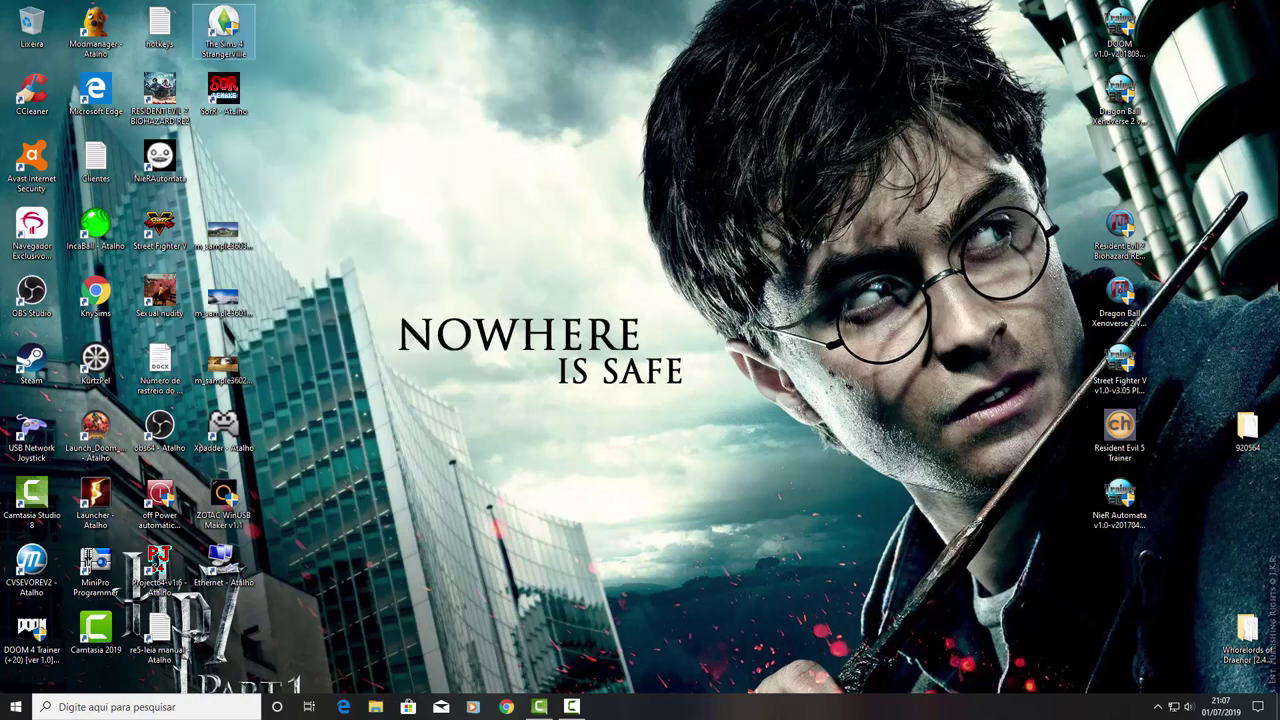
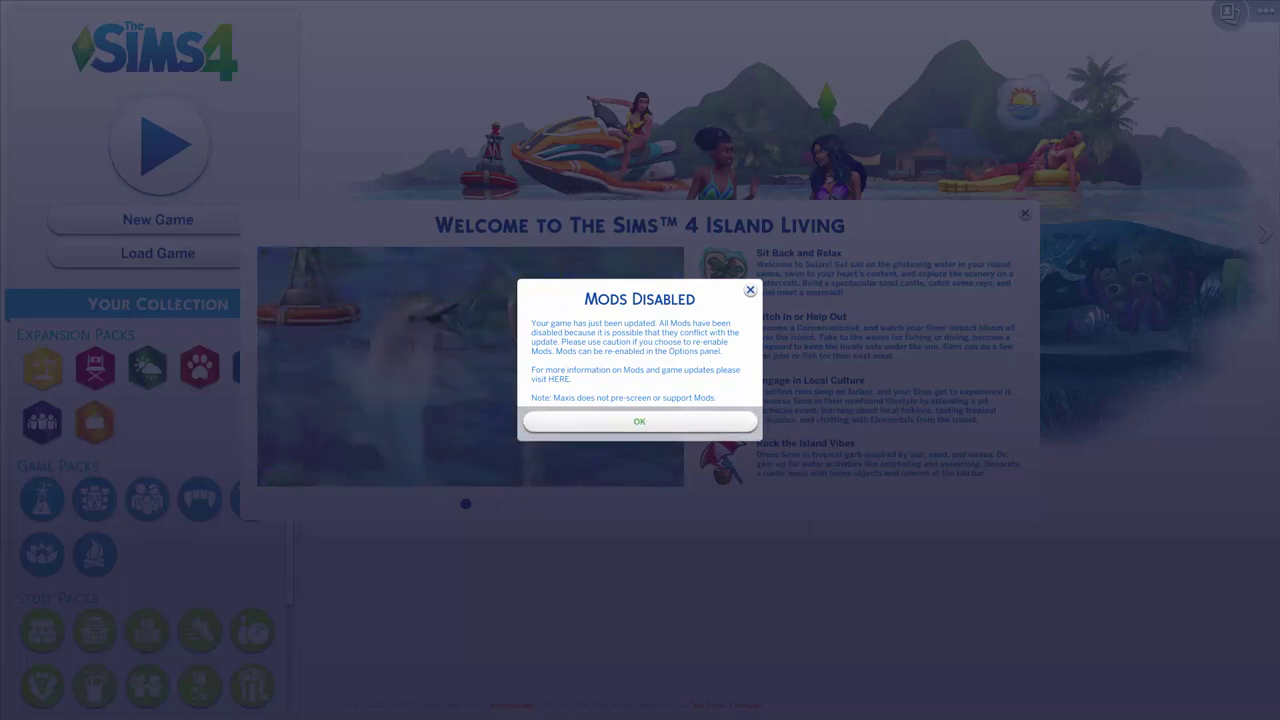
# Step: Dismiss the Mods Disabled notice and the Island Living welcome, and open the Other category of the Game Options
pyautogui.click(640, 421)
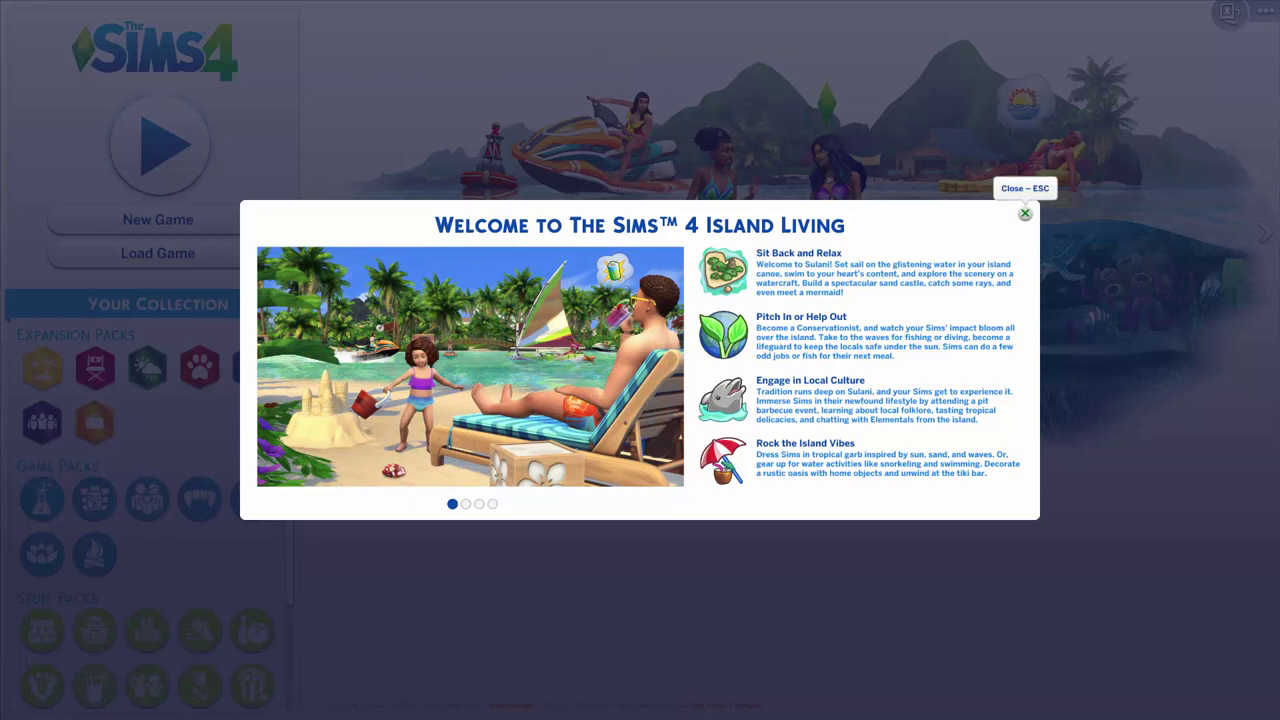
pyautogui.click(1025, 213)
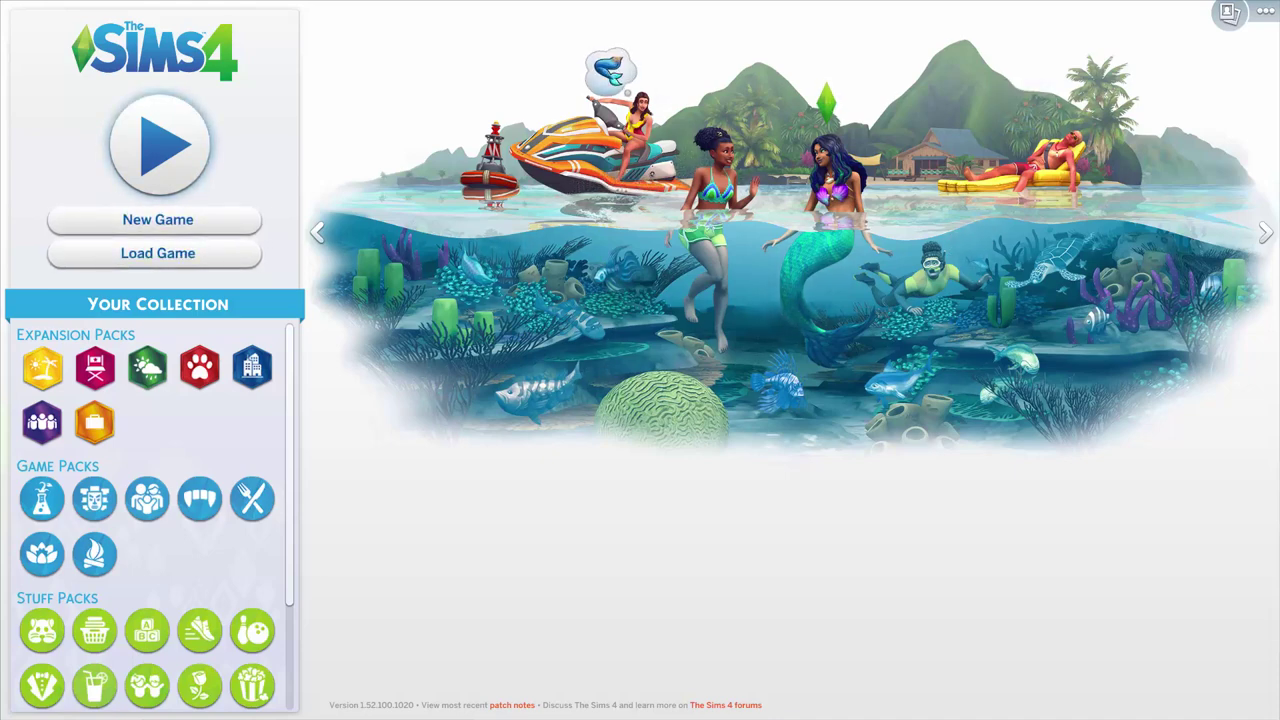
pyautogui.press('Escape')
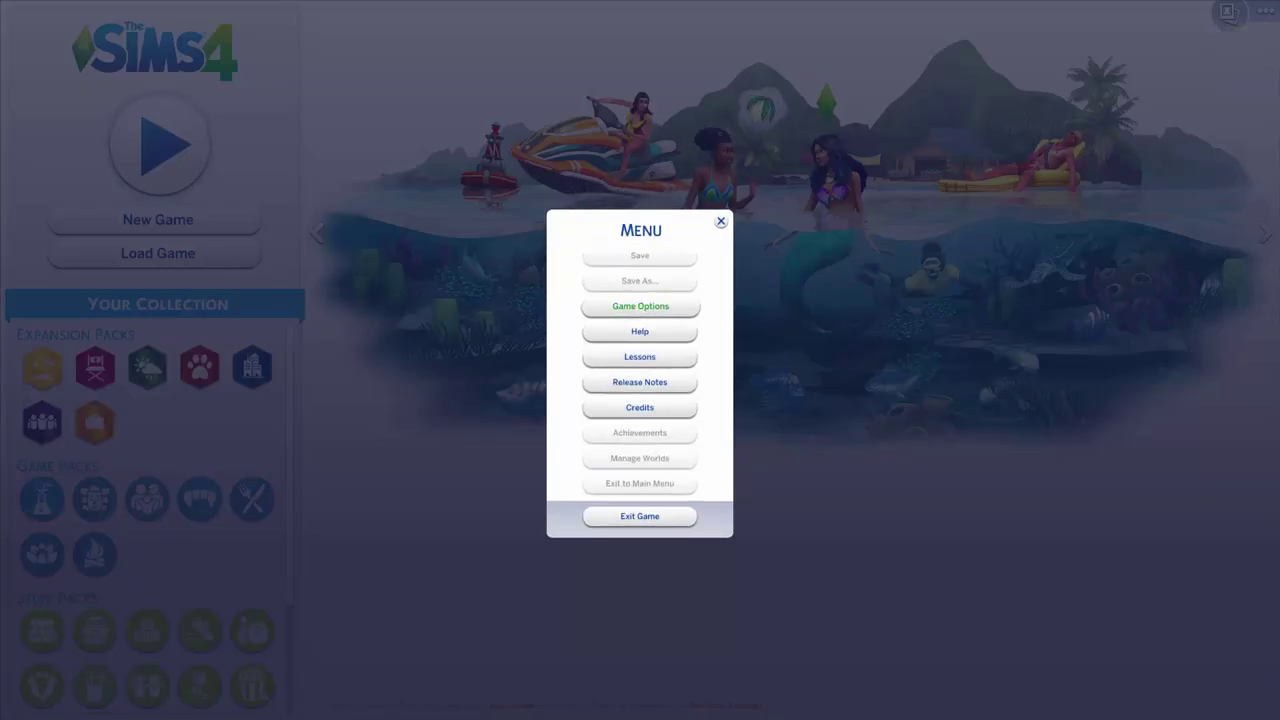
pyautogui.click(640, 306)
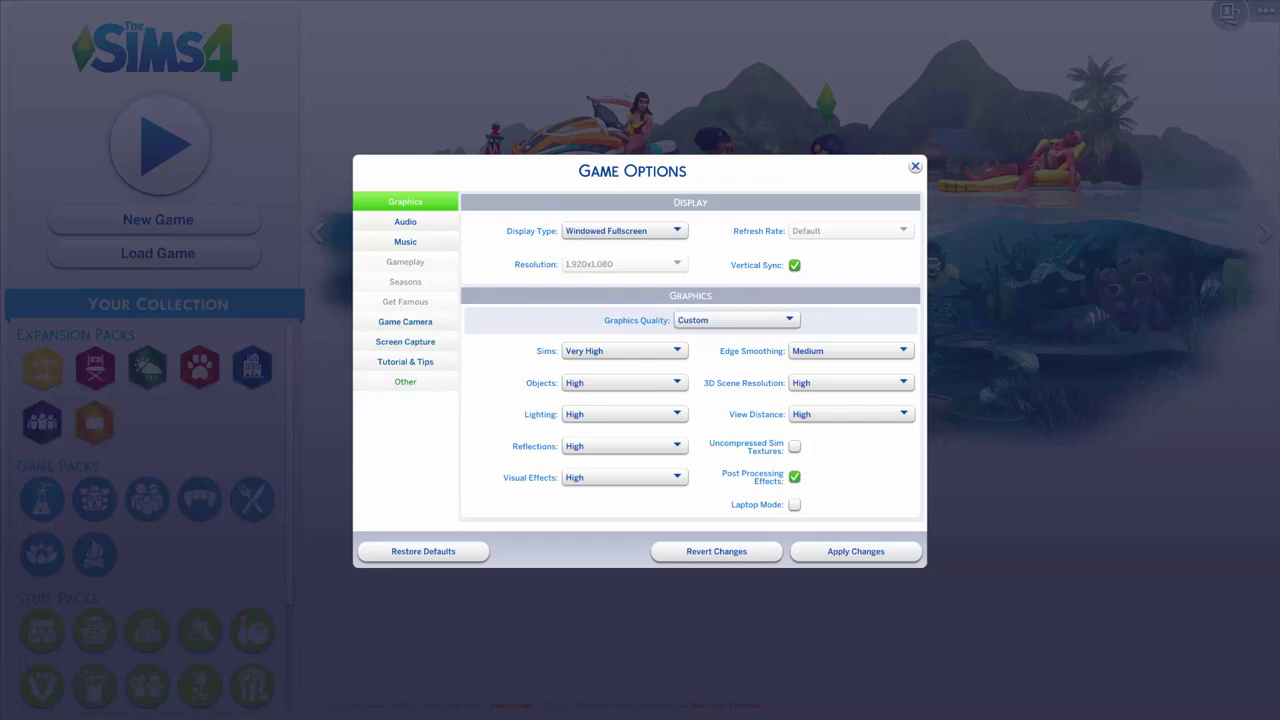
pyautogui.click(405, 381)
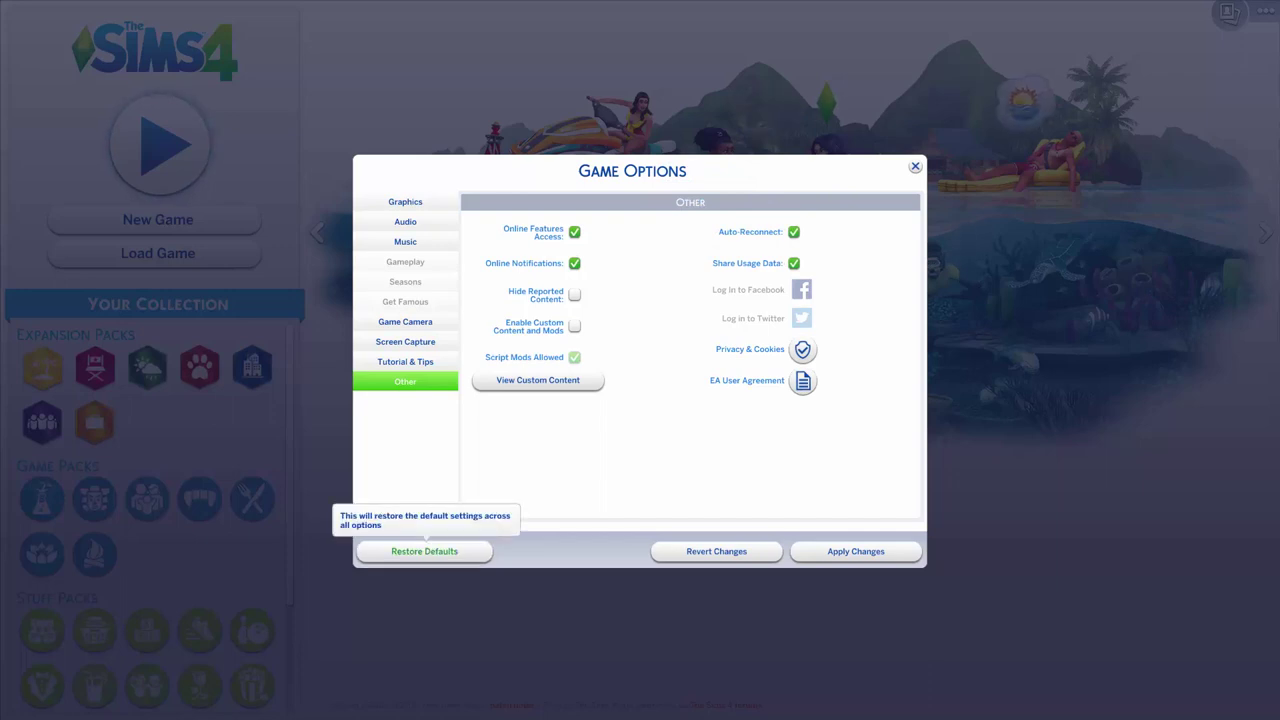
# Step: Look over the Graphics settings in the Game Options, and close the options and the game menu
pyautogui.click(423, 551)
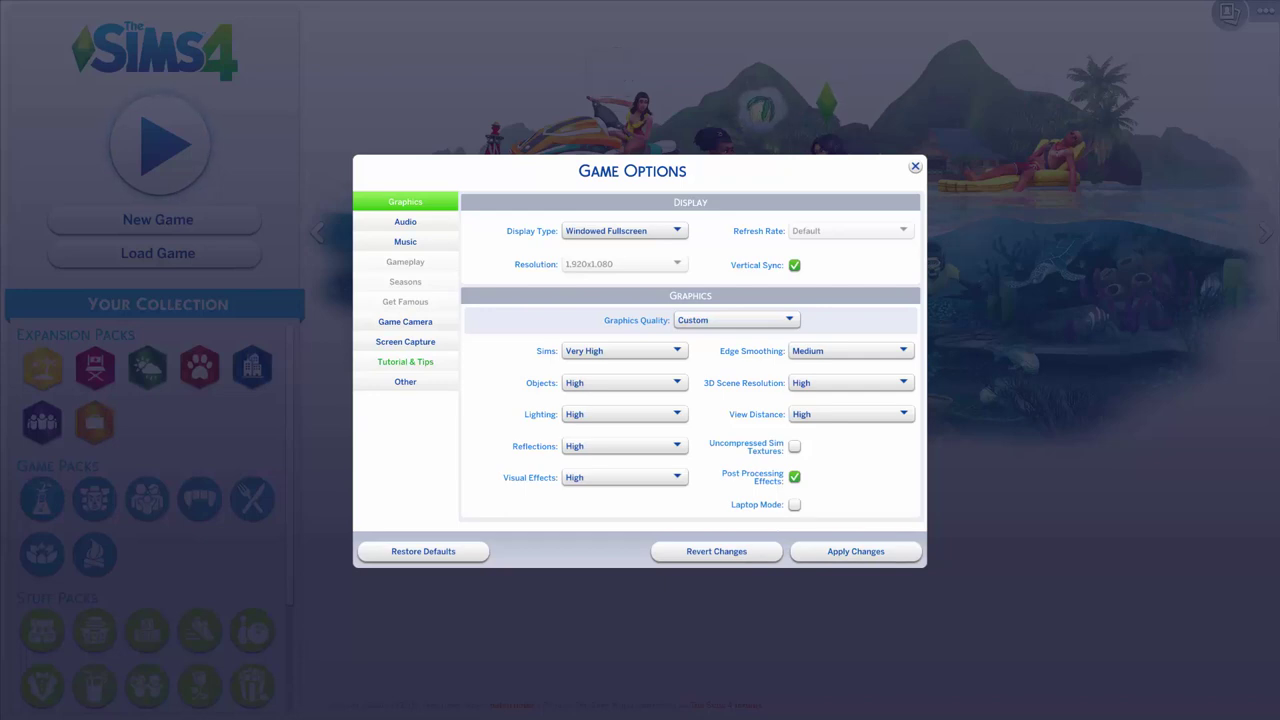
pyautogui.press('Escape')
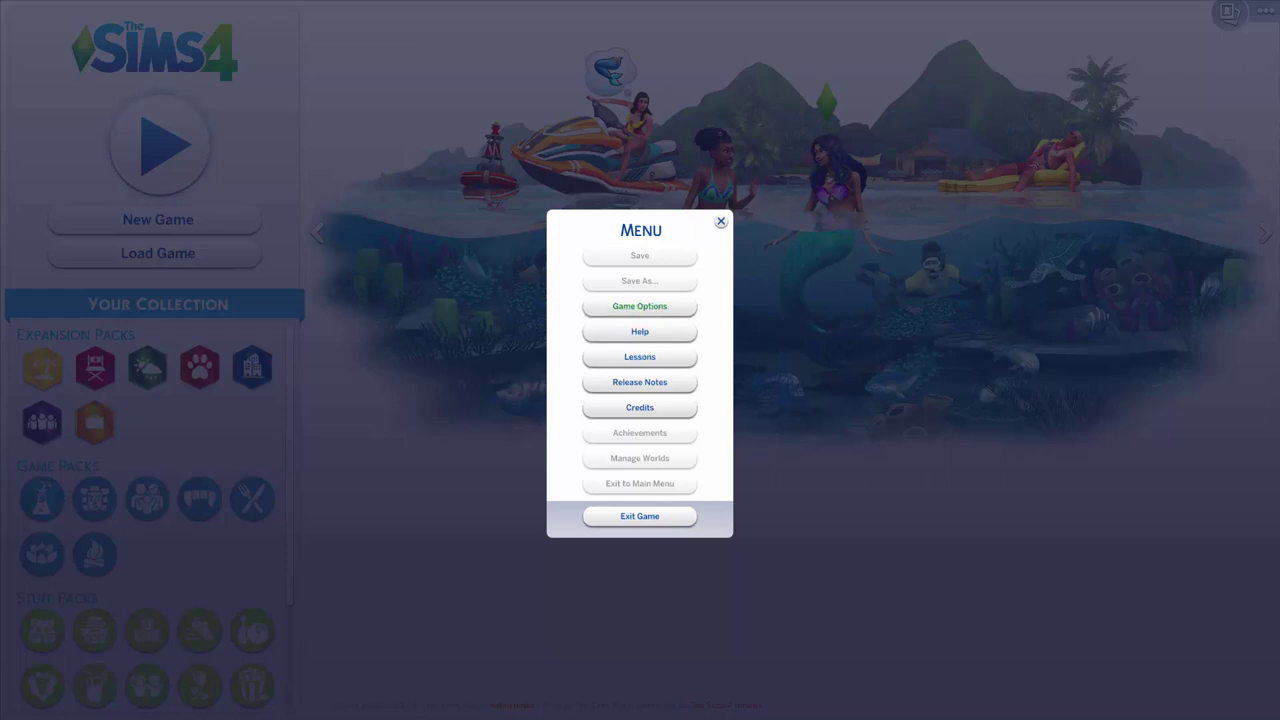
pyautogui.click(640, 306)
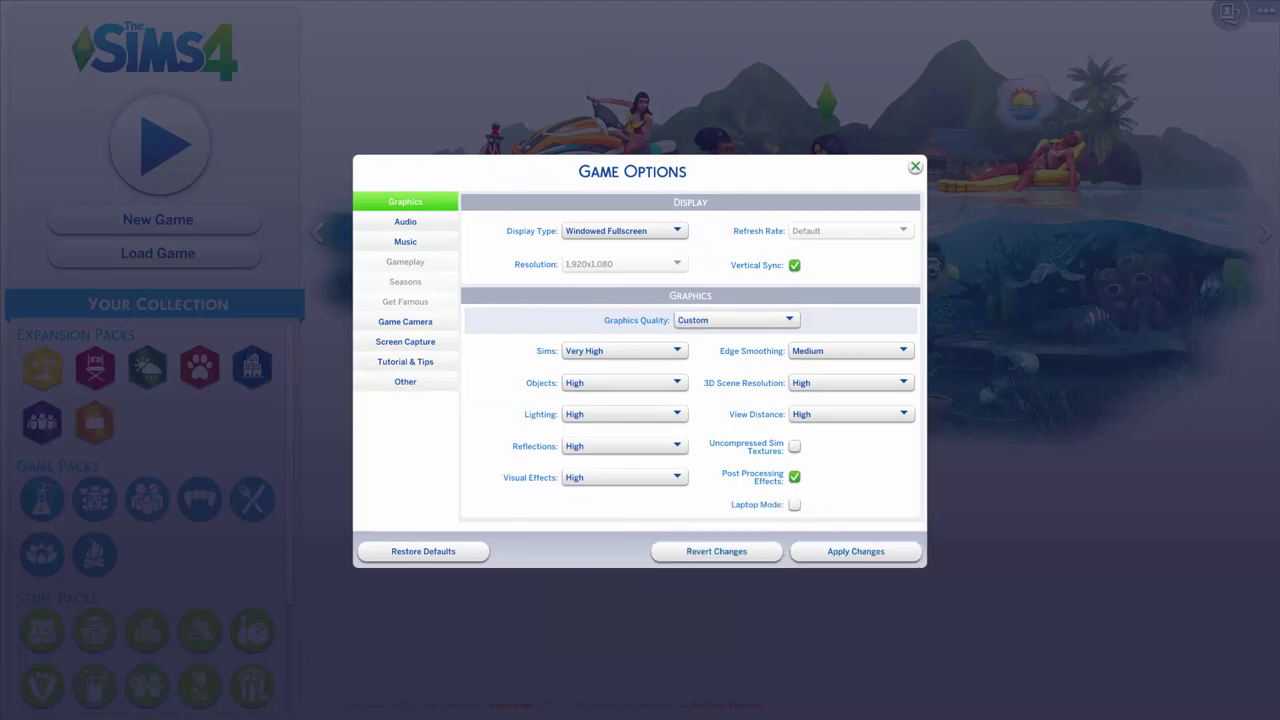
pyautogui.click(915, 166)
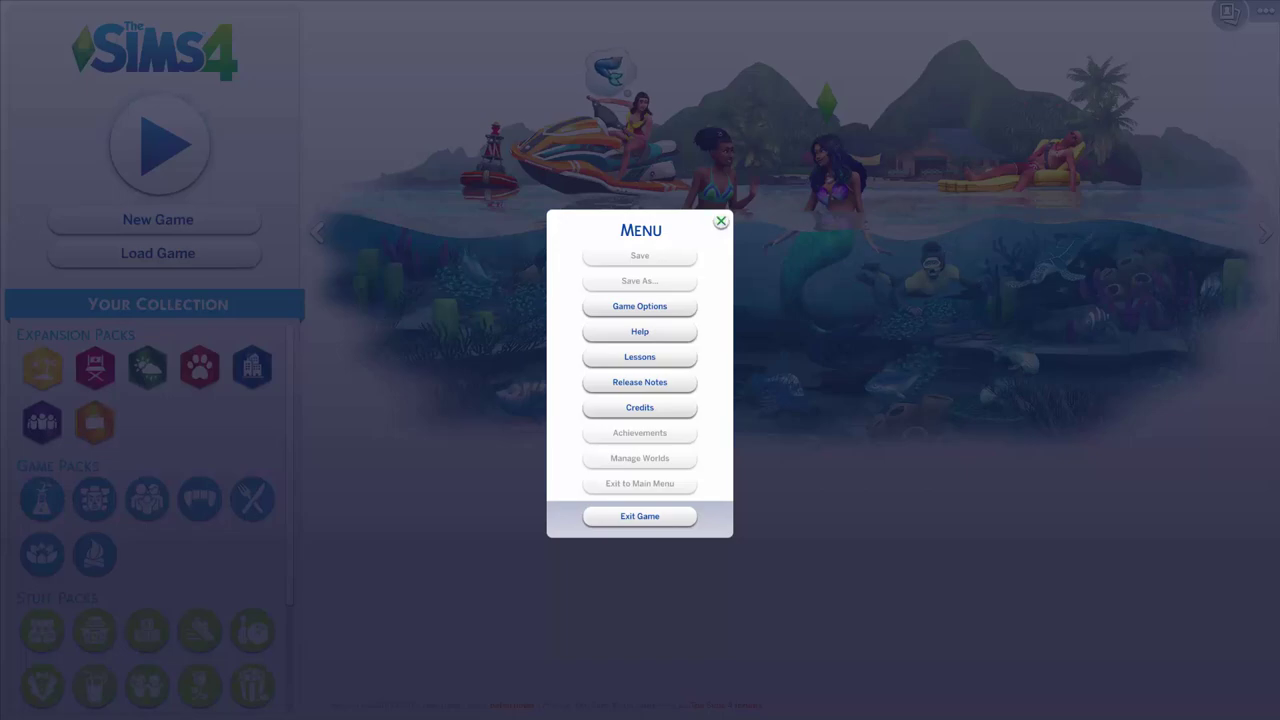
pyautogui.press('Escape')
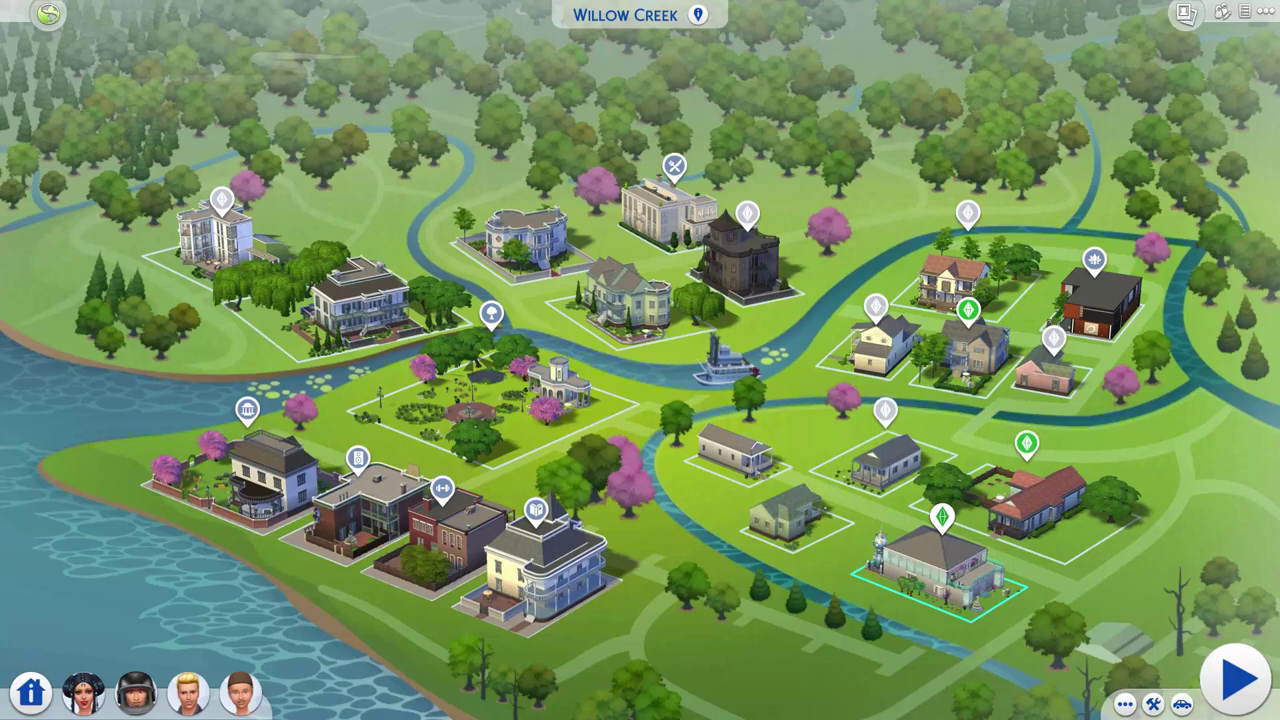
# Step: View the residential worlds and the vacation worlds from the Willow Creek map, and return to the residential worlds
pyautogui.click(47, 13)
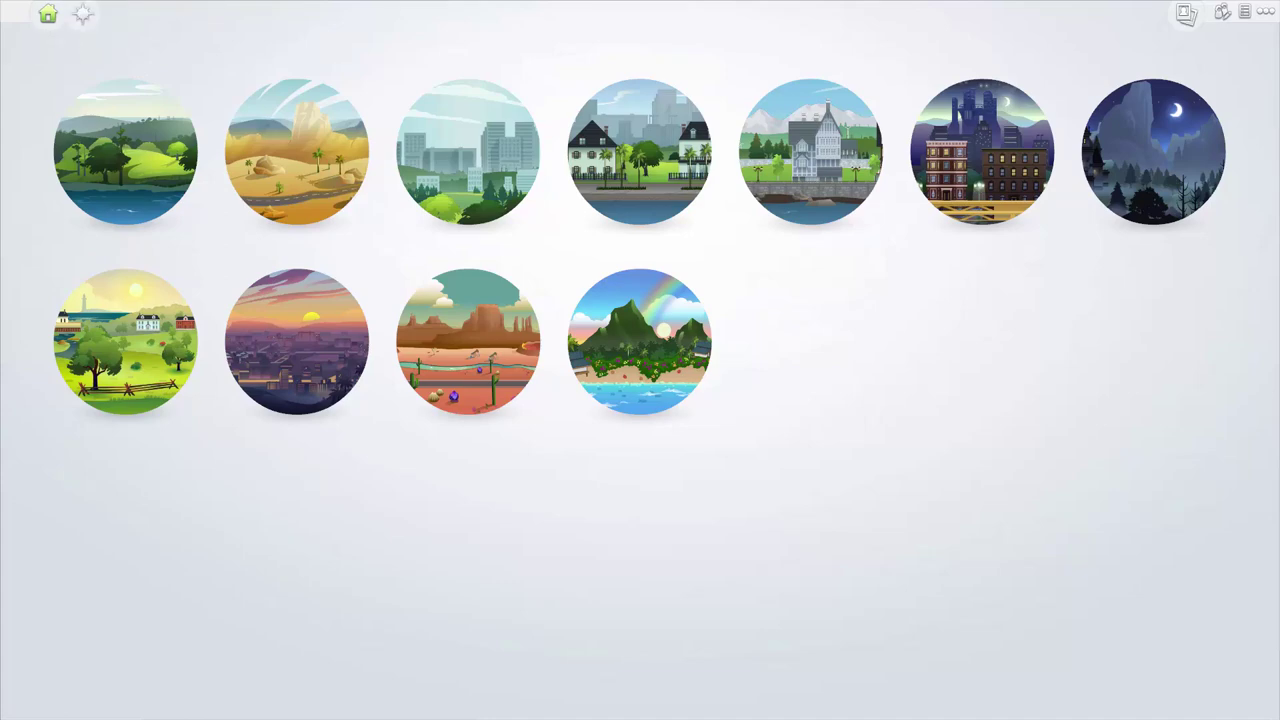
pyautogui.click(82, 13)
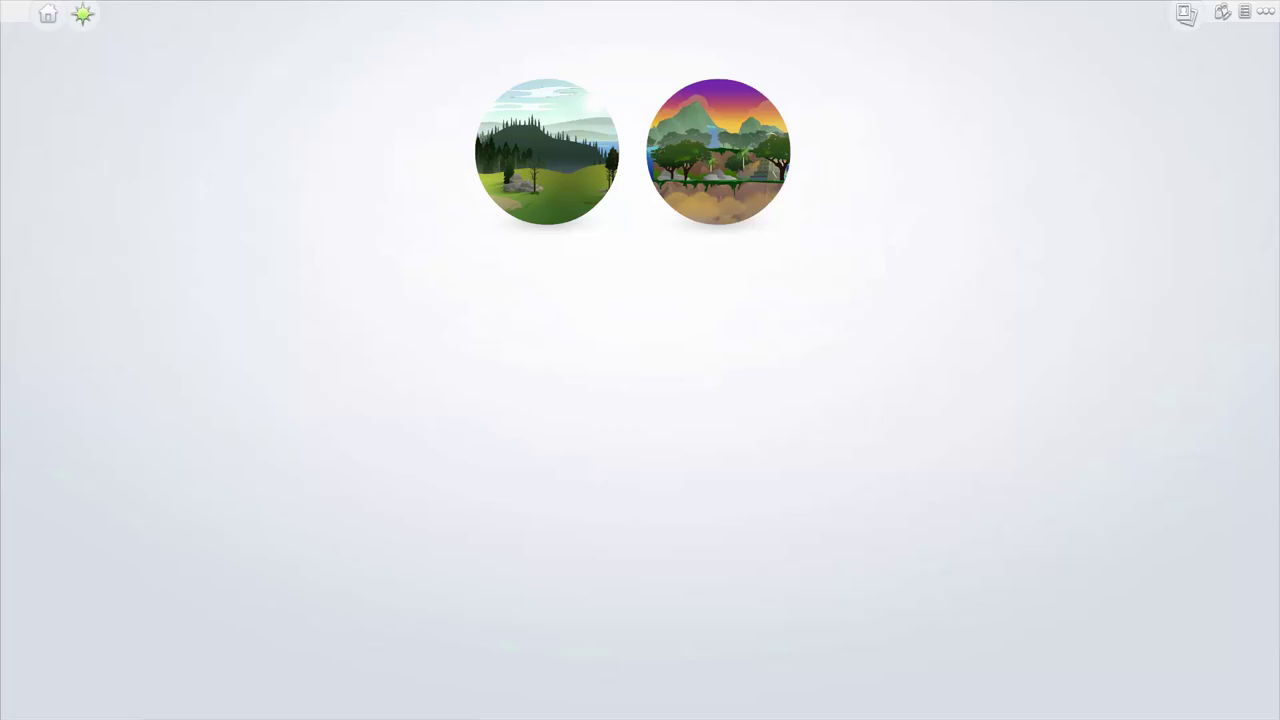
pyautogui.press('Escape')
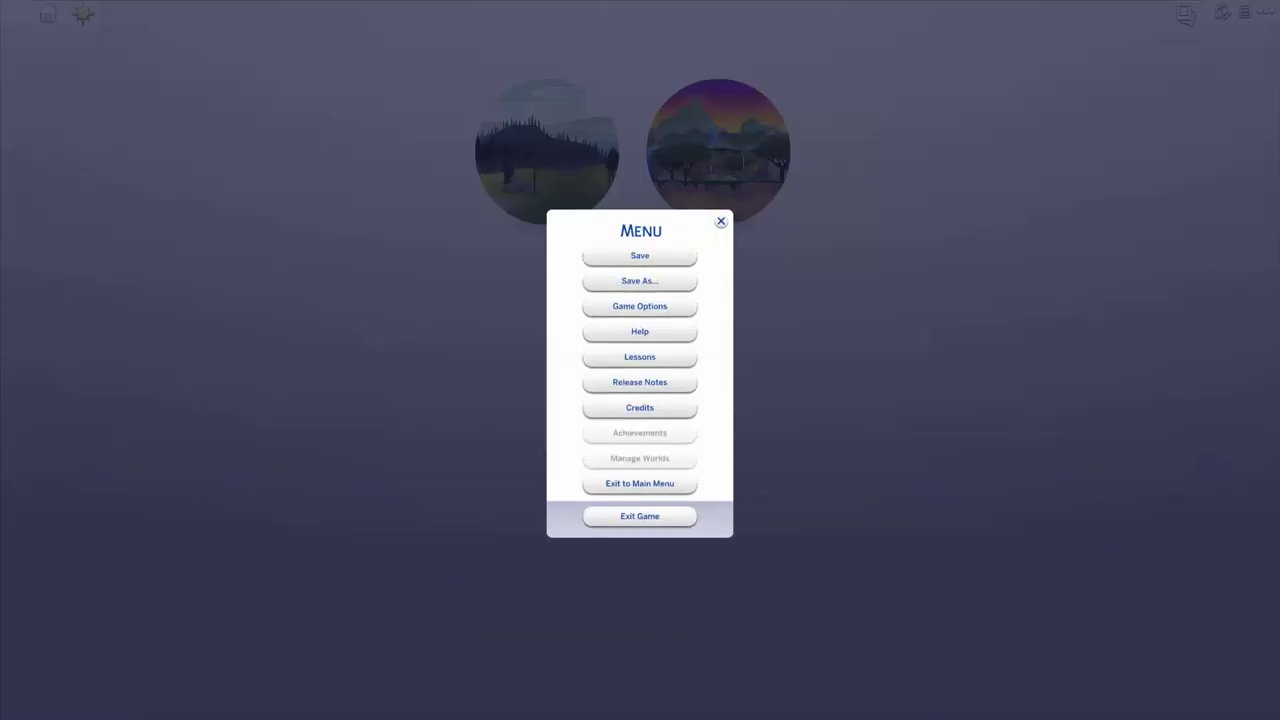
pyautogui.click(720, 221)
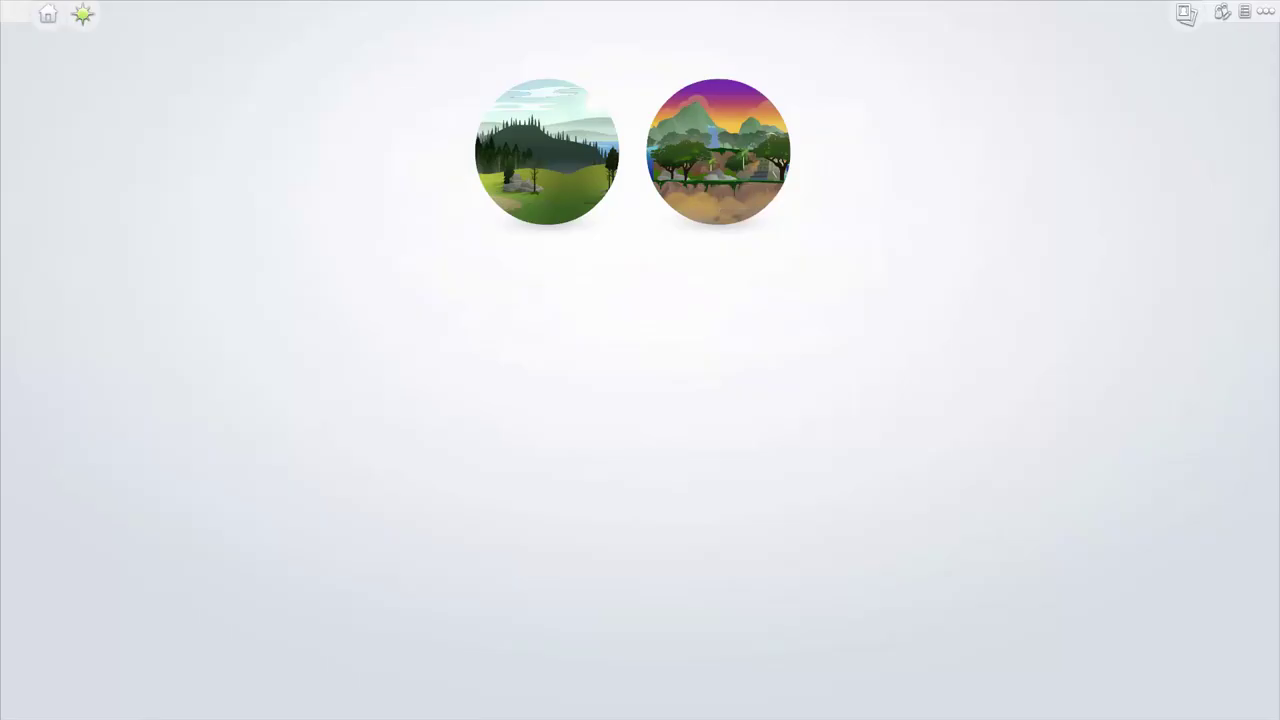
pyautogui.click(1266, 12)
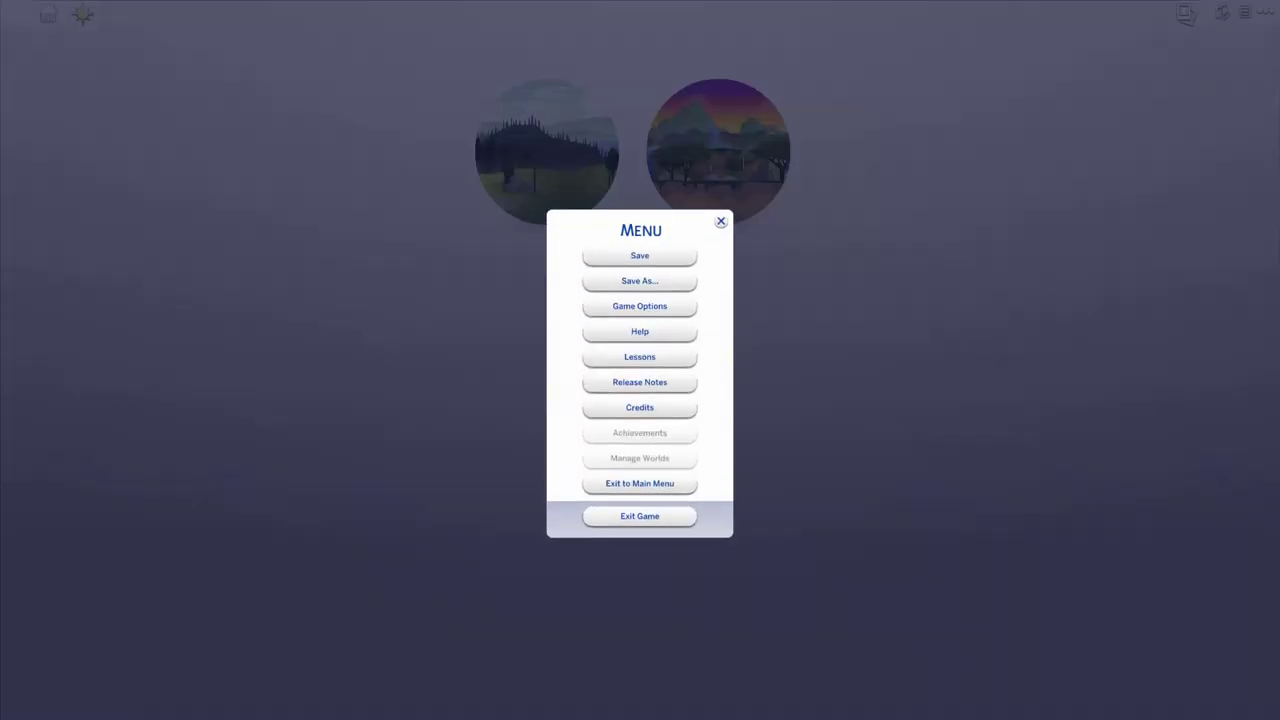
pyautogui.click(720, 221)
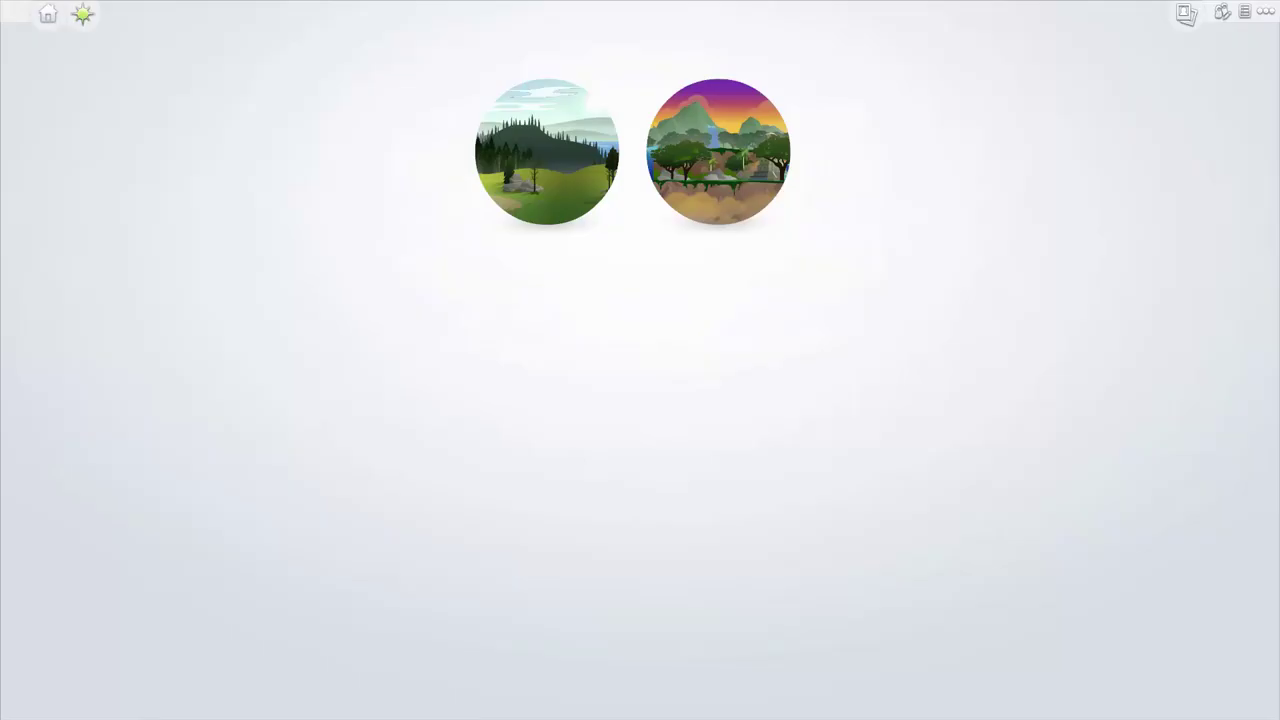
pyautogui.click(48, 13)
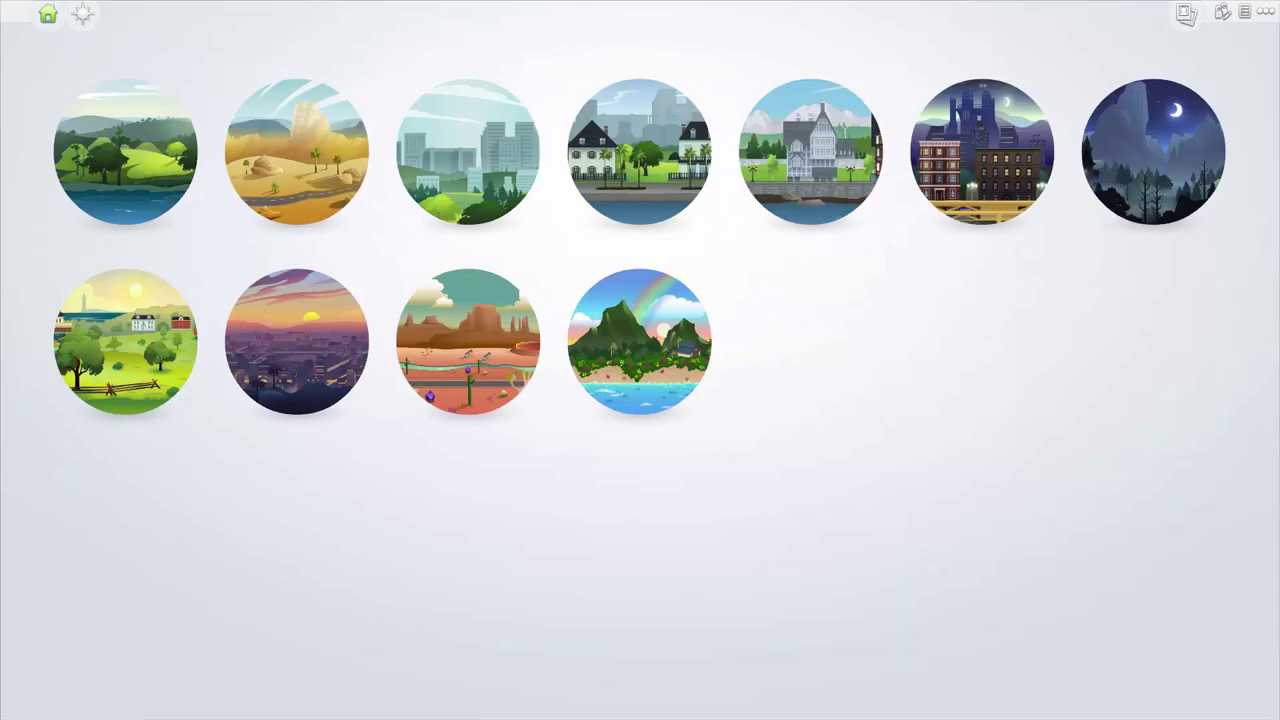
pyautogui.press('Escape')
pyautogui.press('Escape')
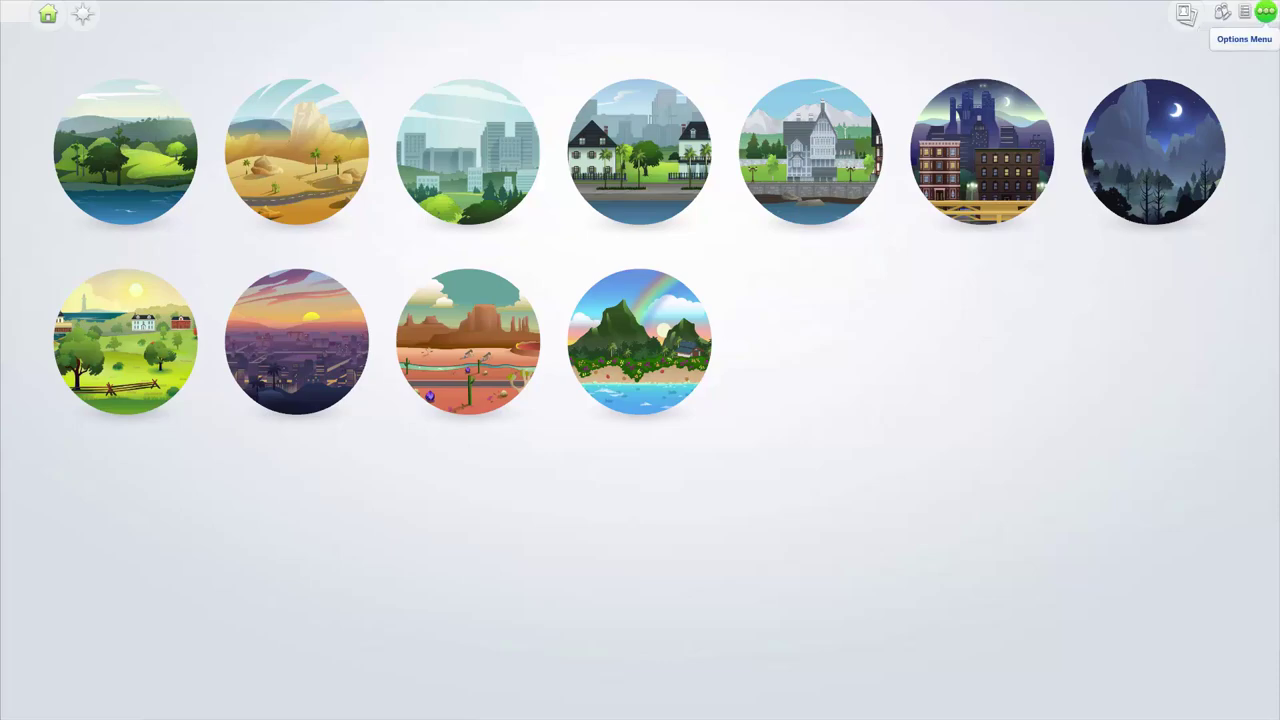
pyautogui.click(1265, 12)
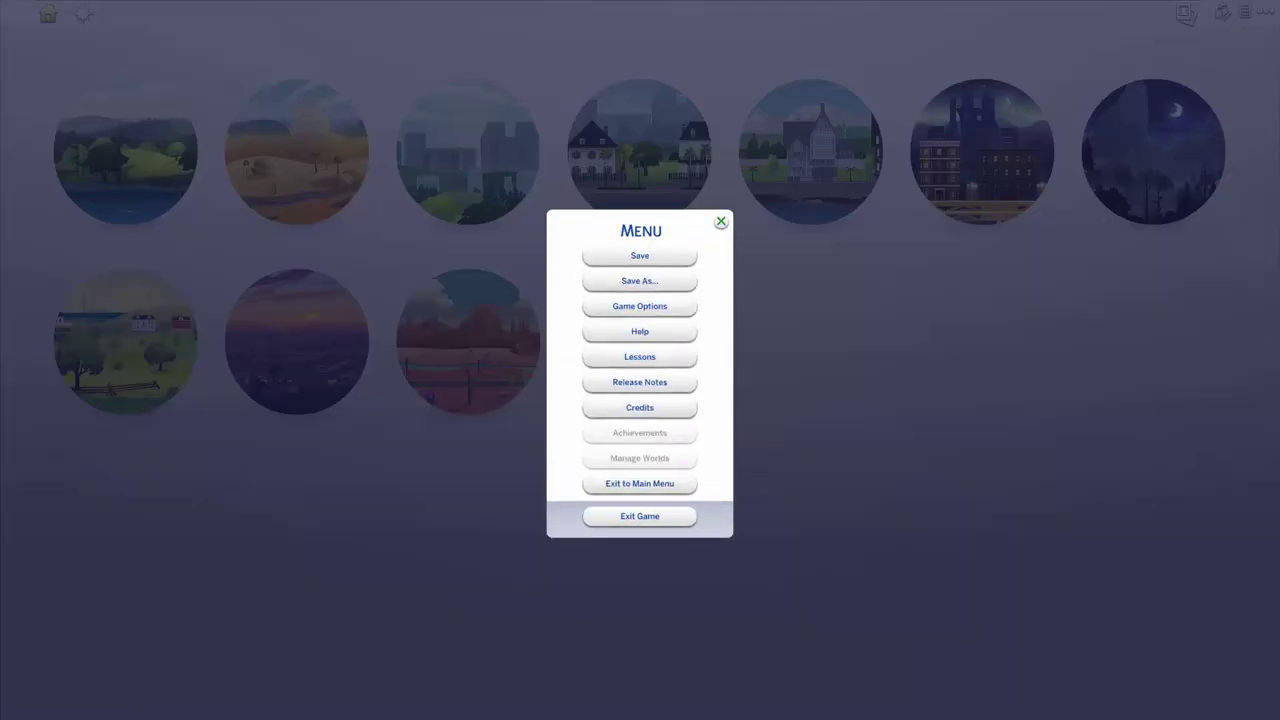
pyautogui.click(720, 221)
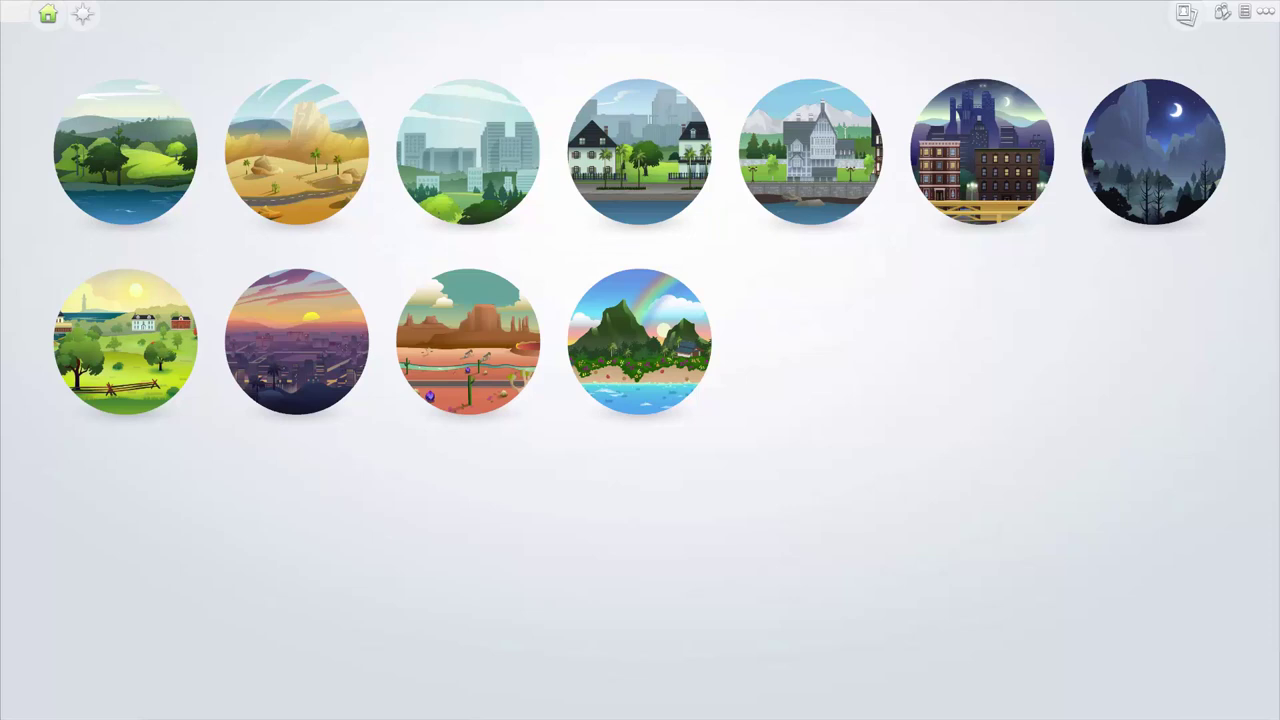
# Step: Open Willow Creek, load the household on the 30x20 lot into play, and dismiss the Items Removed notice
pyautogui.click(124, 97)
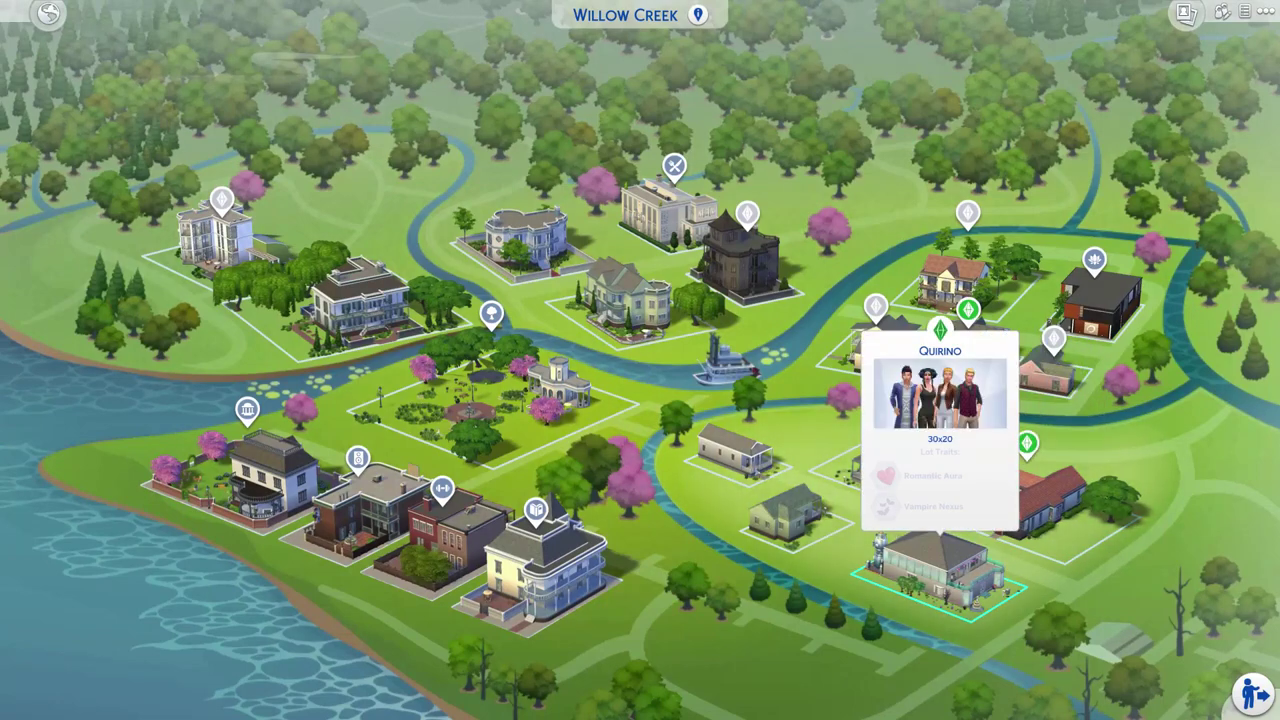
pyautogui.click(935, 565)
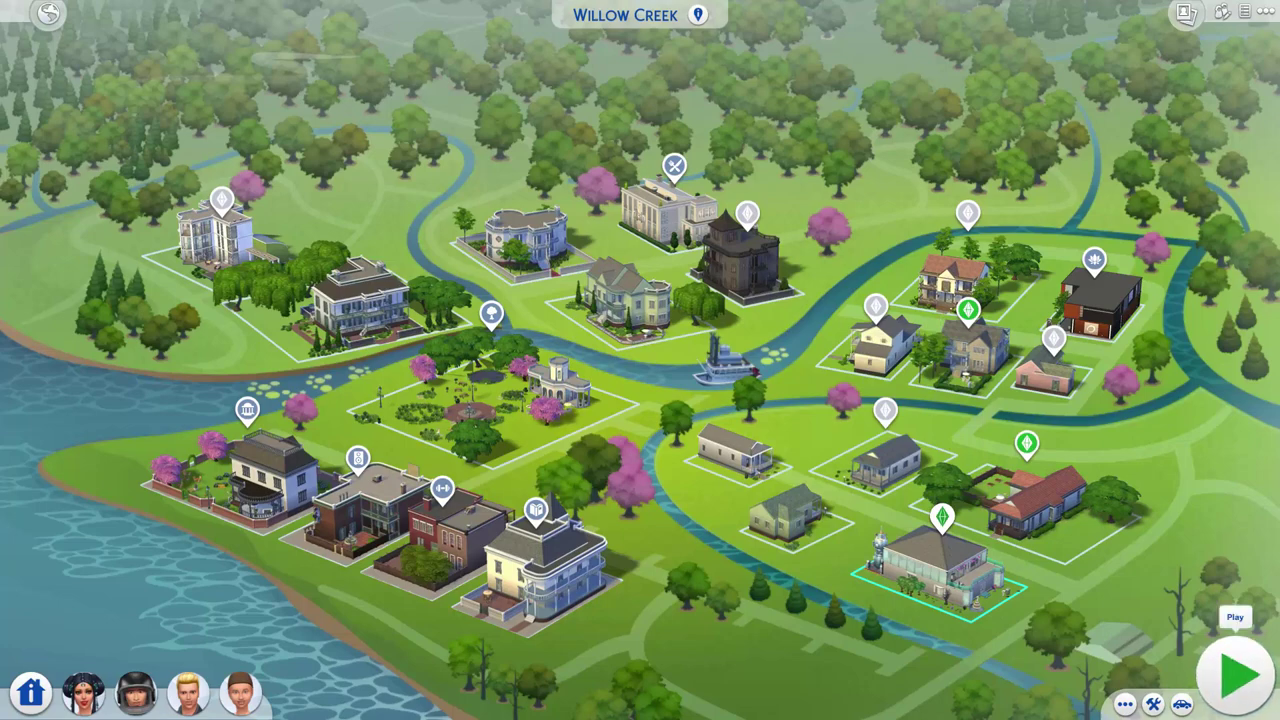
pyautogui.click(1238, 675)
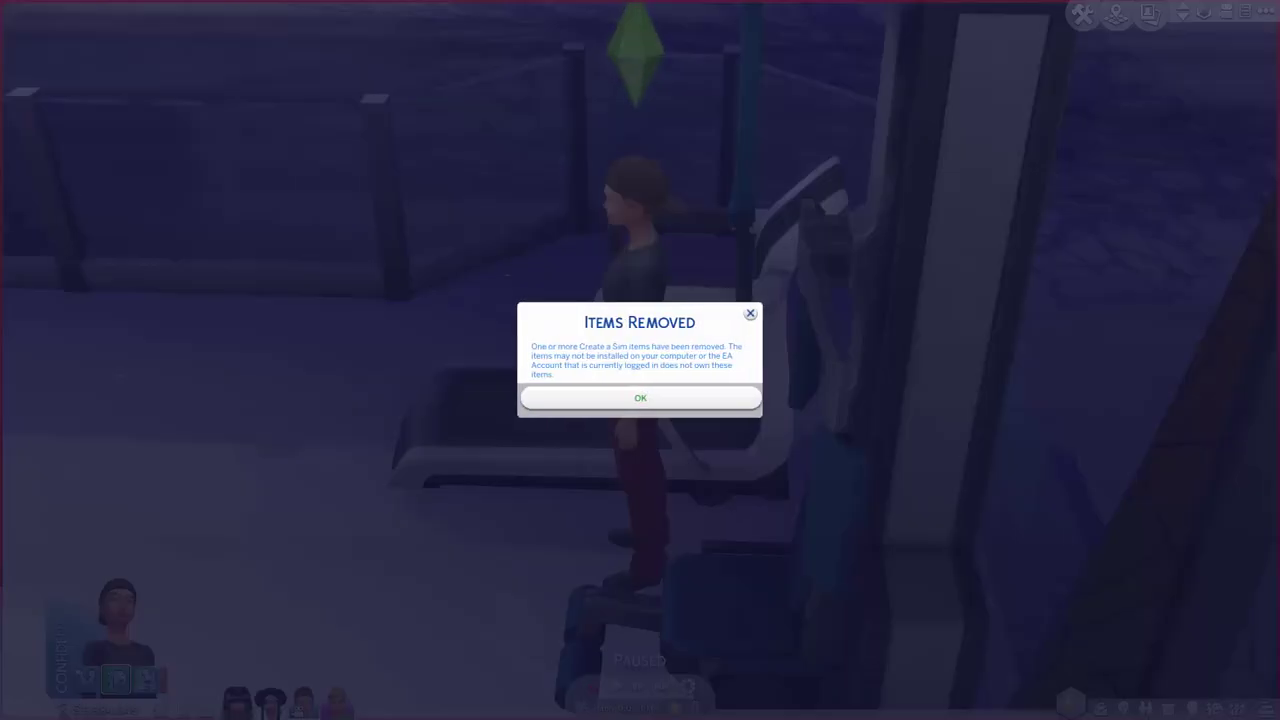
pyautogui.press('Return')
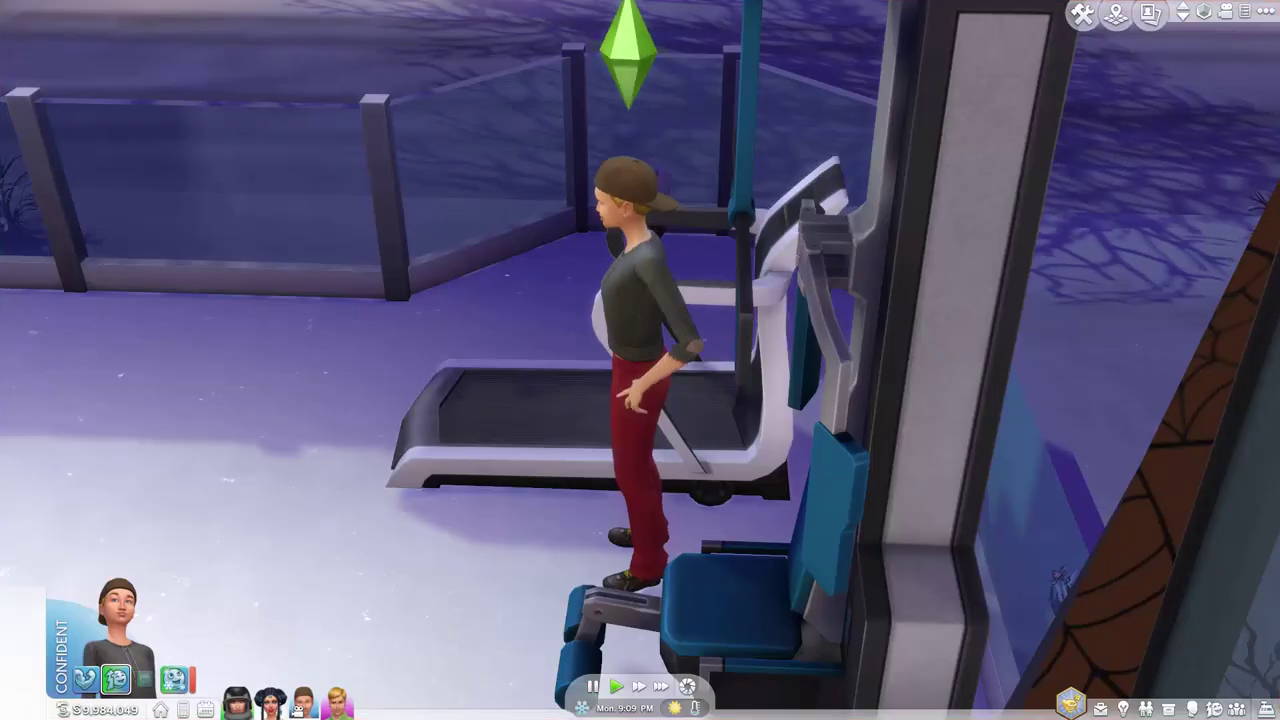
# Step: Look around the exercise equipment on the terrace, switch to another household member, and dismiss the social media notification
pyautogui.scroll(-5, 640, 360)
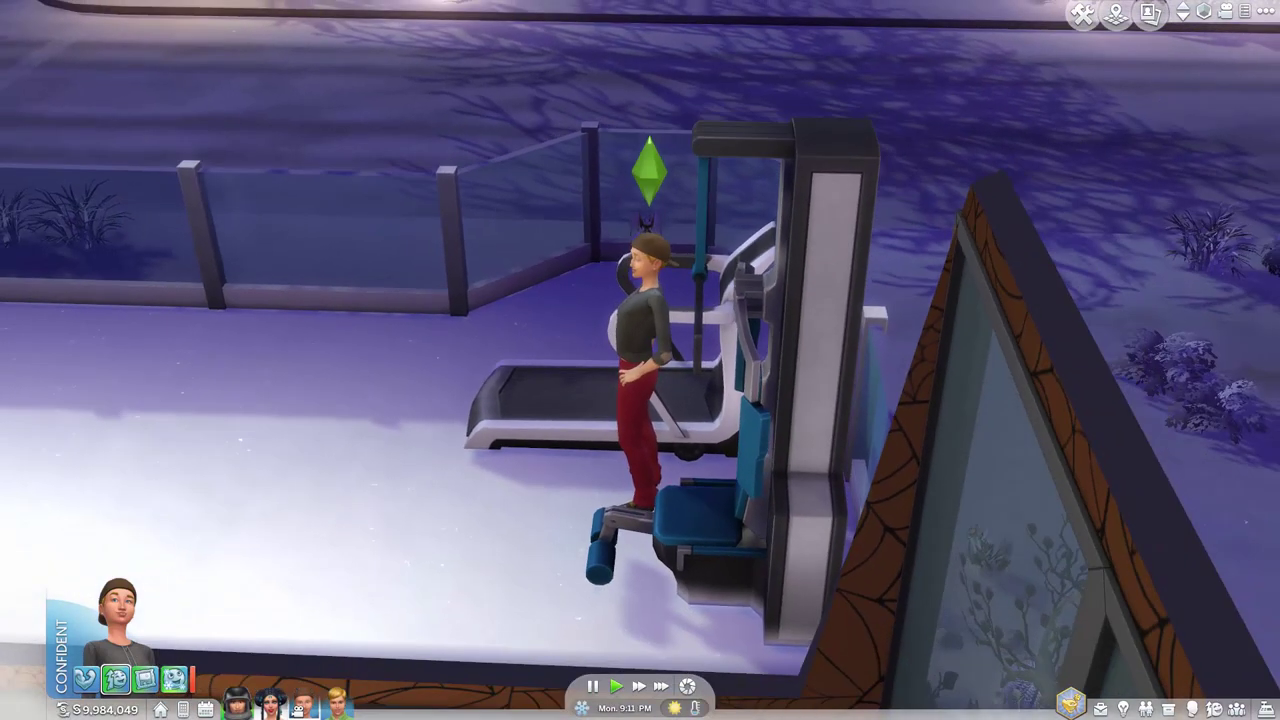
pyautogui.press('a')
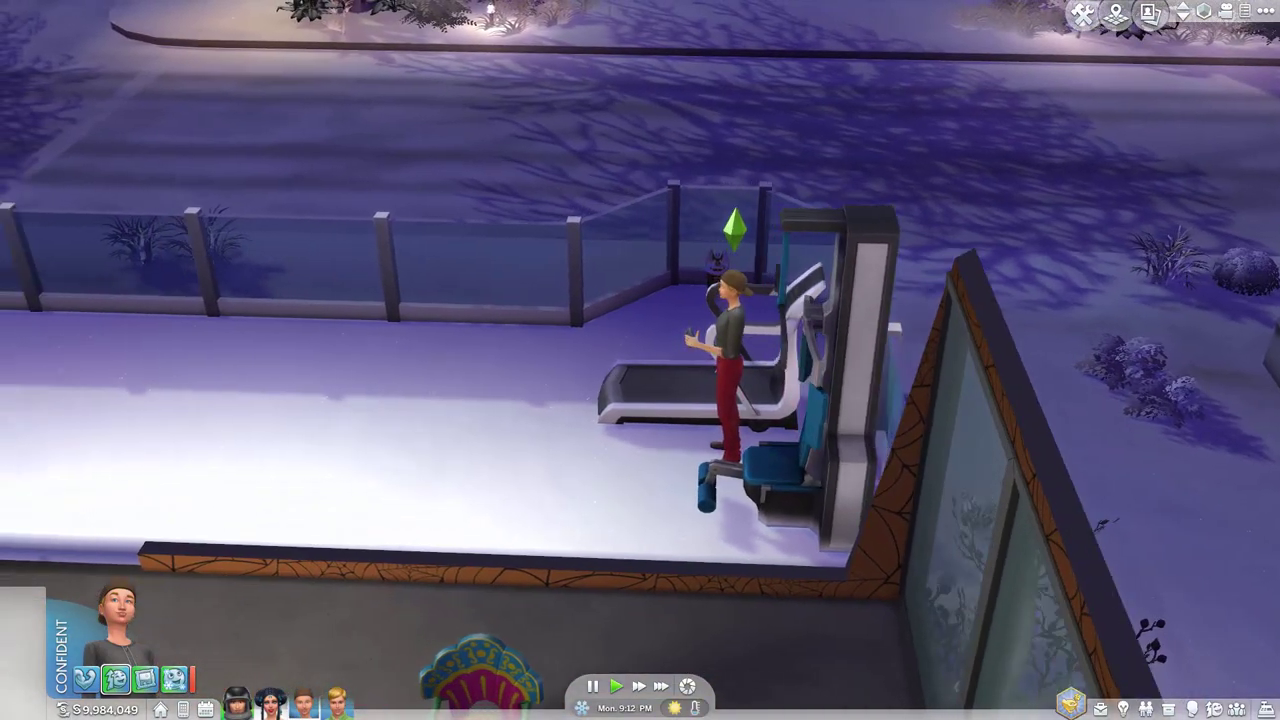
pyautogui.press('e')
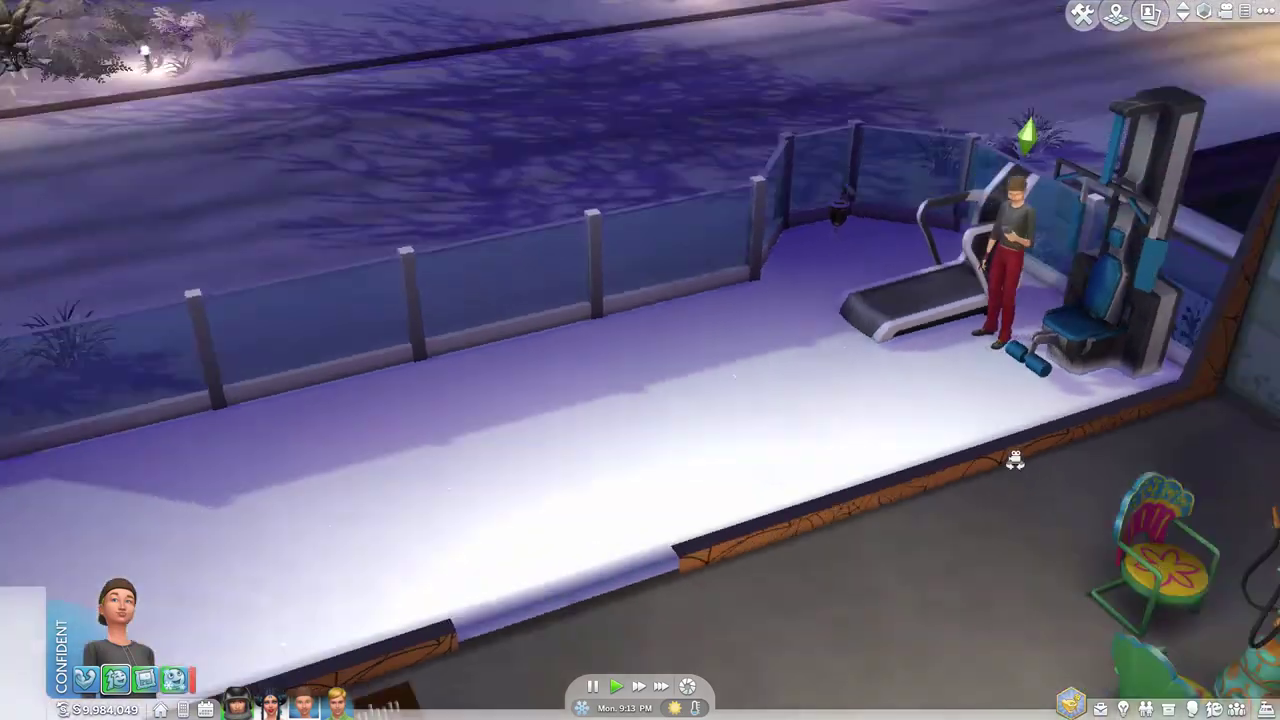
pyautogui.scroll(5, 640, 360)
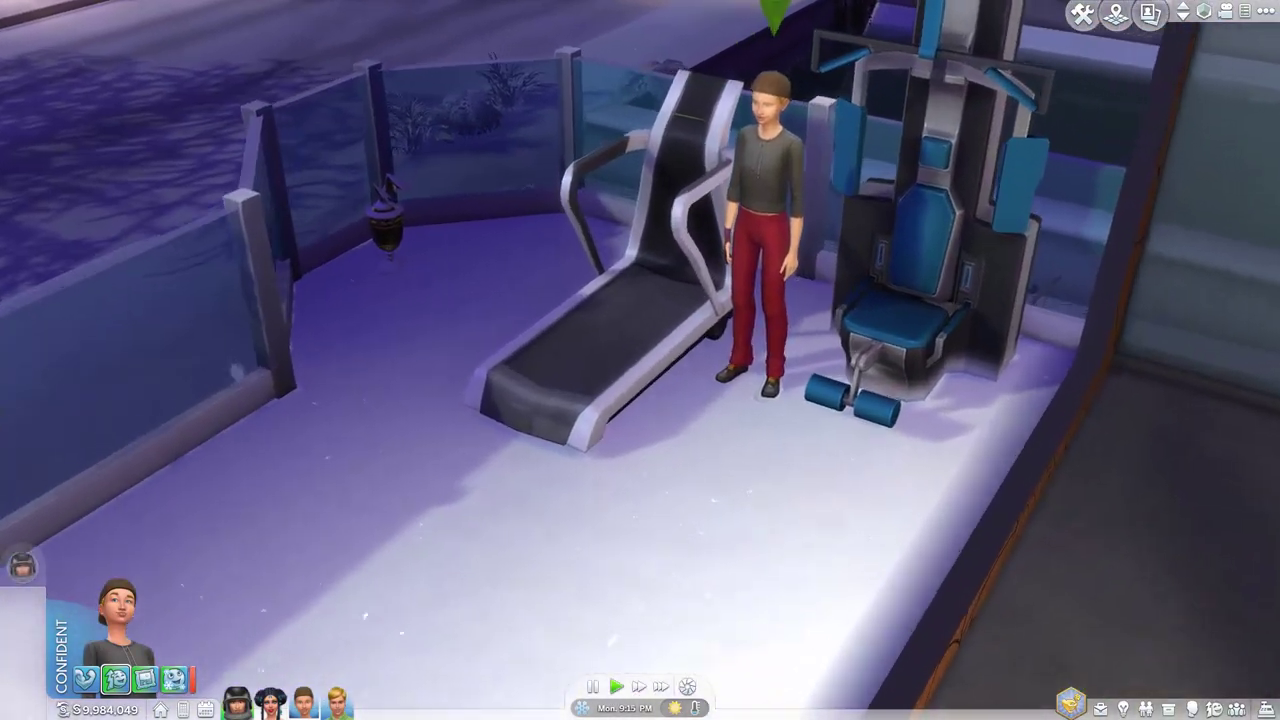
pyautogui.press('e')
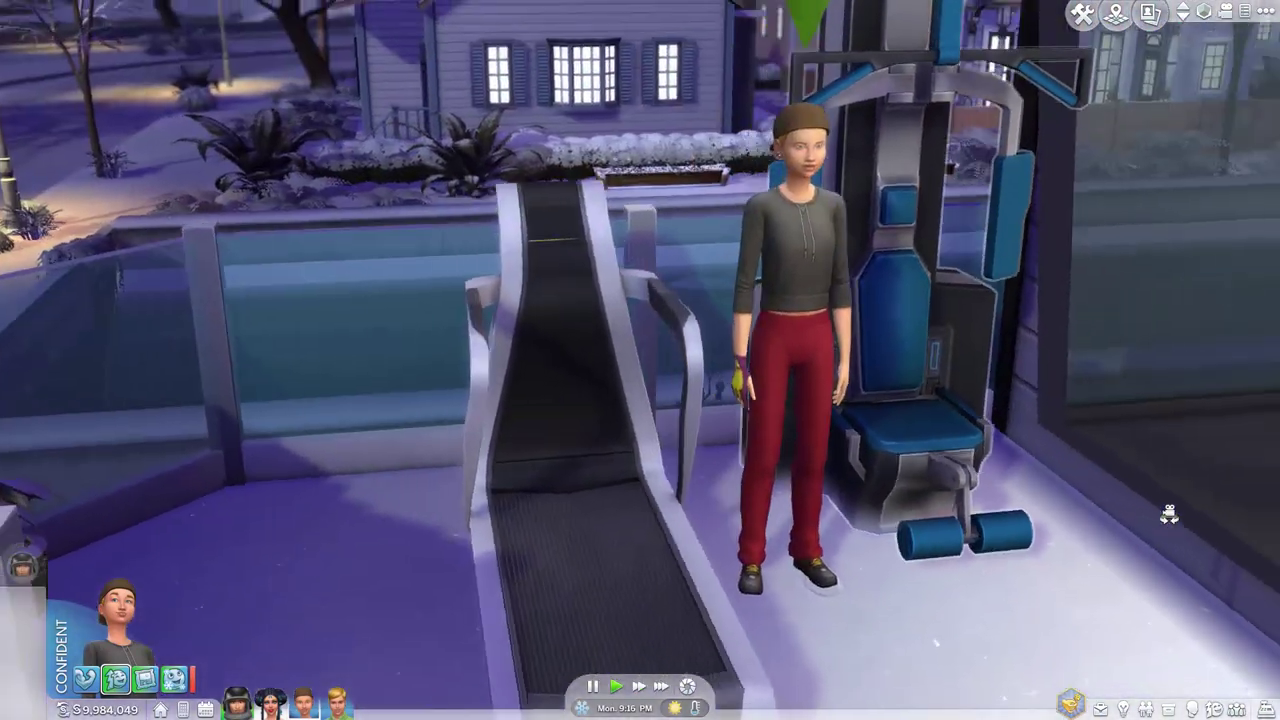
pyautogui.press('e')
pyautogui.scroll(2, 640, 360)
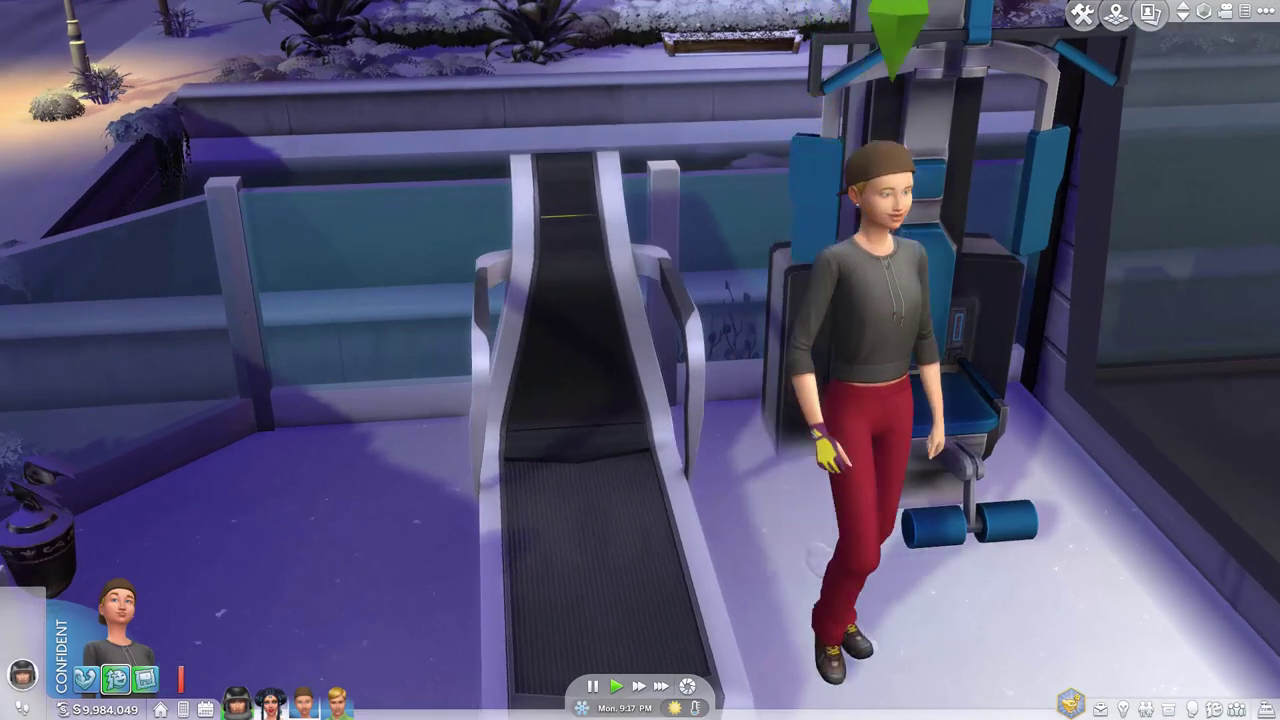
pyautogui.click(268, 704)
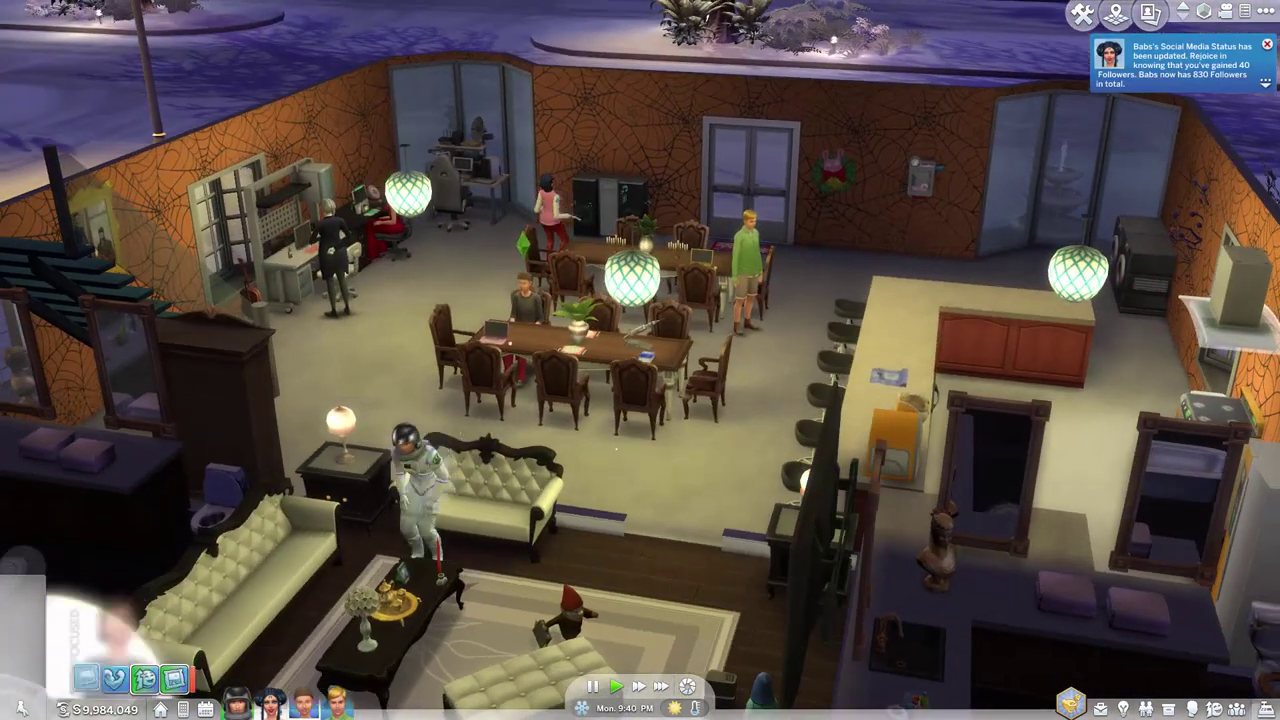
pyautogui.click(1267, 44)
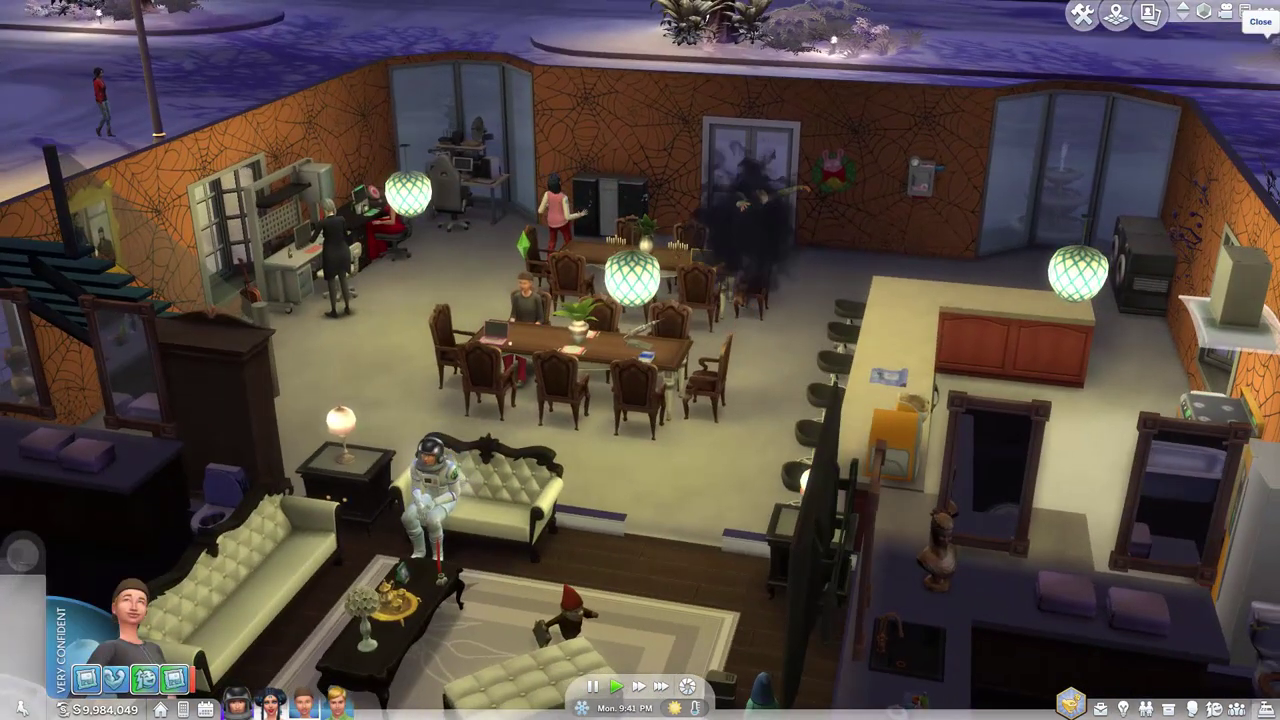
# Step: Exit the game and return to the desktop
pyautogui.press('Escape')
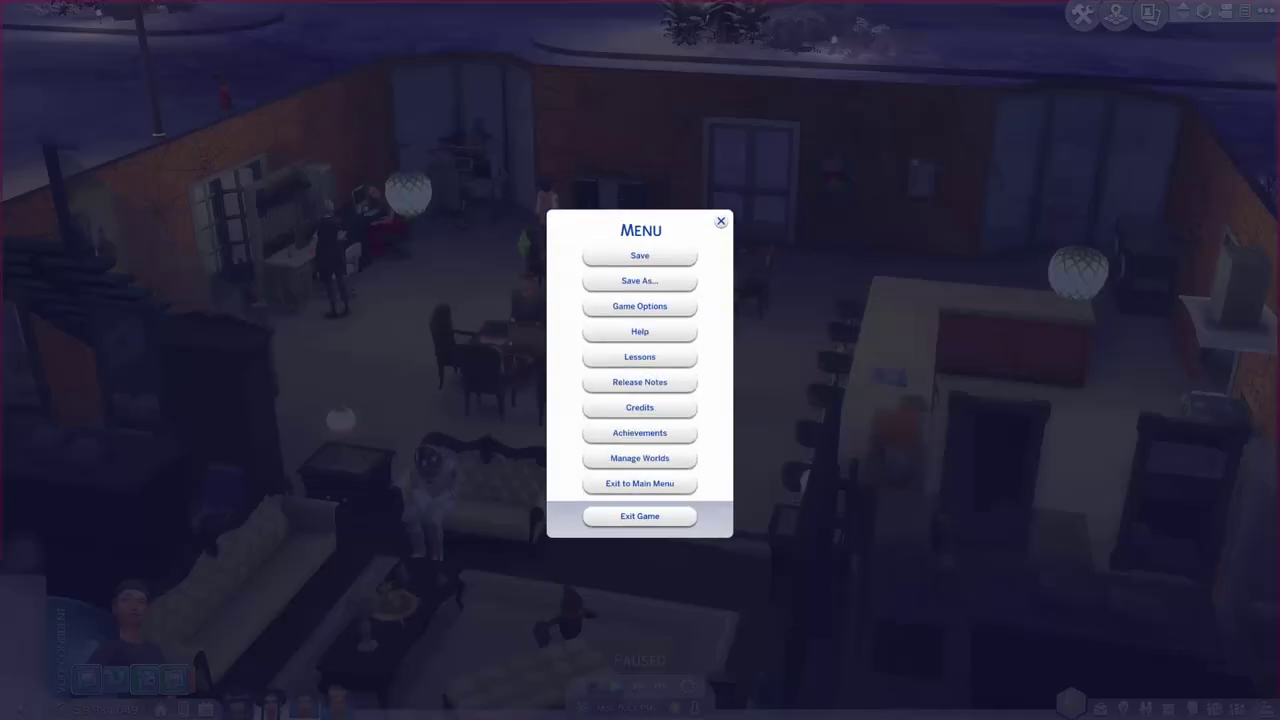
pyautogui.click(640, 516)
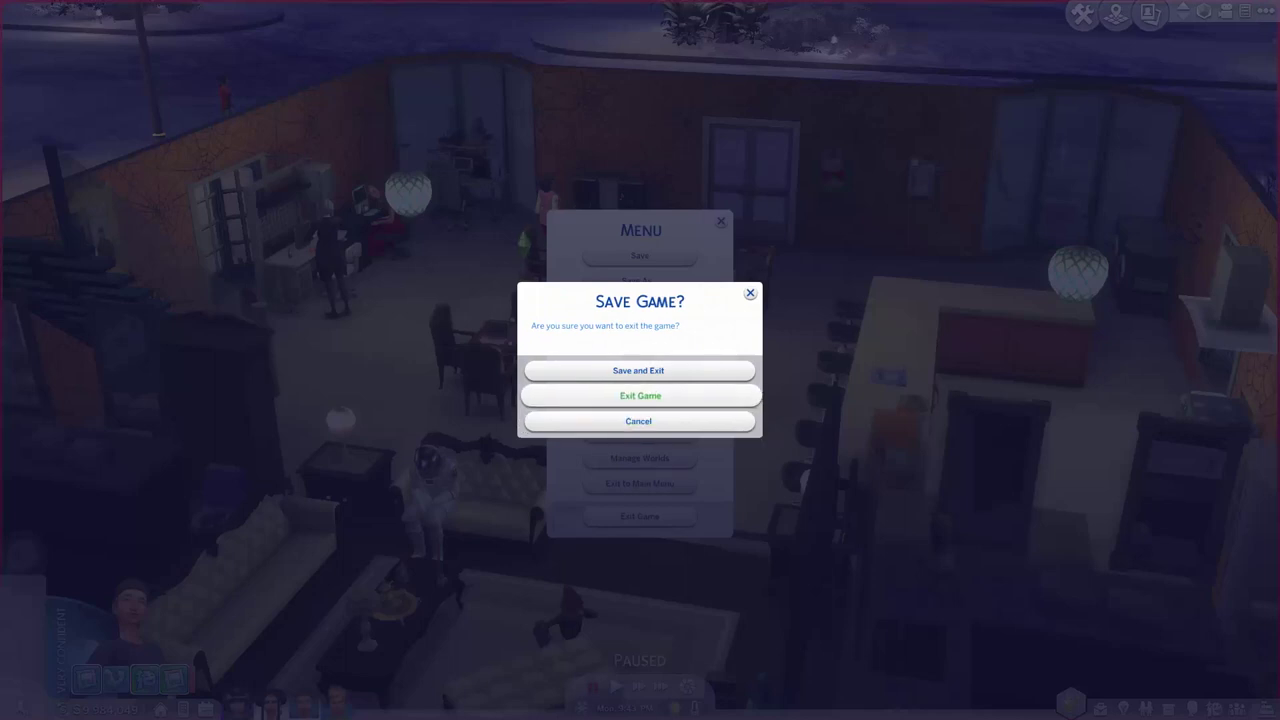
pyautogui.click(638, 421)
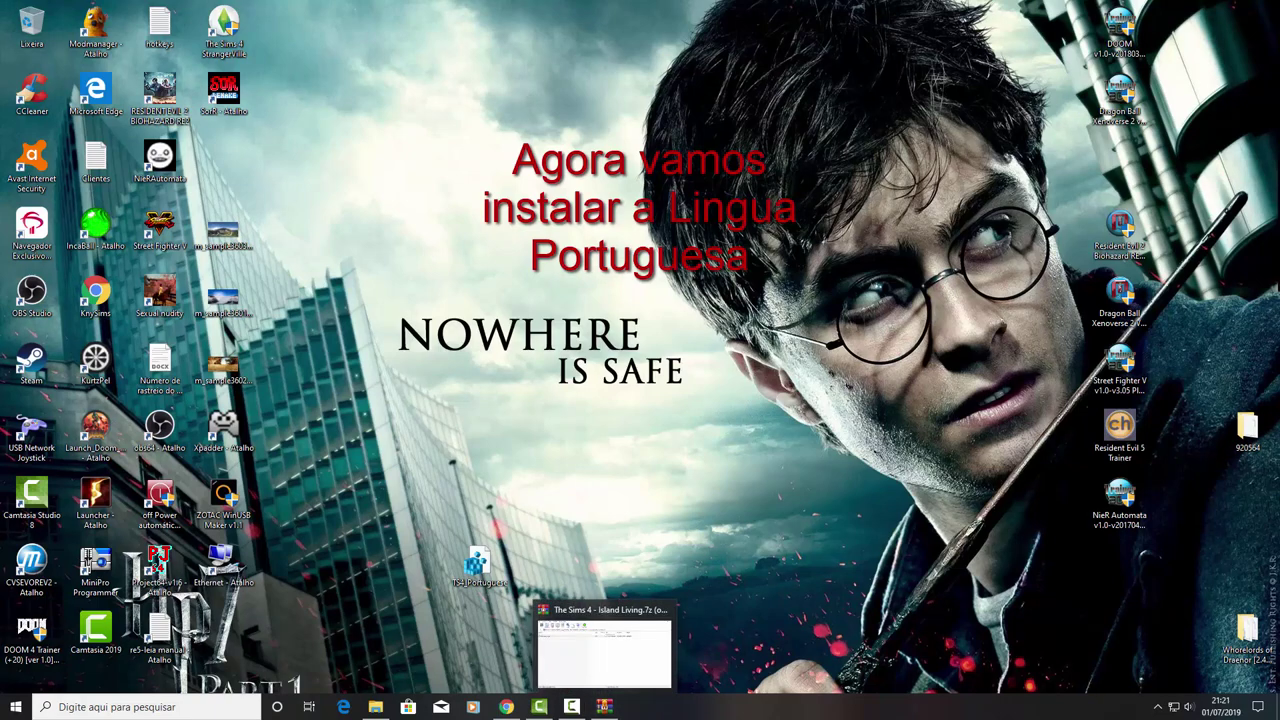
# Step: Switch to the open The Sims 4 - Island Living.7z archive in WinRAR and go up to its root folder
pyautogui.click(604, 706)
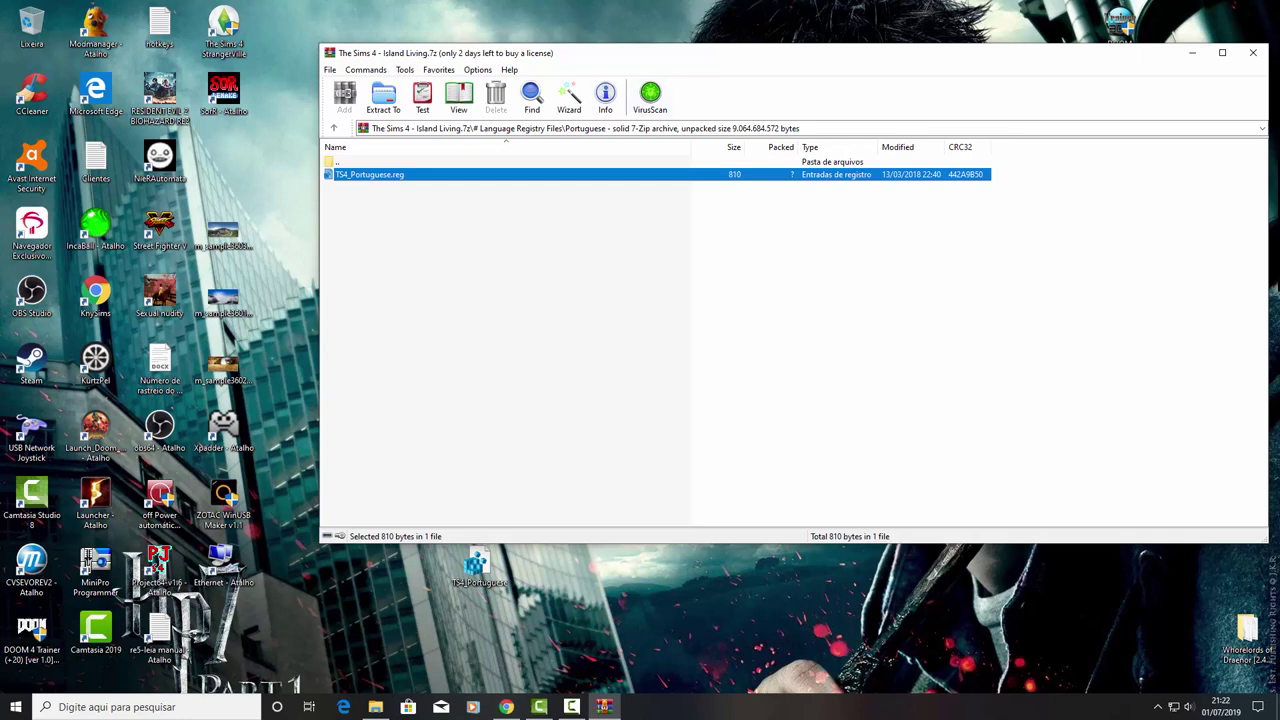
pyautogui.press('BackSpace')
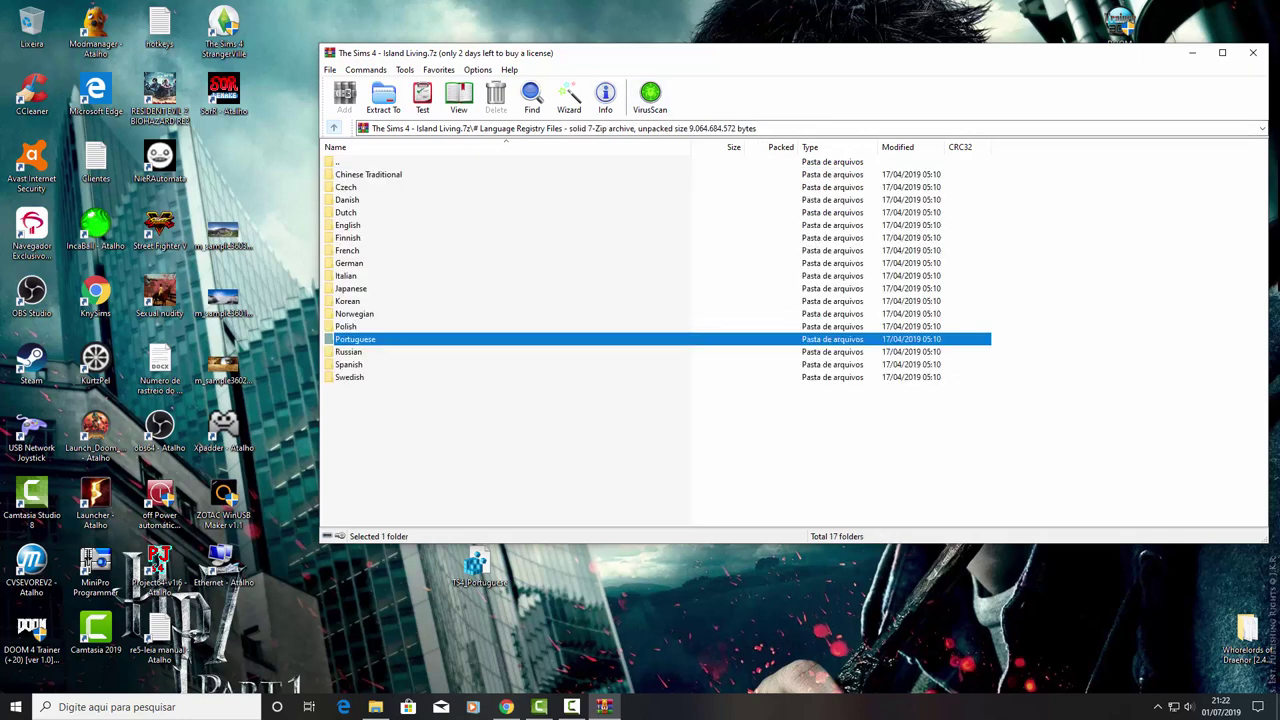
pyautogui.press('BackSpace')
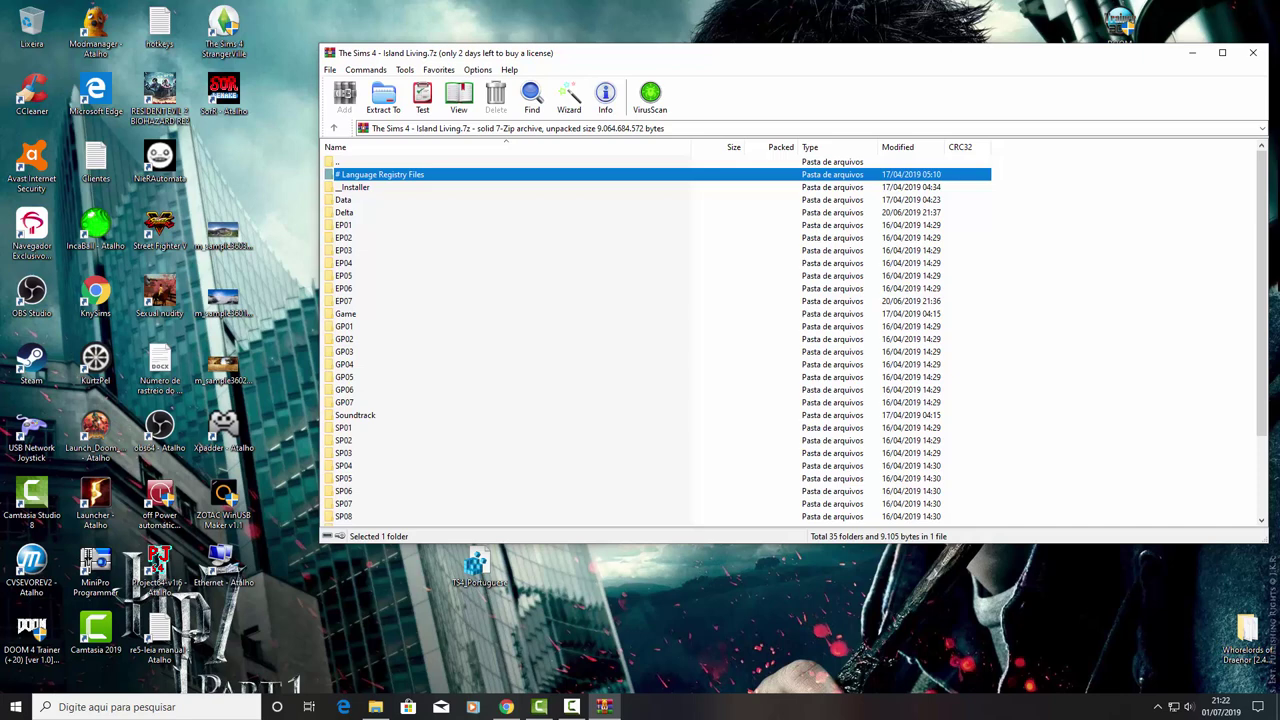
pyautogui.click(355, 187)
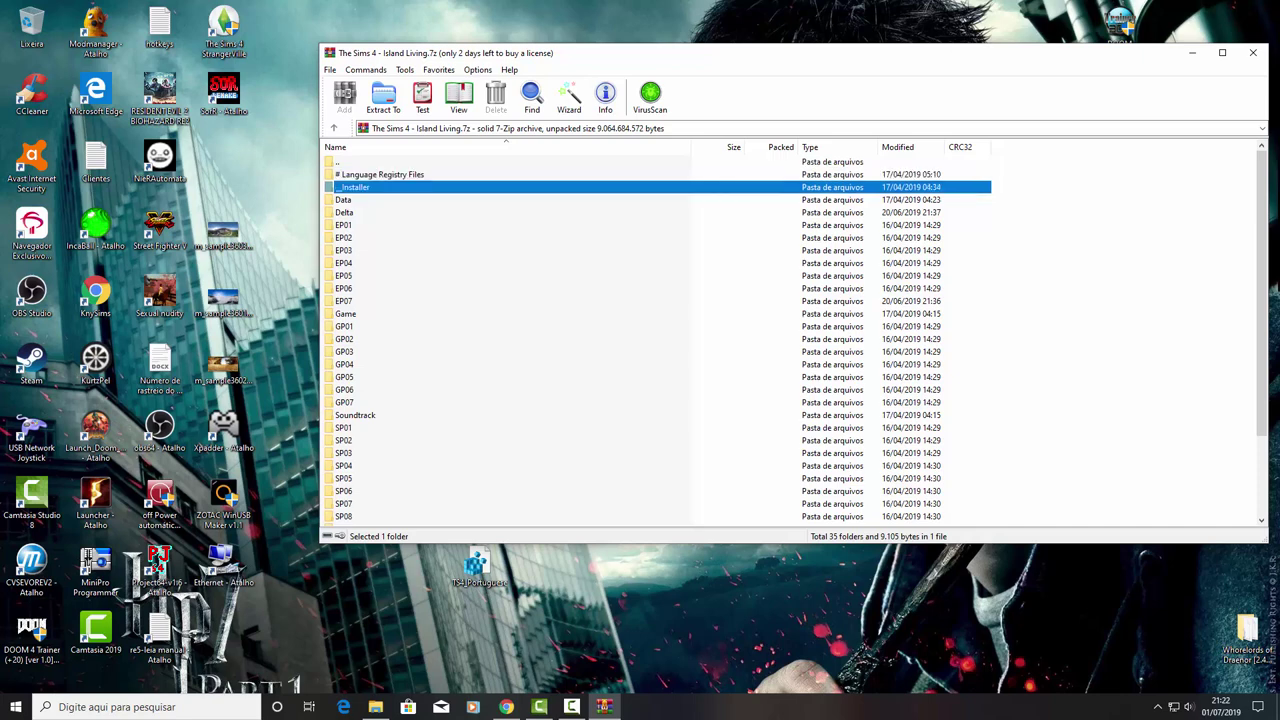
pyautogui.press('End')
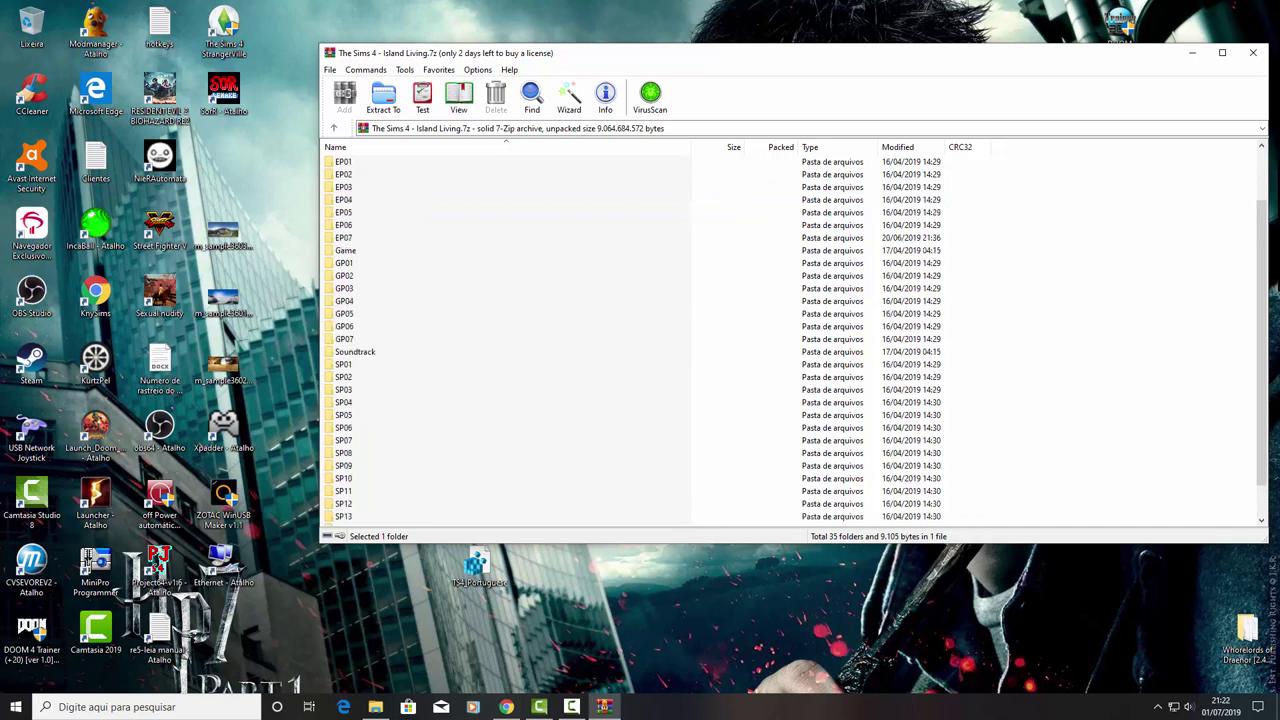
pyautogui.press('Home')
pyautogui.press('Down')
pyautogui.press('Down')
# Step: Extract TS4_Portuguese.reg from # Language Registry Files\Portuguese to the desktop, replacing the existing file, and close the archive
pyautogui.click(380, 174)
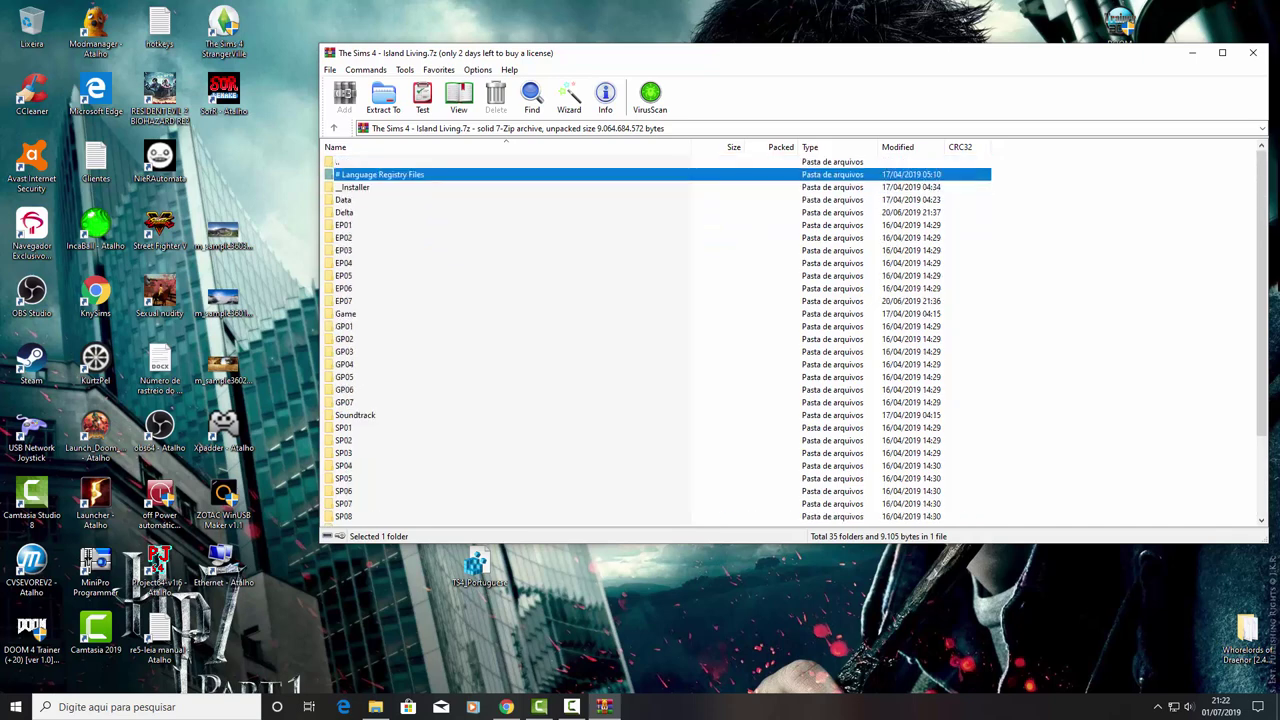
pyautogui.press('Return')
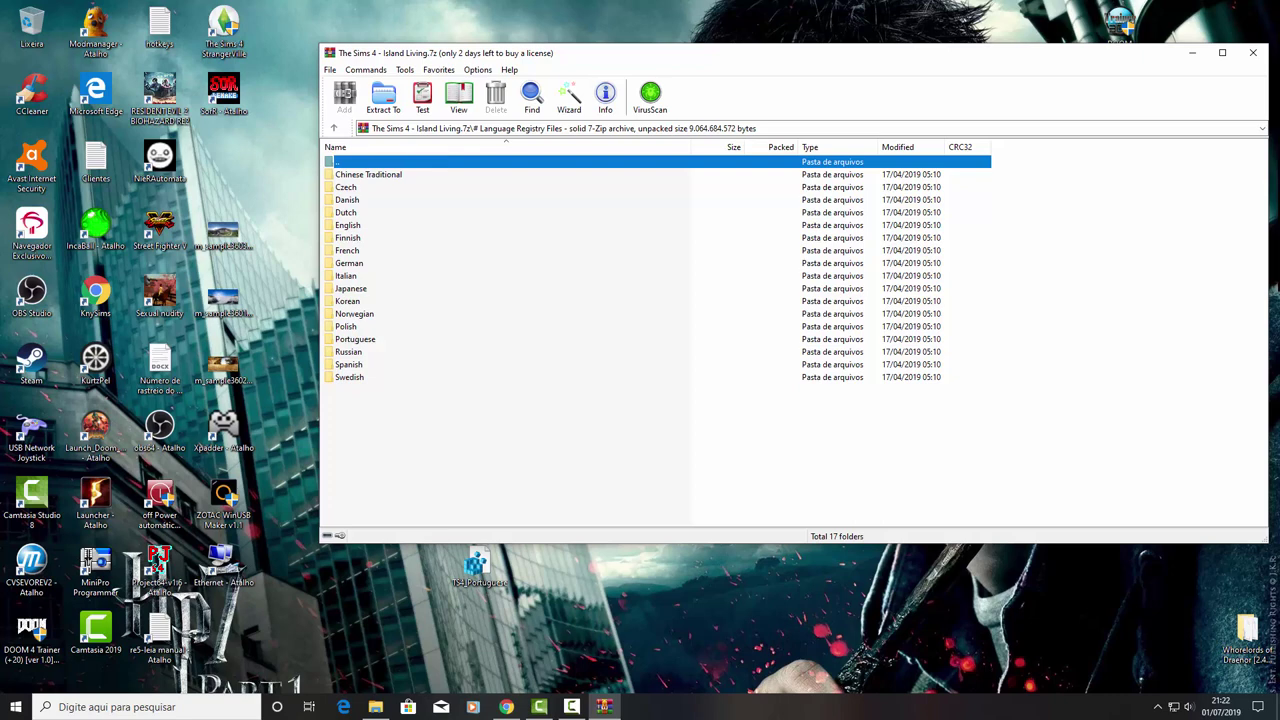
pyautogui.doubleClick(355, 339)
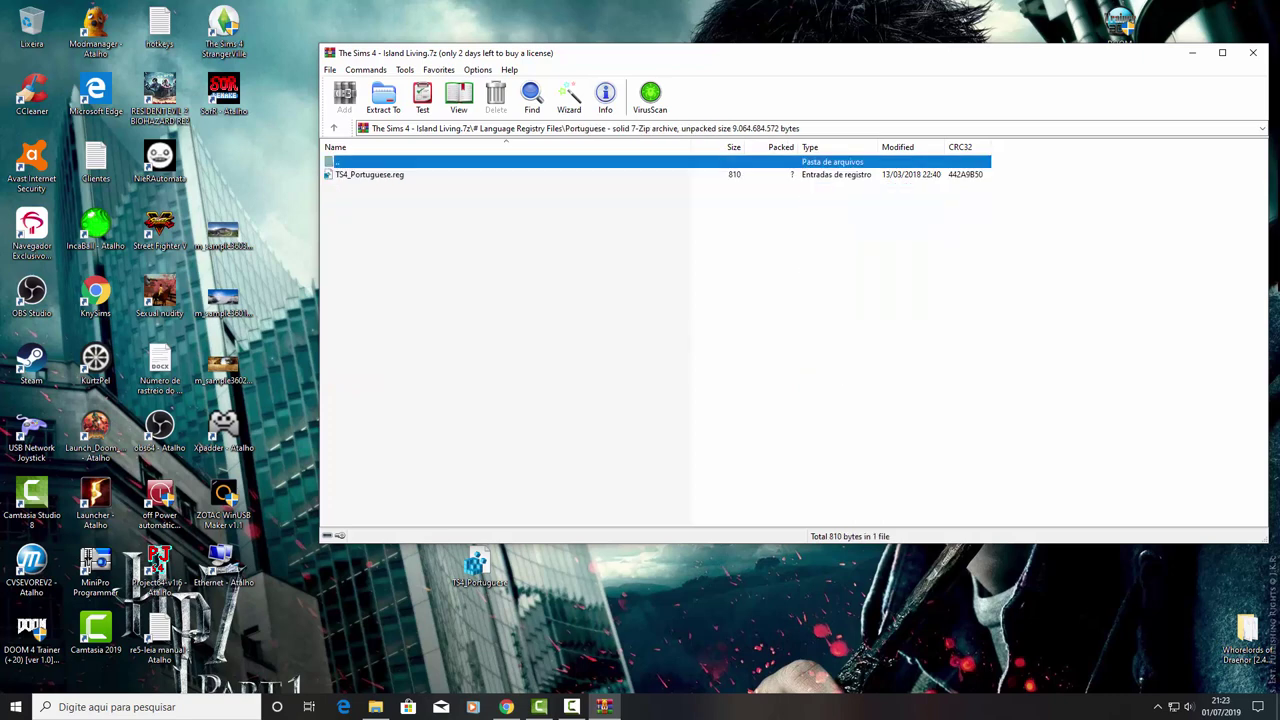
pyautogui.click(369, 174)
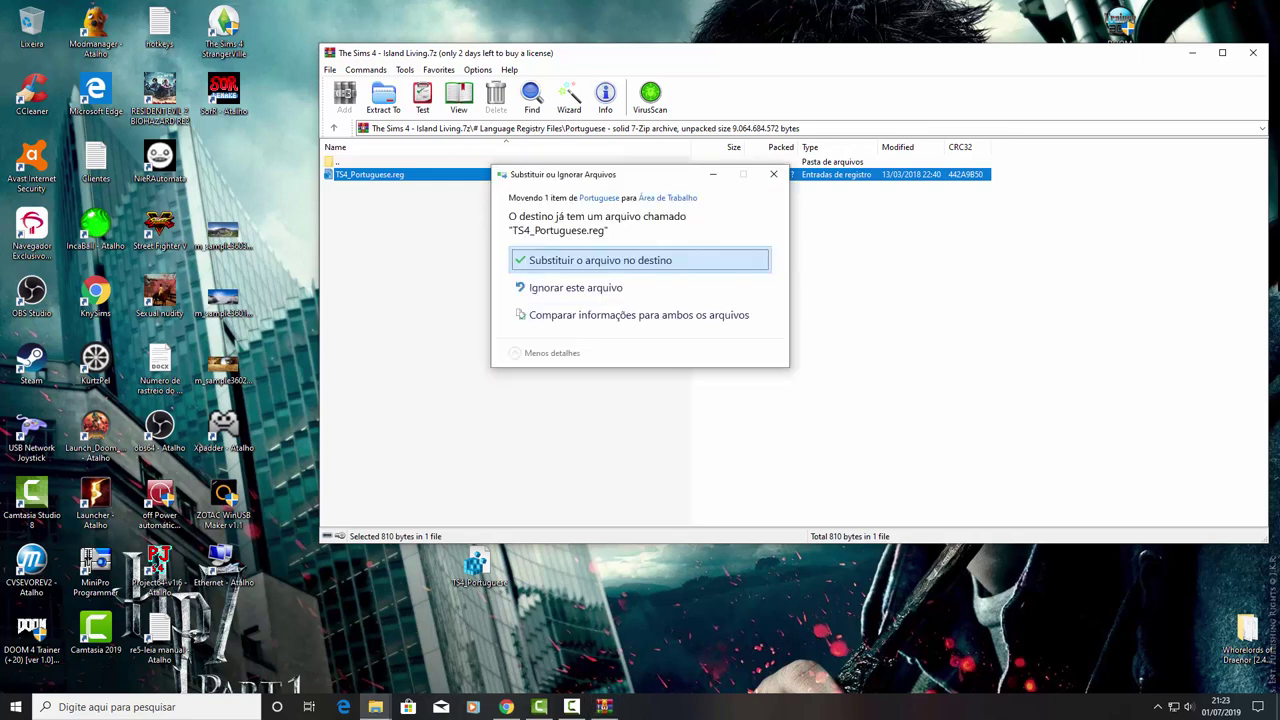
pyautogui.press('Return')
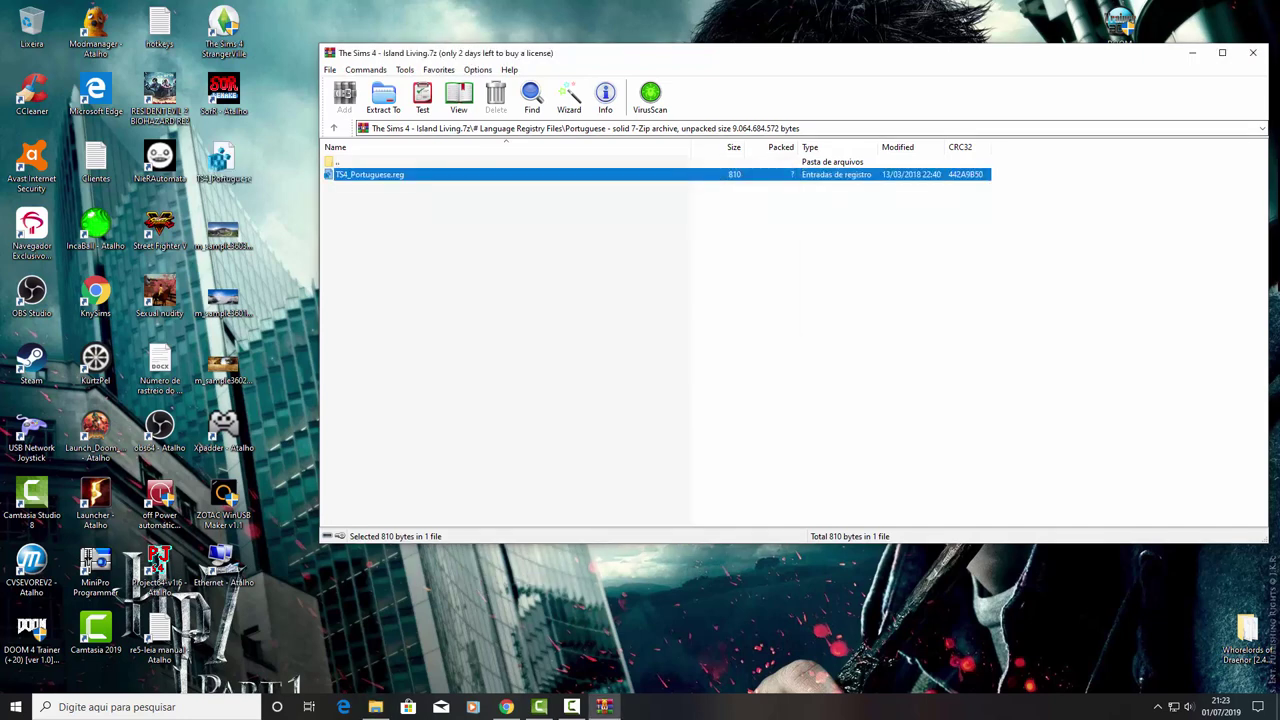
pyautogui.moveTo(845, 59); pyautogui.dragTo(826, 57)
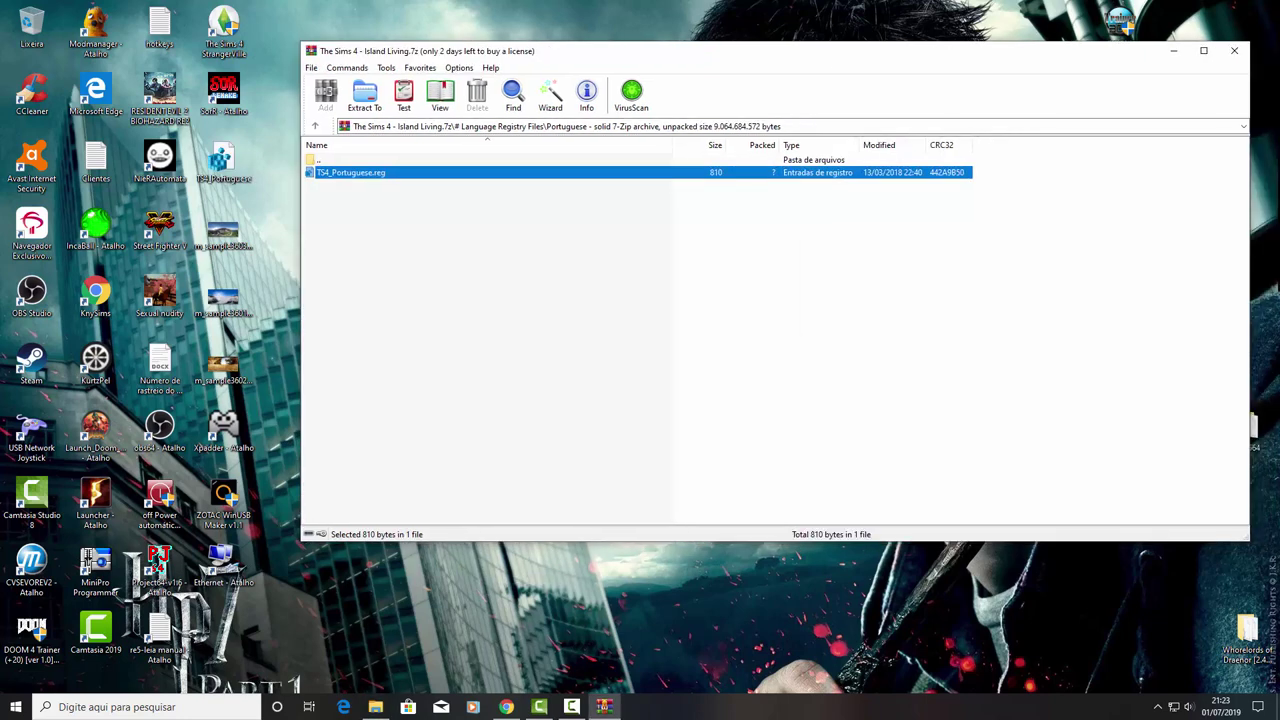
pyautogui.click(1234, 50)
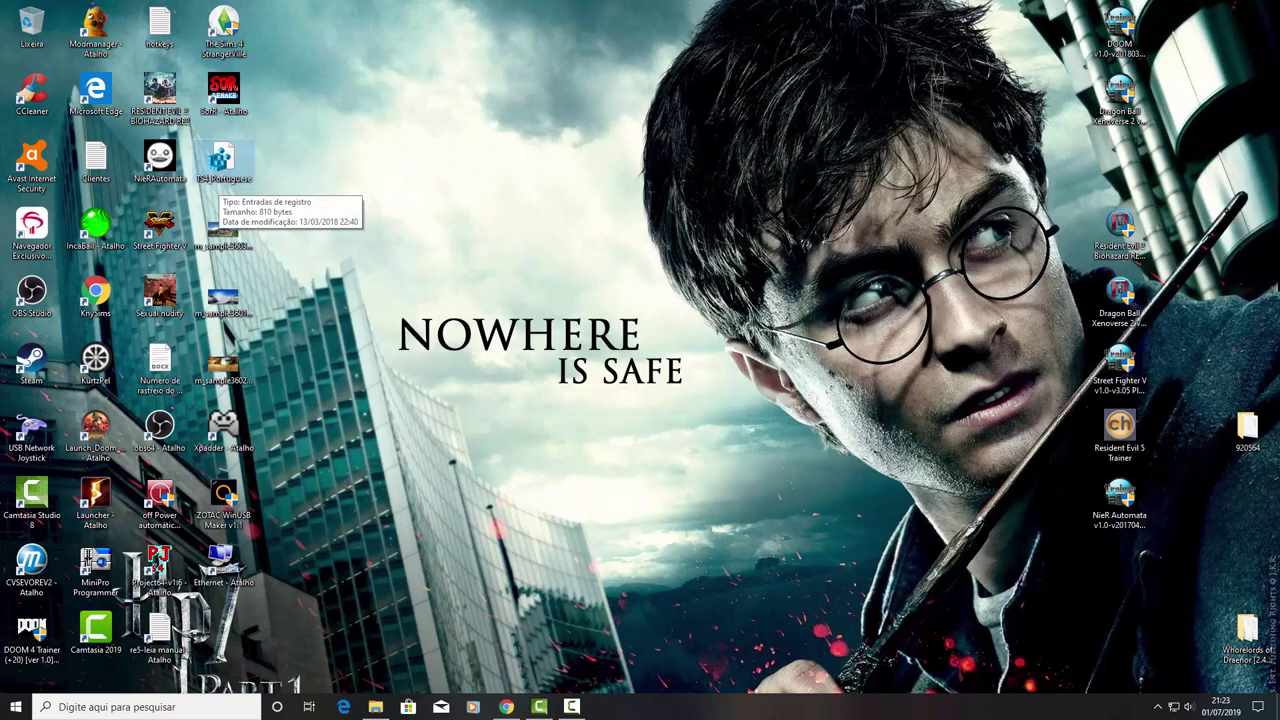
# Step: Add the entries of TS4_Portuguese.reg on the desktop to the Windows registry
pyautogui.doubleClick(222, 160)
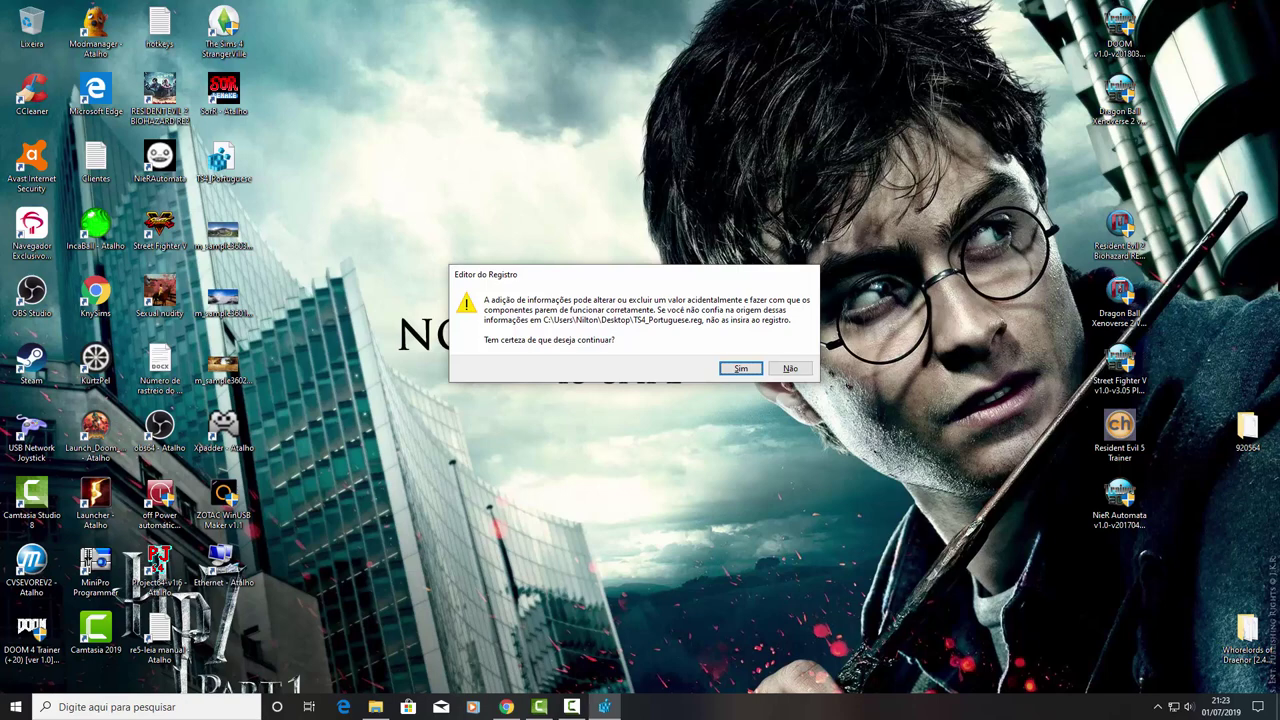
pyautogui.press('Return')
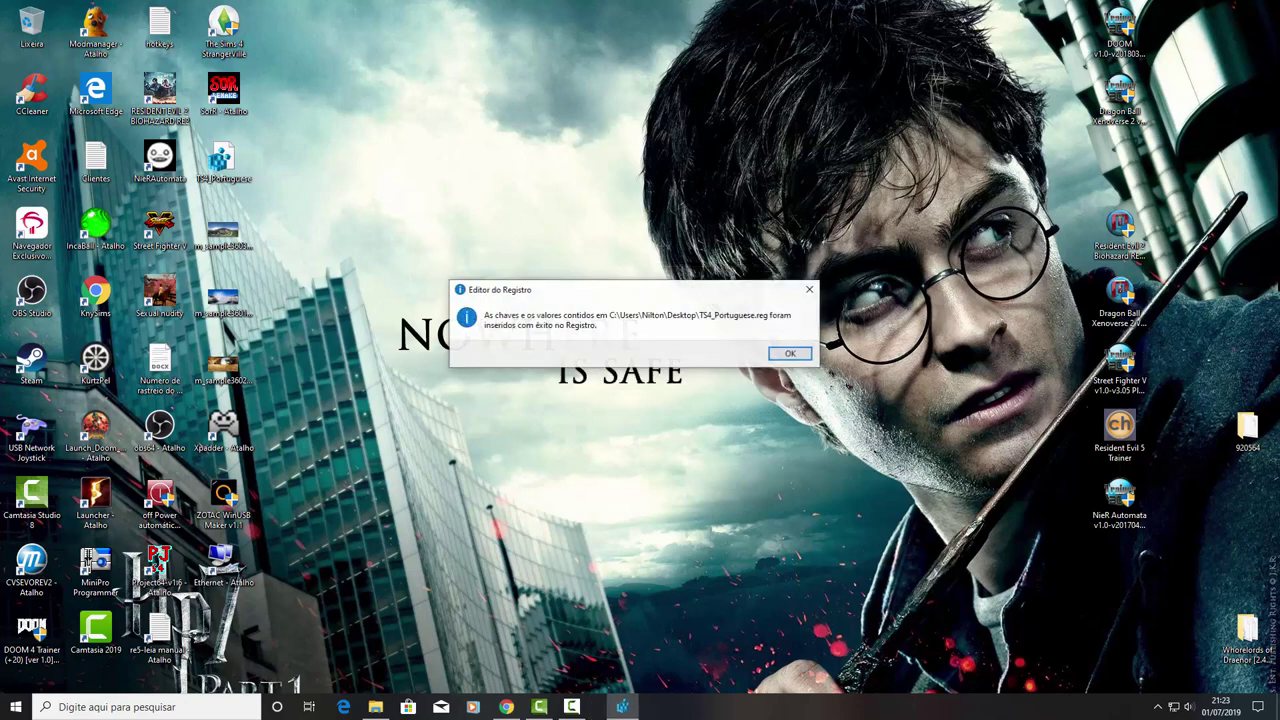
pyautogui.press('Return')
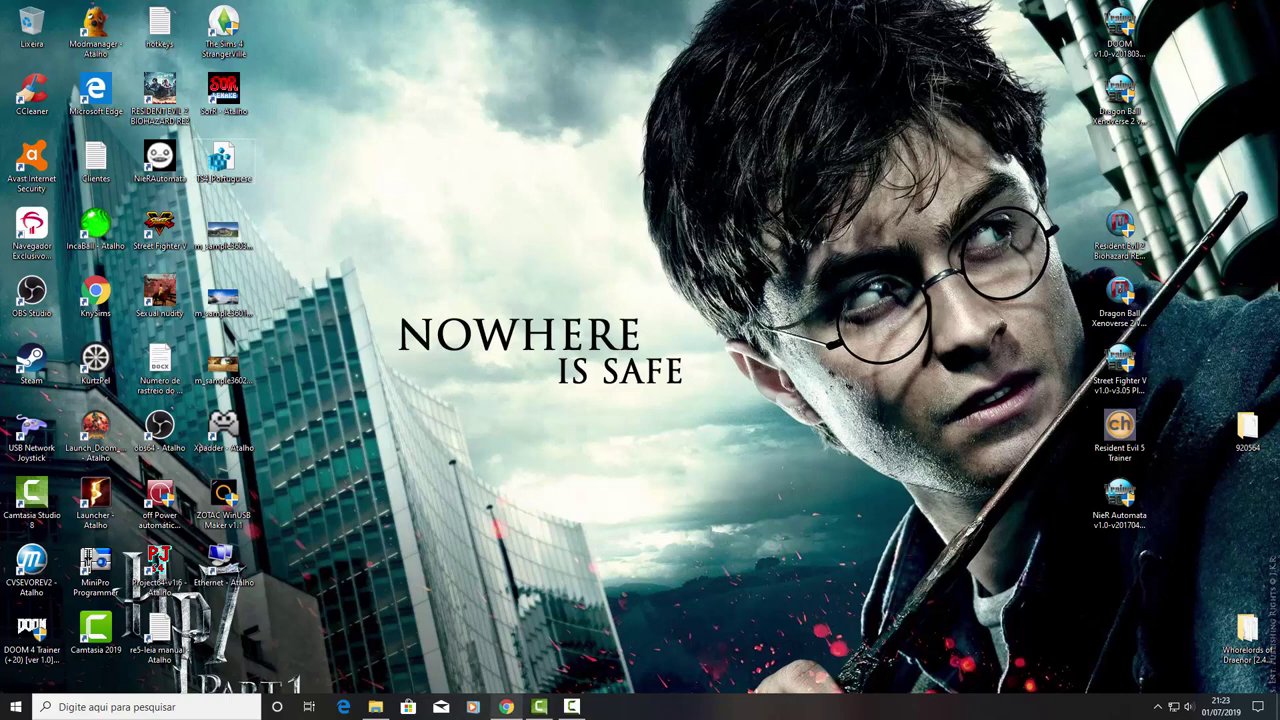
# Step: Launch The Sims 4 StrangerVille from its desktop shortcut
pyautogui.rightClick(507, 706)
pyautogui.click(471, 678)
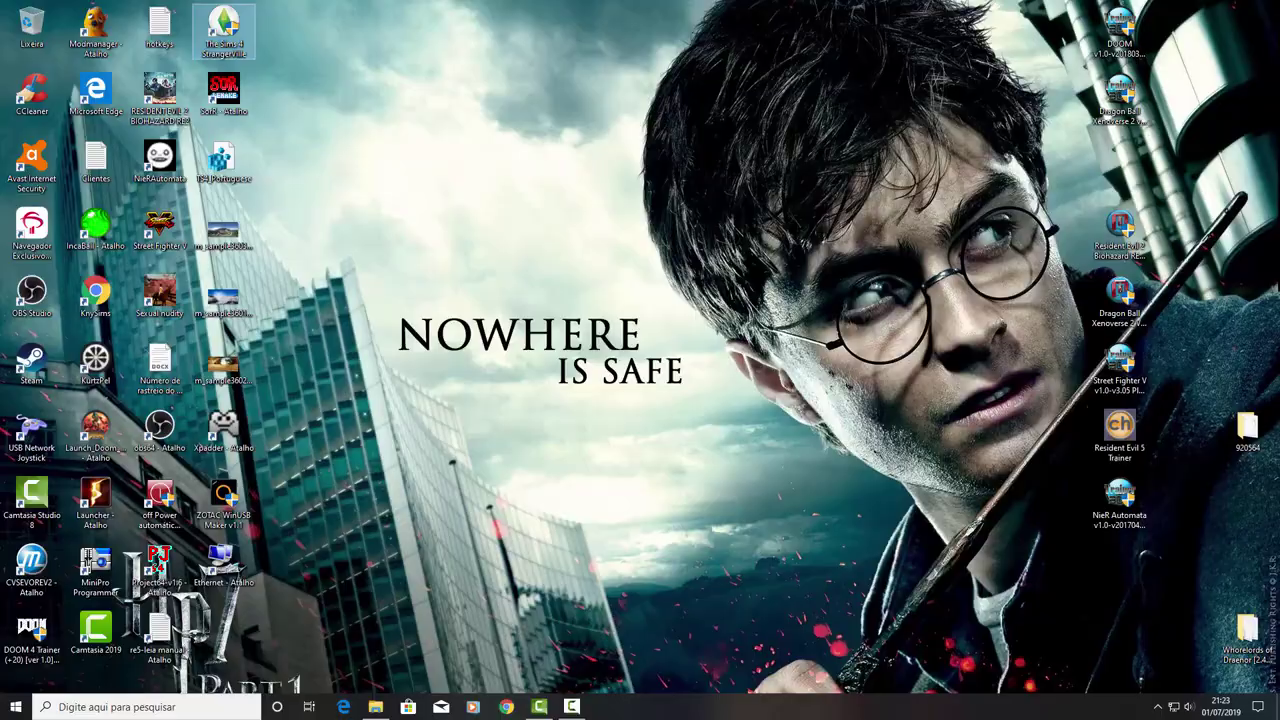
pyautogui.doubleClick(224, 30)
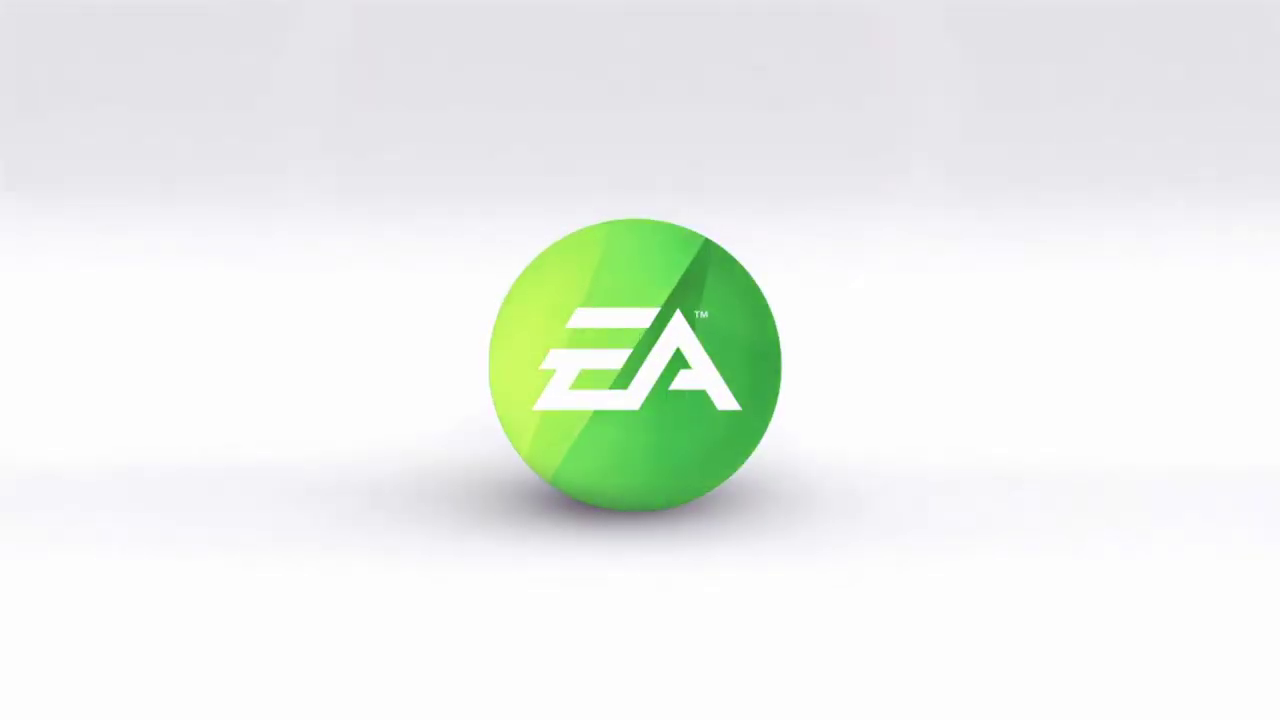